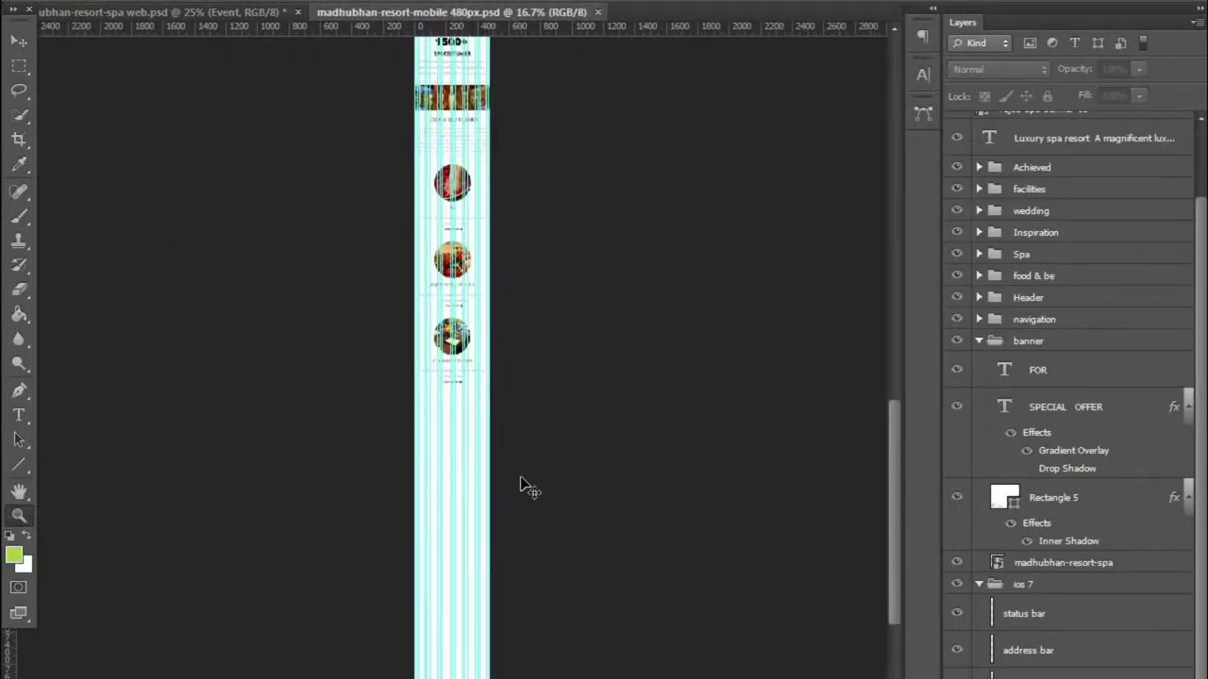
- Switch from the mobile mockup to the desktop web mockup and zoom in on its layout
left_click_drag(526, 488, 526, 555)
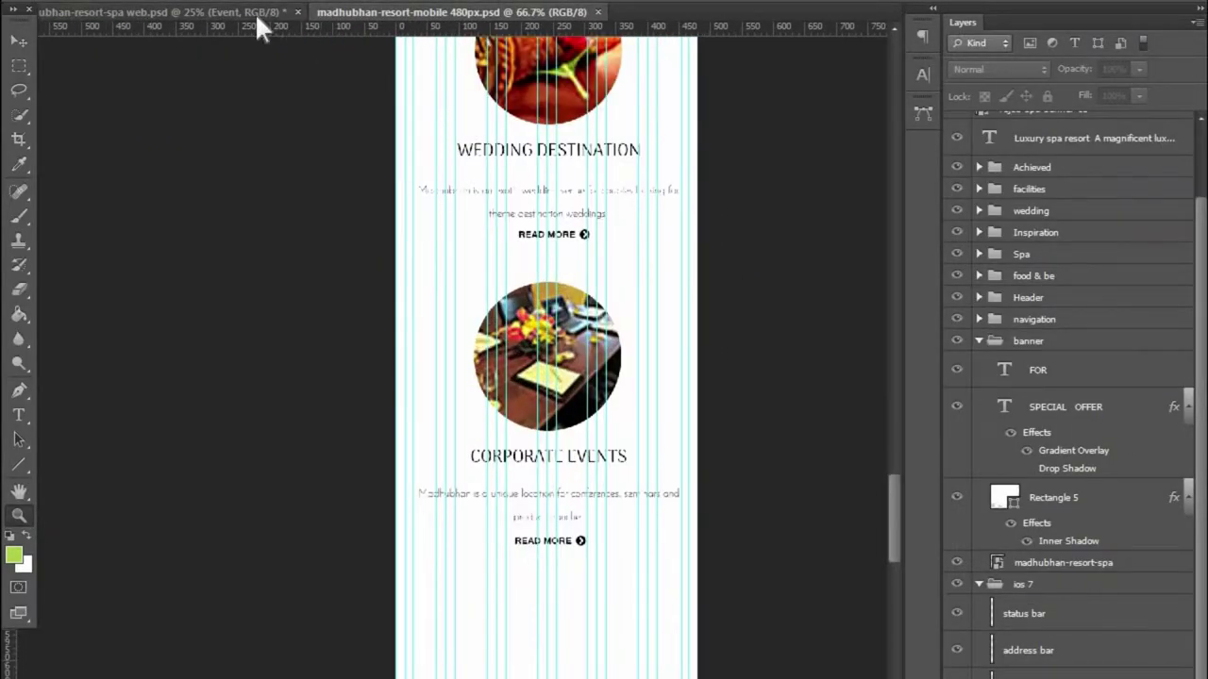
left_click(259, 14)
scroll(443, 377, "up", 5)
left_click(500, 414)
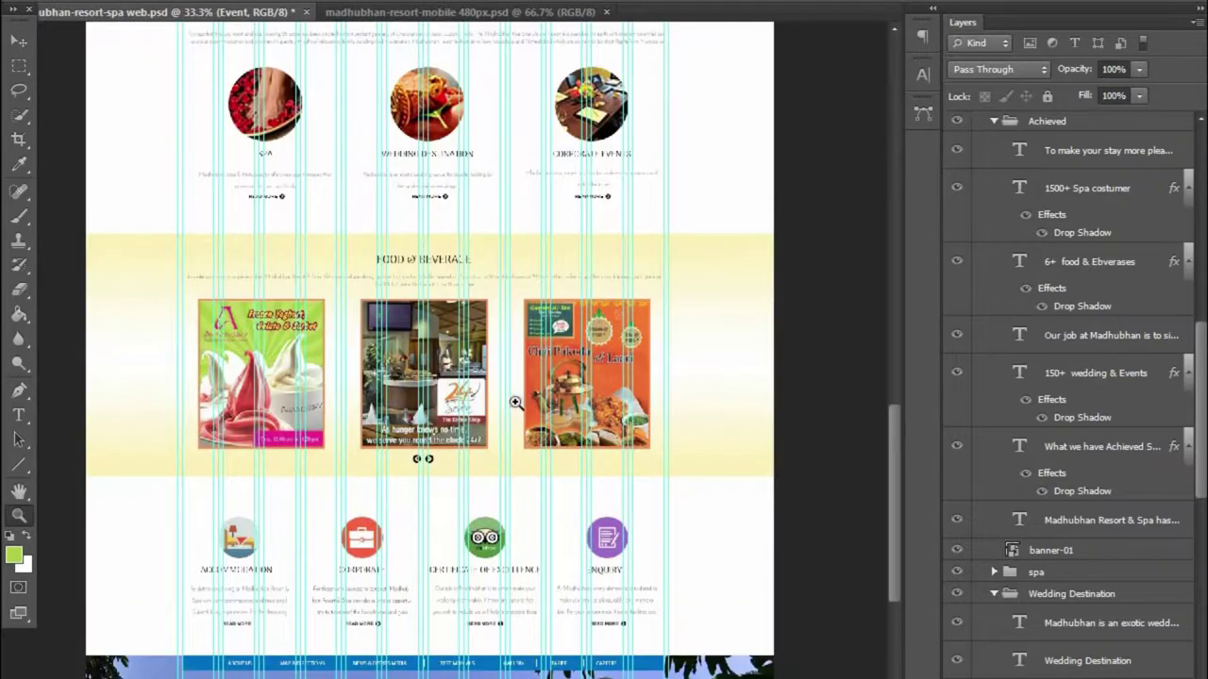
left_click(503, 415)
left_click(507, 563, "alt")
left_click(517, 563, "alt")
left_click(517, 564)
- Select the yellow Food & Beverage background band (Rectangle 6) and drag it toward the mobile document
left_click(397, 329)
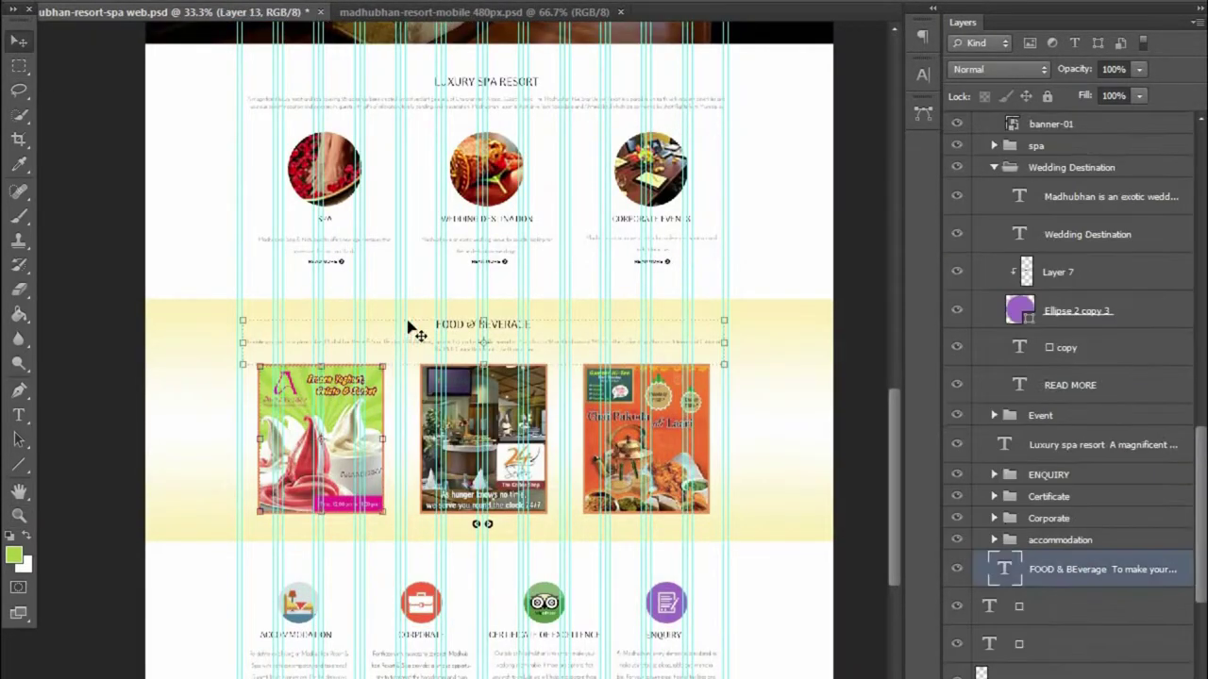
left_click(177, 347)
left_click(191, 303)
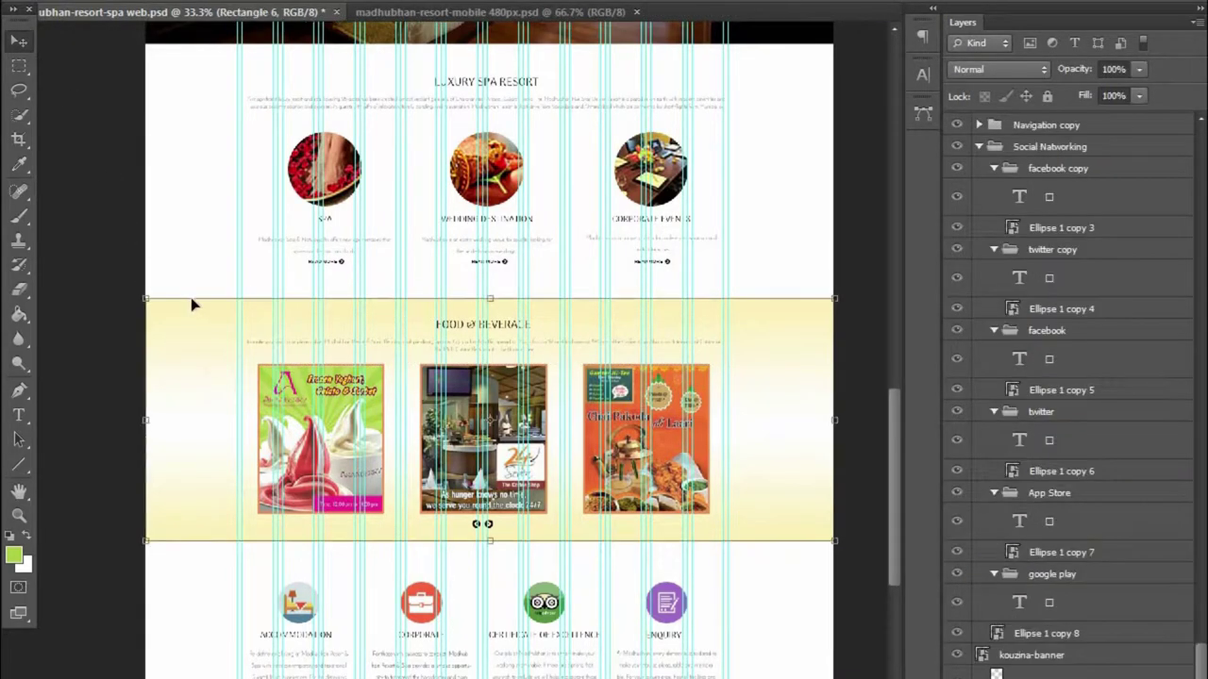
left_click_drag(192, 319, 507, 640)
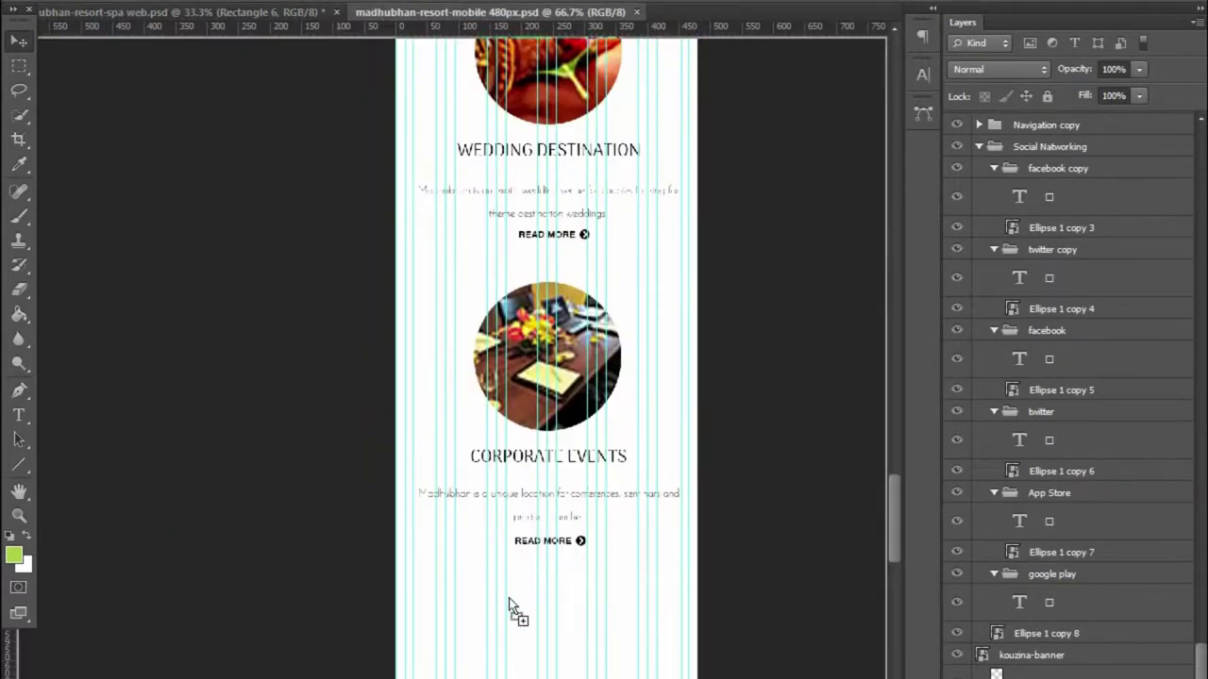
- Shrink the pasted yellow band and move it onto the mobile column below Corporate Events
key("ctrl+minus")
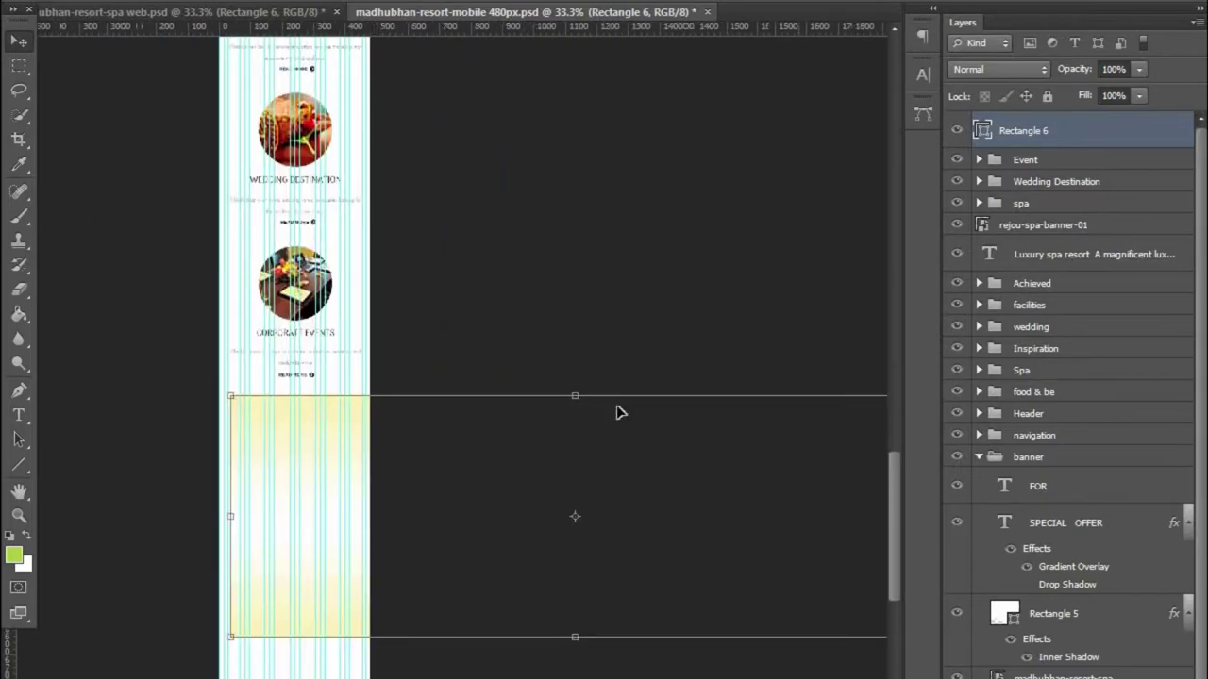
left_click_drag(230, 400, 399, 452)
left_click_drag(280, 500, 237, 440)
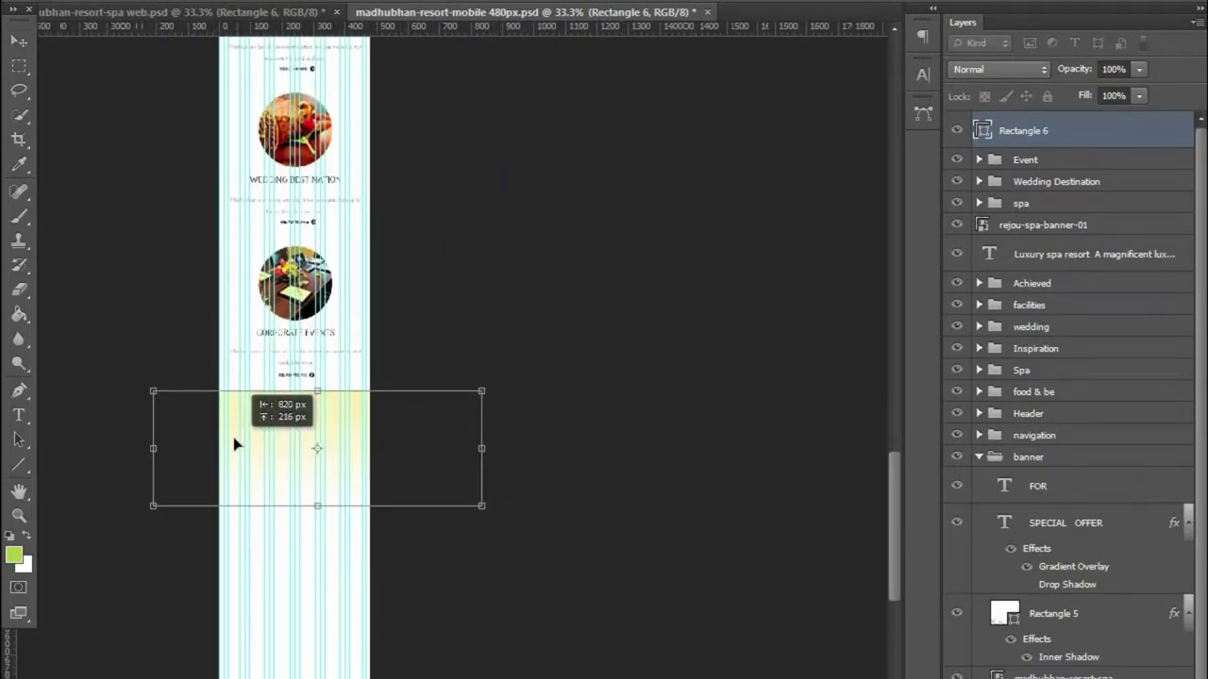
key("ctrl+plus")
key("ctrl+plus")
key("ctrl+minus")
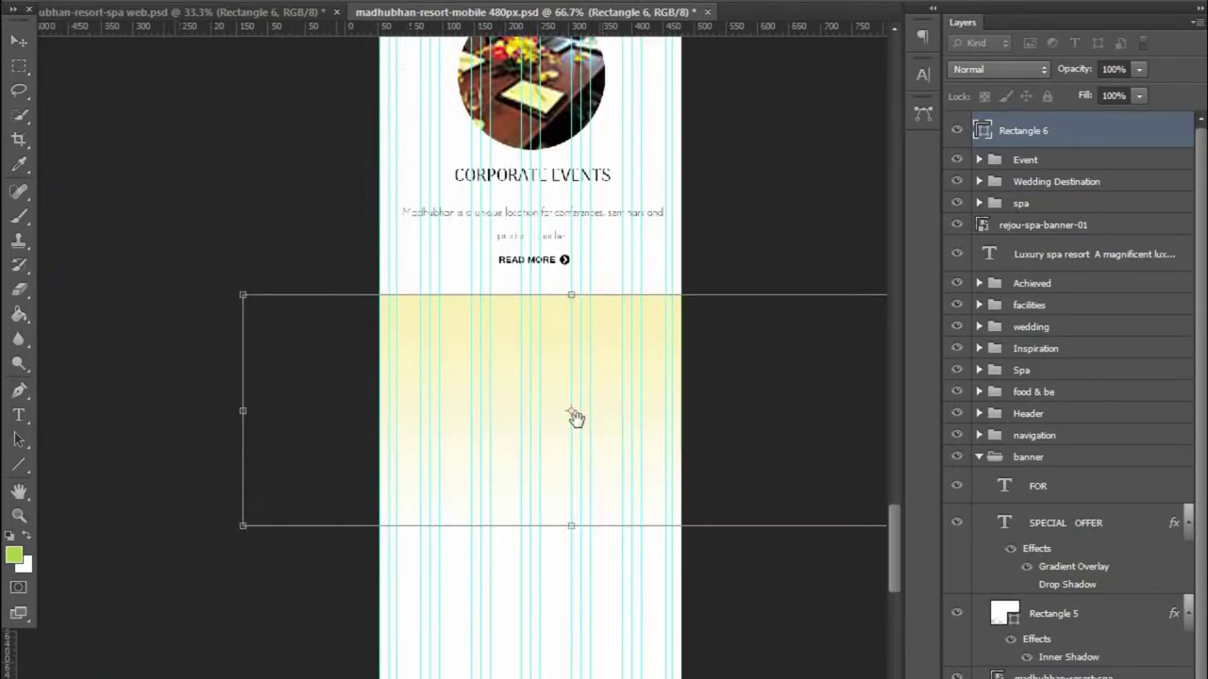
key("ctrl+plus")
- Fit the yellow band to the 480 px column width and stretch it taller downward
left_click_drag(765, 490, 546, 493)
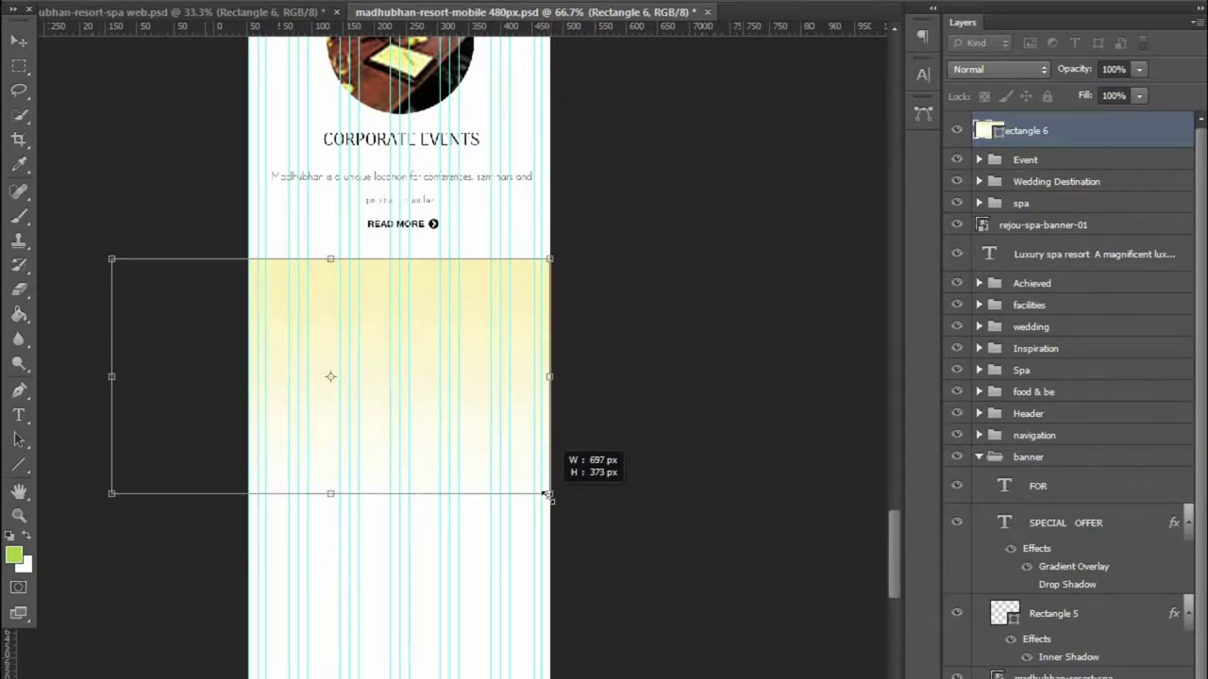
left_click_drag(111, 376, 248, 375)
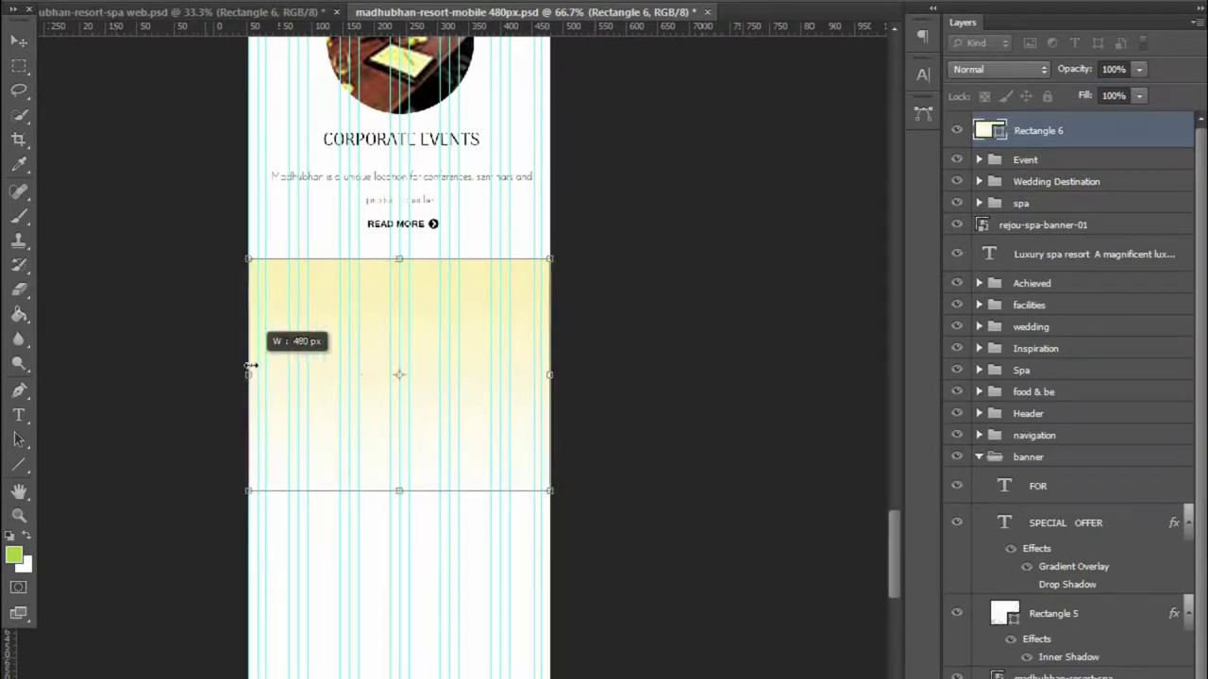
left_click_drag(393, 502, 393, 678)
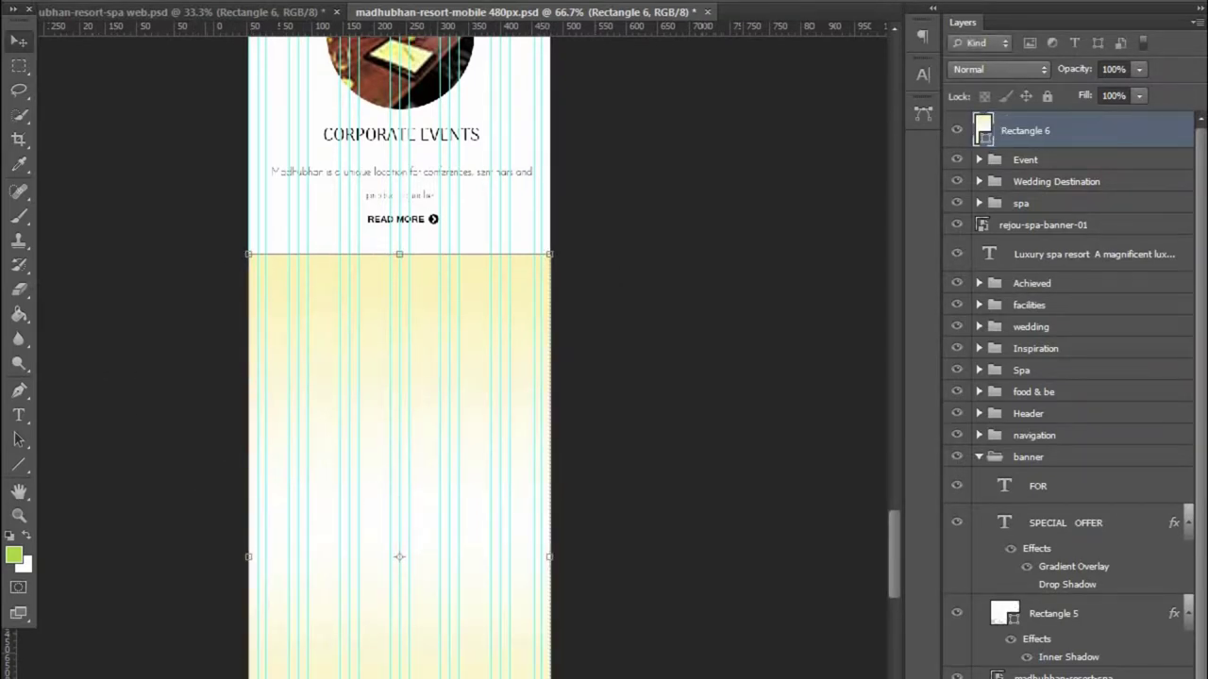
key("ctrl+minus")
key("ctrl+plus")
key("ctrl+plus")
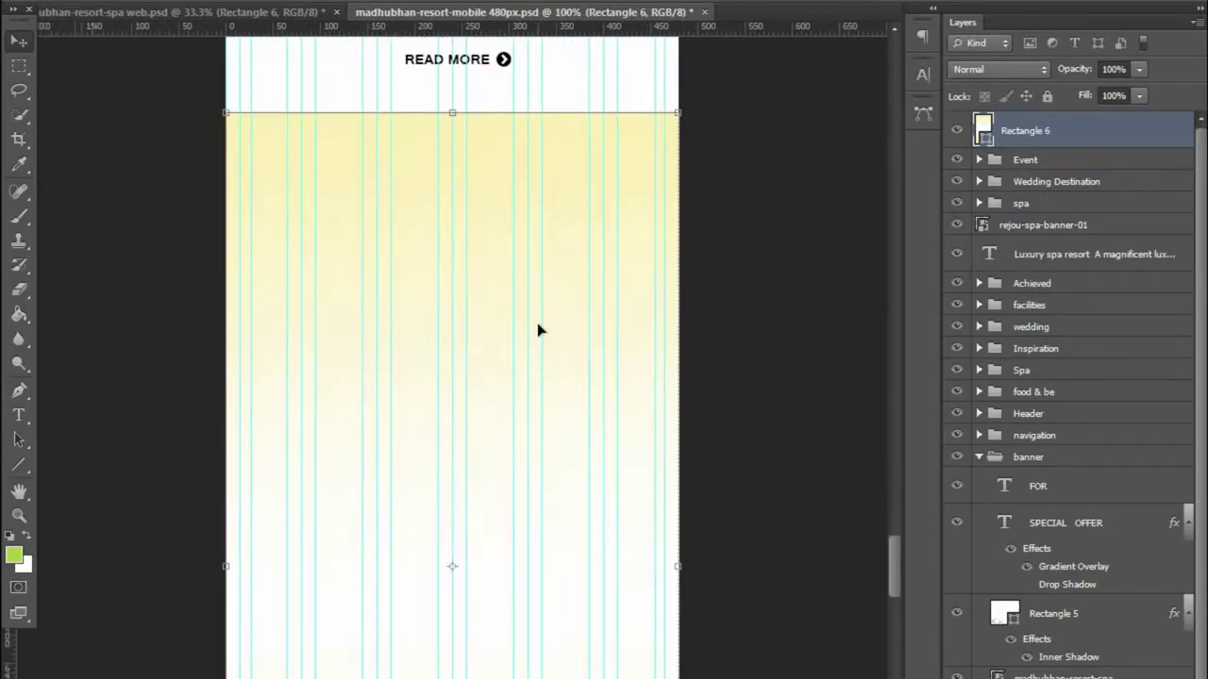
left_click(254, 13)
- Copy the FOOD & BEverage text layer into the mobile file and nudge it onto the yellow band
left_click(464, 324)
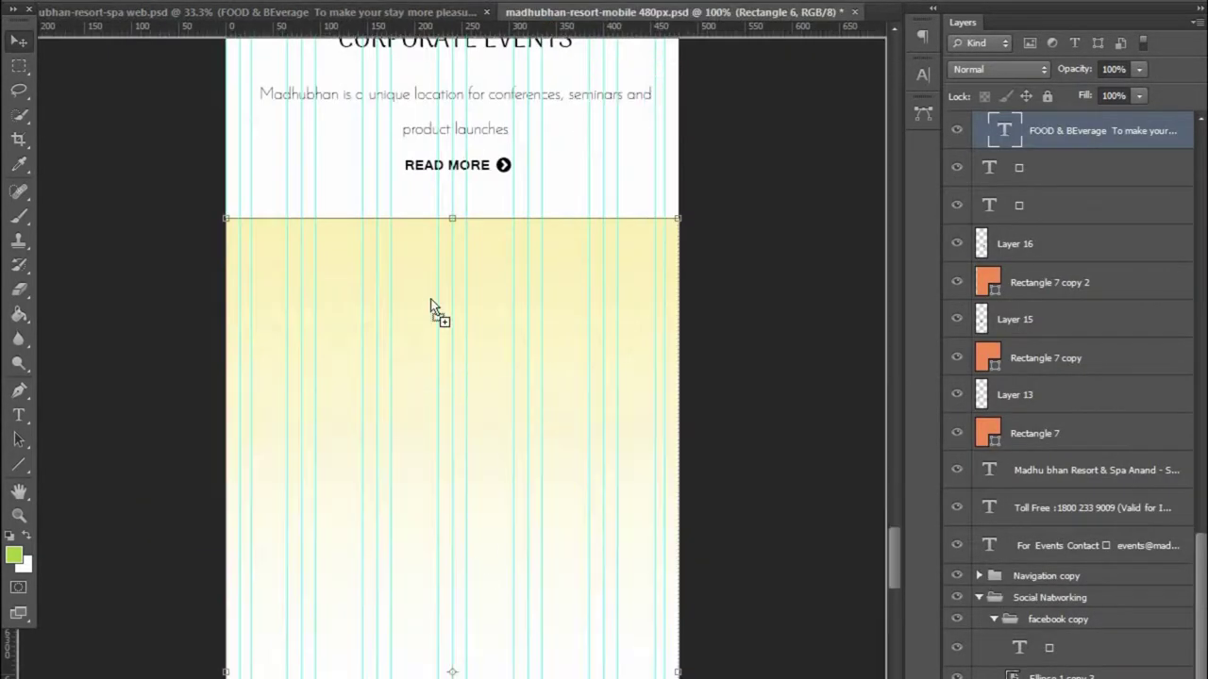
left_click_drag(522, 17, 545, 253)
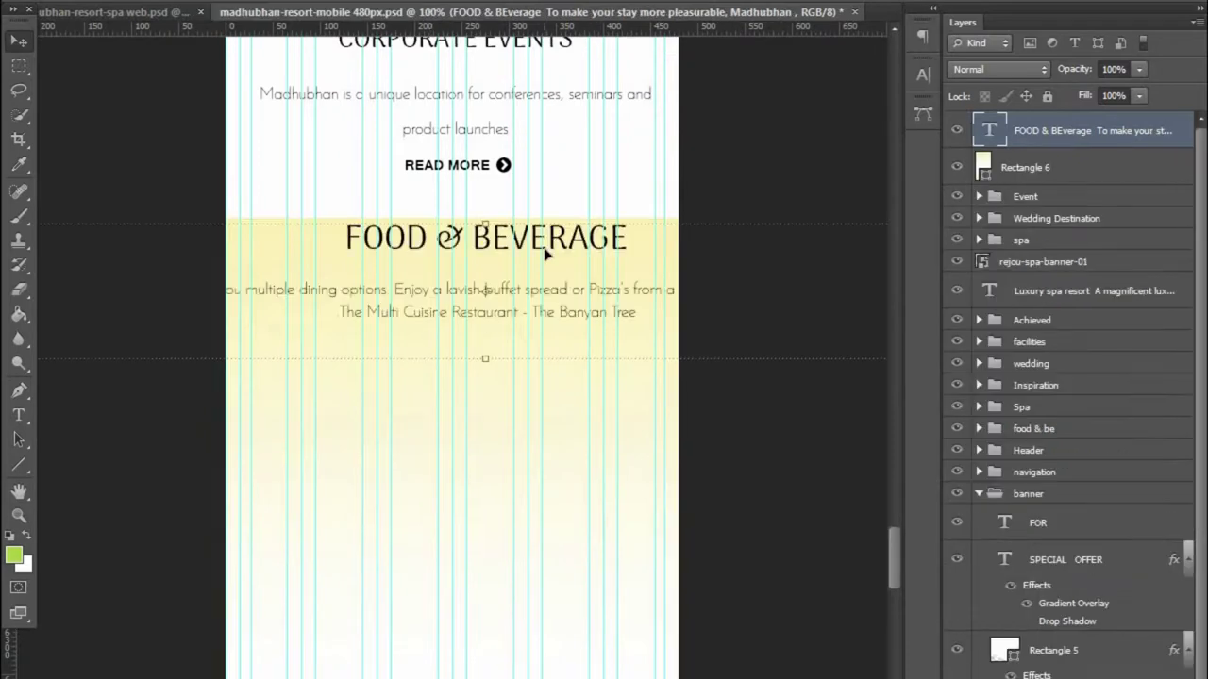
key("shift+Down")
key("shift+Down")
key("shift+Down")
key("shift+Left")
key("shift+Left")
key("shift+Left")
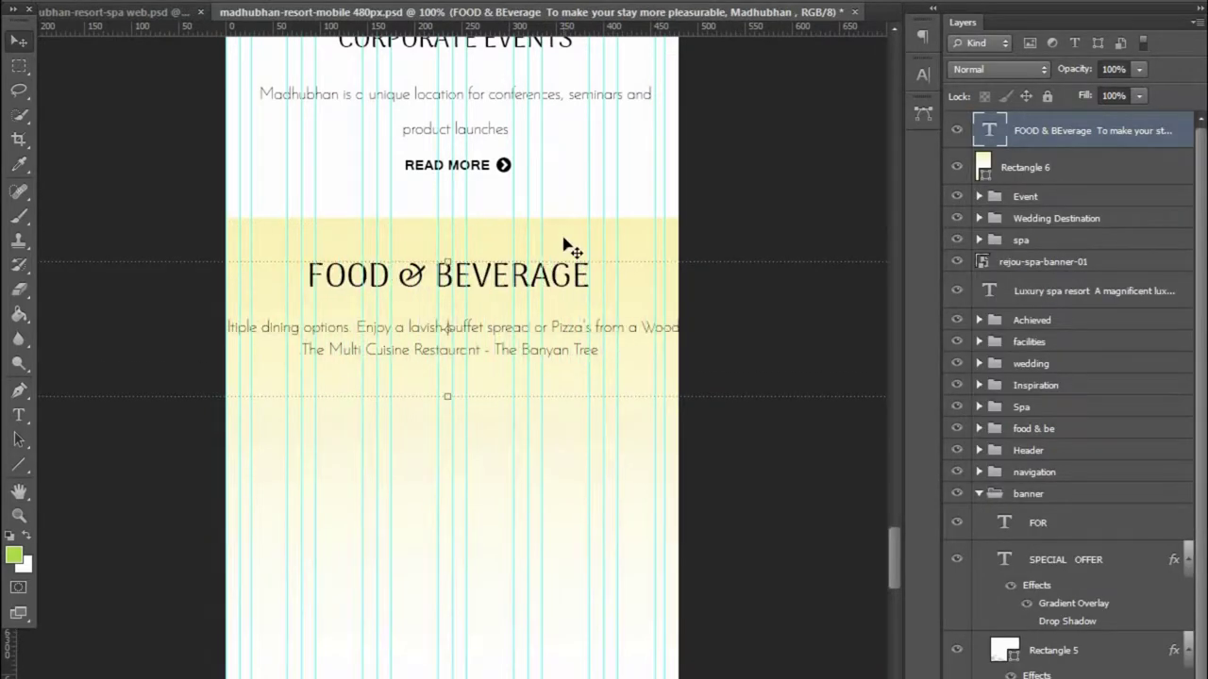
key("Down")
key("Down")
key("Down")
key("Right")
key("Right")
key("Right")
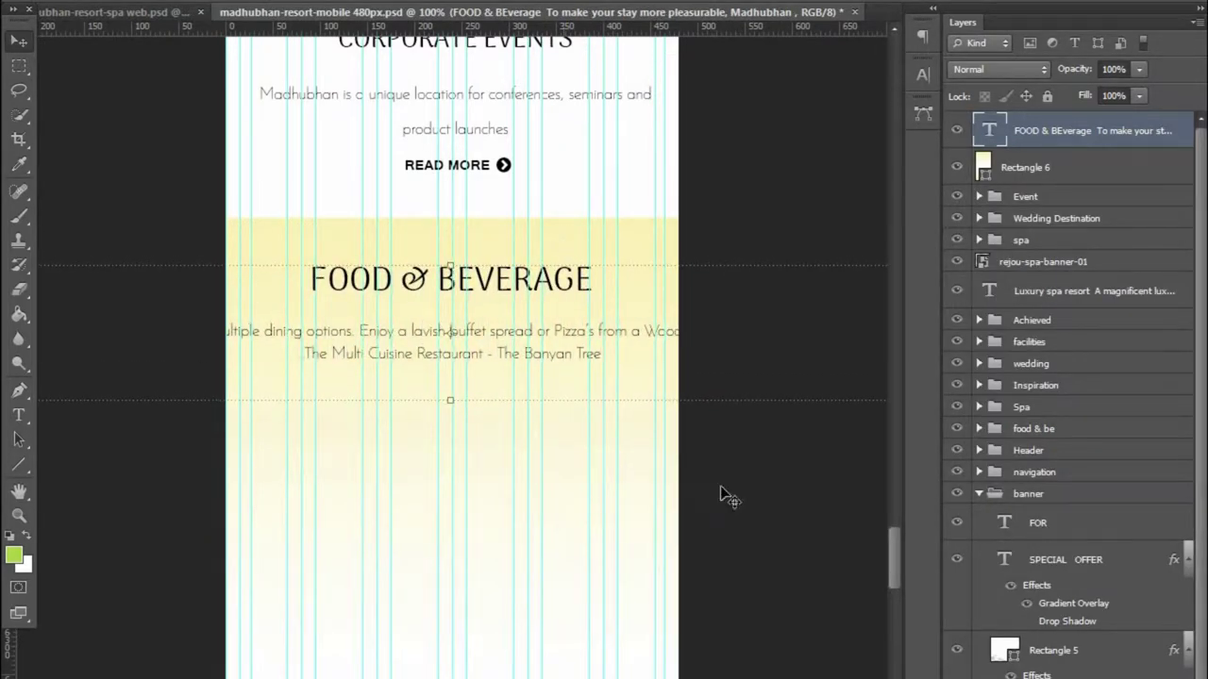
key("ctrl+minus")
- Narrow the FOOD & BEVERAGE text box to the column and set Justify Last Centered
key("t")
key("Return")
left_click_drag(812, 390, 557, 410)
left_click_drag(451, 424, 453, 532)
key("ctrl+plus")
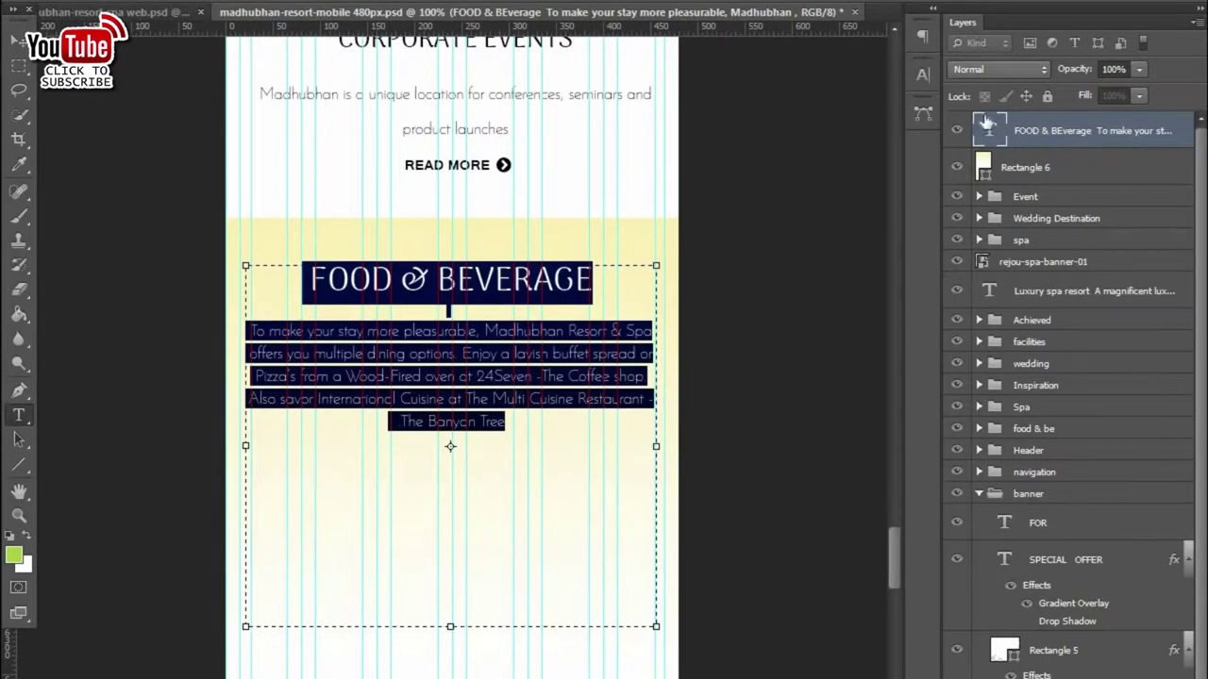
left_click(922, 36)
left_click(826, 47)
key("ctrl+Return")
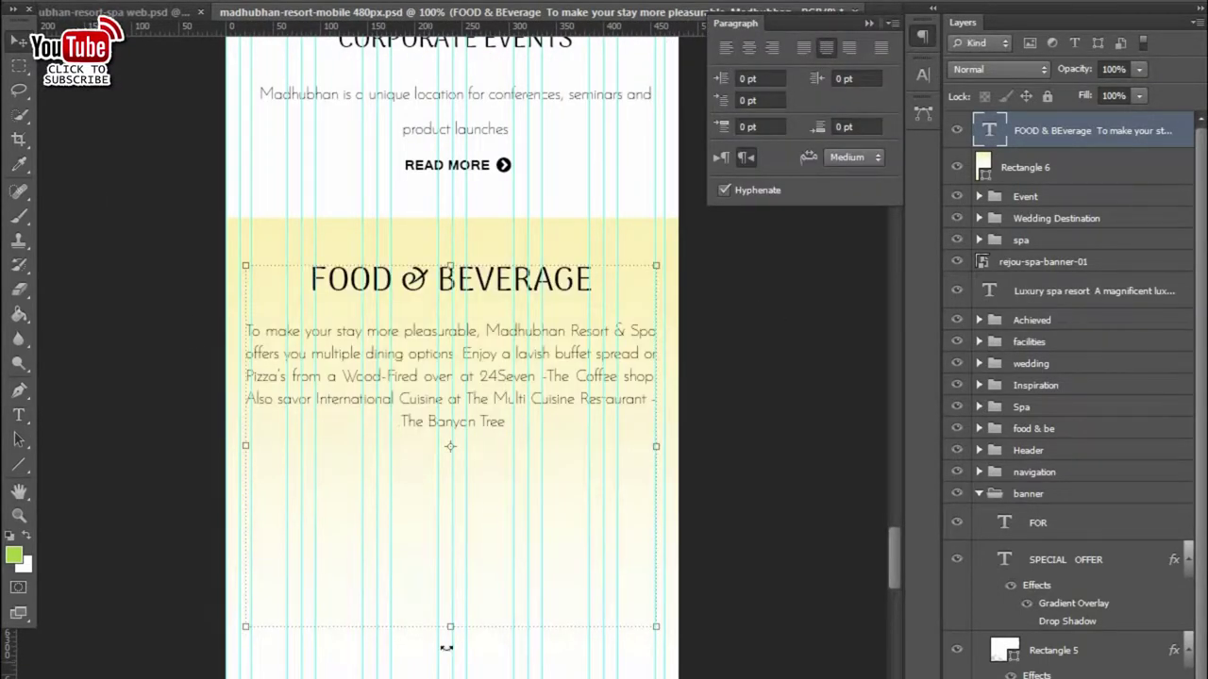
- Shrink the FOOD & BEVERAGE text box to end just below the text
double_click(987, 125)
left_click_drag(464, 560, 452, 443)
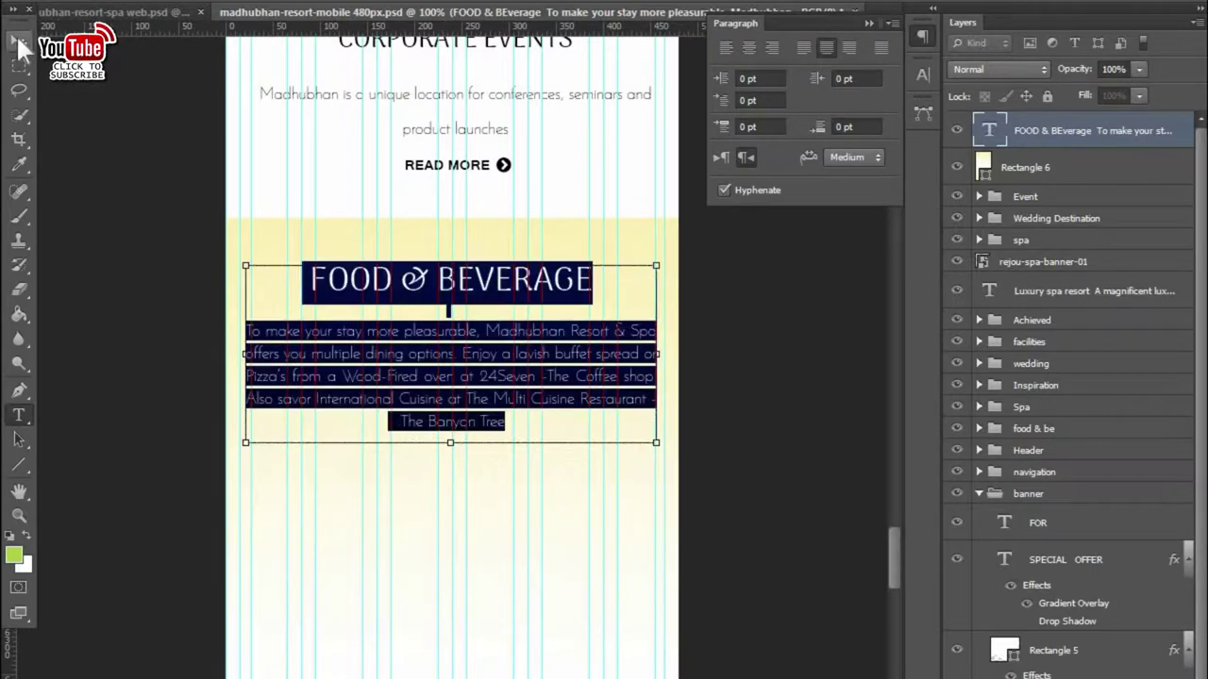
left_click(17, 42)
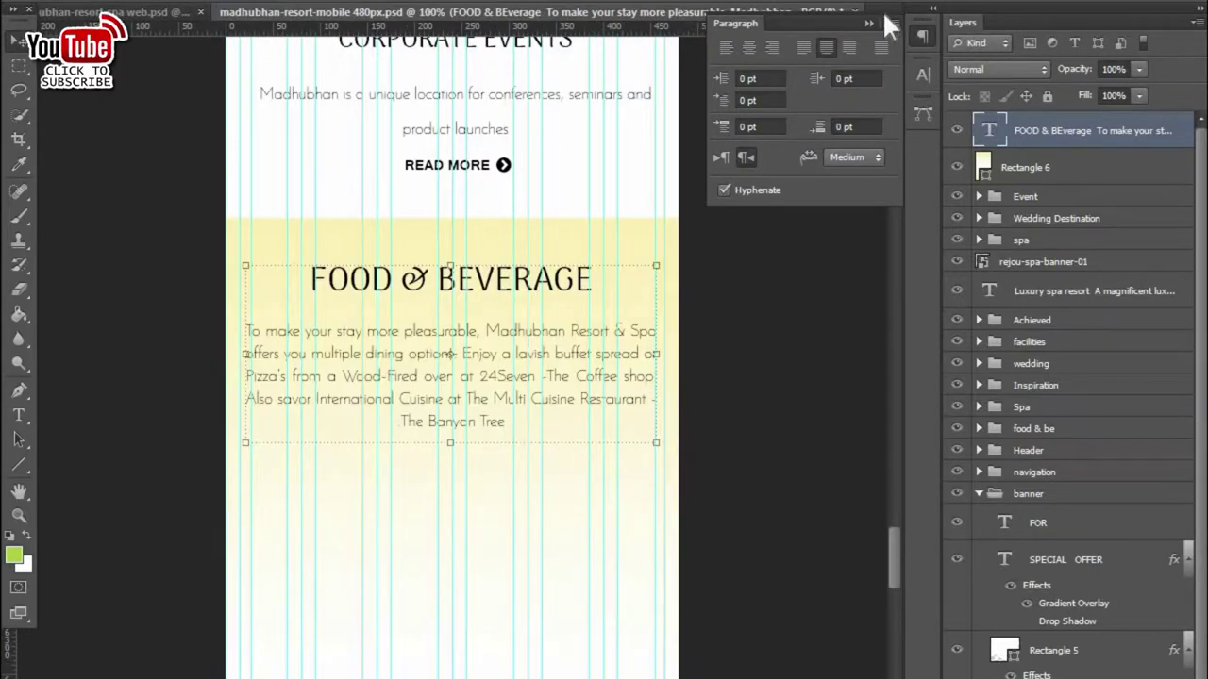
left_click(869, 23)
left_click(165, 14)
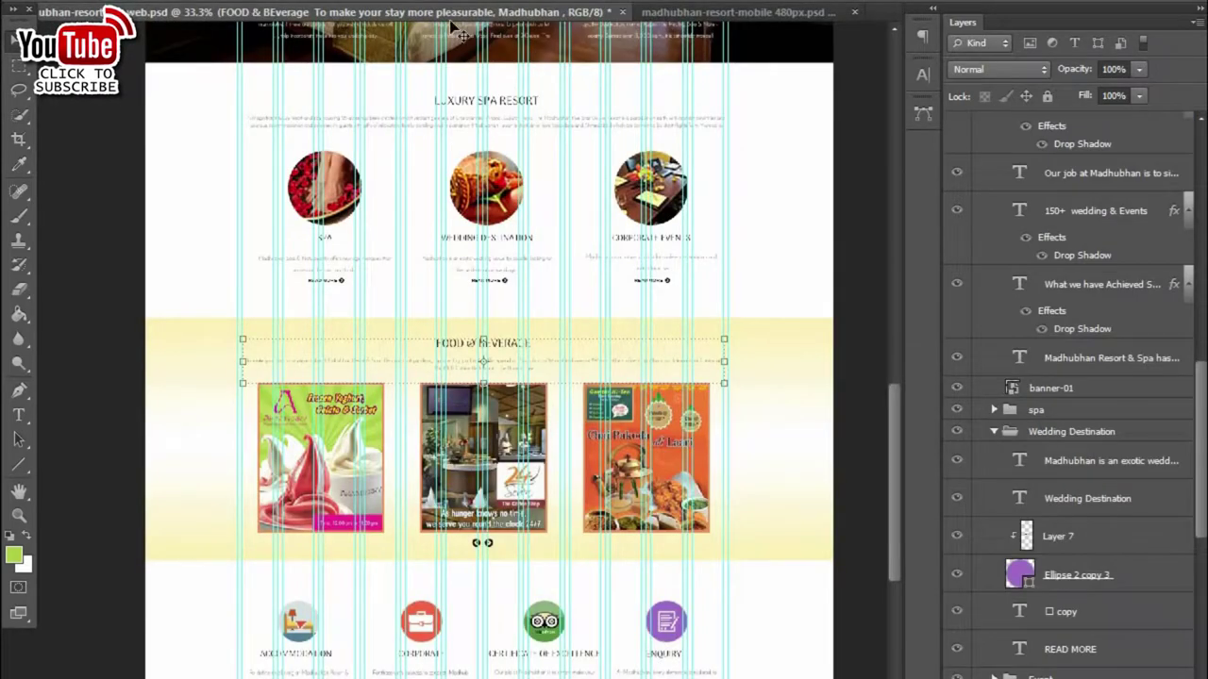
left_click(688, 14)
- Copy the ice-cream banner and its orange frame into the mobile file, positioned below the paragraph
left_click(404, 13)
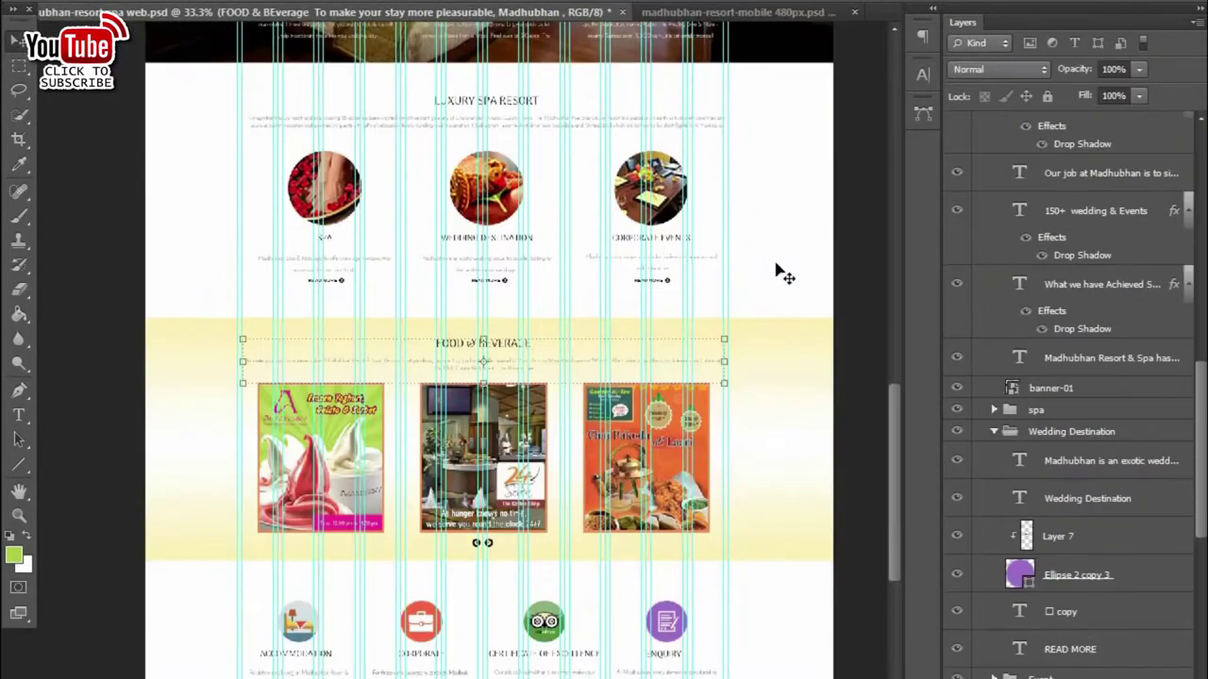
left_click(374, 468)
left_click(332, 482)
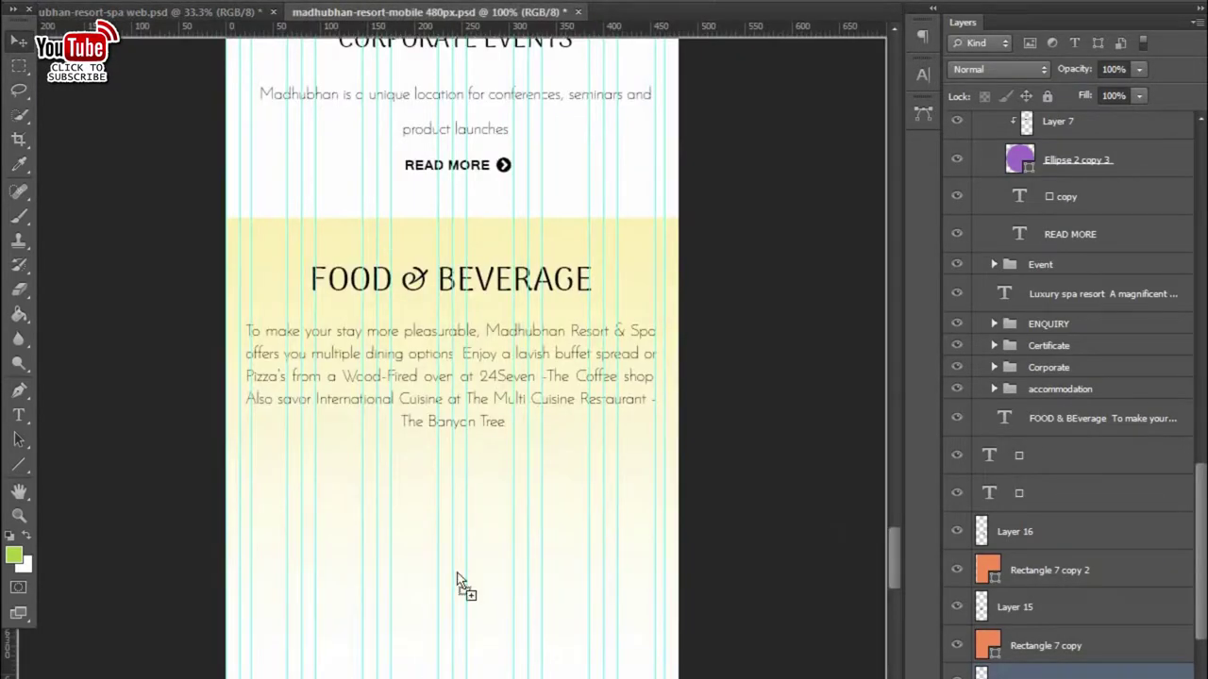
left_click_drag(351, 450, 465, 594)
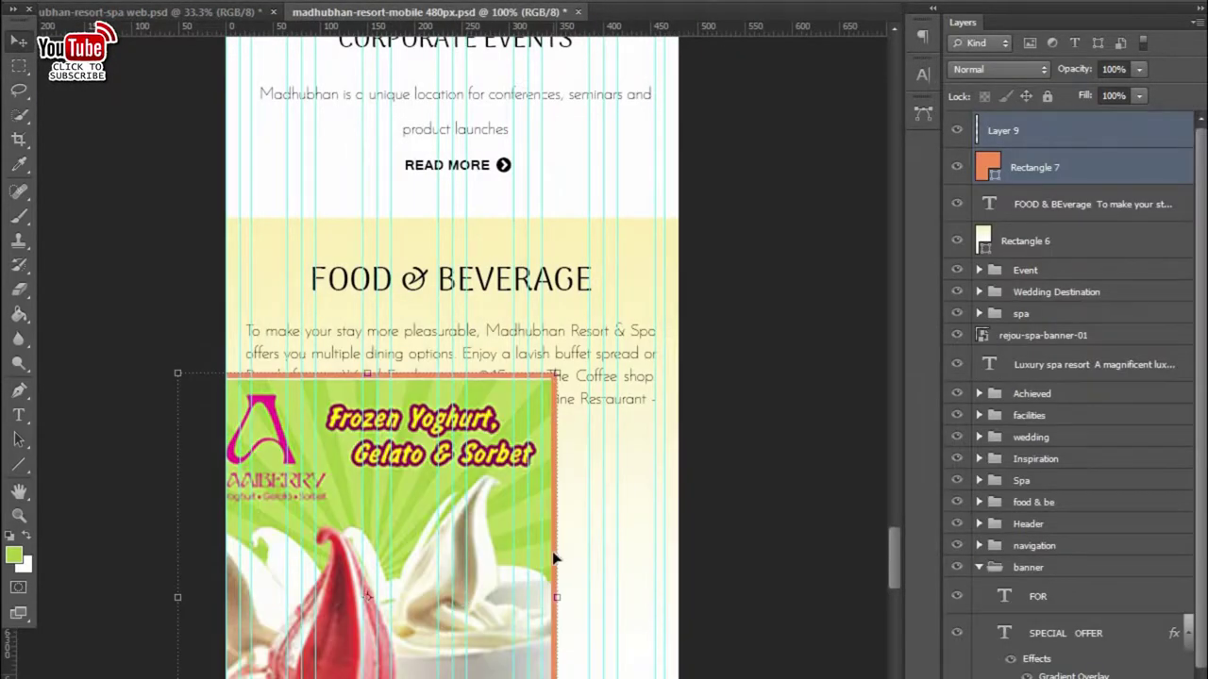
key("shift+Right")
key("shift+Right")
key("shift+Right")
key("shift+Down")
key("shift+Down")
key("shift+Down")
key("Right")
key("Right")
key("Right")
key("Down")
key("Down")
key("Down")
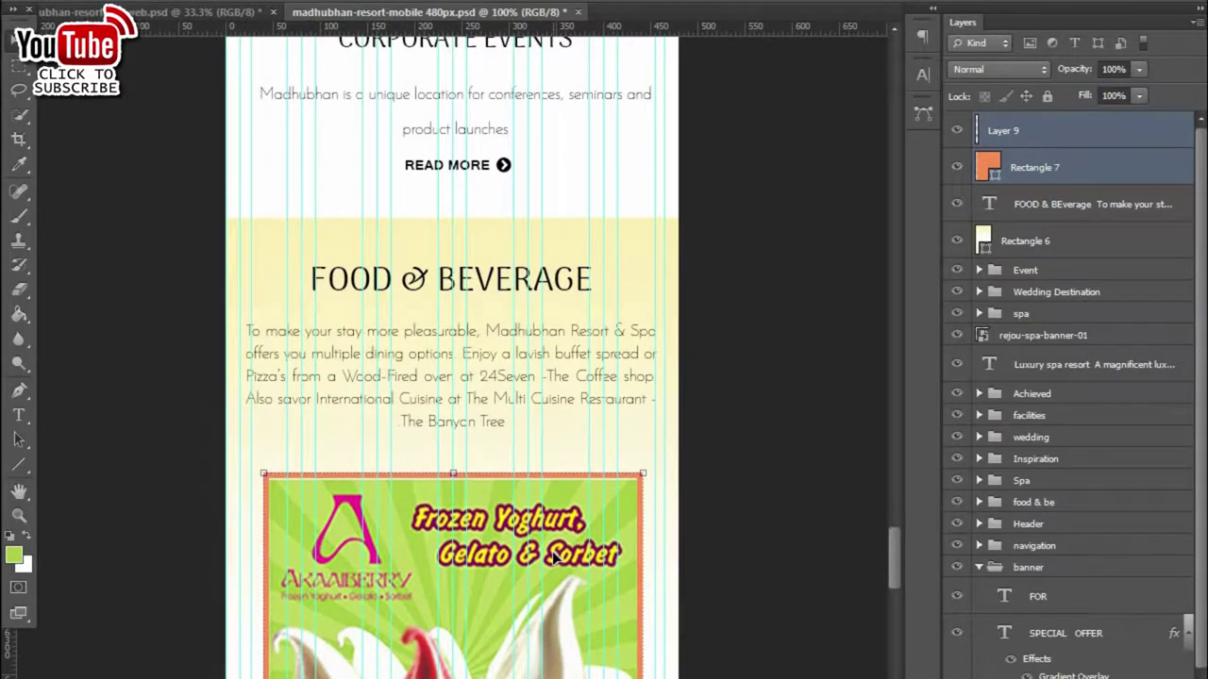
key("ctrl+minus")
scroll(551, 550, "down", 3)
scroll(636, 463, "down", 2)
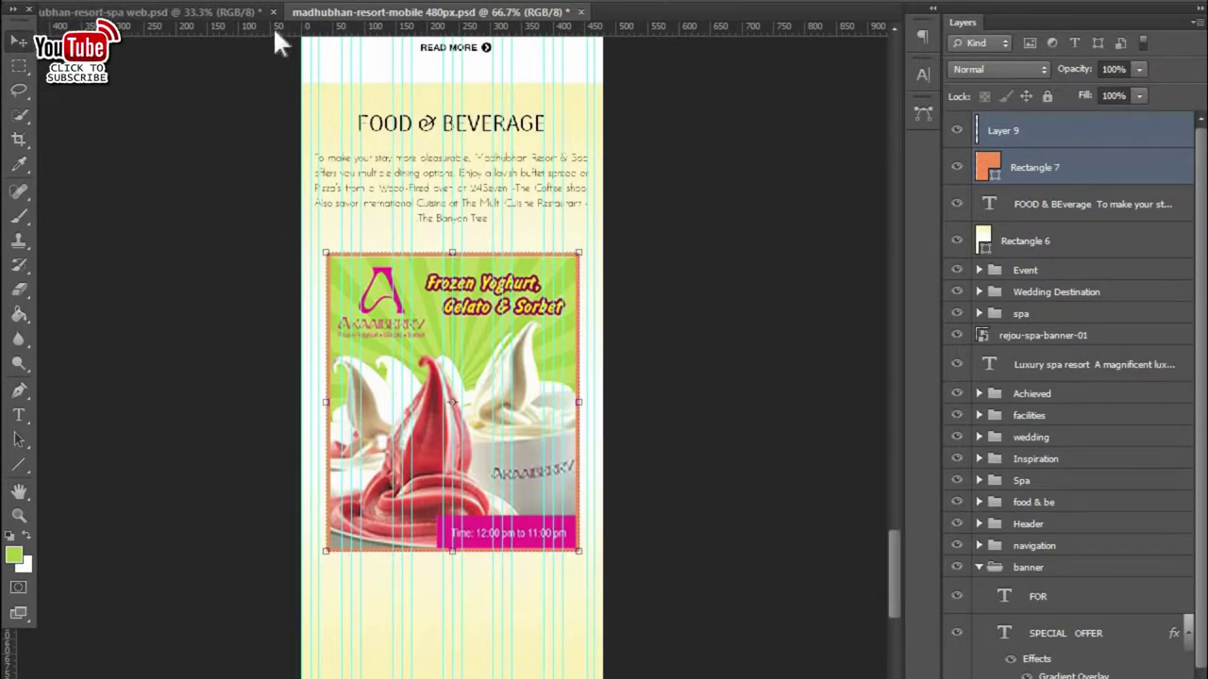
- Add the left/right arrow icons below the banner and shorten the yellow band to end beneath them
left_click(259, 12)
left_click(489, 554)
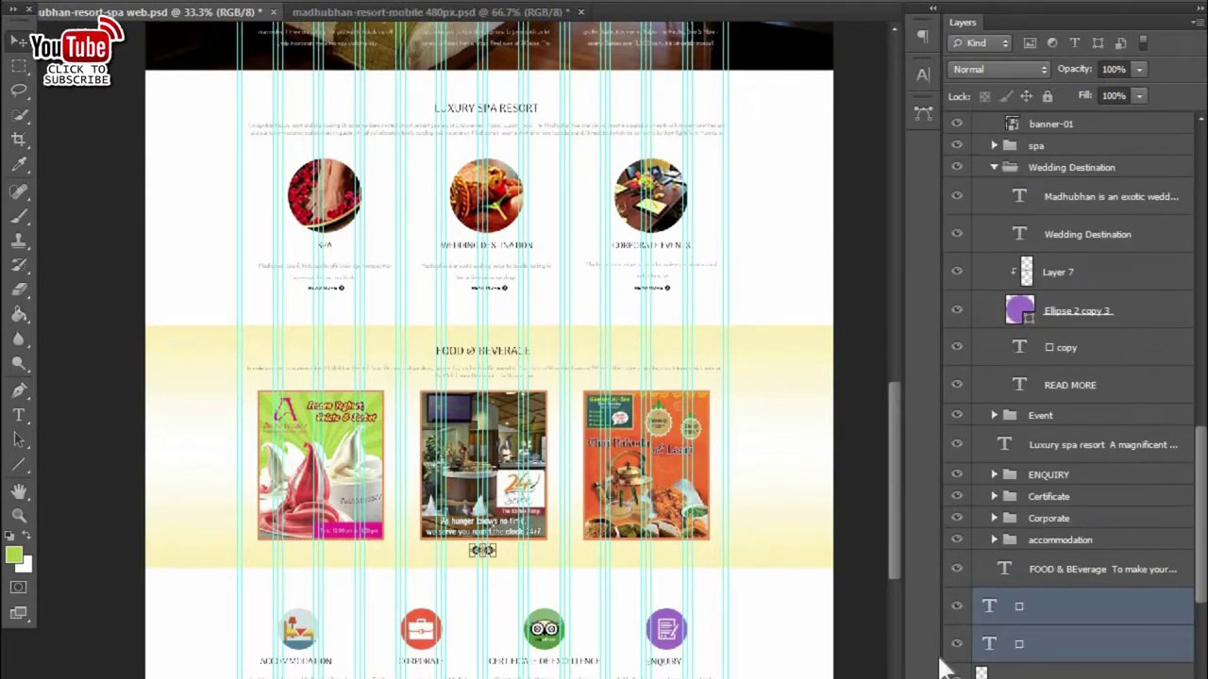
key("ctrl+plus")
key("ctrl+plus")
left_click_drag(526, 668, 453, 583)
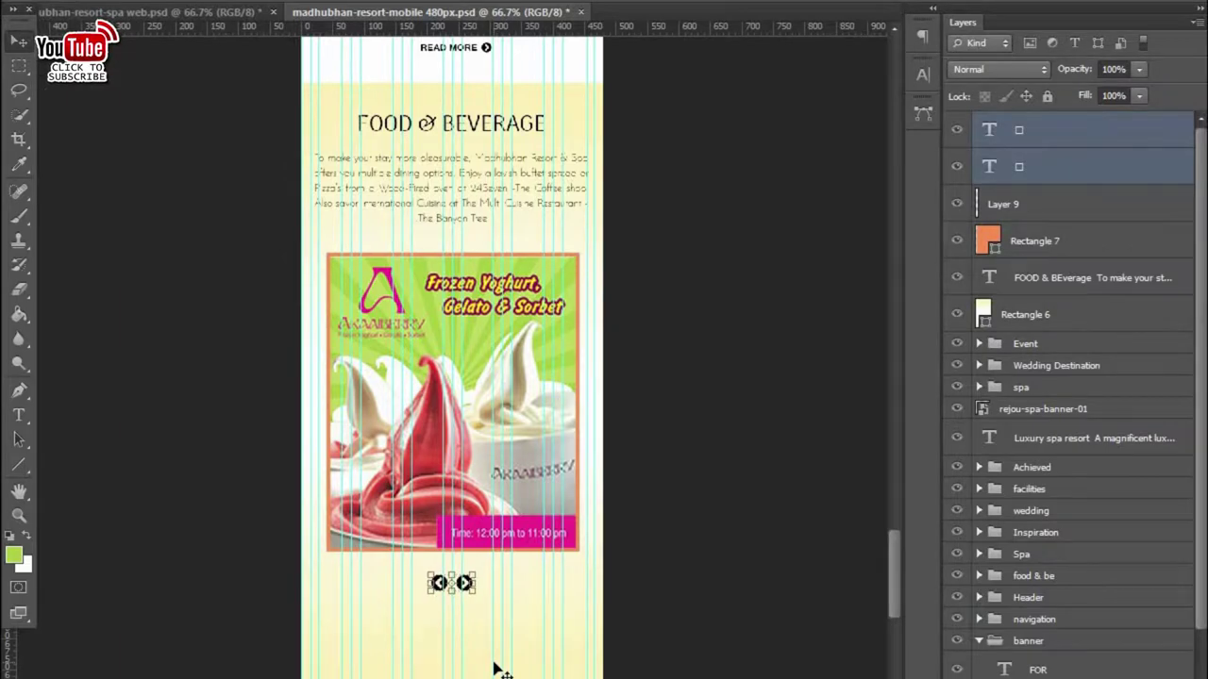
key("ctrl+minus")
key("ctrl+minus")
key("ctrl+minus")
key("ctrl+plus")
key("ctrl+plus")
left_click(448, 636)
left_click_drag(447, 636, 462, 592)
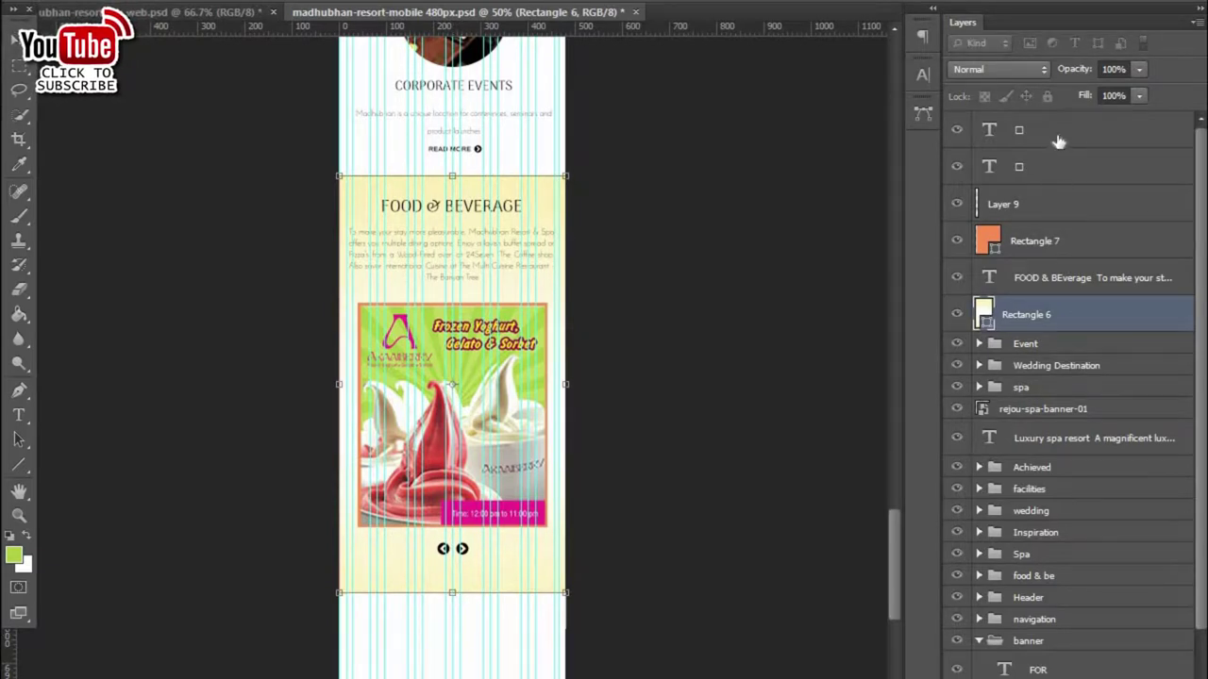
- Group the Food & Beverage layers through Rectangle 6 into a folder named 'food & beverage'
left_click(1066, 129)
left_click(1047, 318, "shift")
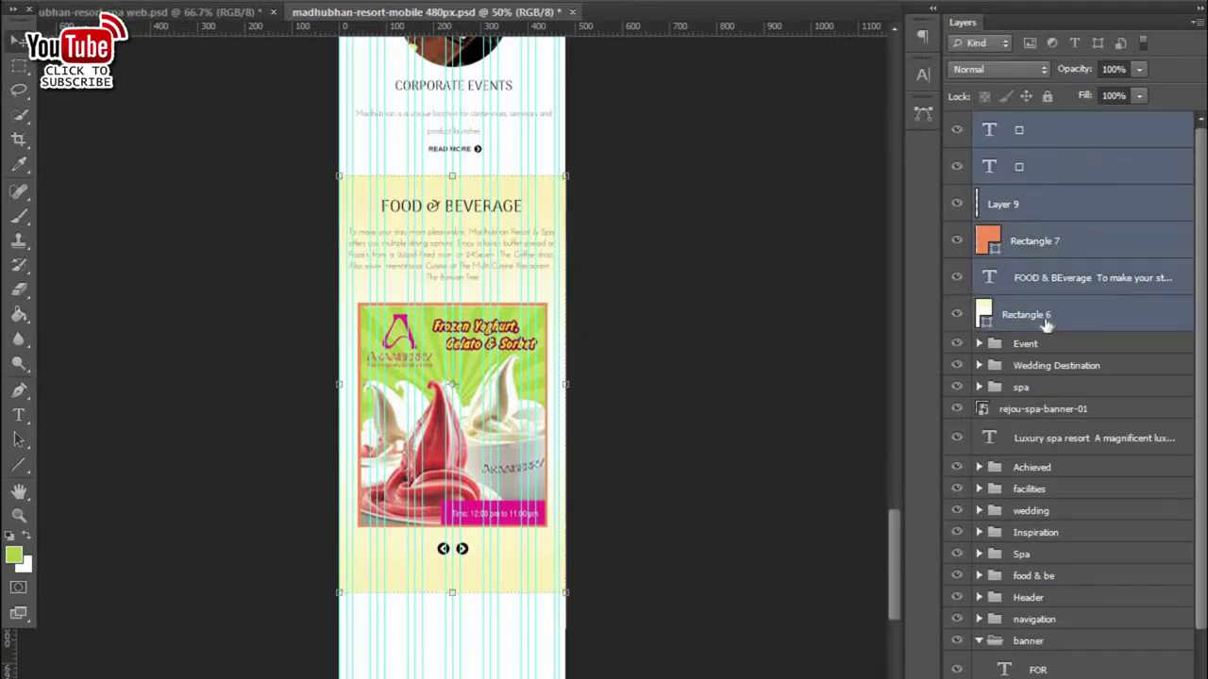
key("ctrl+g")
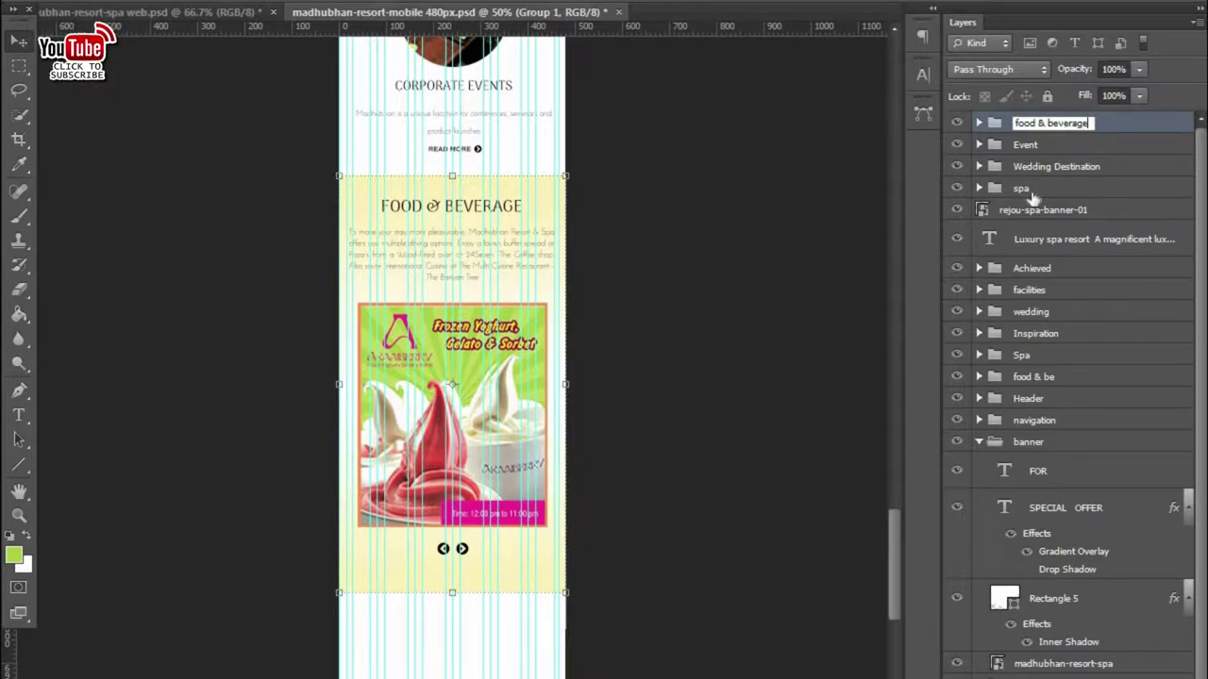
key("Return")
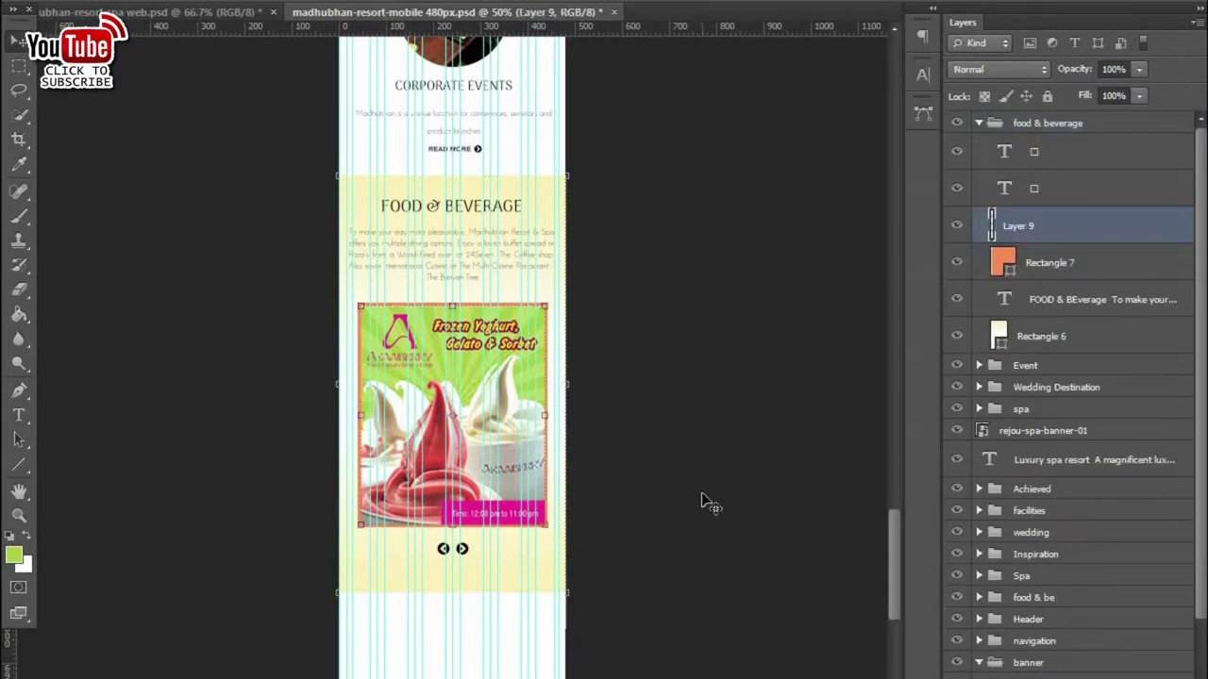
- Nudge the heading, Rectangle 7, Layer 9 and the small text layers slightly down
left_click(498, 142)
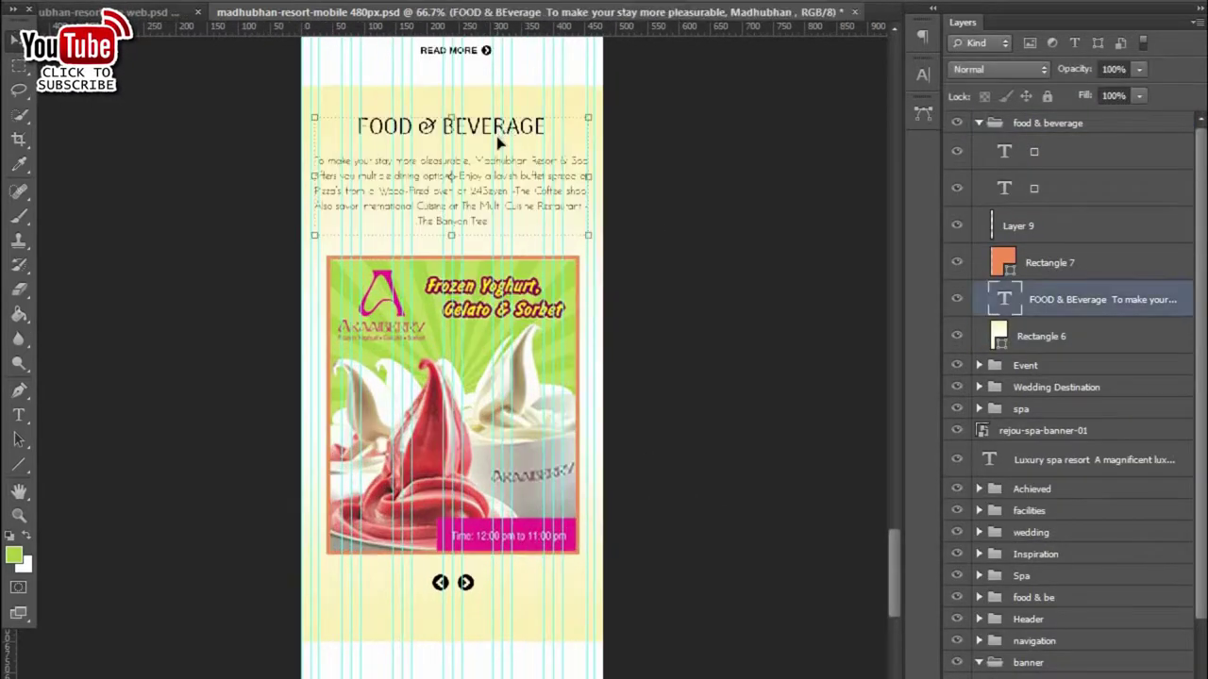
left_click(1099, 259, "shift")
left_click(1067, 231, "shift")
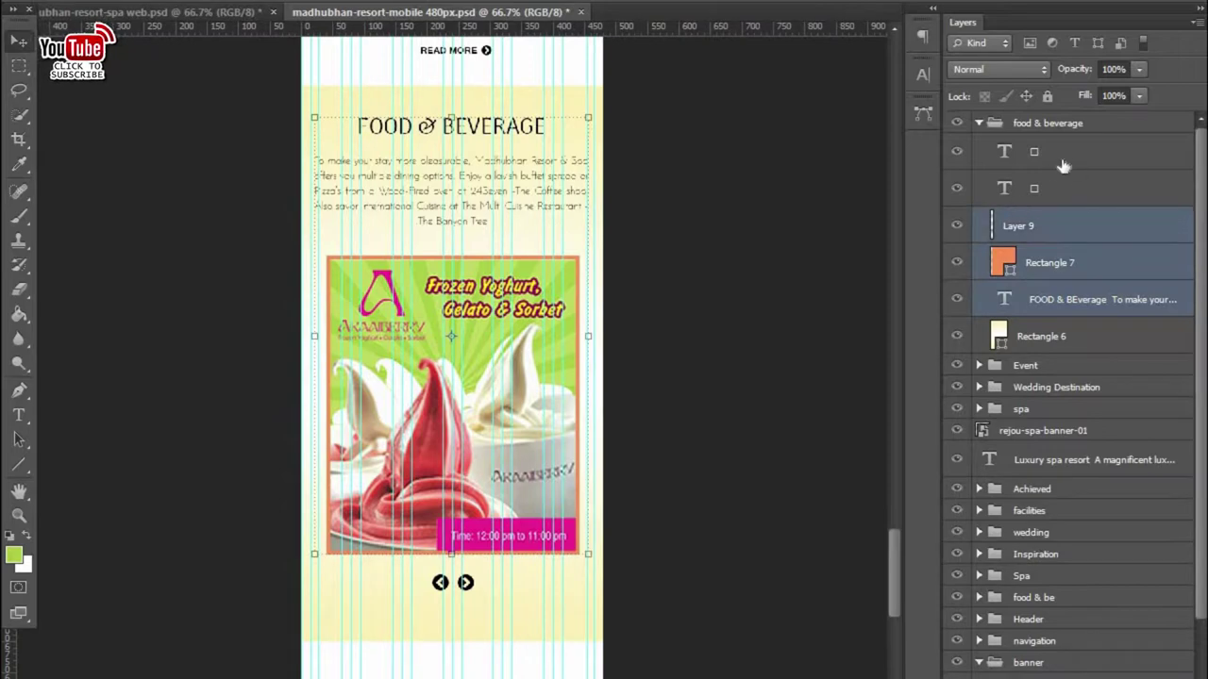
left_click(1062, 162, "shift")
key("Down")
key("Down")
key("Down")
left_click(818, 647)
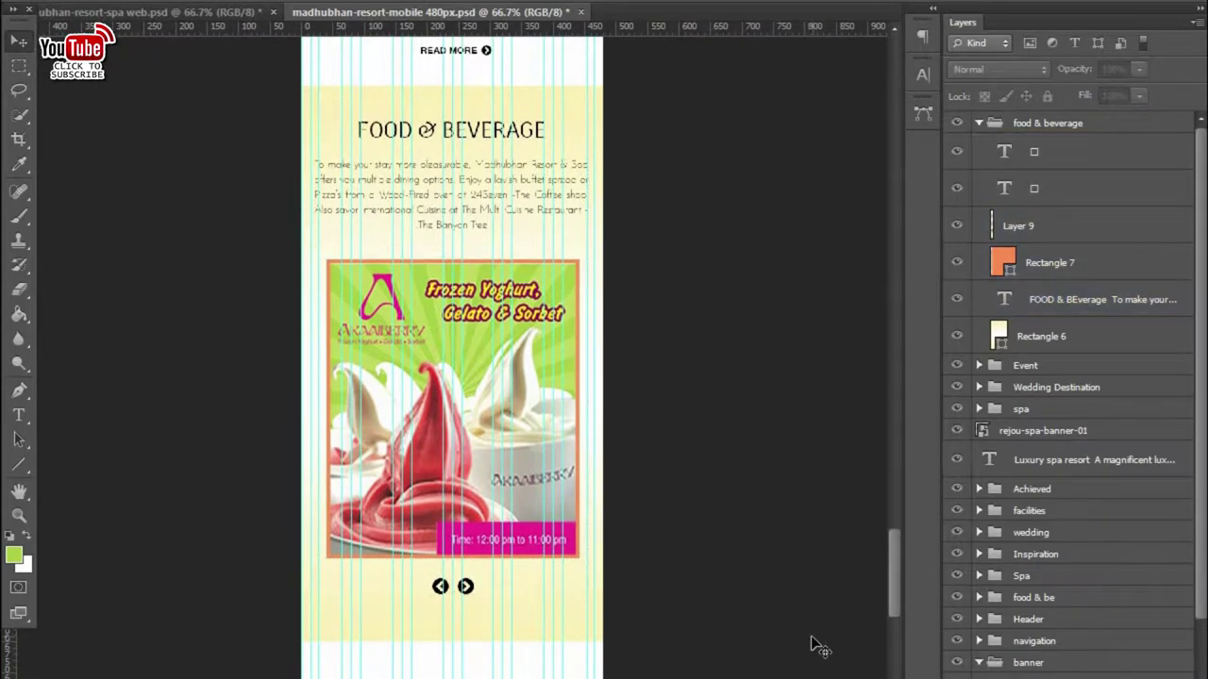
key("ctrl+plus")
key("ctrl+plus")
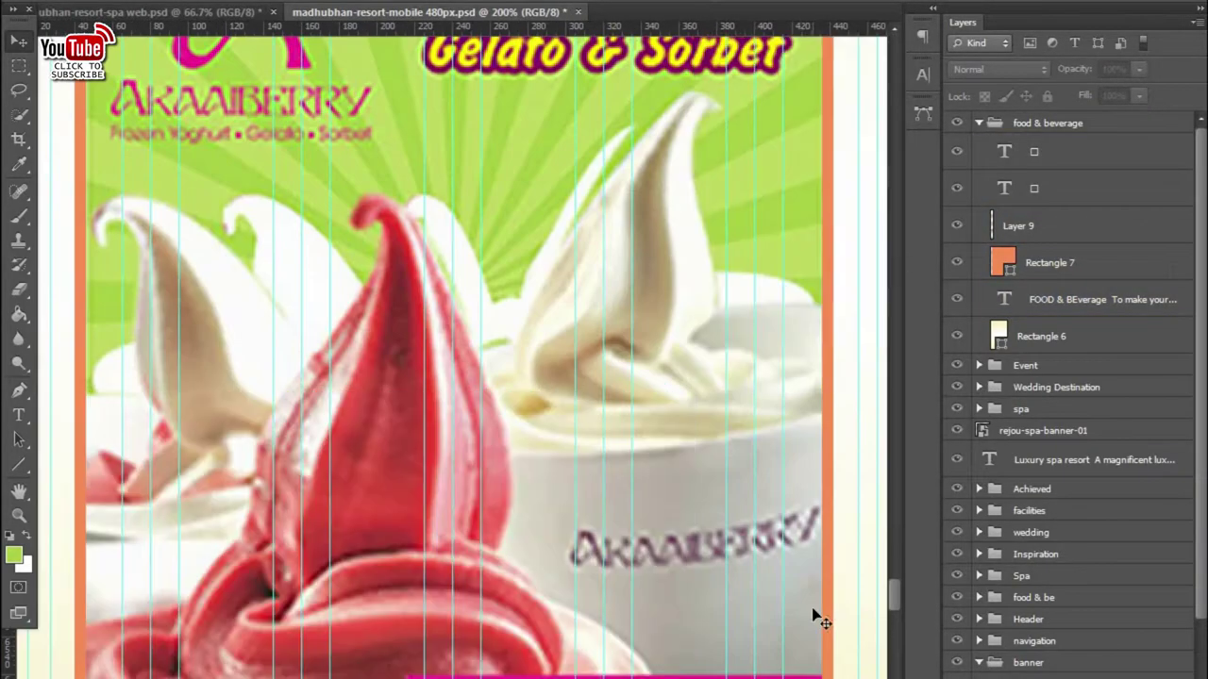
- Widen the Food & Beverage paragraph text box to W 428 px so every line fits
scroll(655, 242, "up", 5)
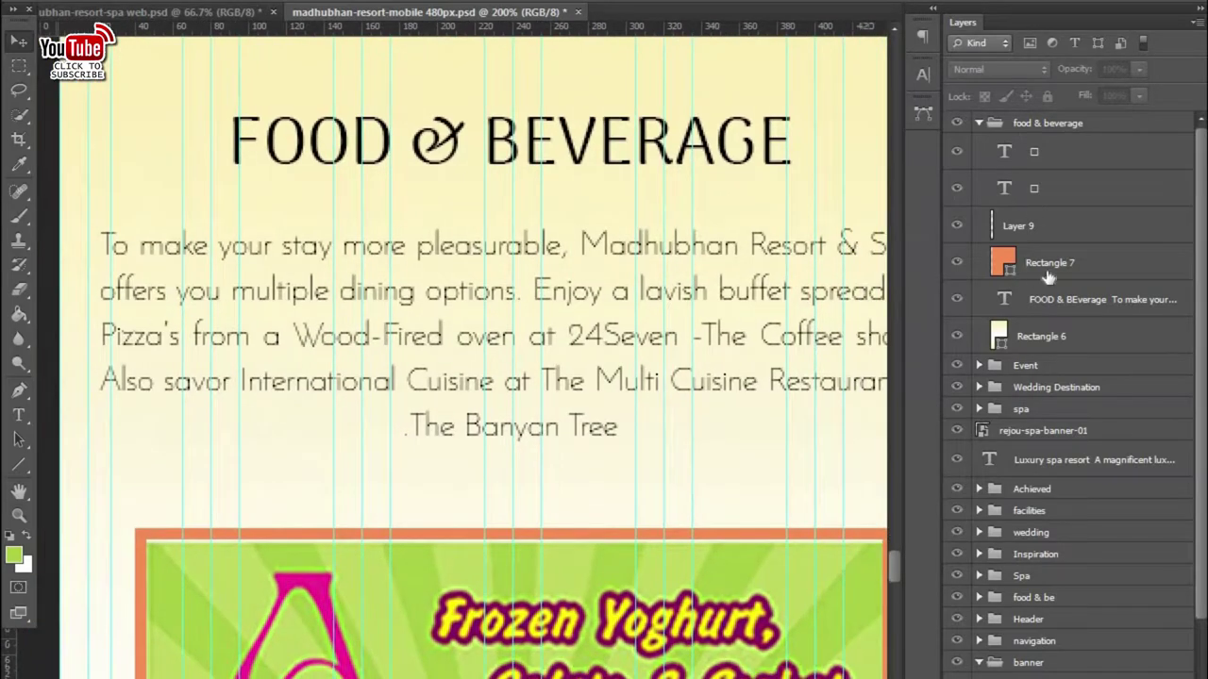
double_click(1003, 300)
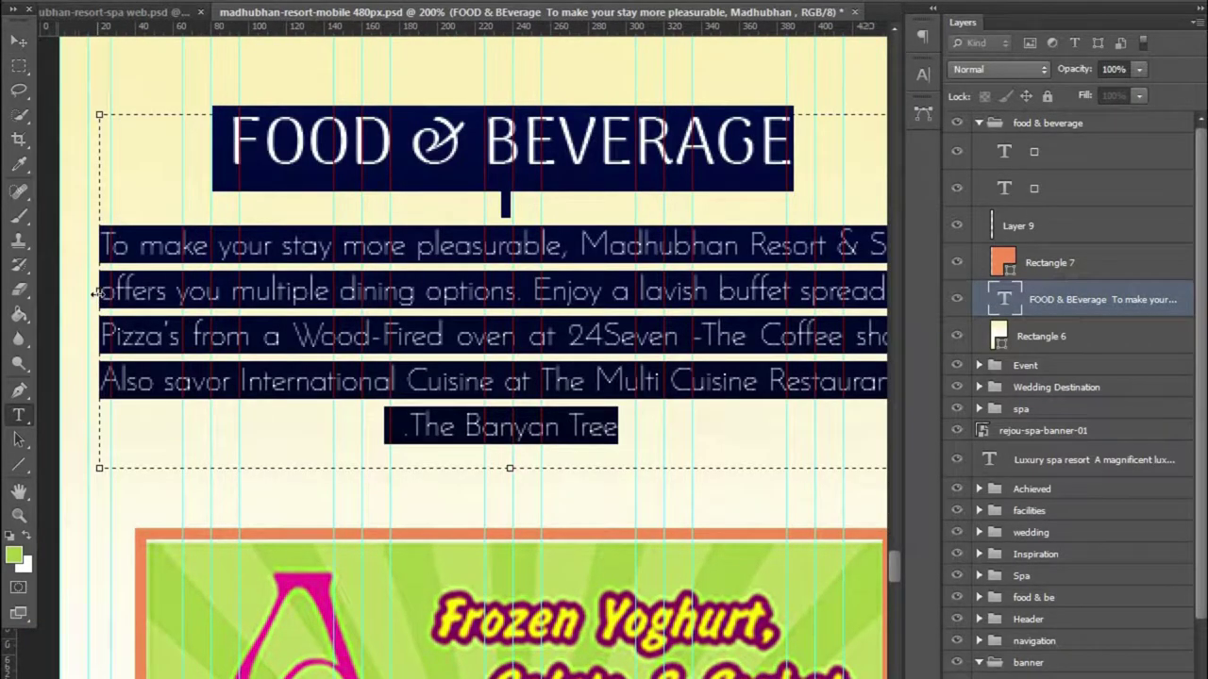
key("Delete")
key("Escape")
left_click(18, 41)
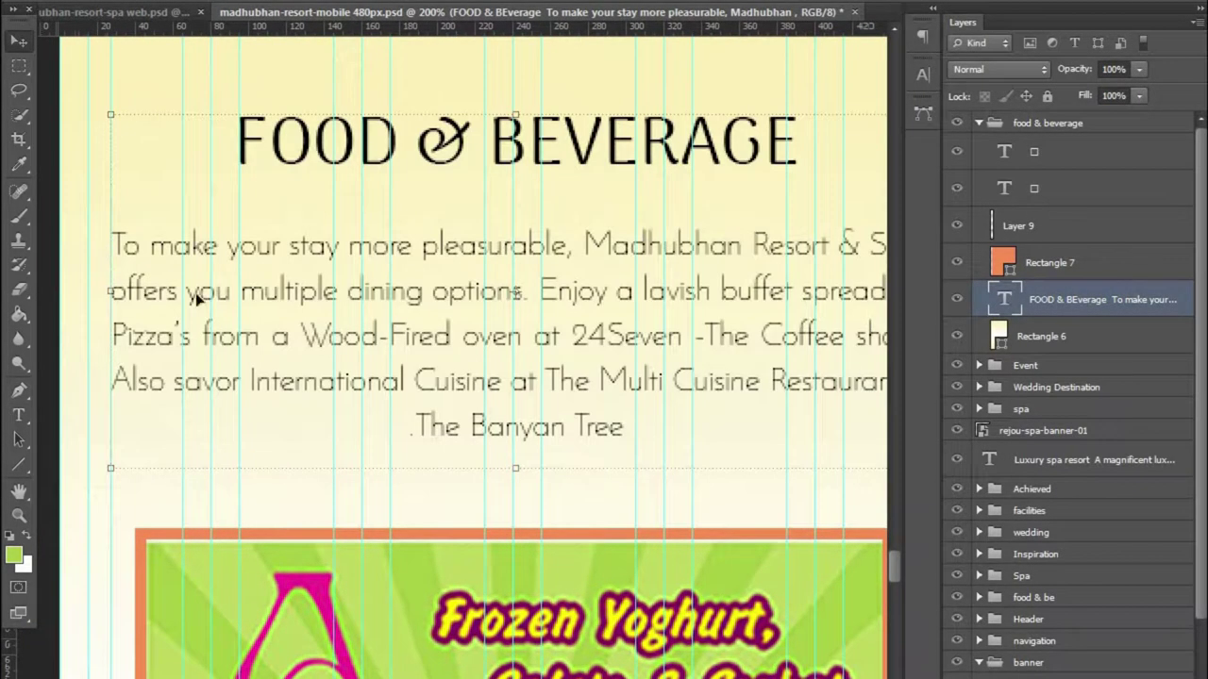
left_click_drag(710, 392, 396, 434)
double_click(1002, 302)
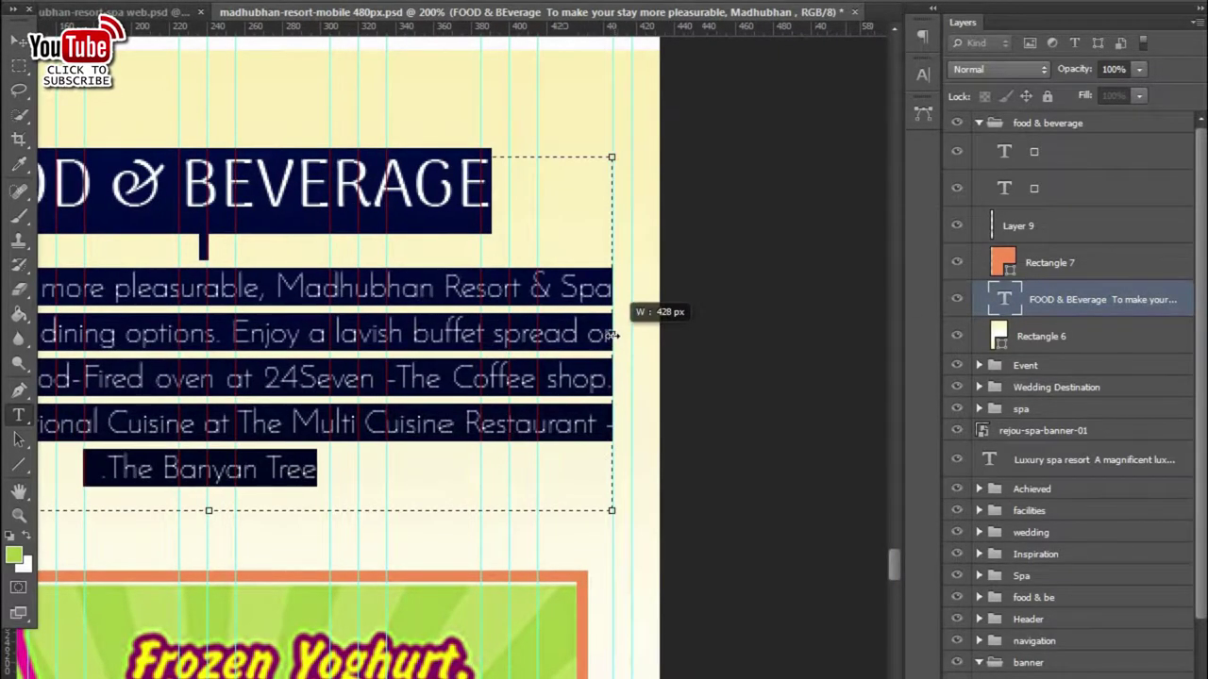
left_click(19, 42)
key("ctrl+minus")
key("ctrl+minus")
key("ctrl+minus")
key("ctrl+minus")
key("ctrl+plus")
scroll(489, 378, "down", 3)
- Copy the accommodation icon from the desktop web mockup into the mobile document
left_click(189, 12)
scroll(507, 458, "down", 3)
key("ctrl+minus")
key("ctrl+minus")
key("ctrl+plus")
scroll(472, 321, "down", 3)
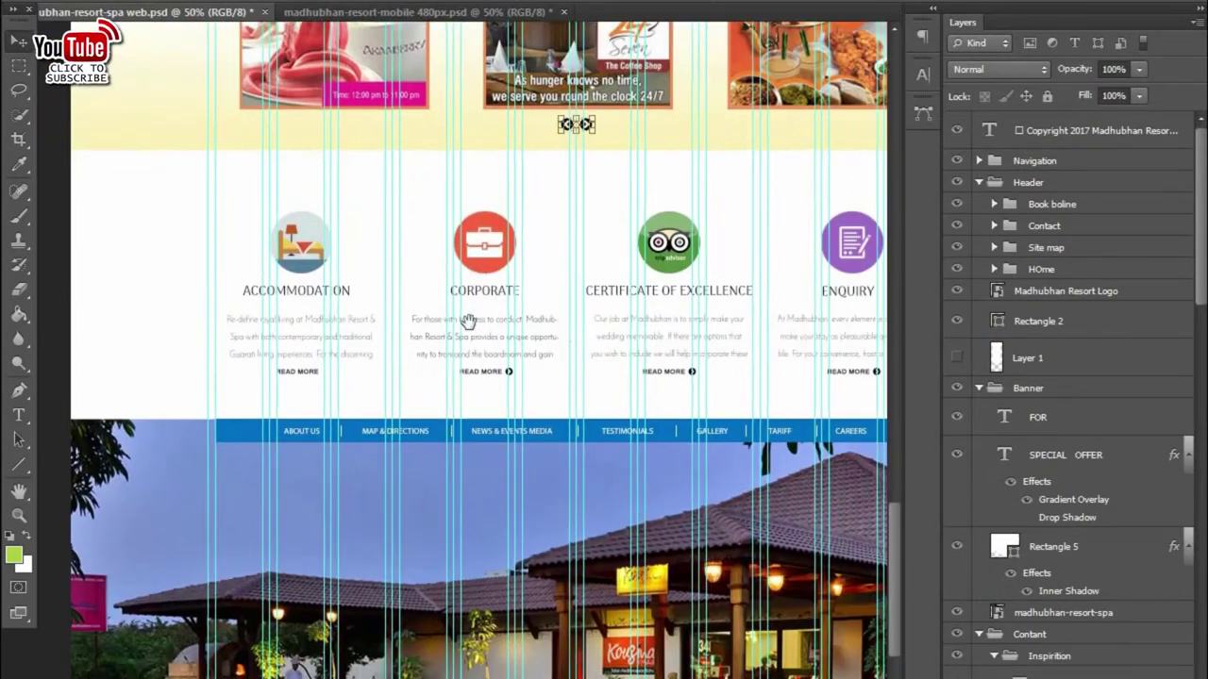
scroll(623, 519, "up", 2)
left_click(321, 434)
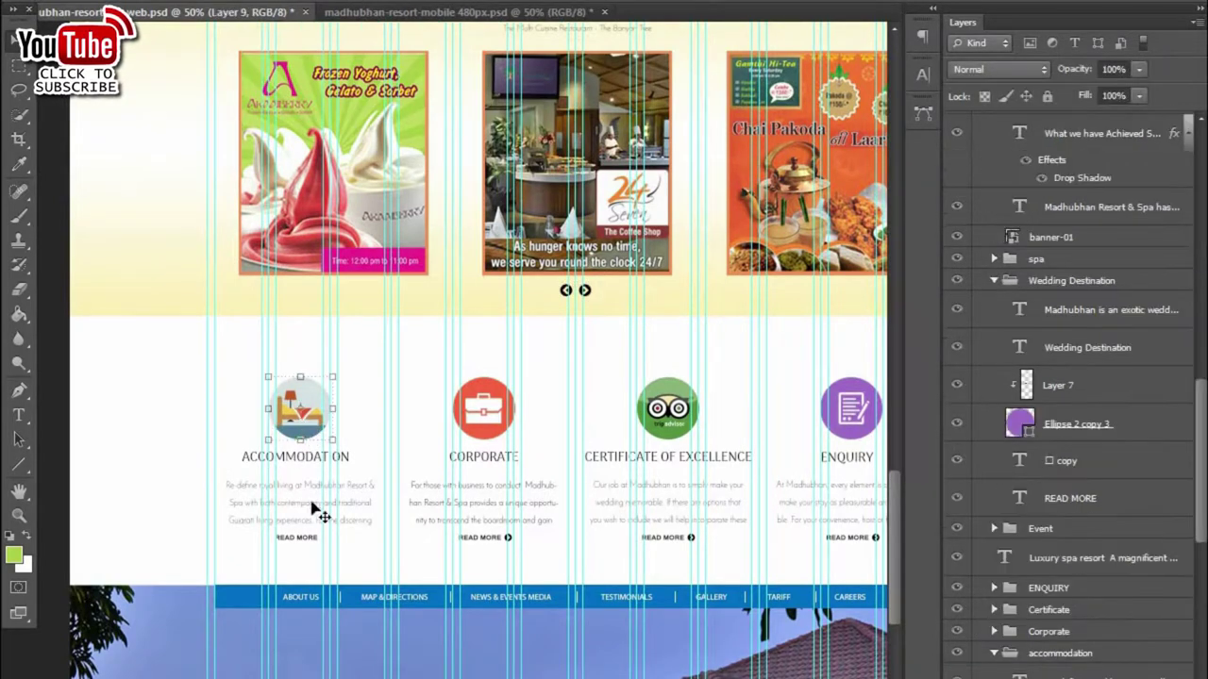
left_click(994, 426)
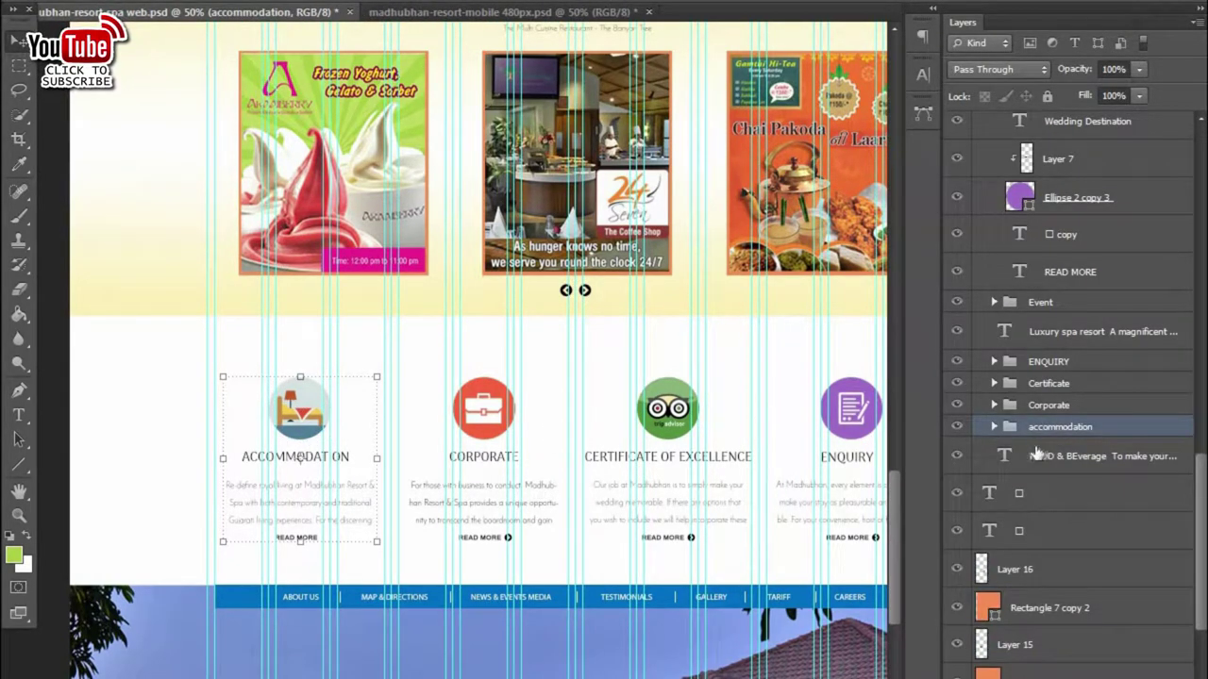
left_click_drag(271, 415, 556, 649)
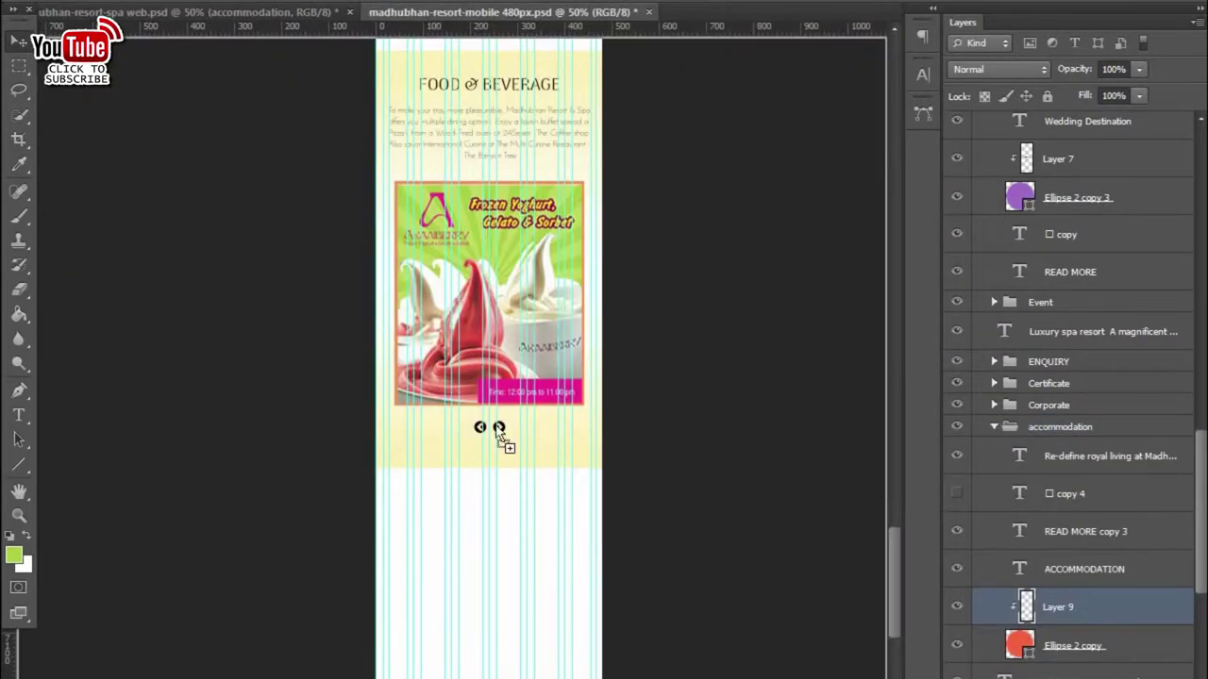
- Copy the full accommodation group—heading, description and READ MORE—into the mobile mockup
left_click(263, 11)
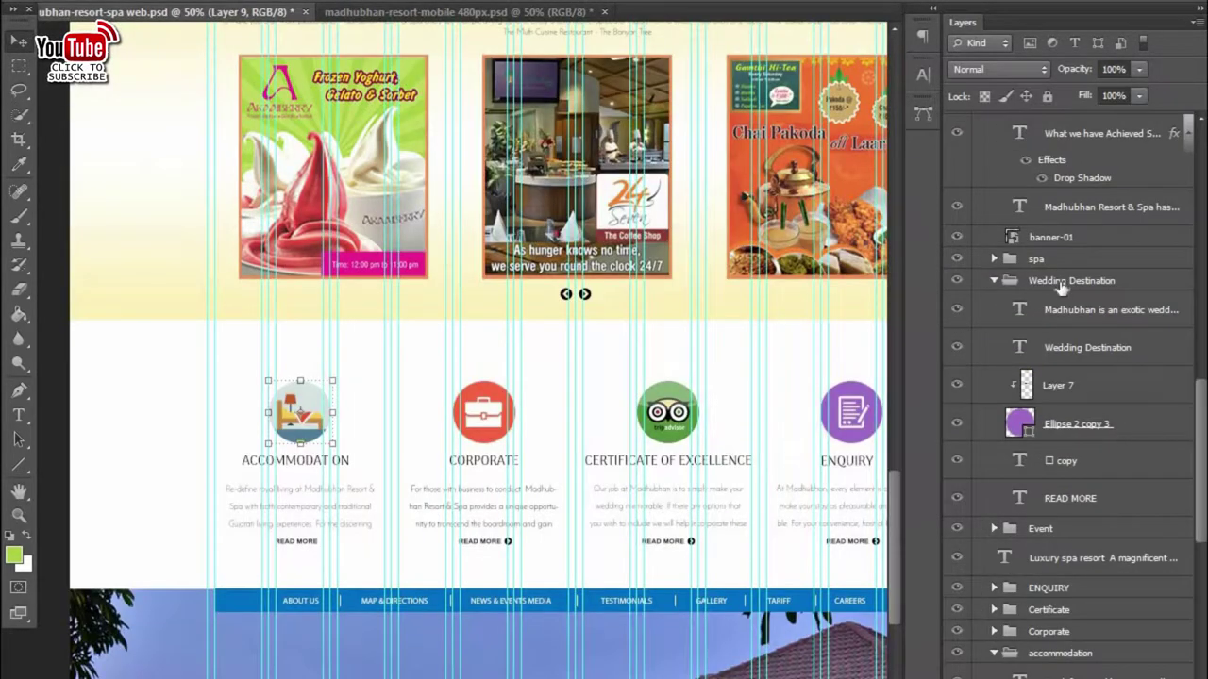
scroll(1008, 564, "down", 3)
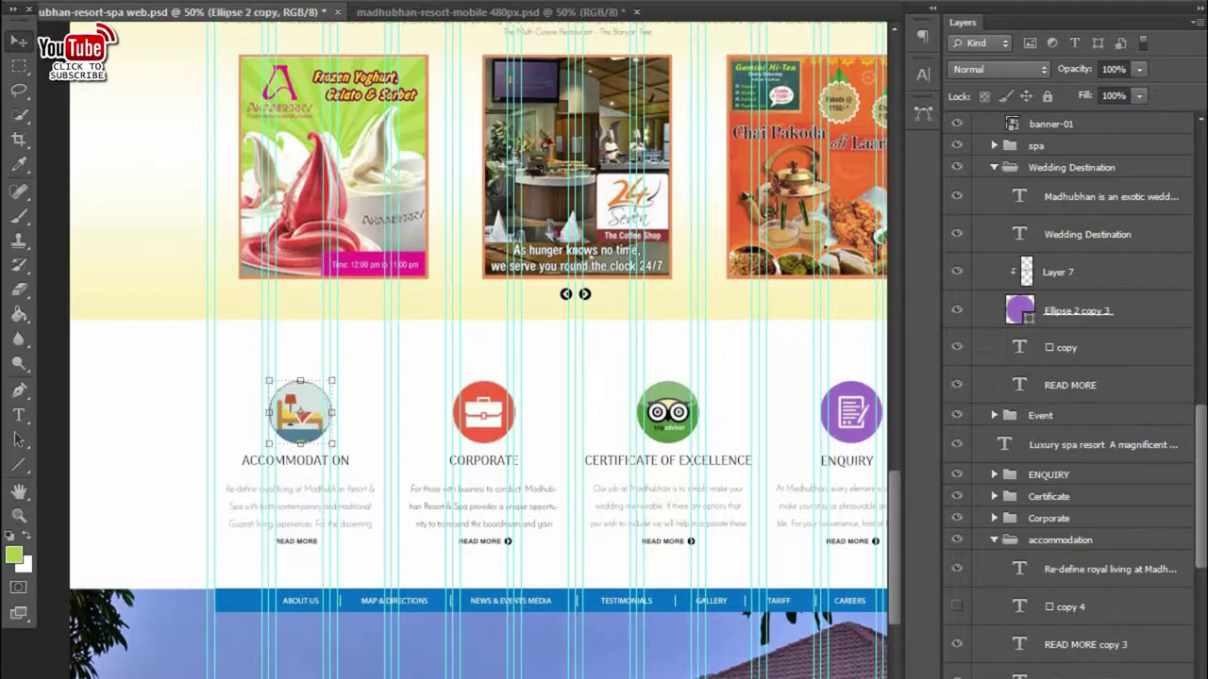
left_click(1031, 550)
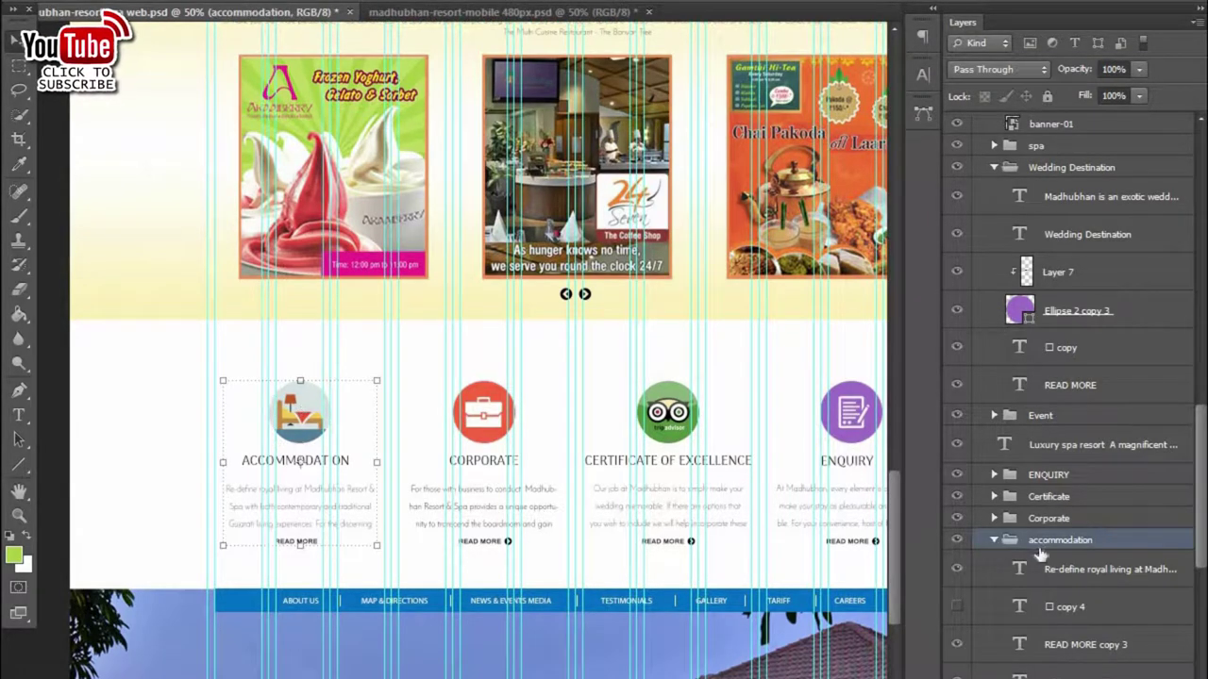
left_click(494, 13)
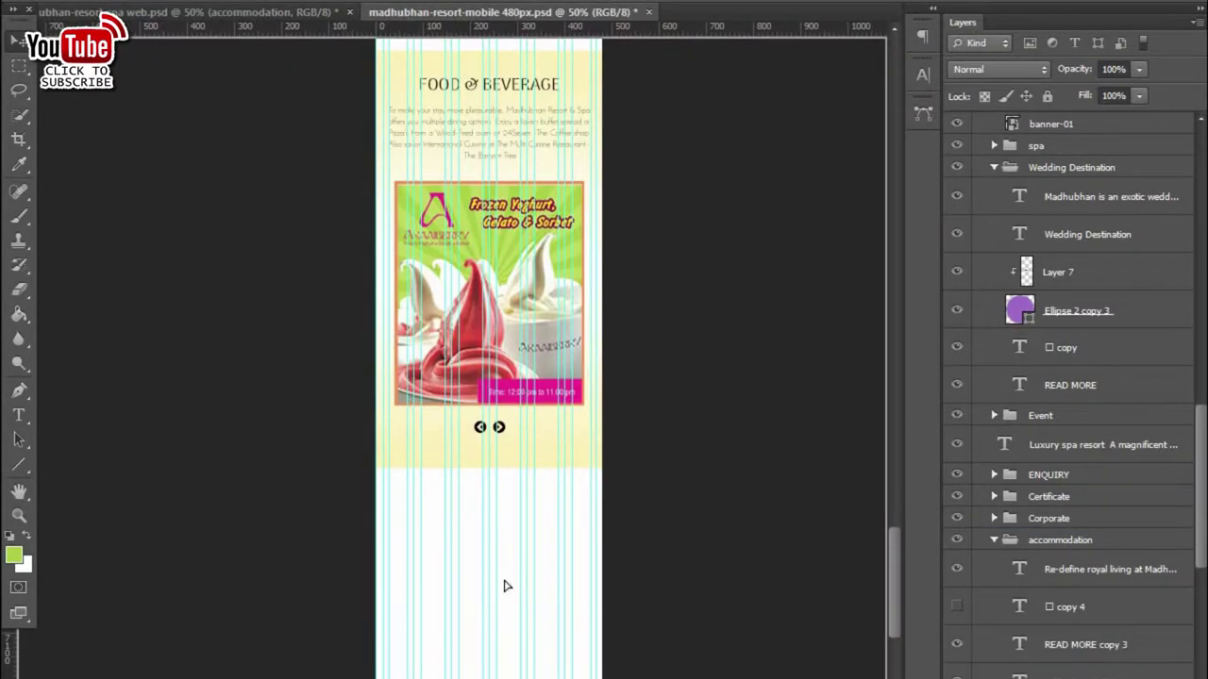
left_click_drag(493, 14, 510, 590)
left_click(270, 12)
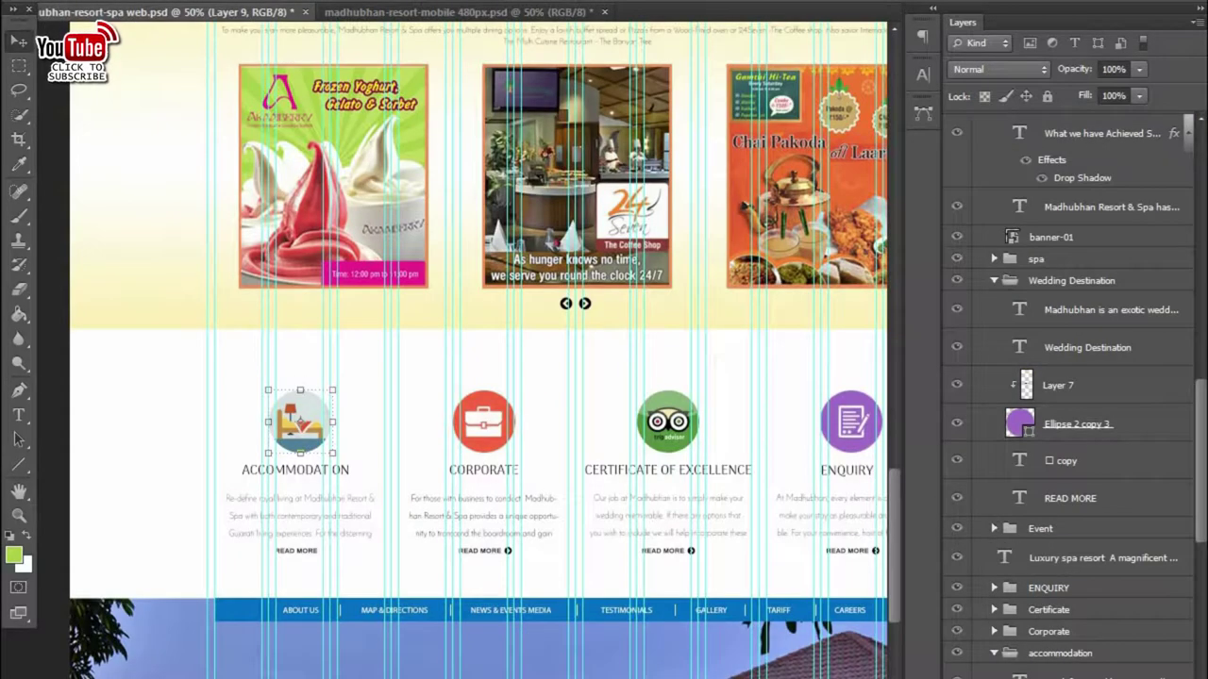
left_click(1006, 653)
mouse_move(300, 459)
left_mouse_down()
mouse_move(506, 602)
mouse_move(557, 672)
left_mouse_up()
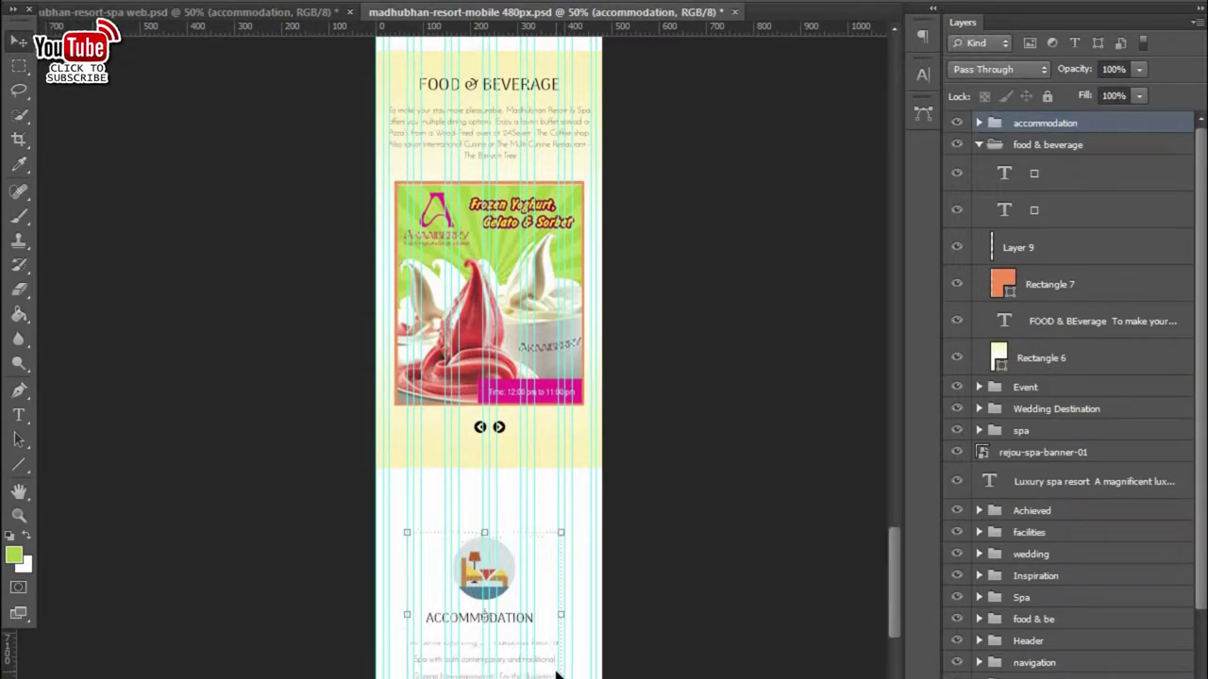
- Nudge the Accommodation block upward beneath the Food & Beverage band and select its icon layer
key("shift+Up")
key("shift+Up")
key("shift+Up")
key("shift+Up")
key("shift+Up")
key("shift+Up")
key("shift+Up")
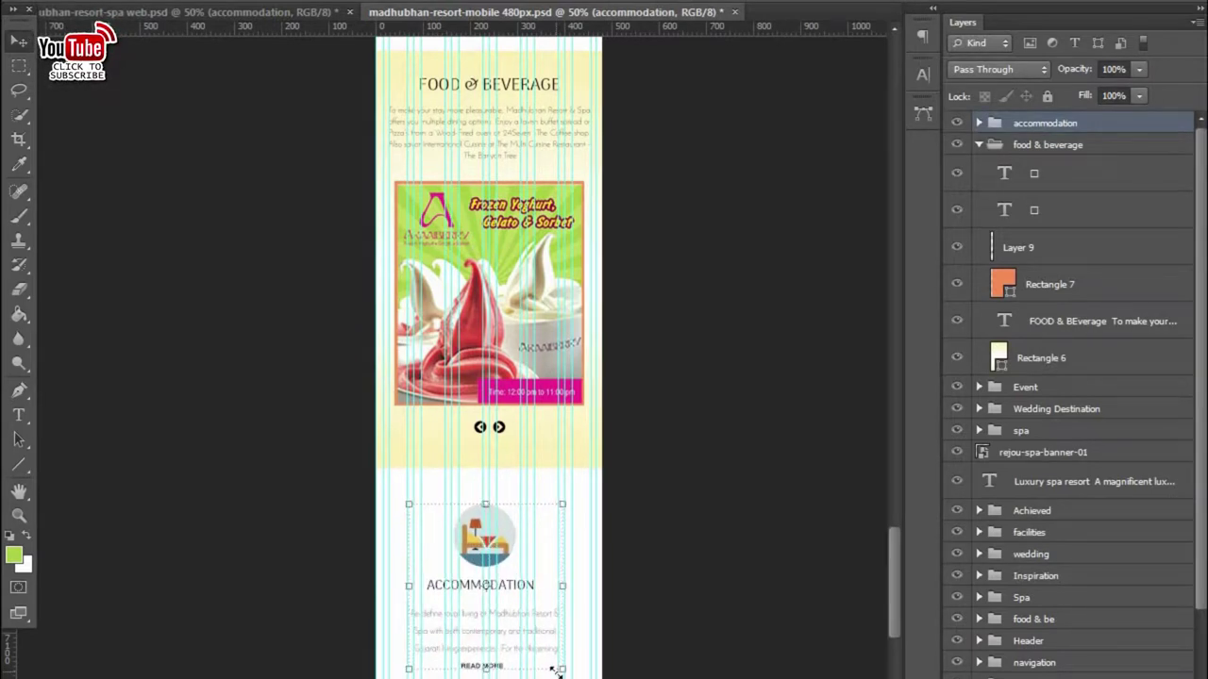
scroll(558, 665, "down", 3)
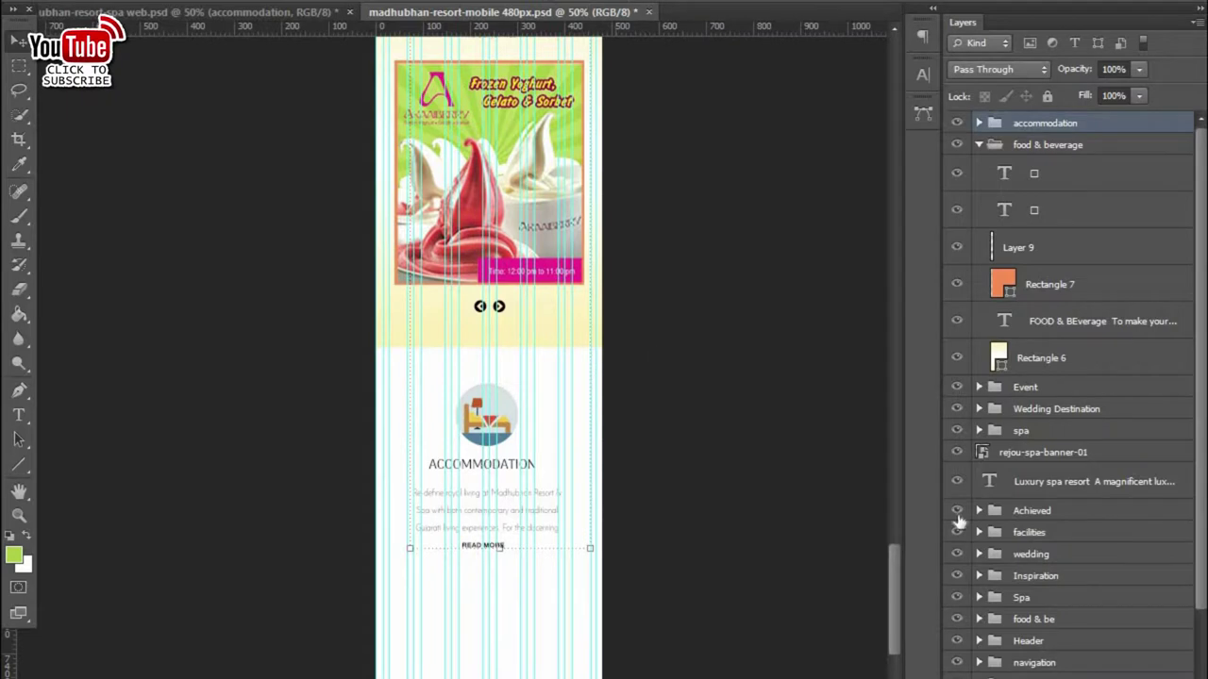
scroll(1066, 518, "down", 5)
left_click(1047, 647)
scroll(1123, 563, "down", 2)
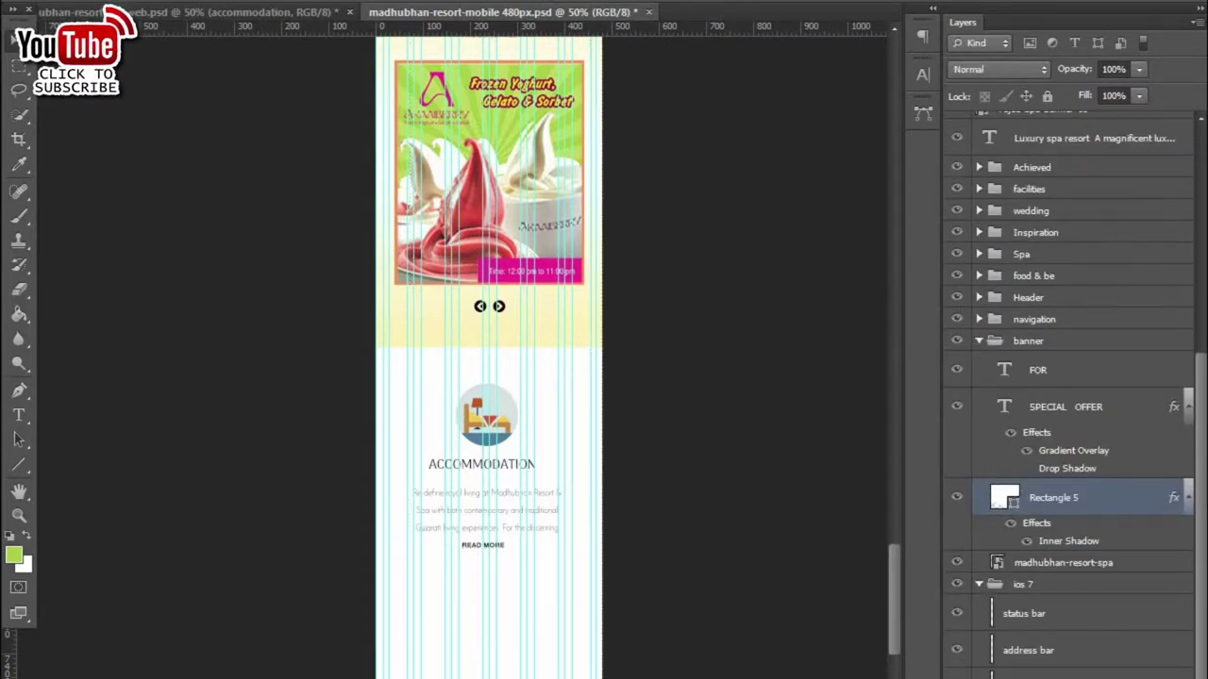
scroll(1061, 442, "up", 5)
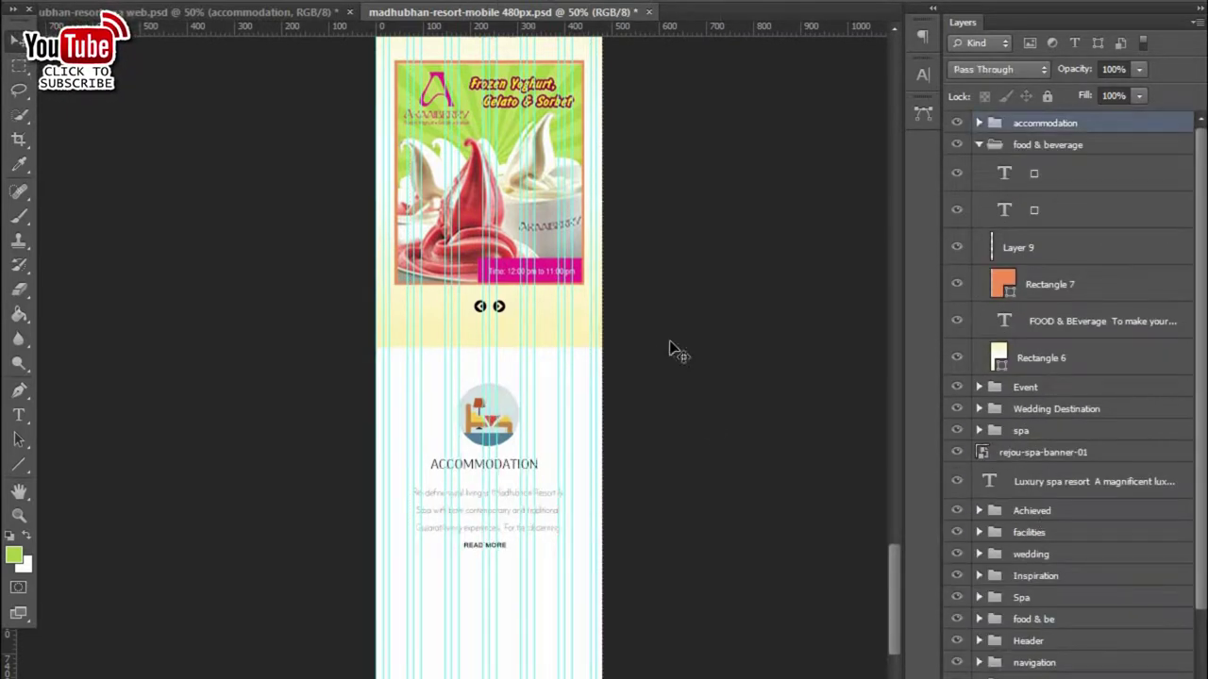
left_click(489, 416)
key("ctrl+plus")
key("ctrl+plus")
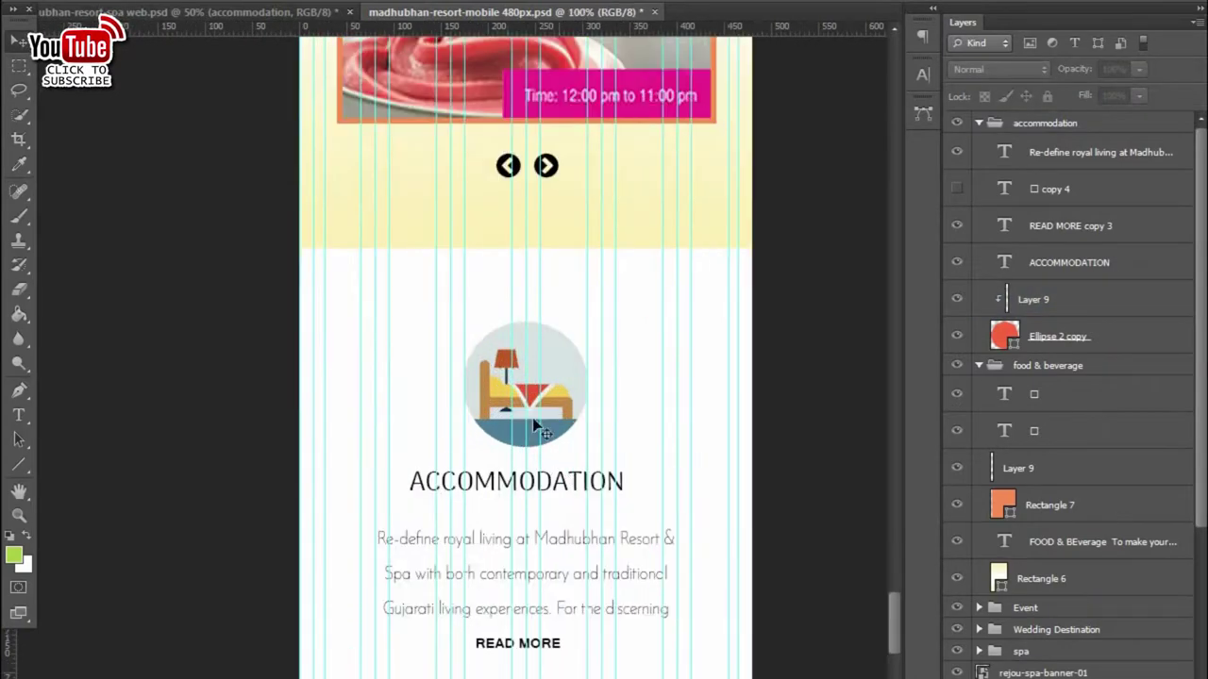
- Nudge the accommodation group up, check the icon's clipping mask, and reorder Layer 9
left_click(1036, 127)
key("Up")
key("Up")
key("Up")
key("Up")
key("Up")
key("Up")
left_click(978, 123)
left_click(982, 300)
left_click(981, 307, "alt")
left_click(981, 306, "alt")
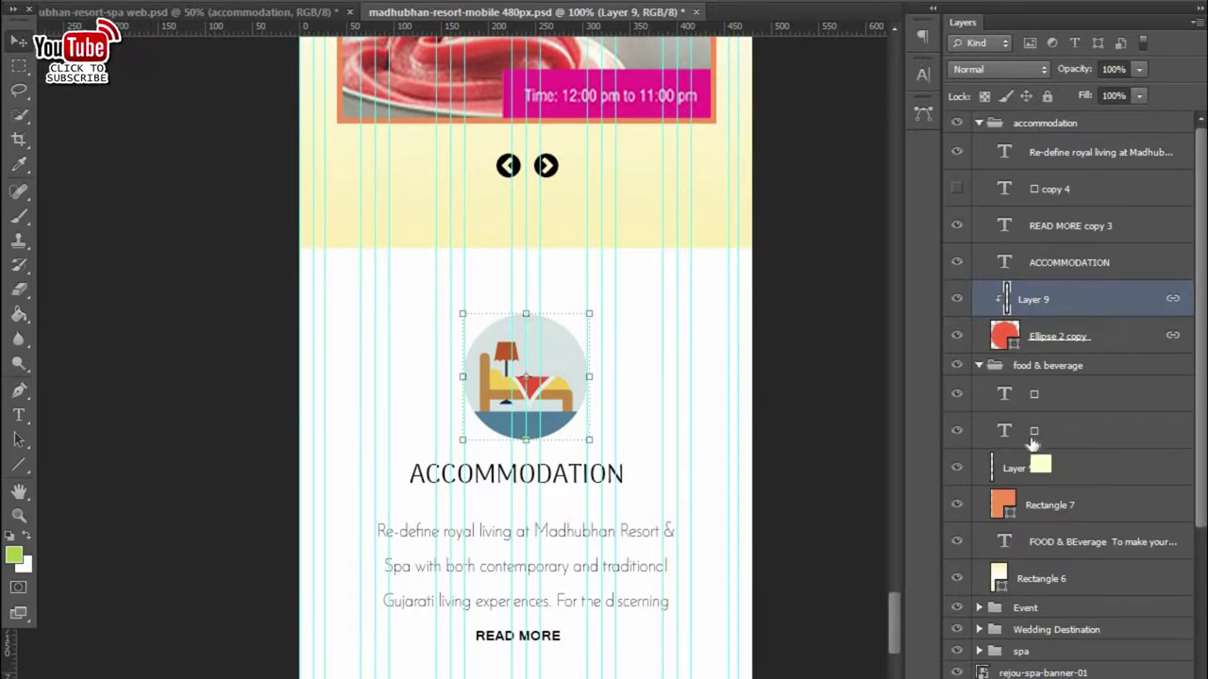
left_click_drag(1033, 443, 972, 500)
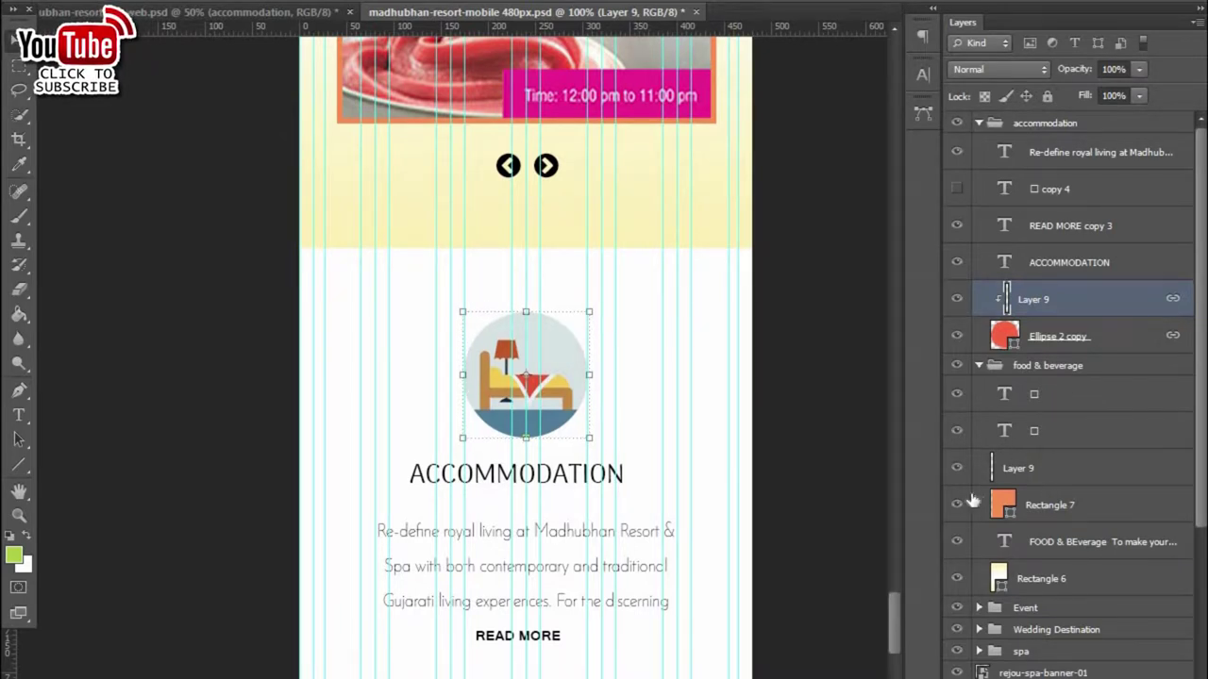
- Move the whole accommodation group further up with Shift+Up and deselect all layers
left_click(991, 135)
key("shift+Up")
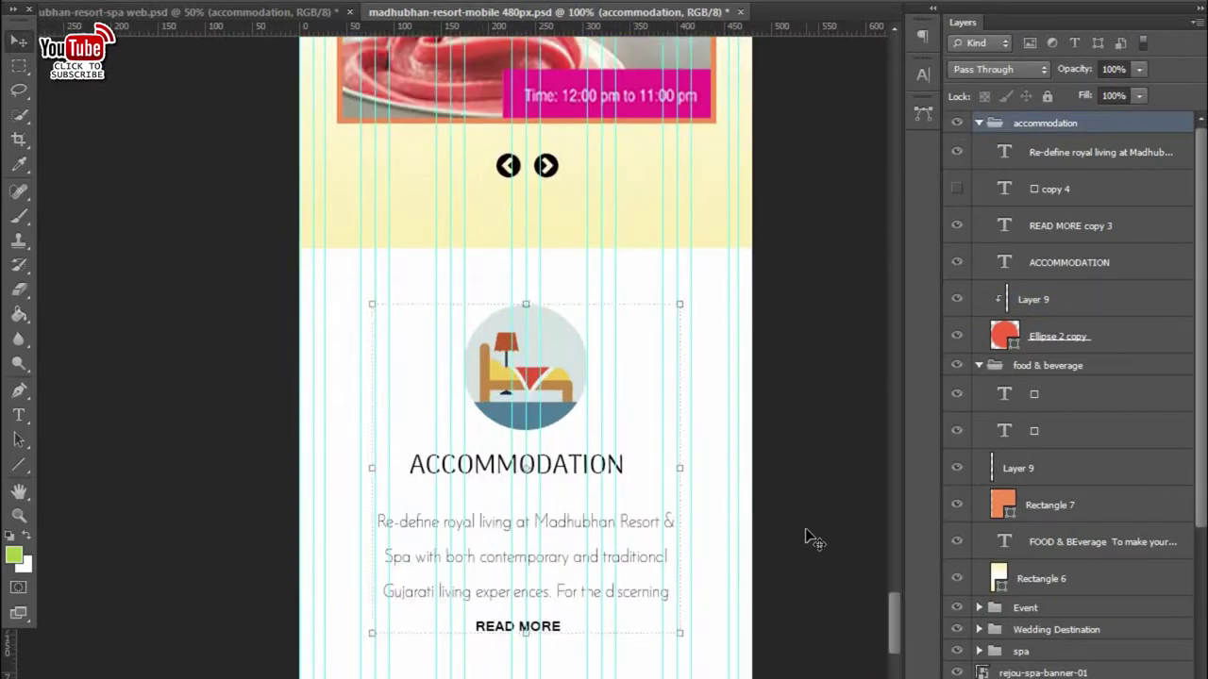
left_click(810, 538)
scroll(733, 593, "down", 1)
scroll(471, 425, "down", 5)
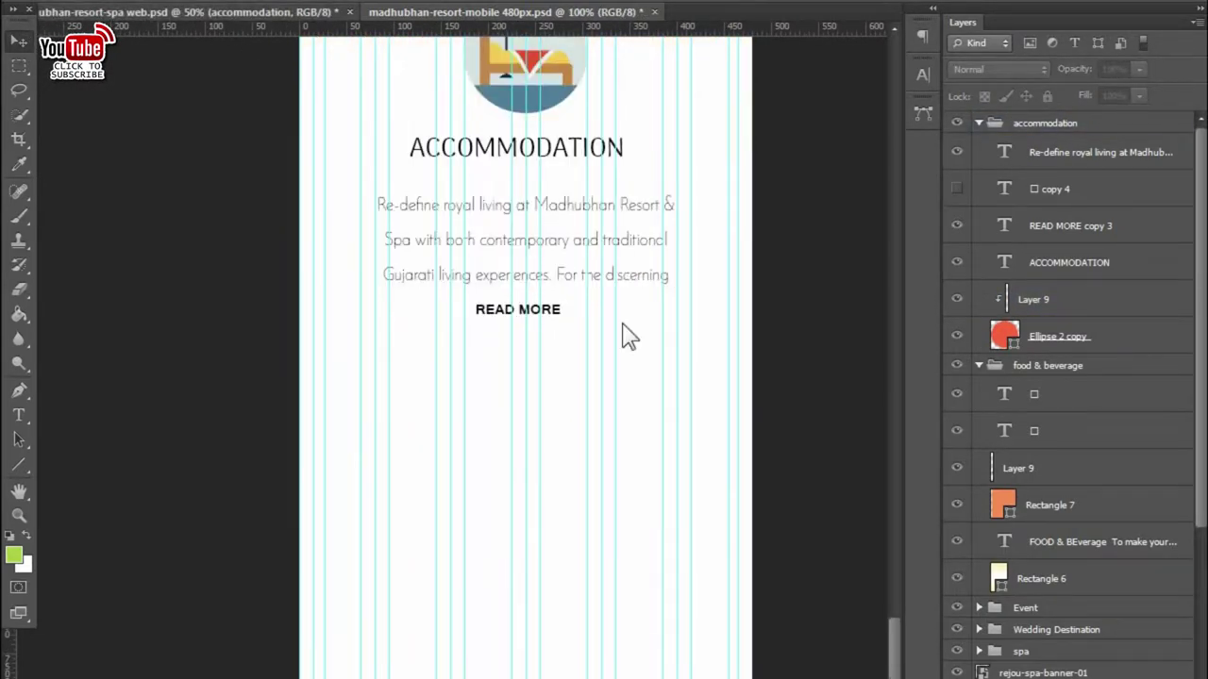
key("ctrl+Tab")
left_click(994, 426)
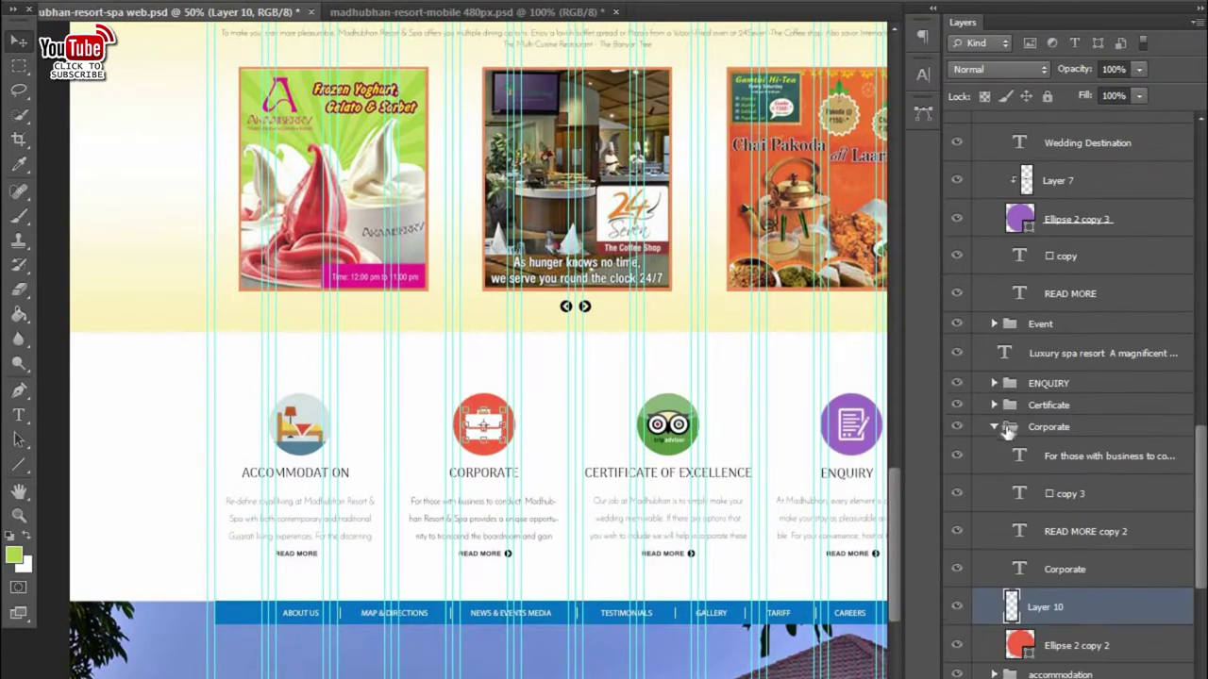
- Select the whole Corporate group in web.psd
left_click(1127, 642, "shift")
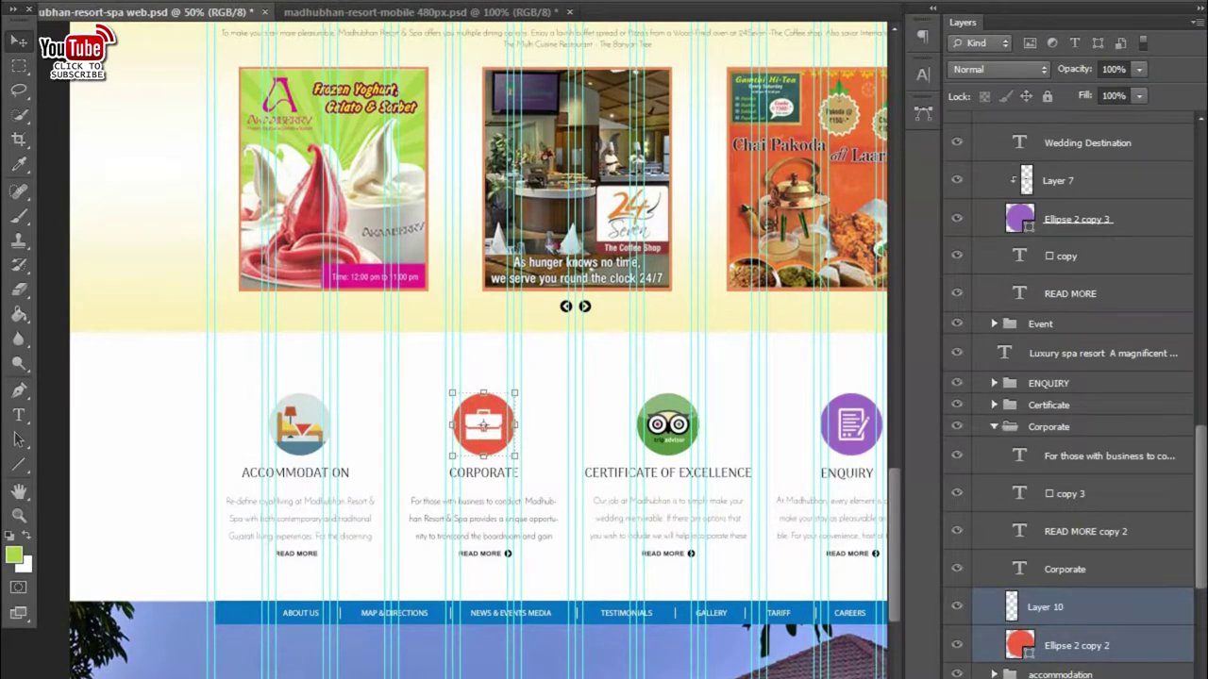
left_click(998, 429)
left_click(494, 454)
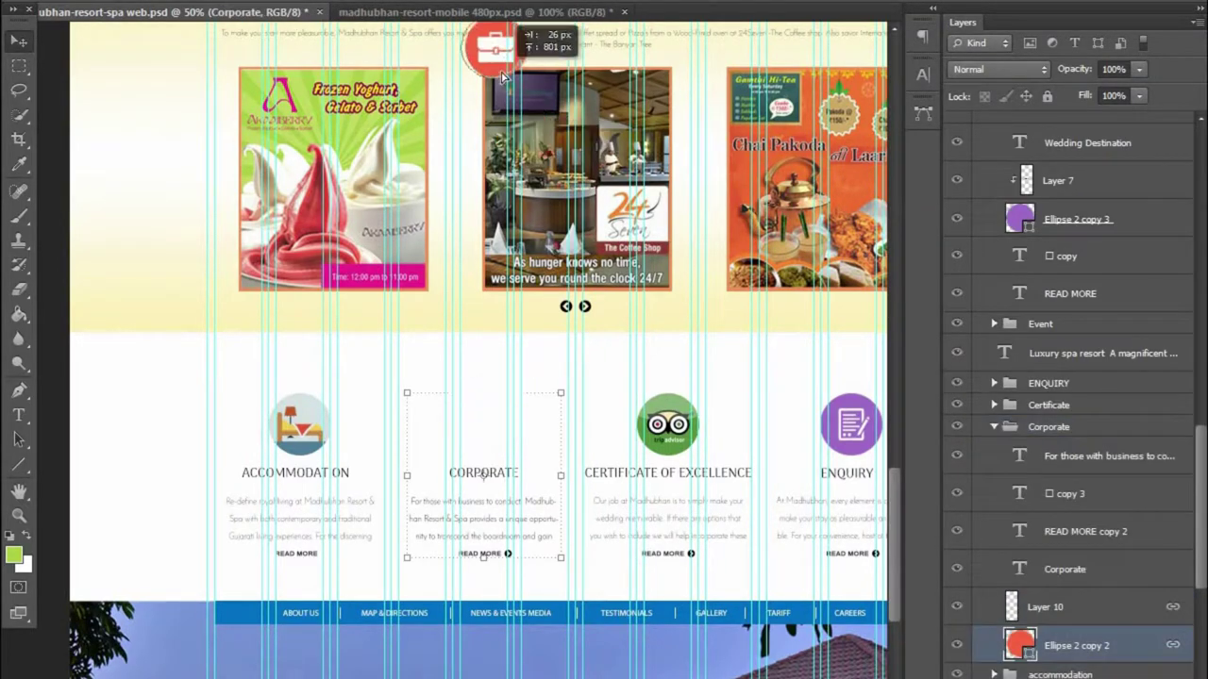
left_click(1108, 455)
left_click(1037, 429)
- Copy the Corporate block into the mobile 480px mockup below Accommodation
mouse_move(467, 439)
left_mouse_down()
mouse_move(501, 7)
mouse_move(526, 484)
left_mouse_up()
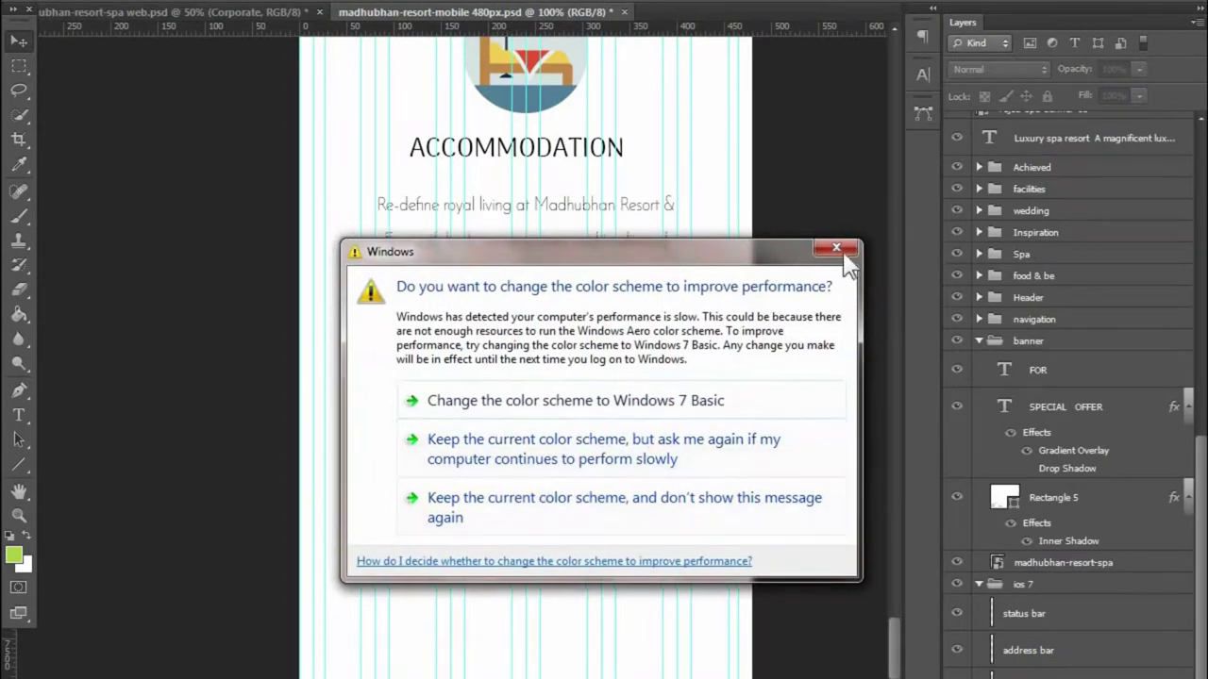
left_click(836, 249)
left_click(189, 11)
mouse_move(476, 453)
left_mouse_down()
mouse_move(475, 10)
mouse_move(504, 506)
left_mouse_up()
scroll(553, 573, "up", 2)
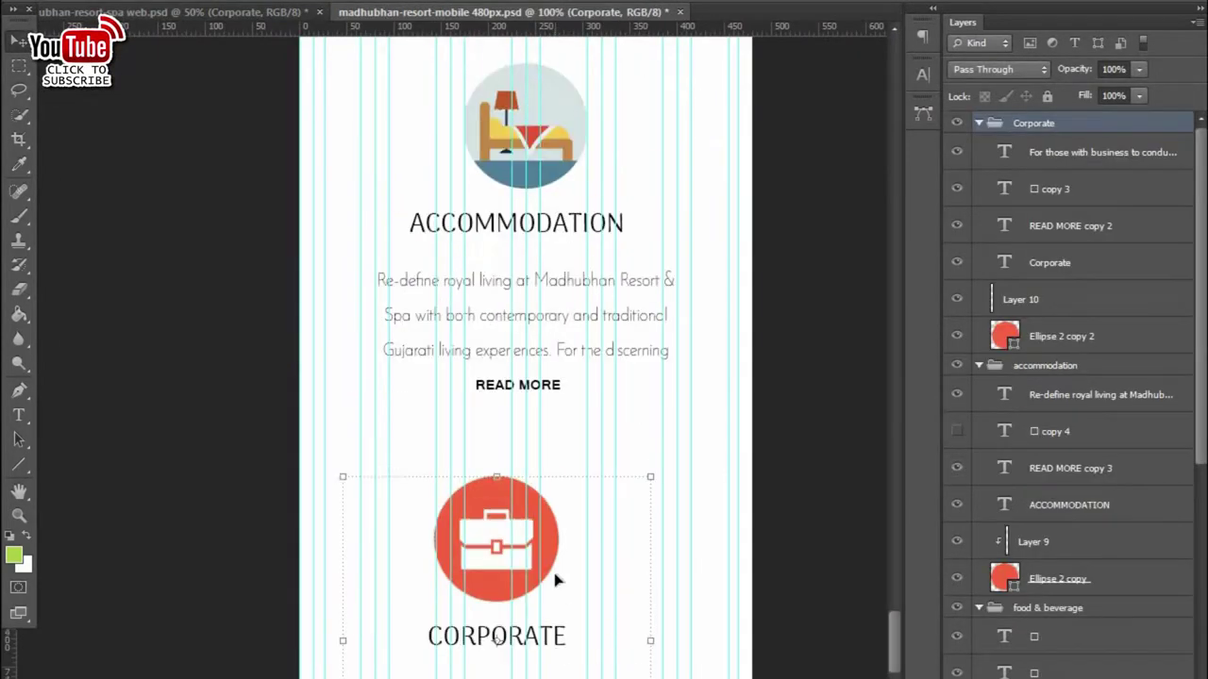
scroll(554, 580, "up", 2)
scroll(585, 528, "down", 5)
scroll(632, 463, "down", 4)
scroll(628, 472, "down", 2)
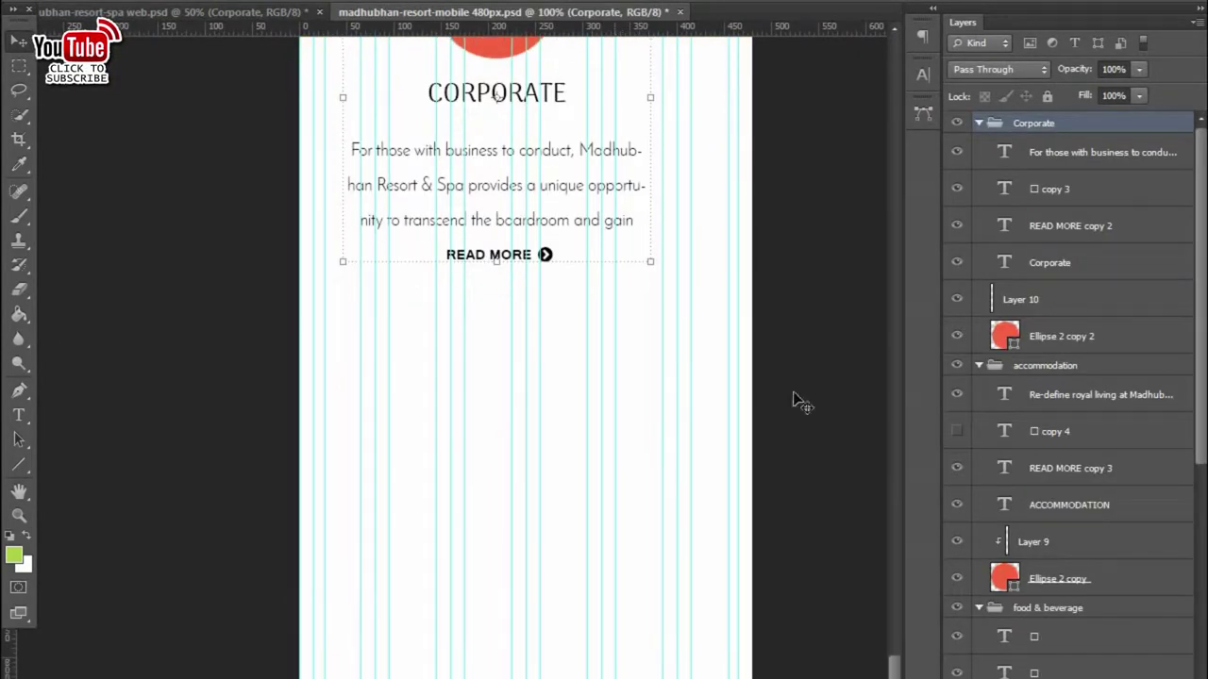
- Collapse the Corporate and accommodation layer groups and return to web.psd
left_click(979, 123)
left_click(979, 146)
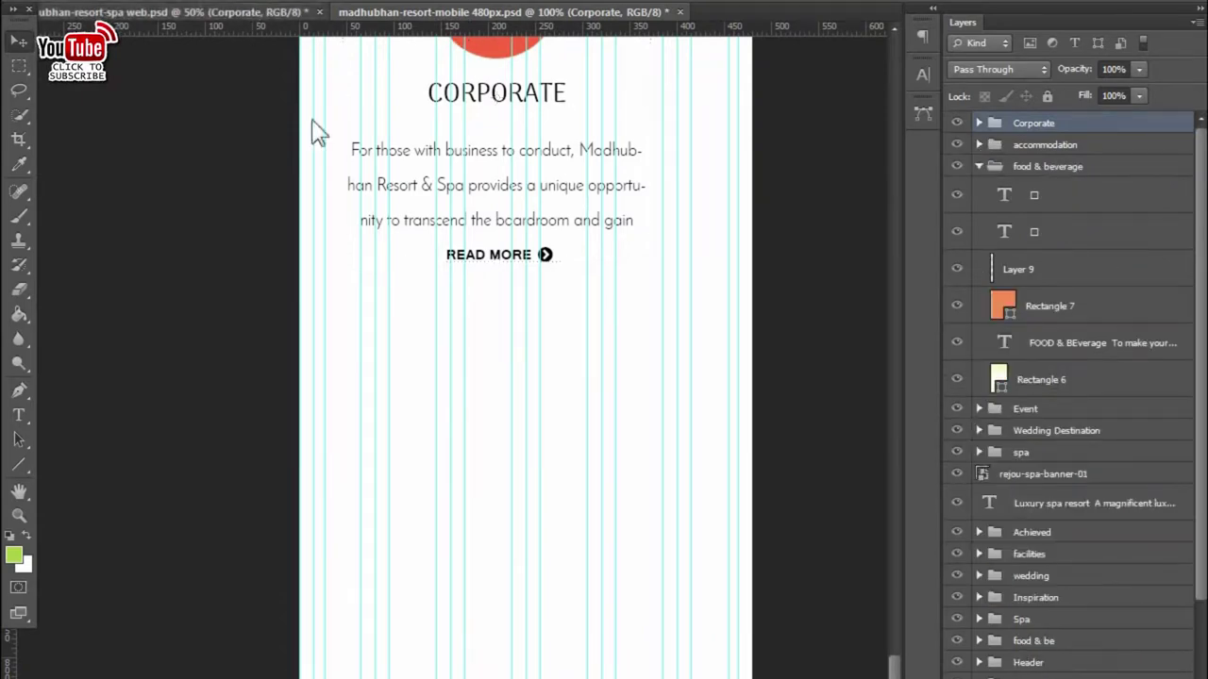
left_click(264, 11)
left_click(670, 457)
scroll(1082, 581, "down", 2)
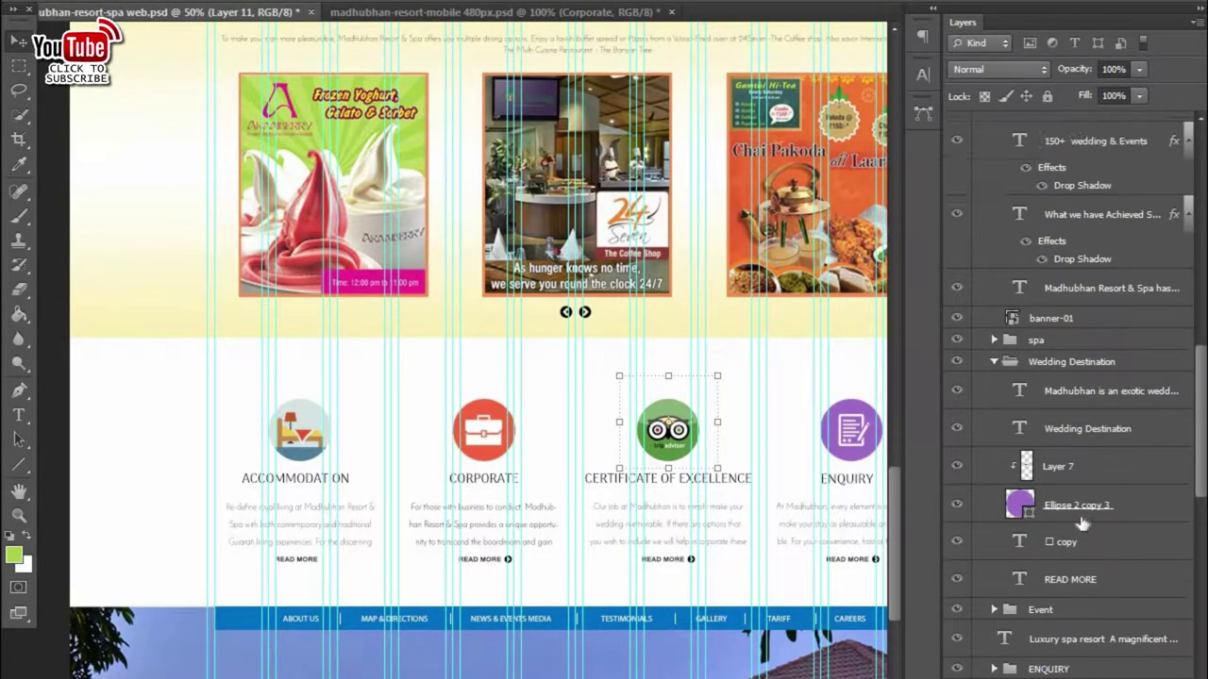
- Select the collapsed Certificate group in web.psd
scroll(1083, 585, "down", 6)
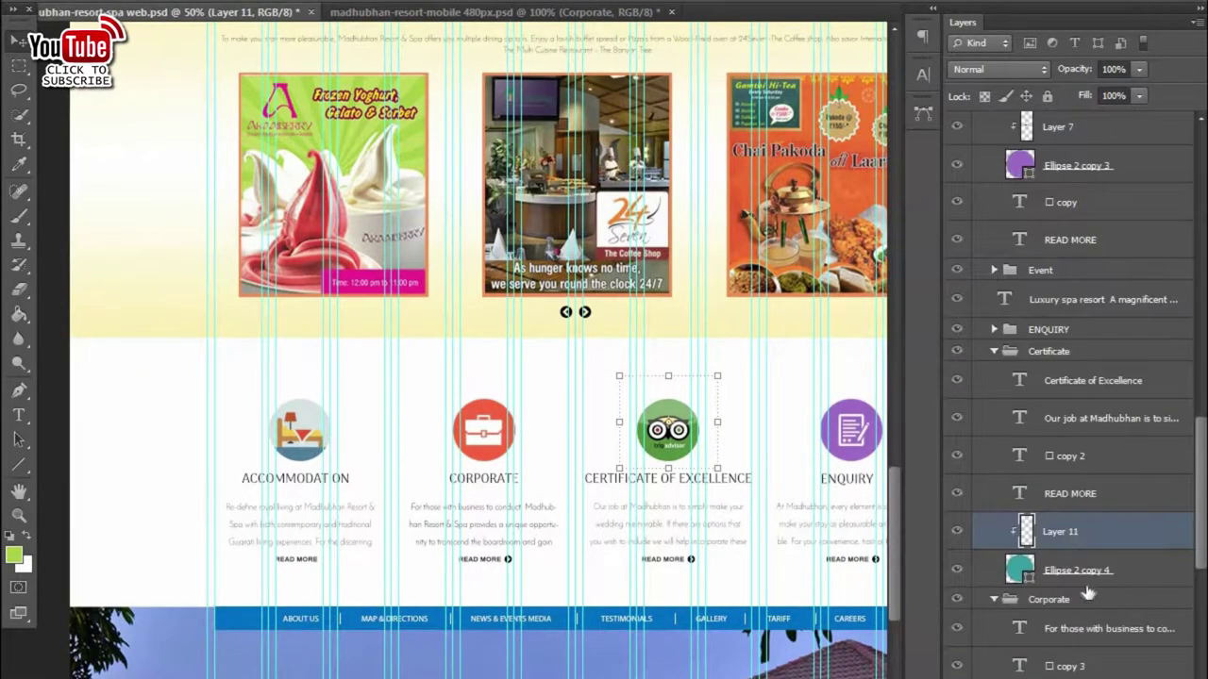
left_click(1008, 353)
left_click(993, 351)
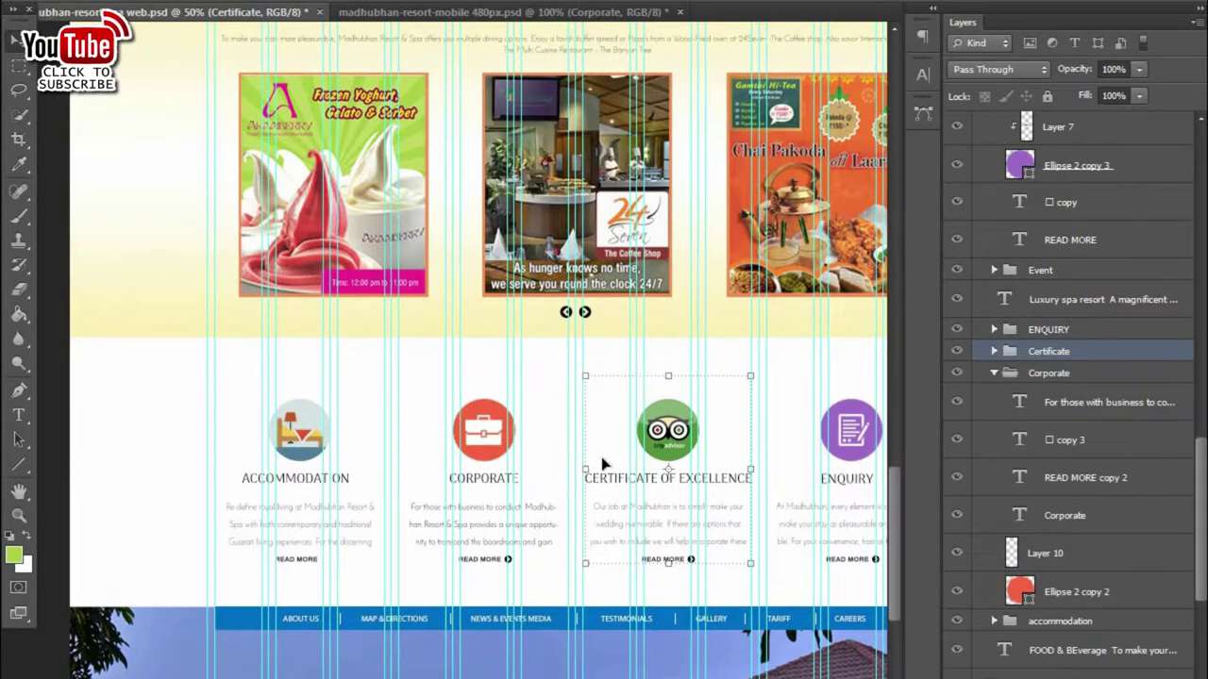
left_click(668, 429, "ctrl")
scroll(680, 396, "up", 1)
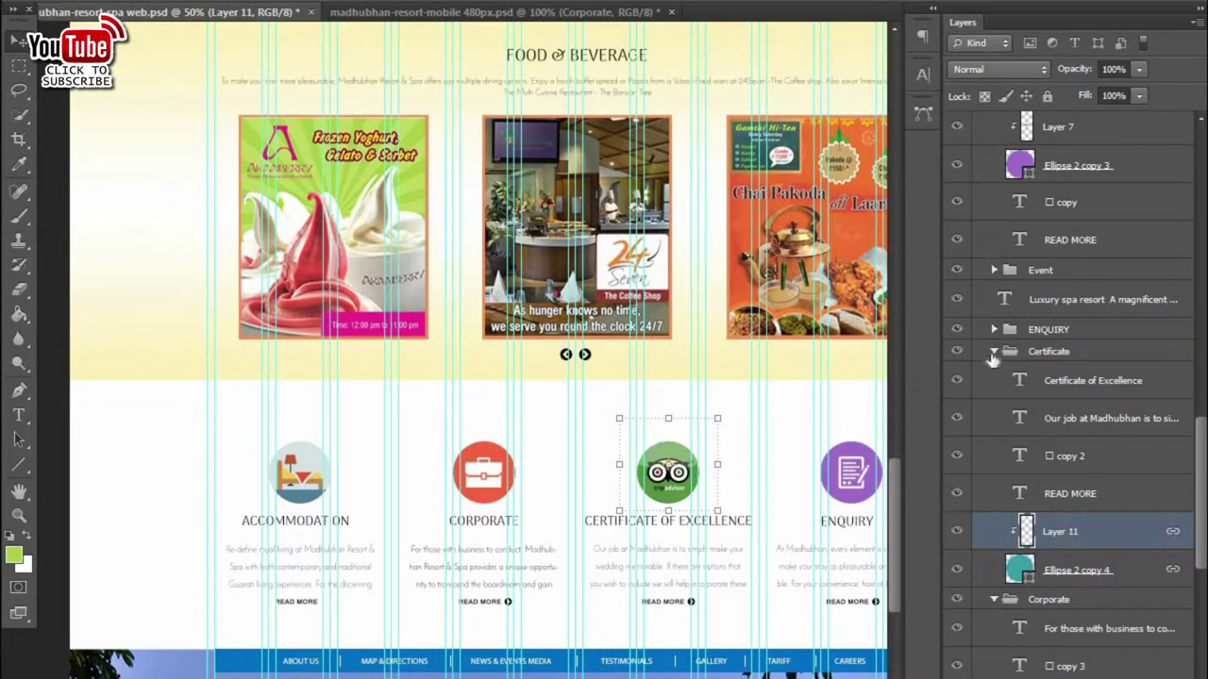
left_click(994, 351)
- Drop the Certificate of Excellence block below Corporate, nudged left and down
left_click_drag(628, 515, 525, 494)
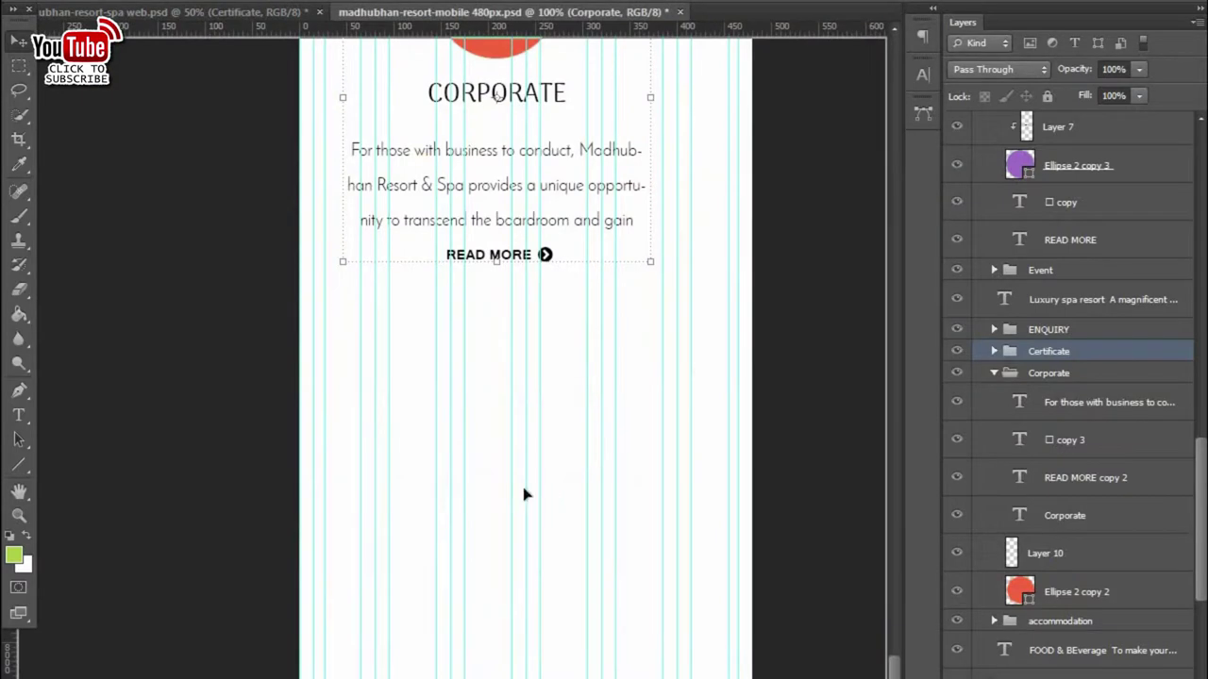
left_click_drag(531, 561, 526, 555)
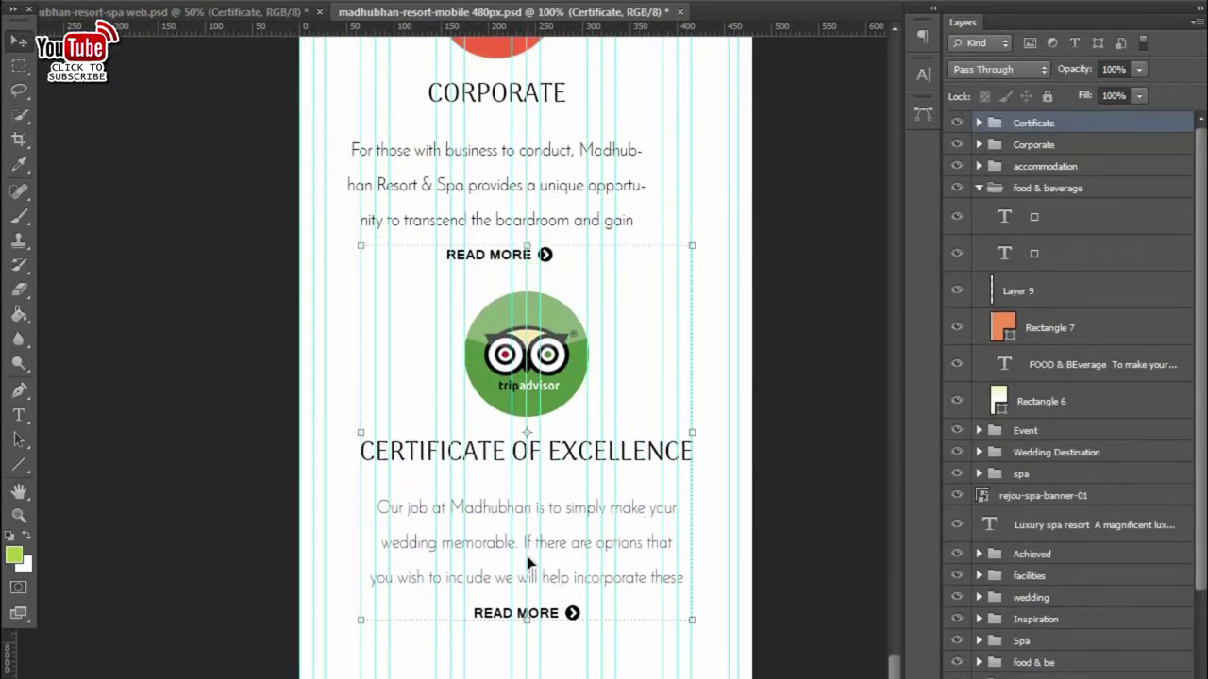
key("shift+Left")
key("shift+Down")
key("shift+Down")
key("shift+Down")
key("shift+Left")
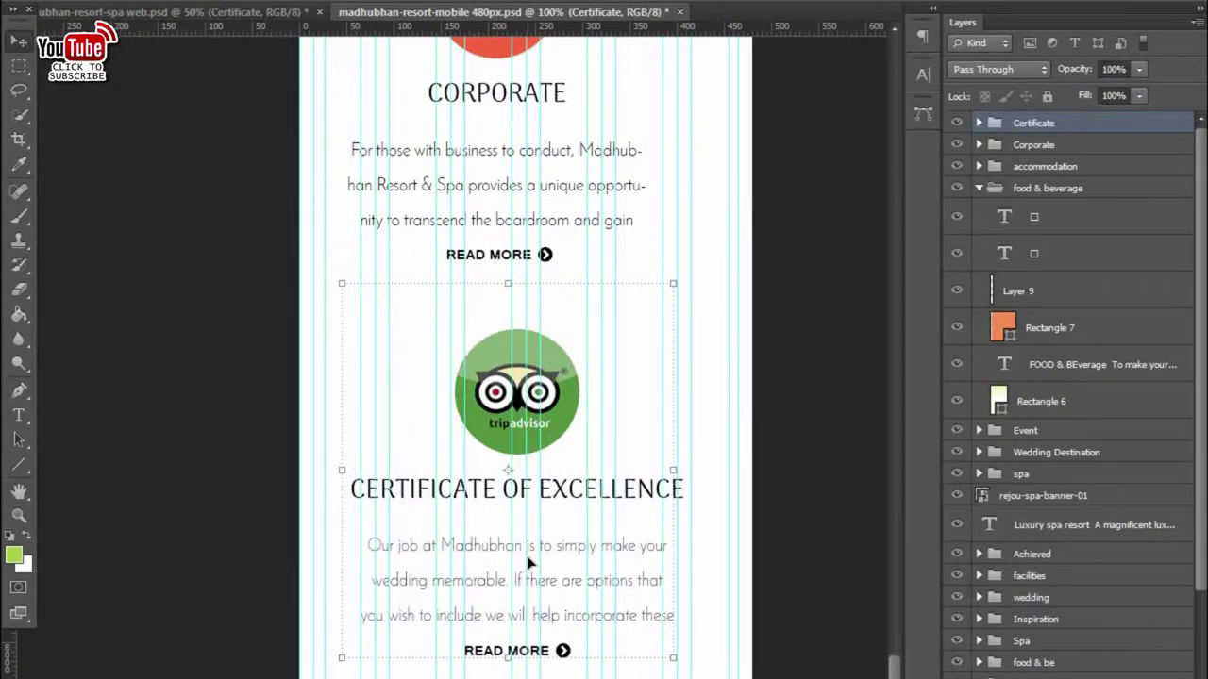
- Select the Corporate group in the mobile file's Layers panel
left_click(501, 222)
left_click(979, 145)
scroll(682, 572, "up", 3)
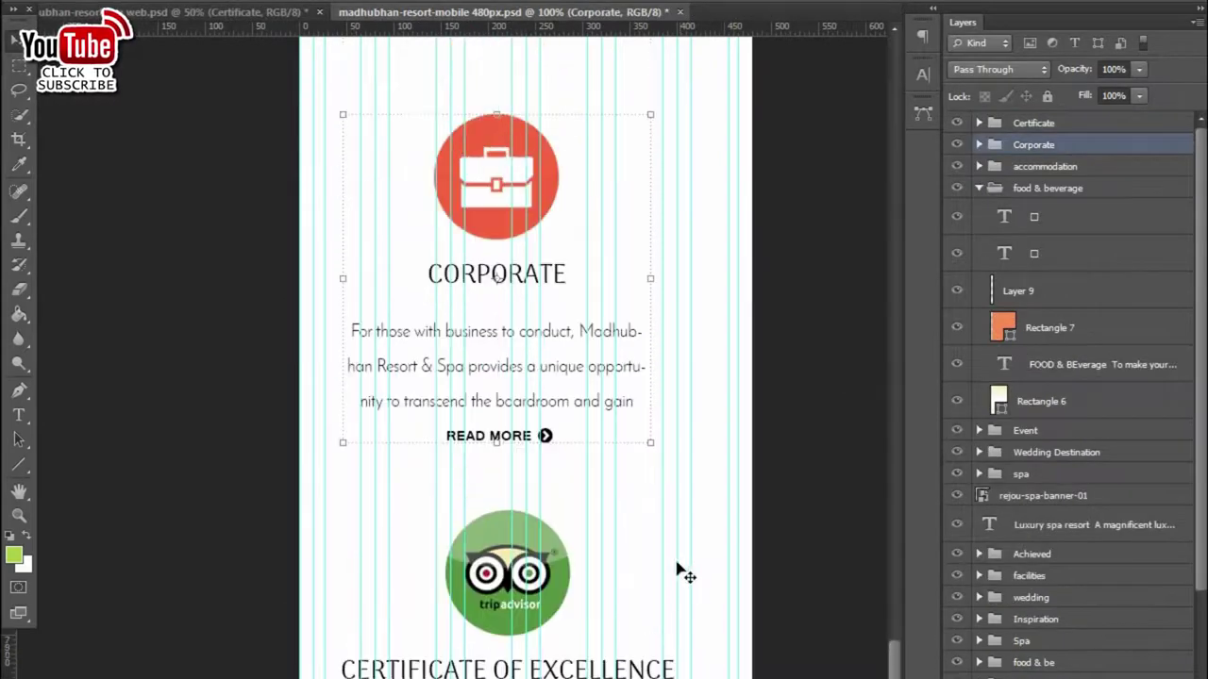
scroll(683, 572, "up", 2)
scroll(1124, 619, "down", 1)
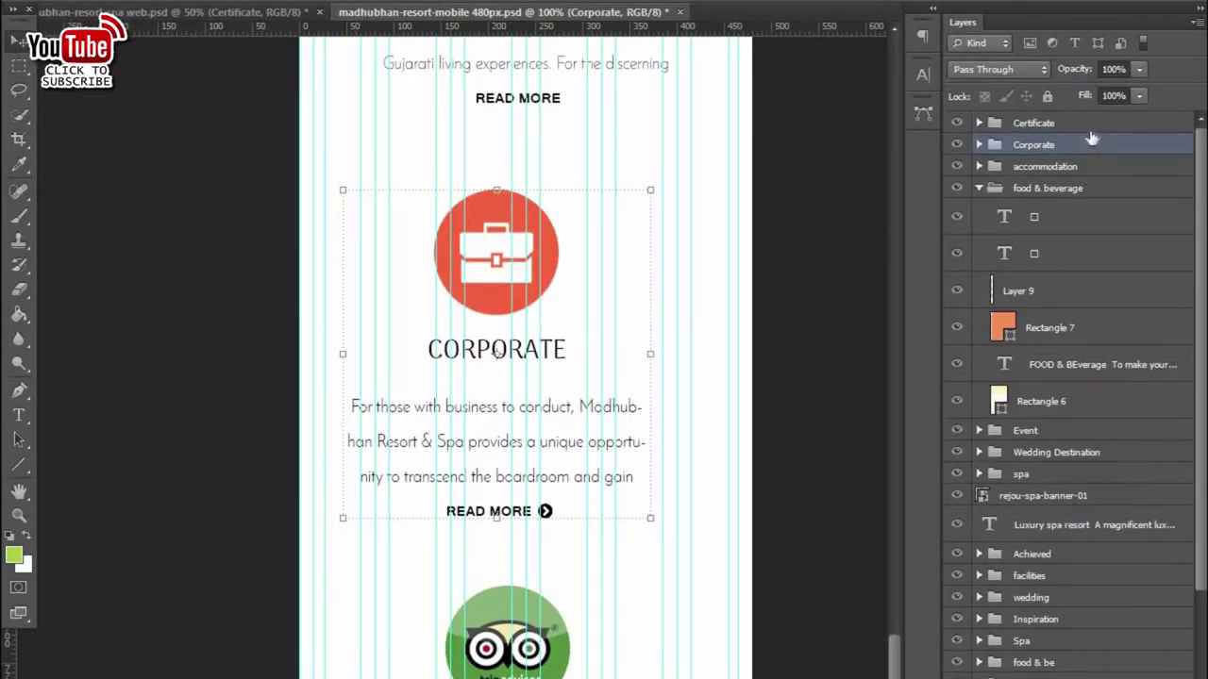
left_click(1091, 139, "ctrl")
scroll(1066, 378, "down", 5)
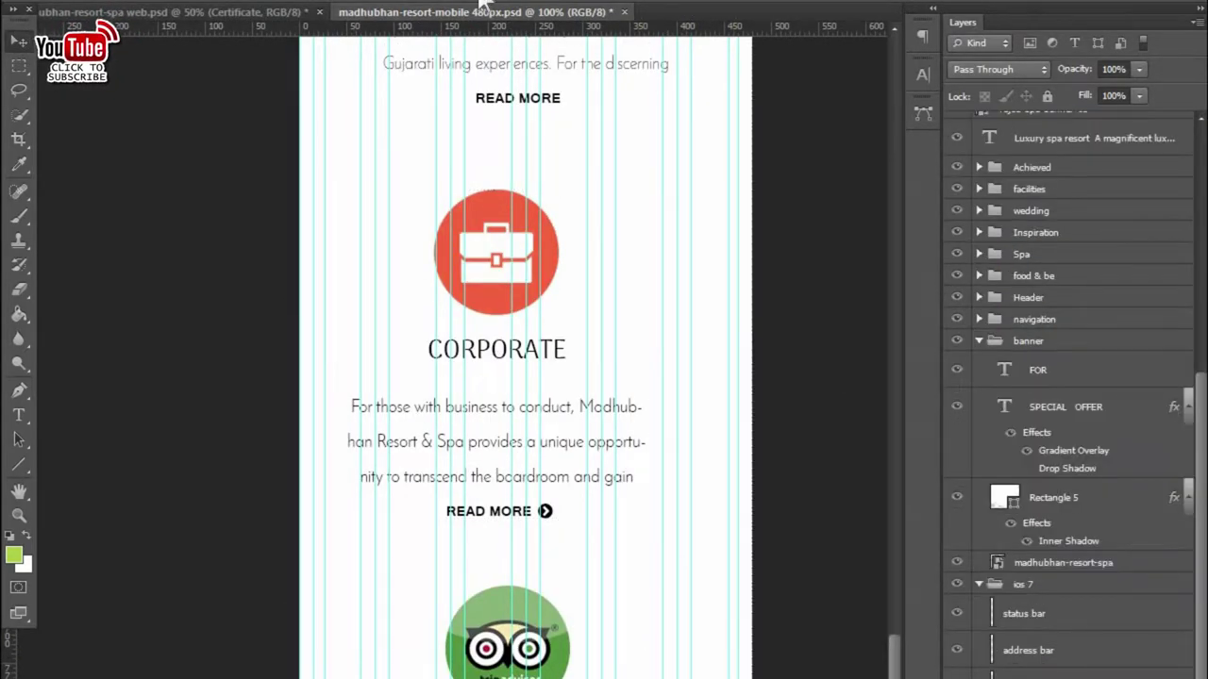
scroll(1038, 198, "up", 3)
scroll(1038, 151, "up", 2)
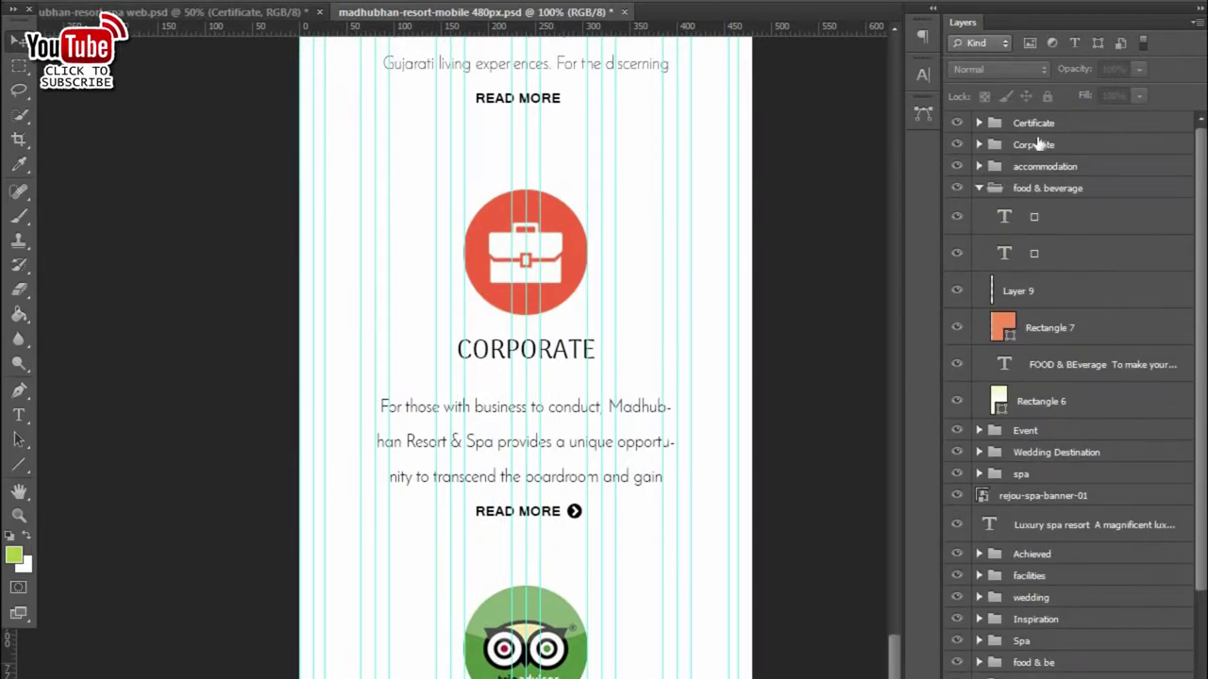
- Nudge the Corporate block up under Accommodation for even spacing
left_click(1035, 144)
key("shift+Up")
key("shift+Up")
key("shift+Up")
key("shift+Up")
key("shift+Up")
key("shift+Up")
key("shift+Up")
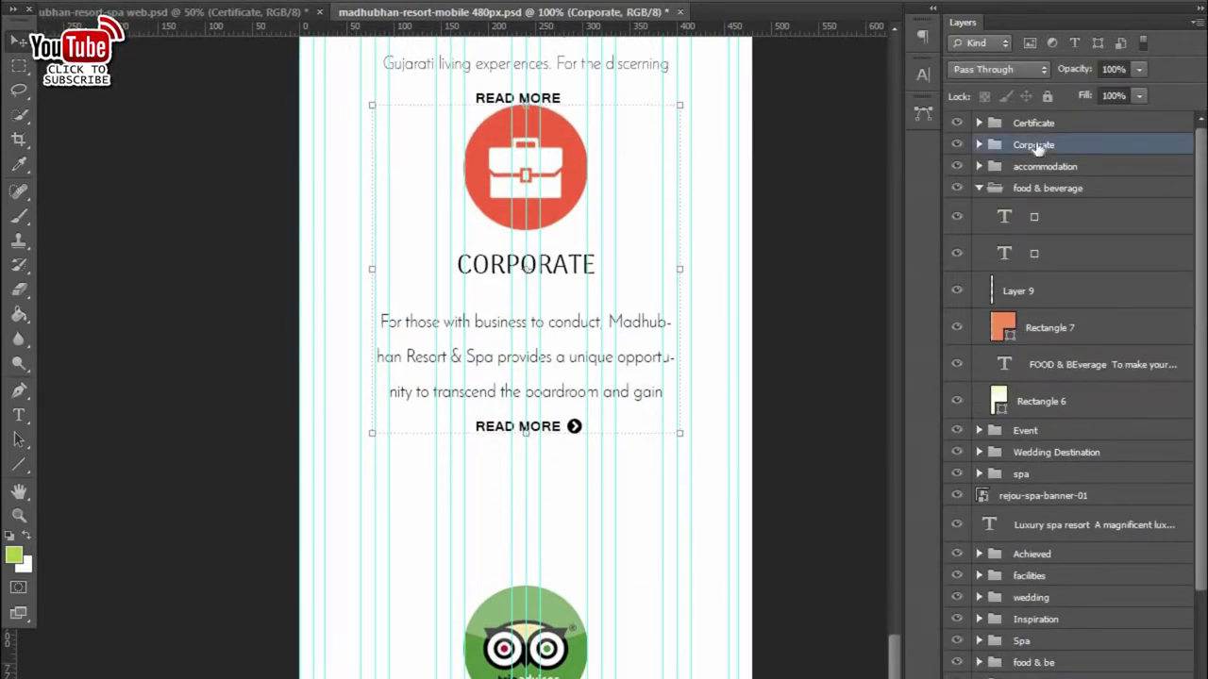
key("Up")
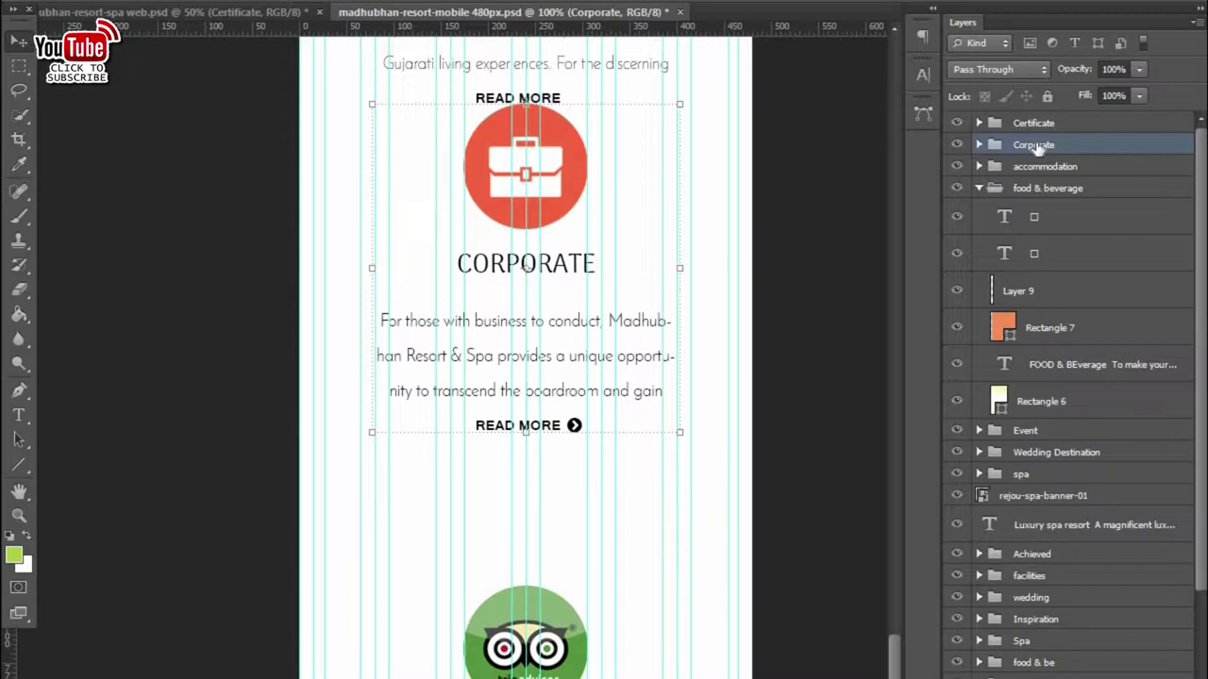
key("shift+Down")
key("shift+Down")
key("shift+Down")
key("shift+Down")
key("shift+Down")
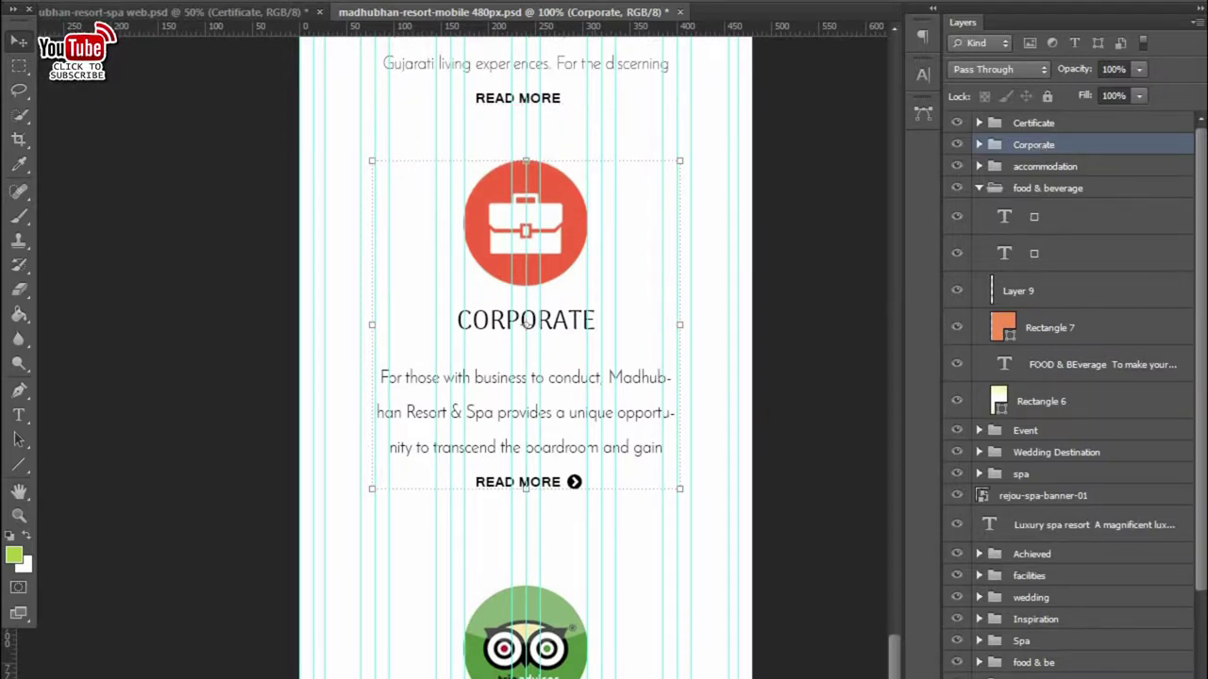
- Move the Certificate block up closer to Corporate
left_click(526, 613, "ctrl")
left_click(1033, 123)
key("shift+Up")
key("shift+Up")
key("shift+Up")
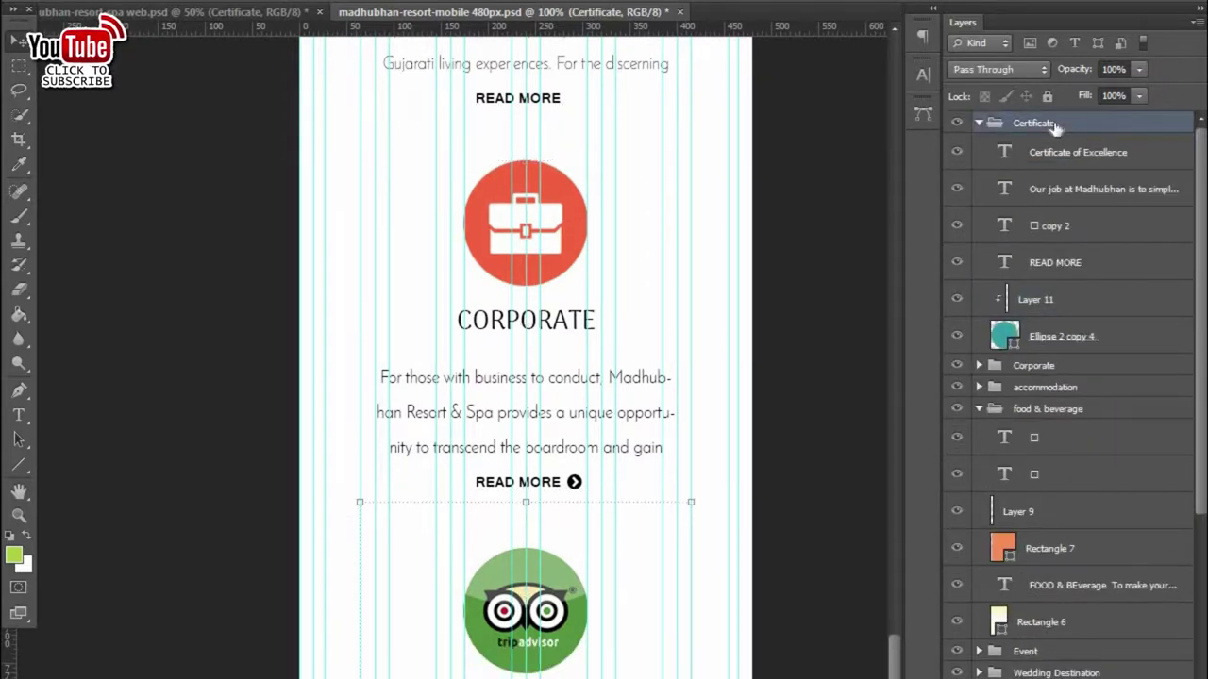
scroll(1047, 208, "down", 2)
scroll(585, 359, "down", 3)
scroll(611, 315, "up", 7)
scroll(557, 368, "up", 2)
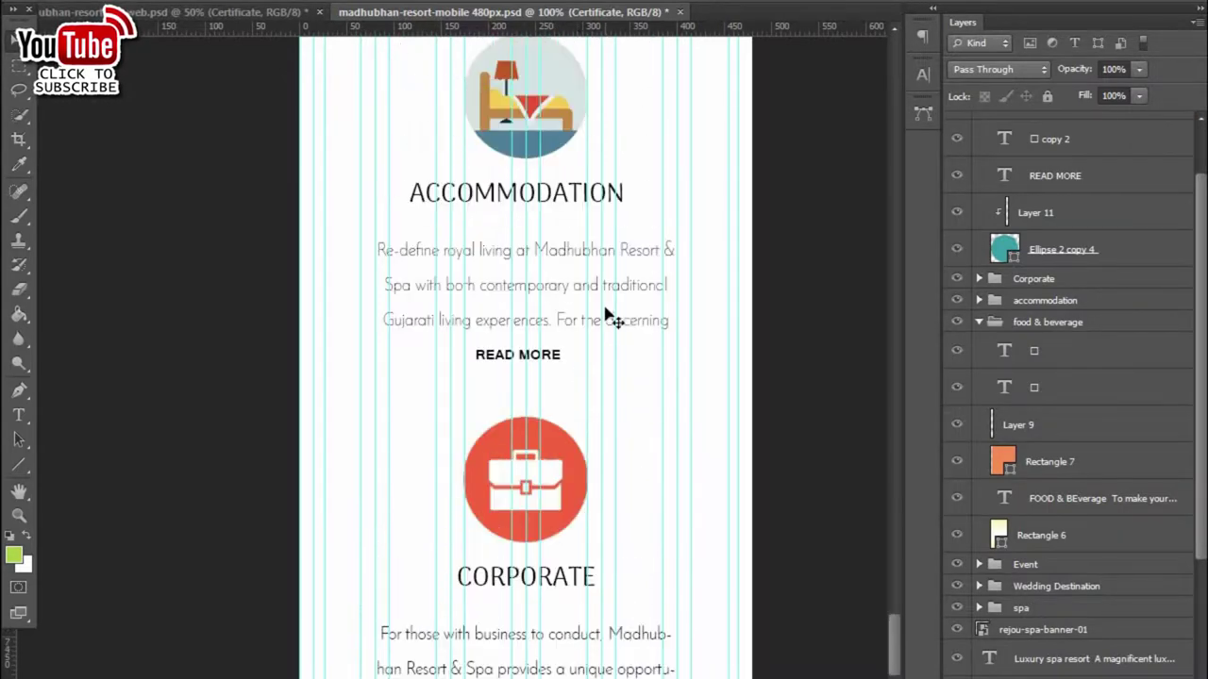
- Expand the accommodation group, select one of its text layers, and return to web.psd
left_click(554, 363, "ctrl")
left_click(1047, 366)
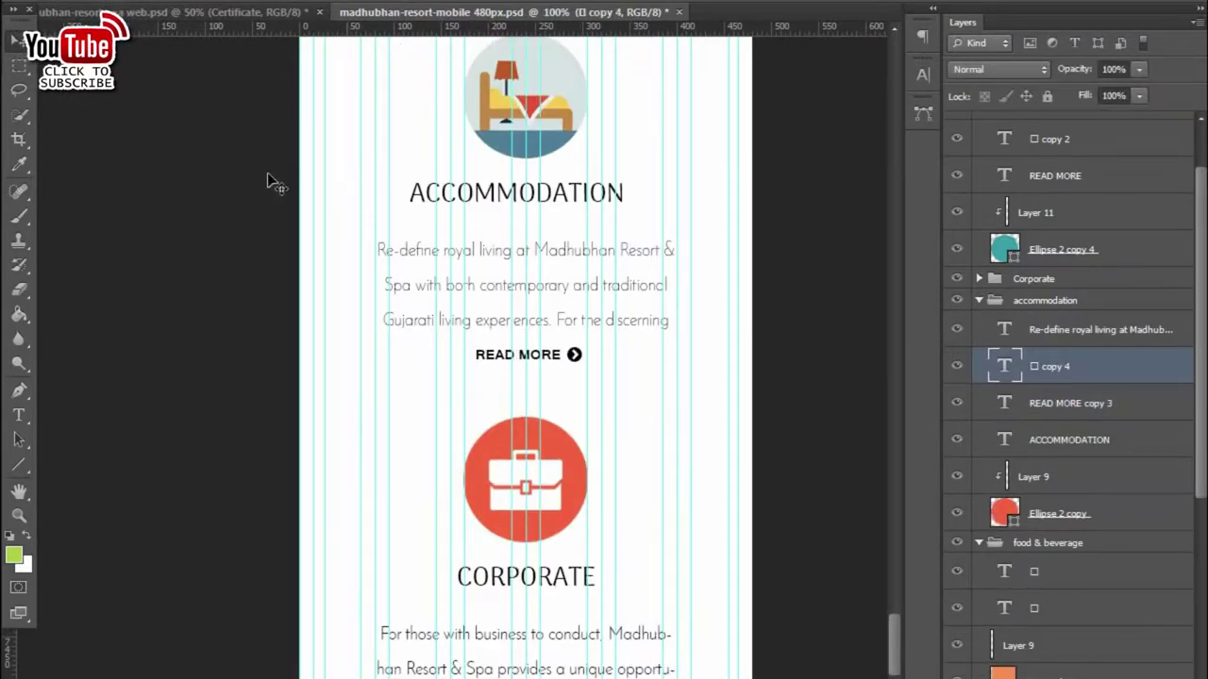
scroll(800, 604, "down", 3)
scroll(798, 622, "down", 3)
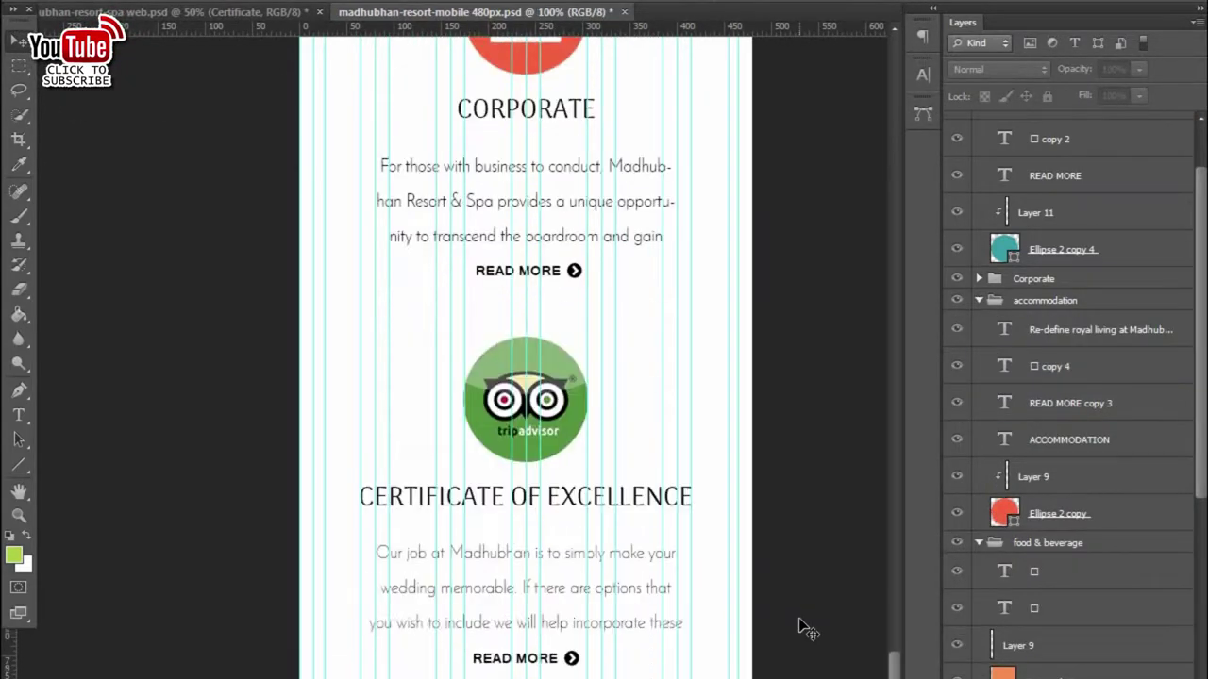
scroll(798, 626, "down", 4)
left_click(229, 13)
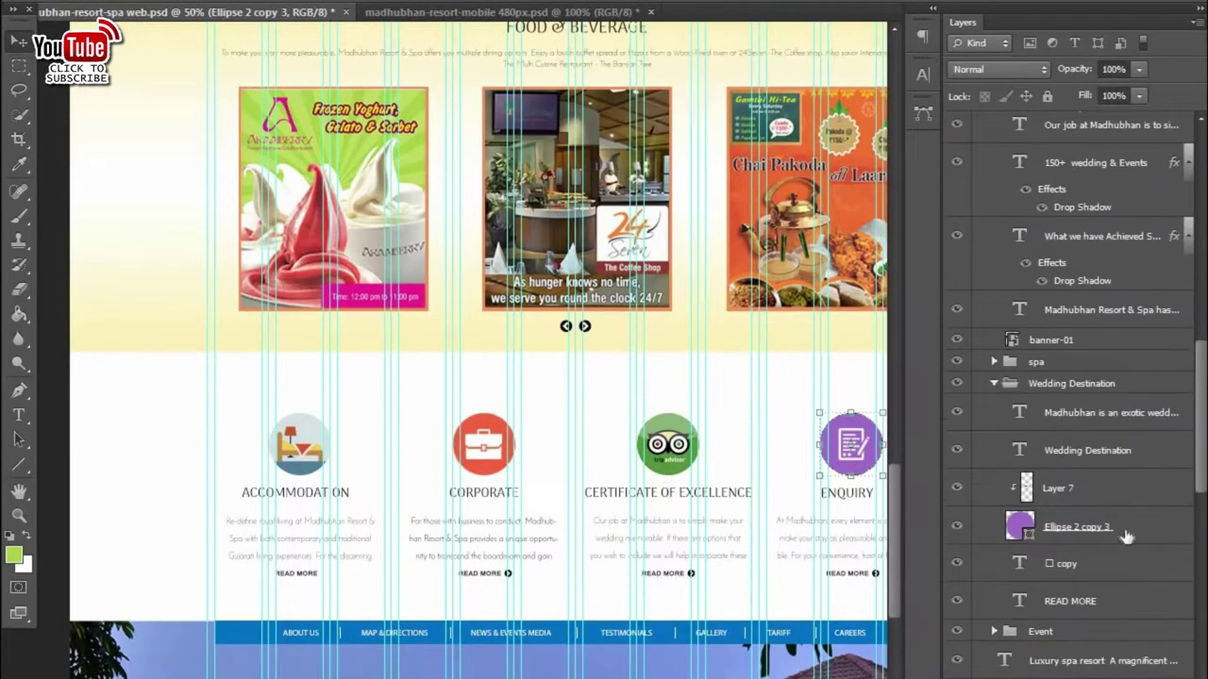
- Select the whole ENQUIRY group in web.psd
left_click(1085, 491)
left_click(1030, 385)
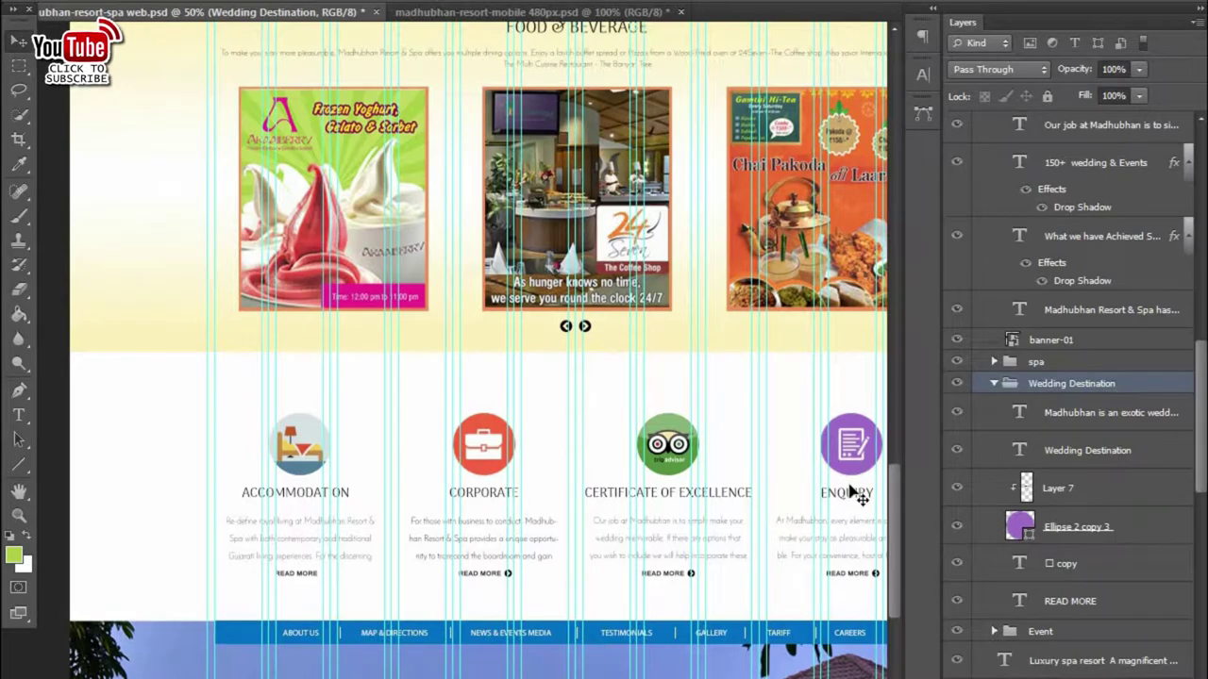
left_click(853, 492)
left_click(991, 387)
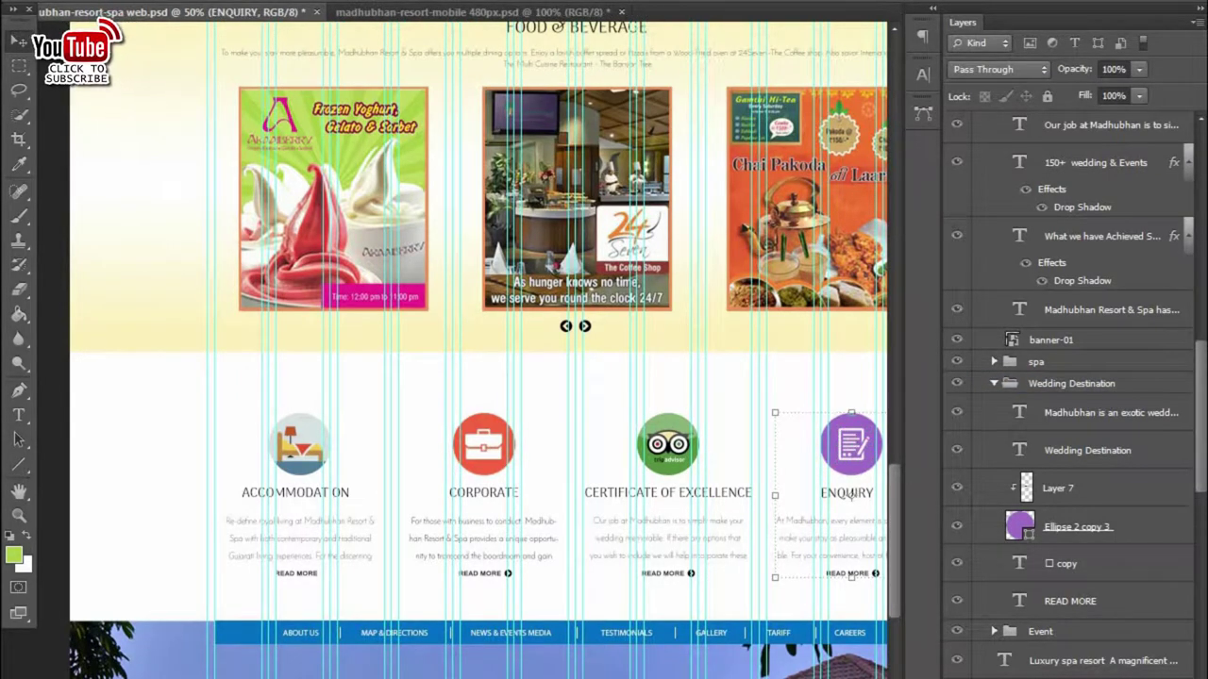
left_click(851, 495)
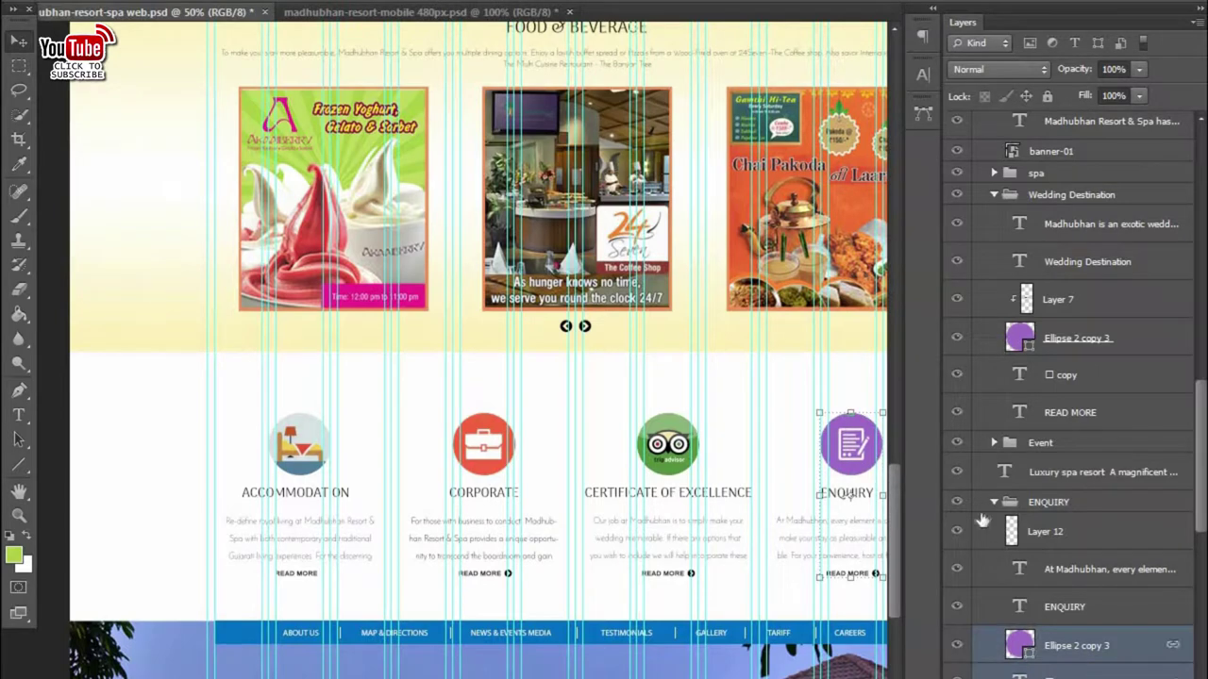
left_click(1037, 533)
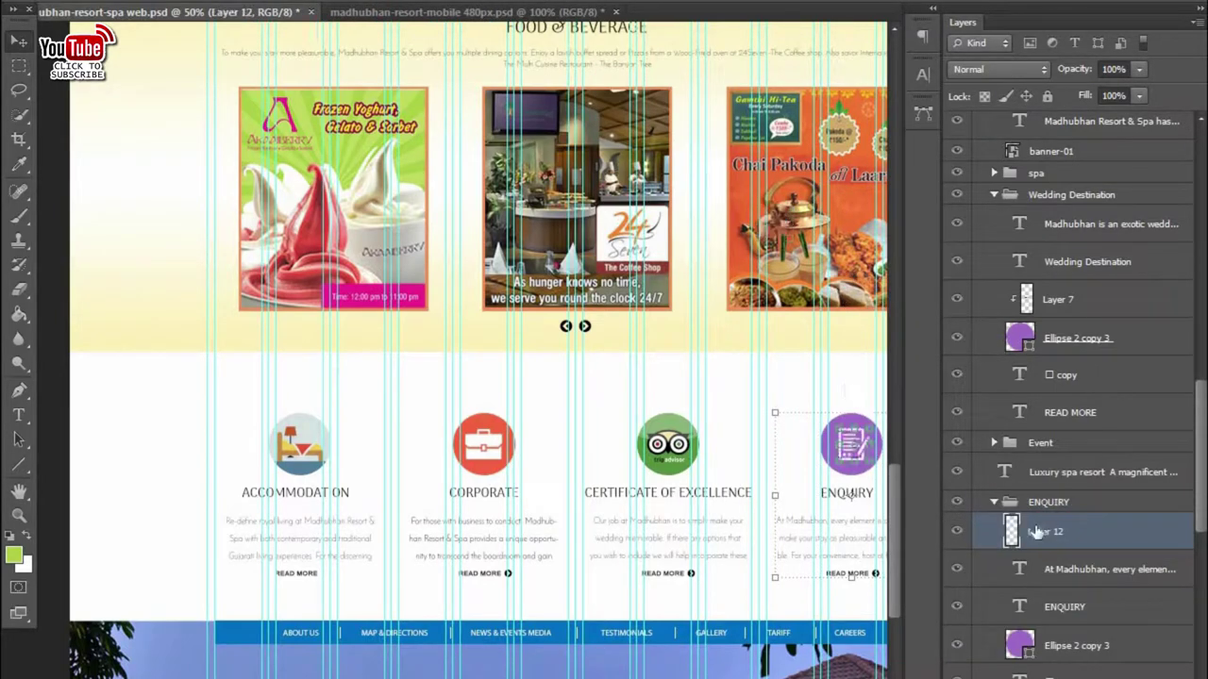
left_click(1002, 510)
left_click(822, 453)
left_click(1106, 510)
- Copy the ENQUIRY block into the mobile mockup and nudge it right and down
left_click_drag(869, 488, 548, 466)
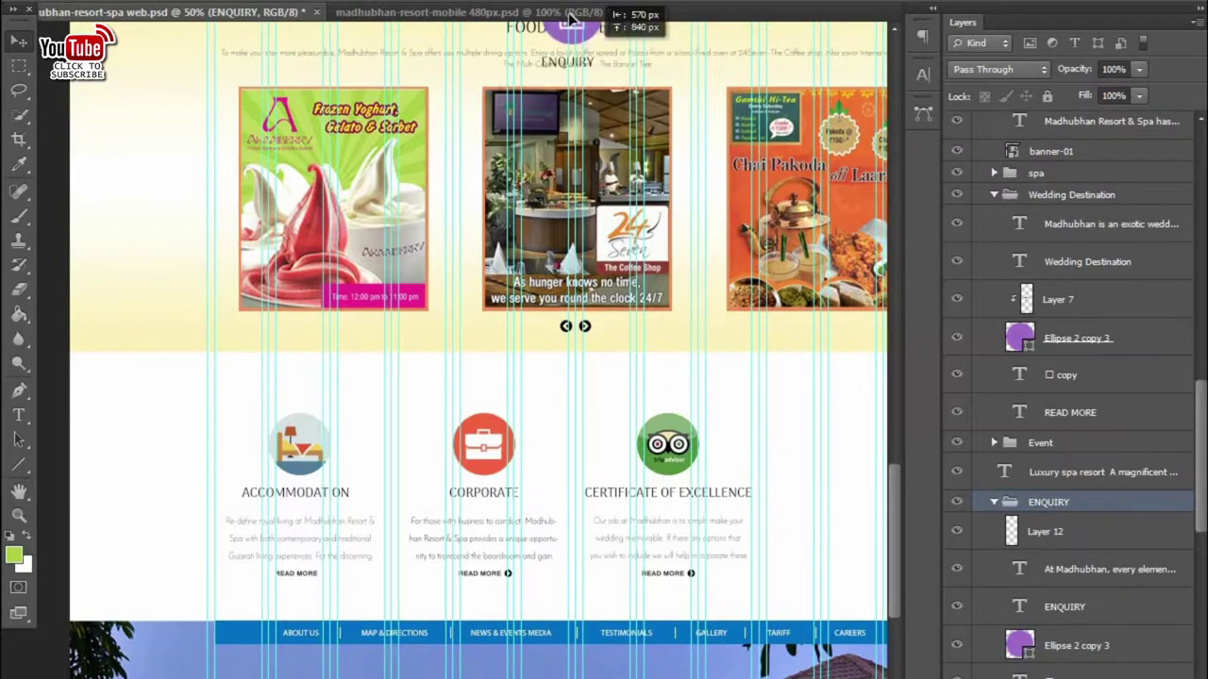
key("shift+Right")
key("shift+Right")
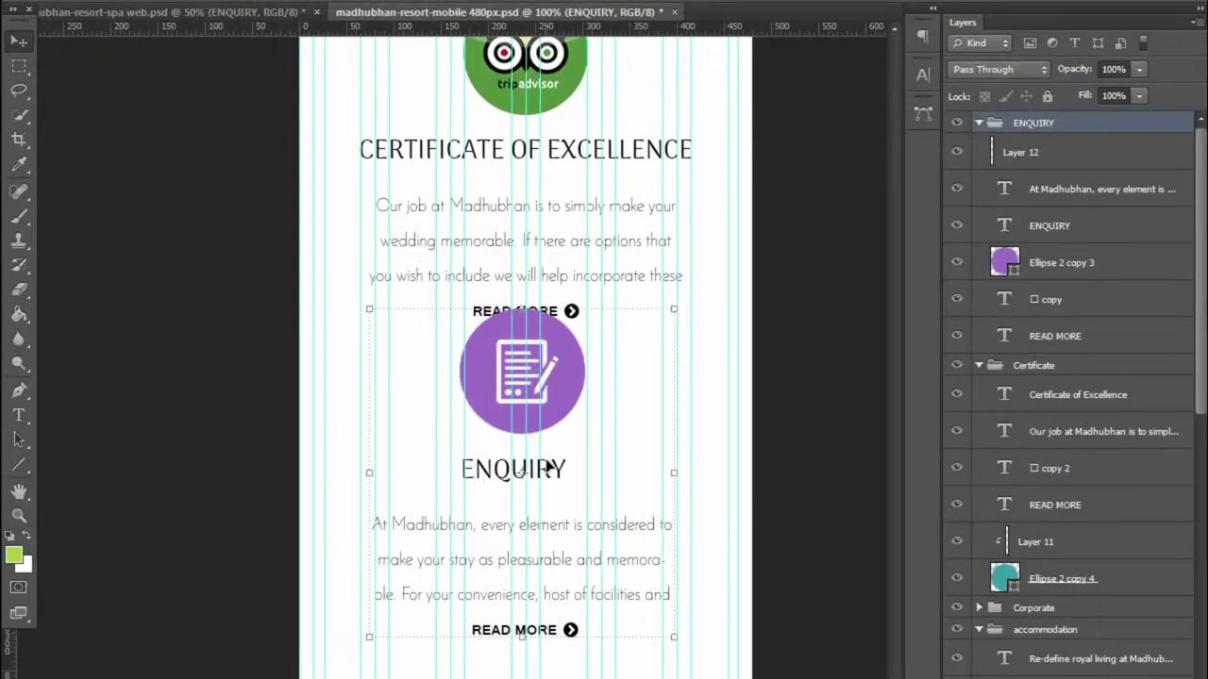
key("shift+Down")
key("shift+Down")
key("shift+Down")
key("shift+Down")
key("shift+Down")
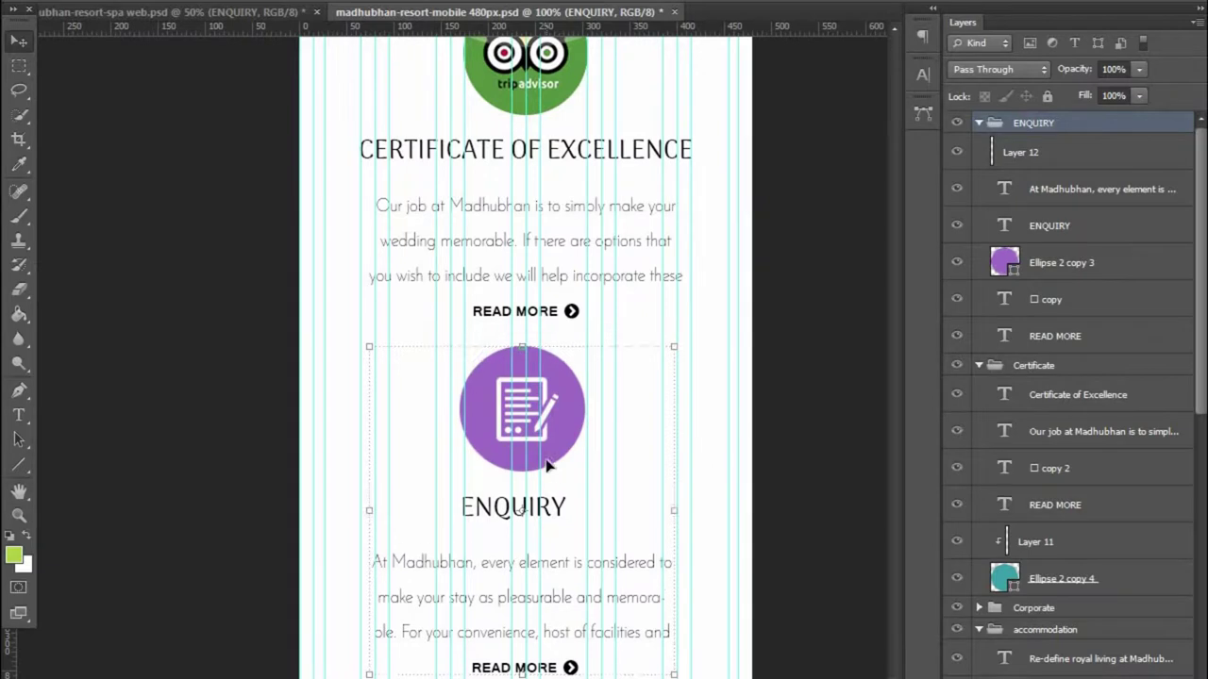
key("shift+Down")
- Select the ENQUIRY document icon (Layer 12) and purple circle layers
left_click(1058, 166)
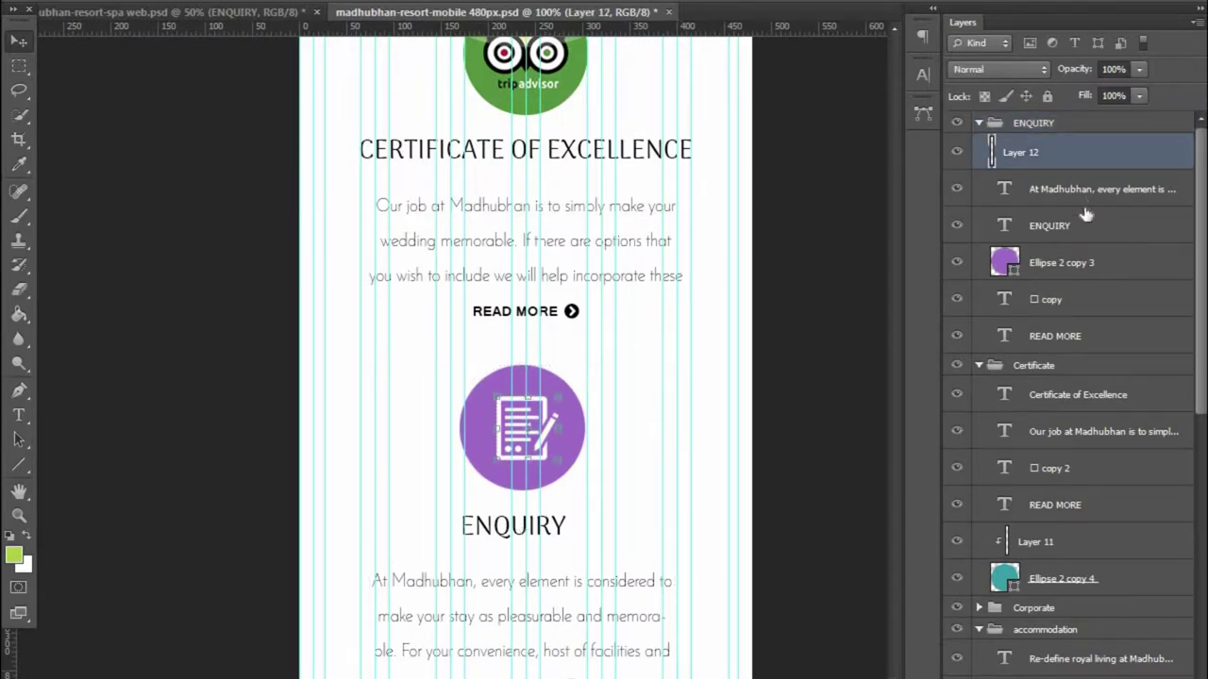
left_click(1082, 265)
left_click(1051, 166)
left_click(1085, 264, "shift")
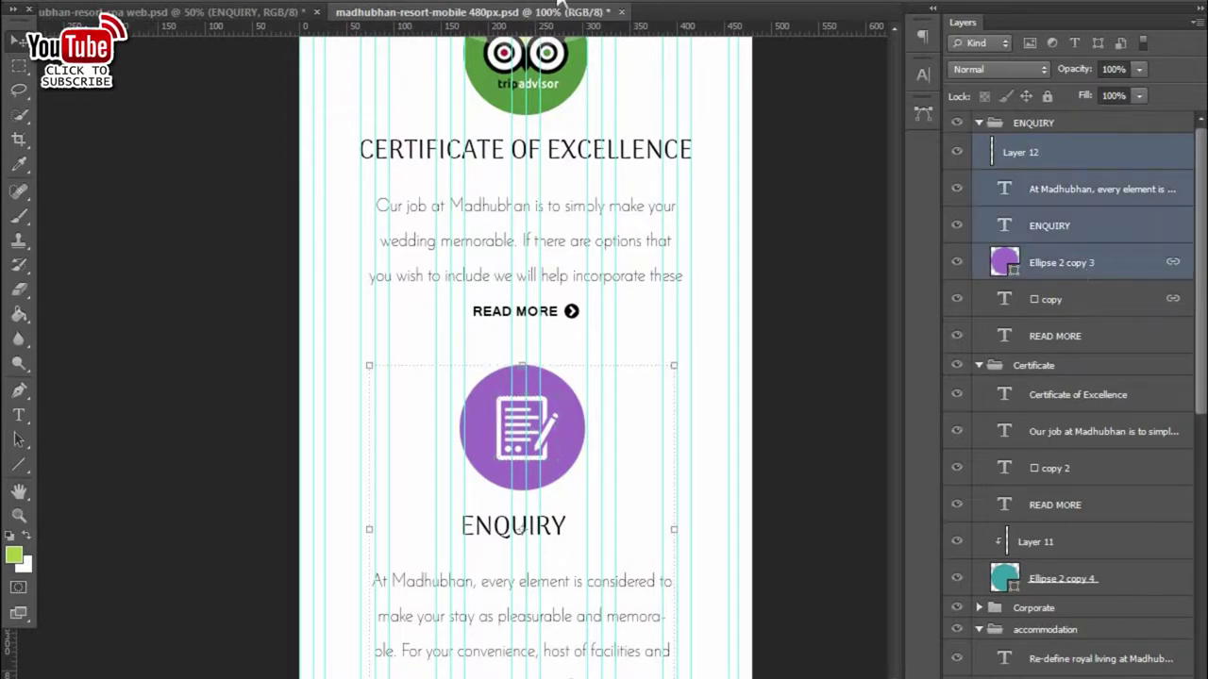
left_click(529, 445)
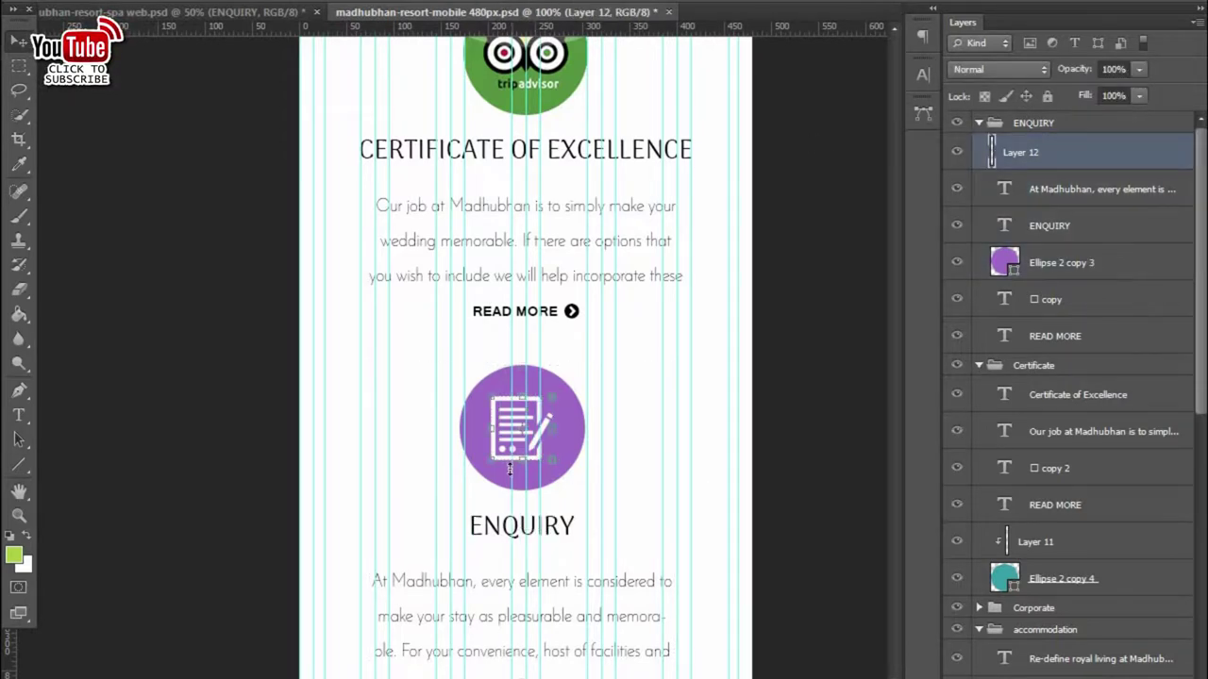
- Reselect and then deselect the ENQUIRY group in the mobile mockup
left_click(1047, 120)
scroll(1066, 377, "down", 10)
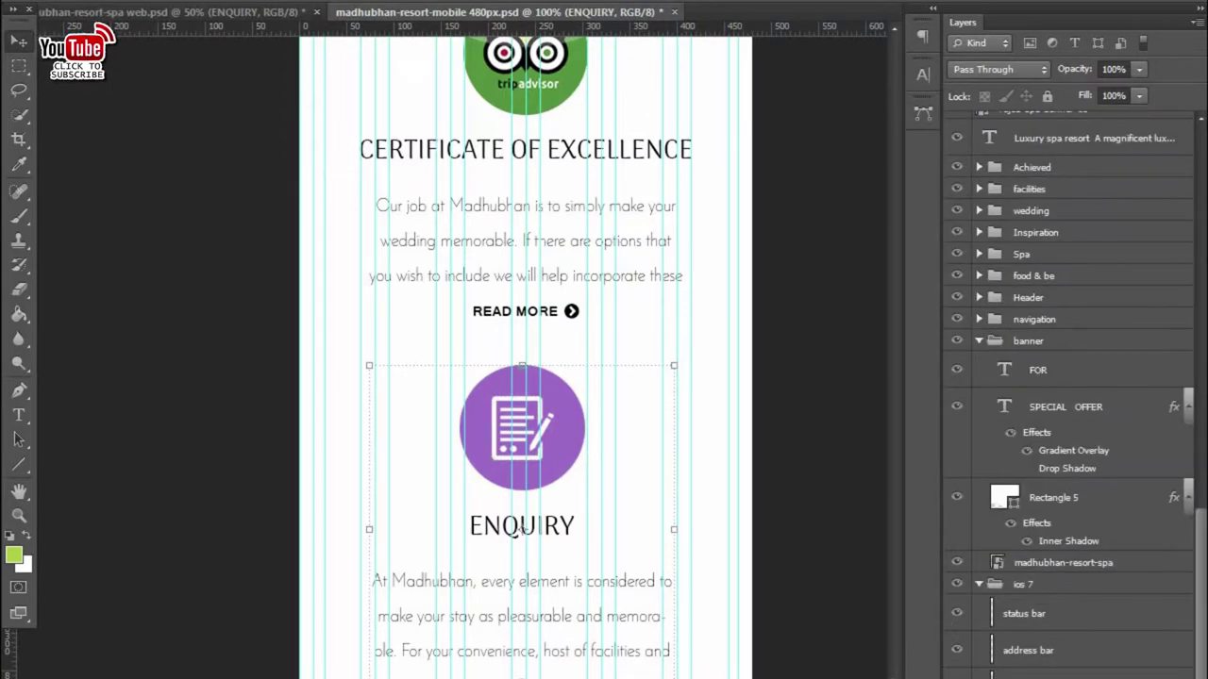
left_click(521, 529)
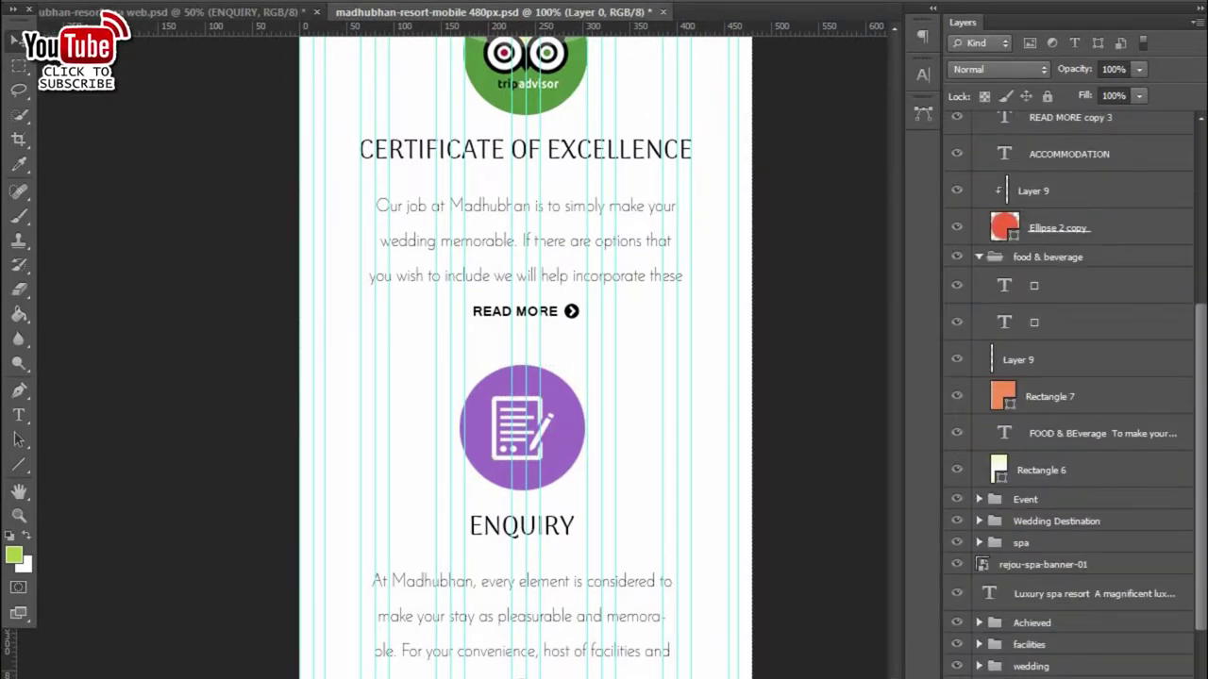
scroll(1065, 283, "up", 3)
scroll(1065, 283, "up", 3)
scroll(1065, 129, "up", 3)
left_click(1038, 122)
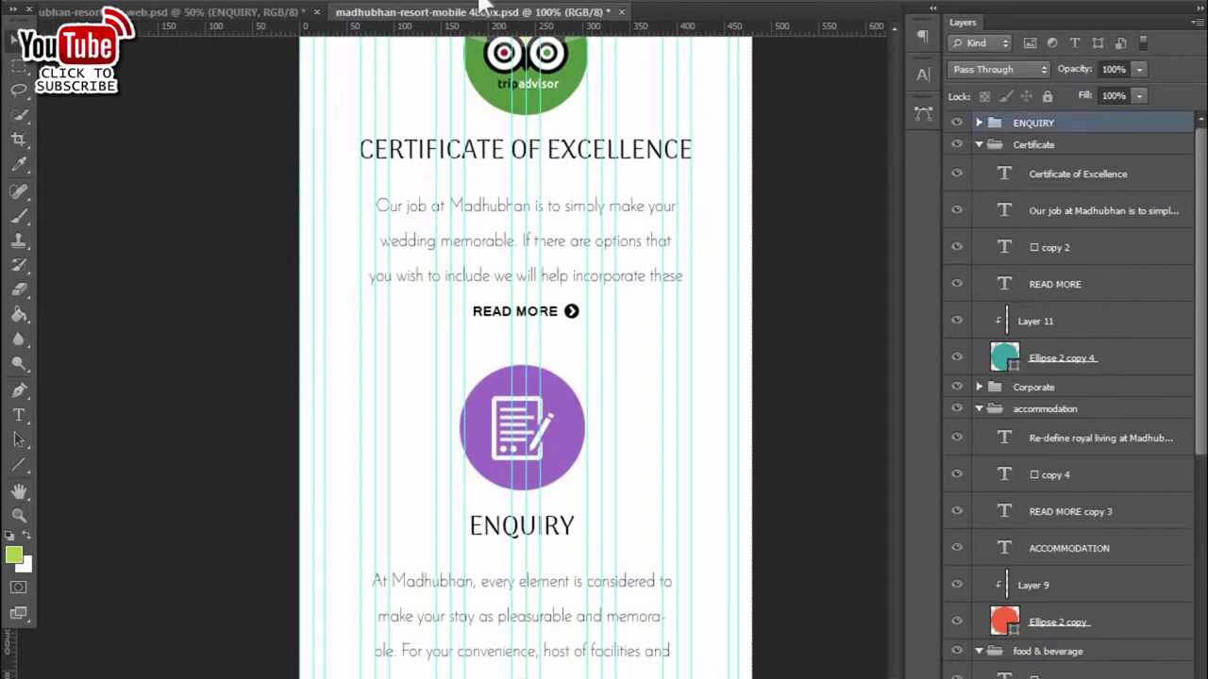
left_click(760, 585)
- Zoom out to review the mobile mockup, then return to the desktop homepage file
scroll(553, 526, "up", 3)
key("ctrl+minus")
scroll(576, 594, "up", 1)
scroll(588, 557, "down", 1)
left_click(180, 13)
scroll(405, 423, "down", 3)
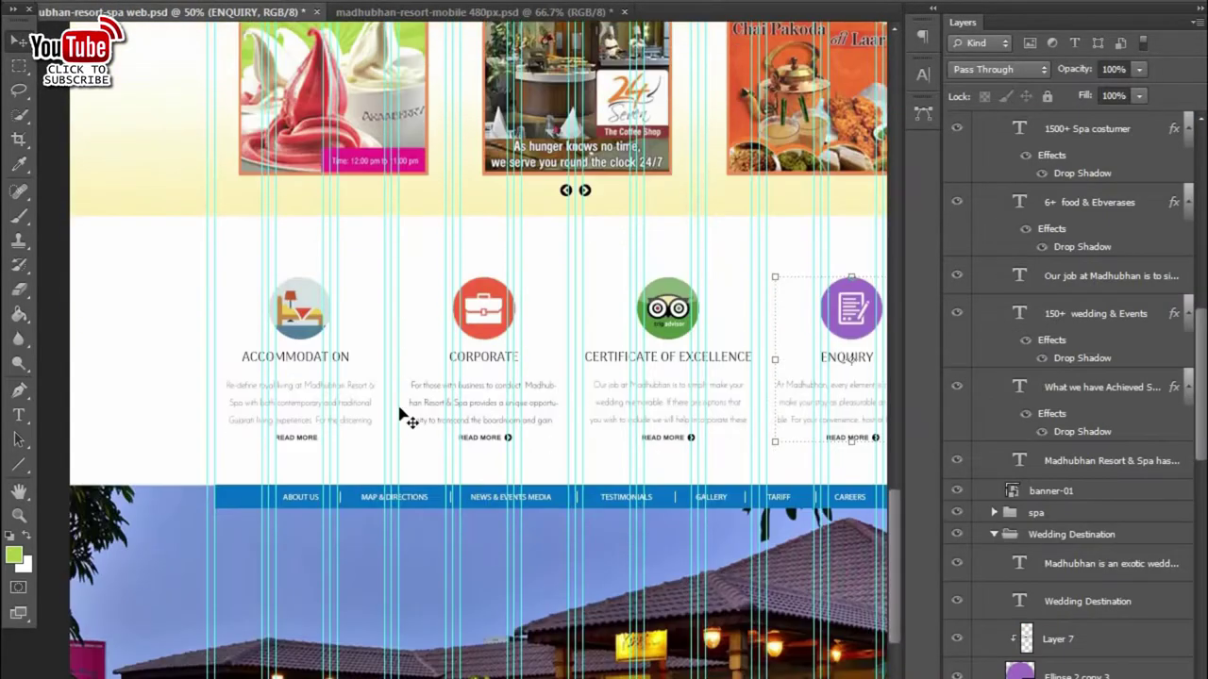
- Copy the kouzina-banner resort photo from web.psd into the mobile mockup, then zoom in
scroll(400, 415, "down", 2)
scroll(328, 545, "down", 3)
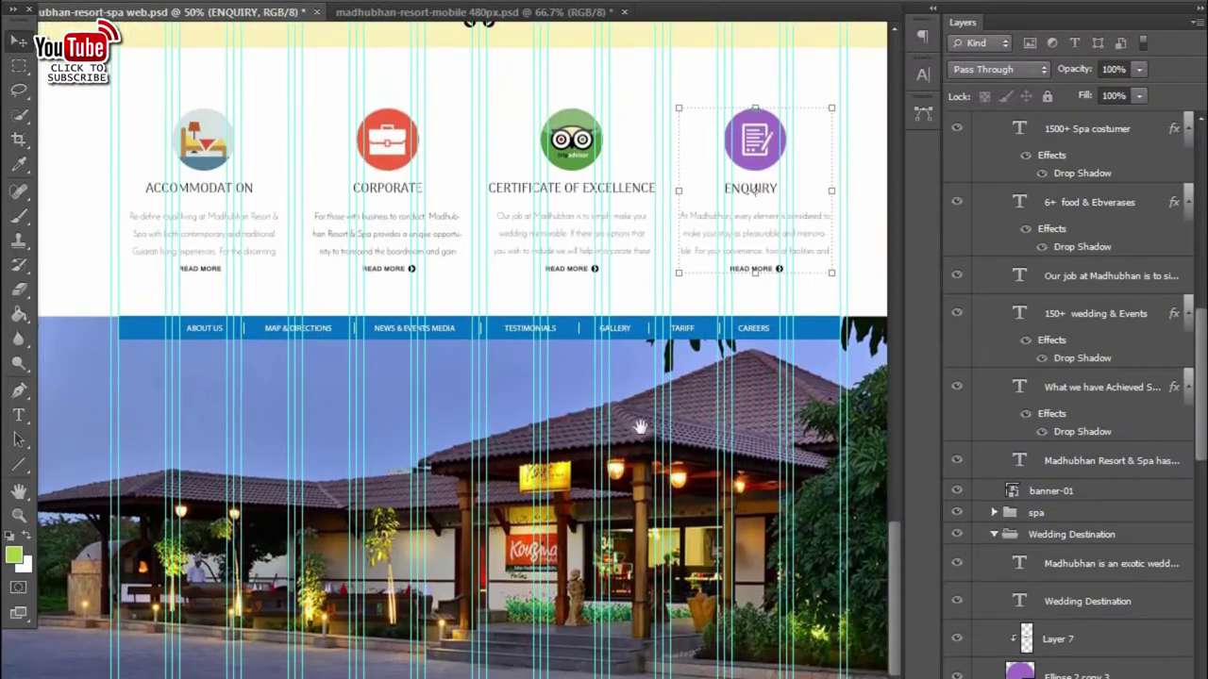
scroll(569, 412, "right", 4)
left_click(839, 415)
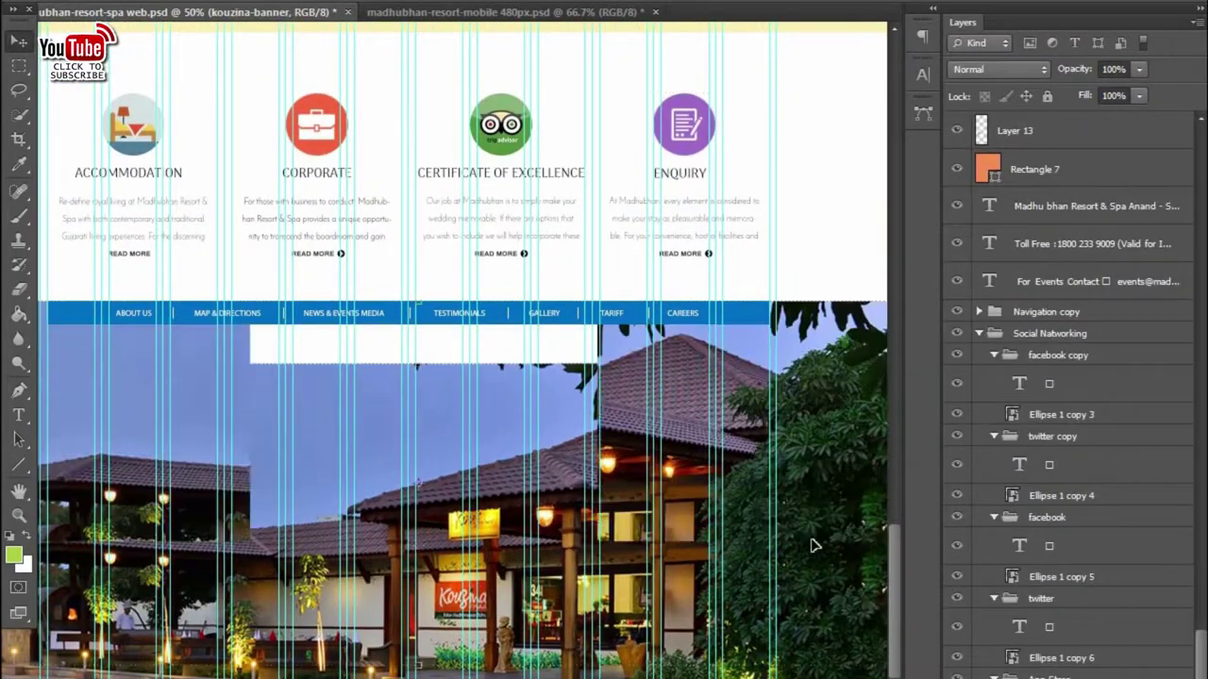
left_click_drag(816, 410, 615, 458)
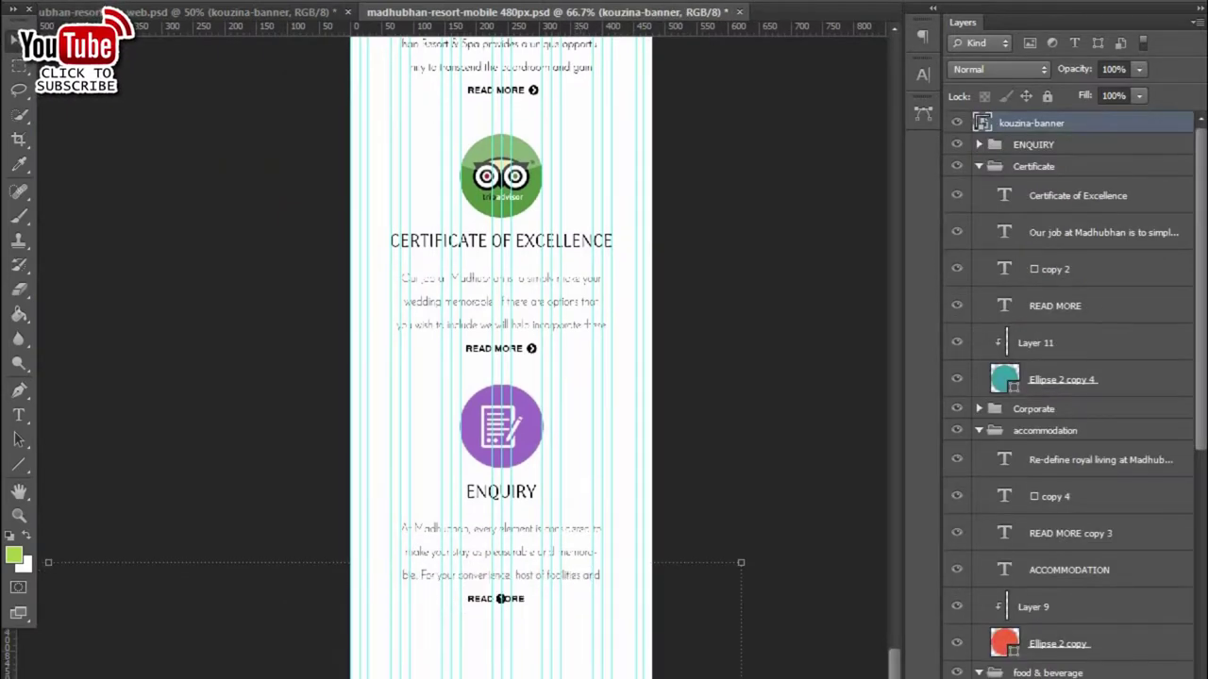
key("ctrl+plus")
key("ctrl+plus")
key("ctrl+plus")
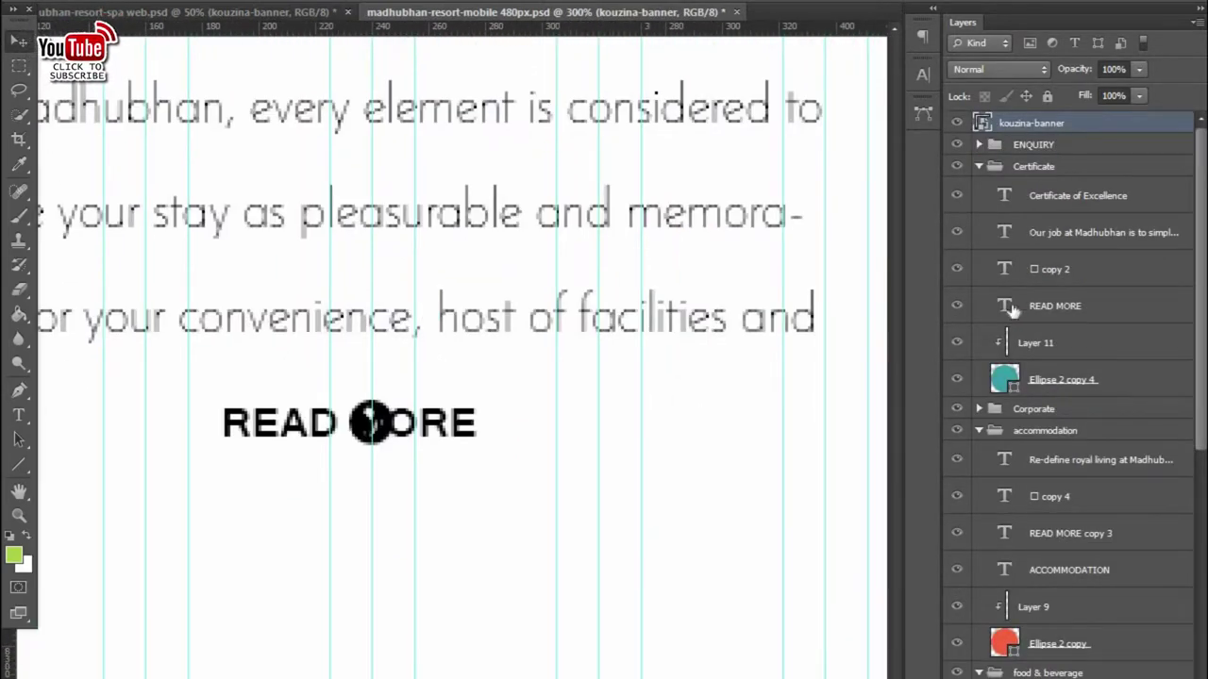
- Expand the ENQUIRY group and select the READ MORE arrow and text layers
left_click(1047, 145)
left_click(978, 145)
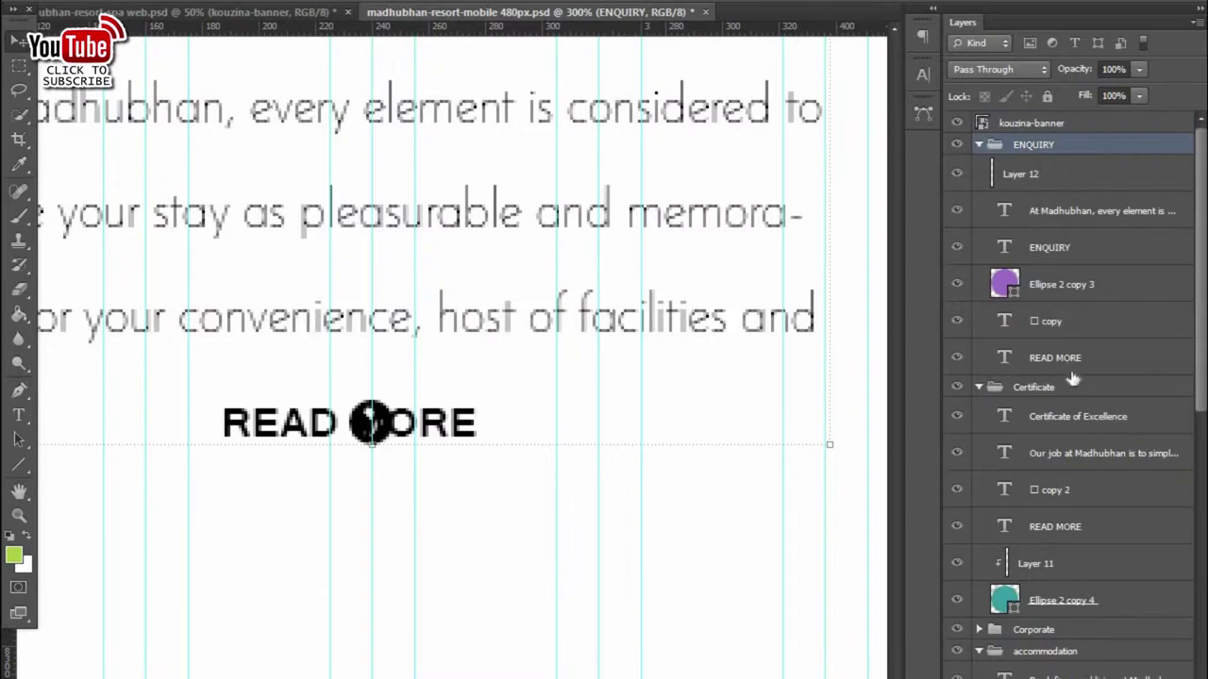
left_click(1061, 324)
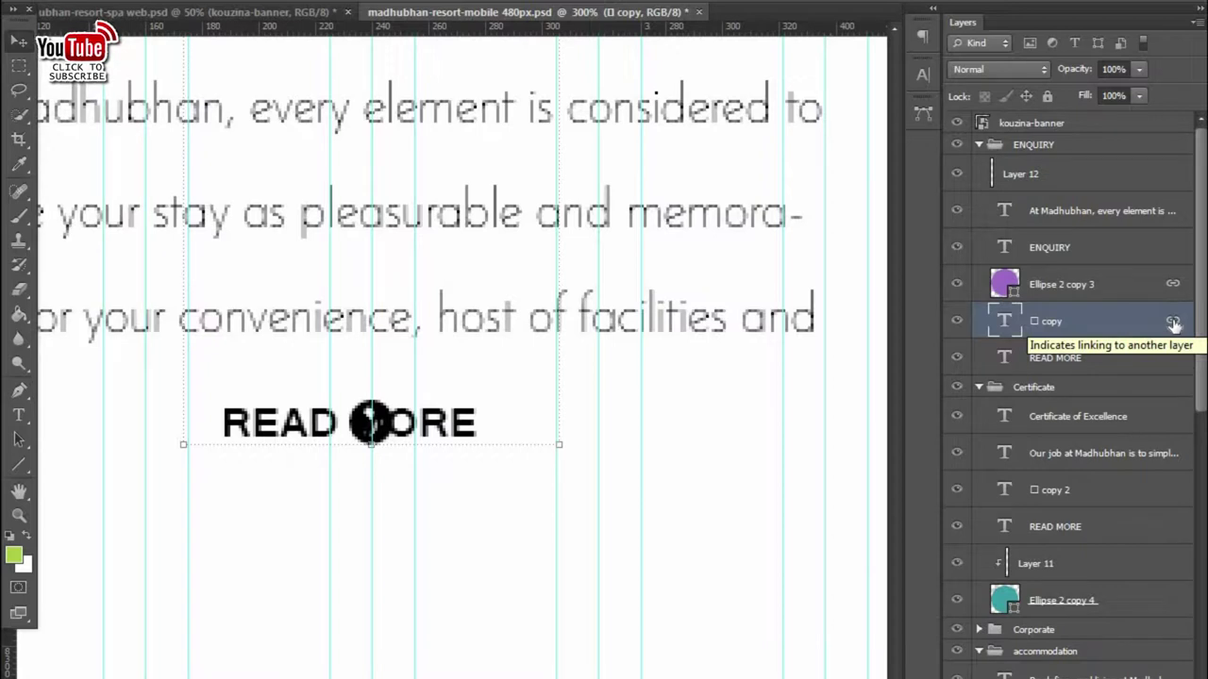
left_click(1136, 349)
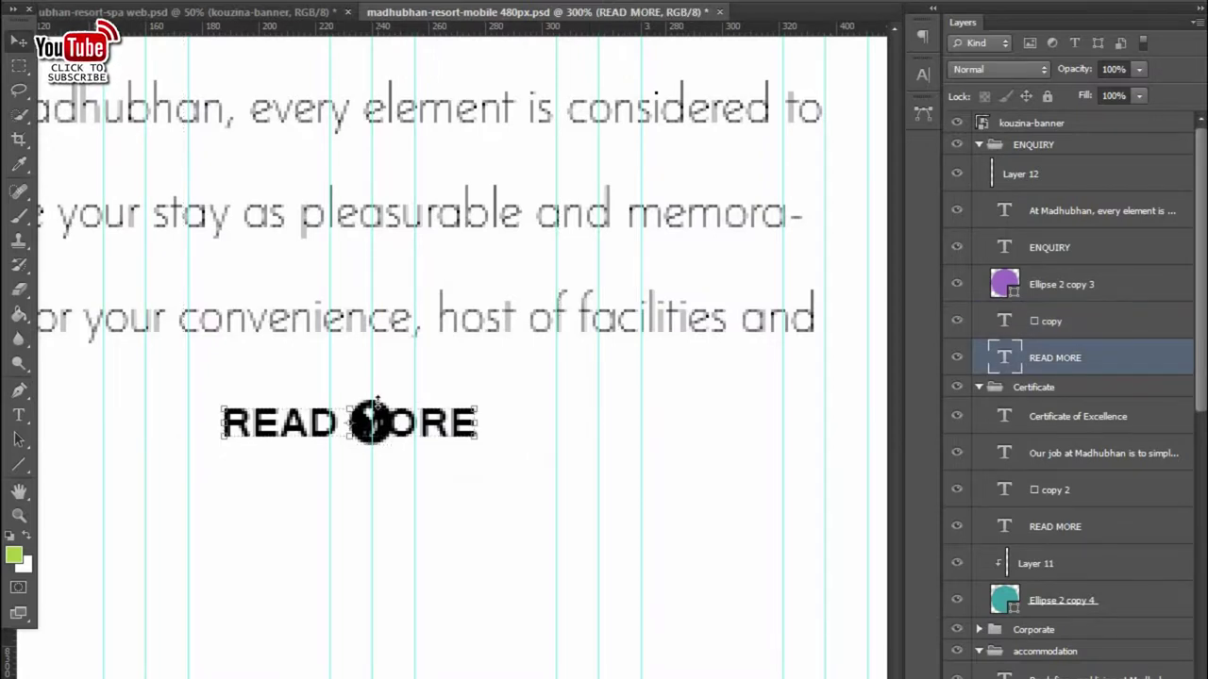
key("ctrl+t")
key("Return")
- Move the arrow icon beside READ MORE and zoom to 200% on ENQUIRY
left_click(431, 320)
key("ctrl+t")
key("Return")
left_click_drag(384, 430, 517, 429)
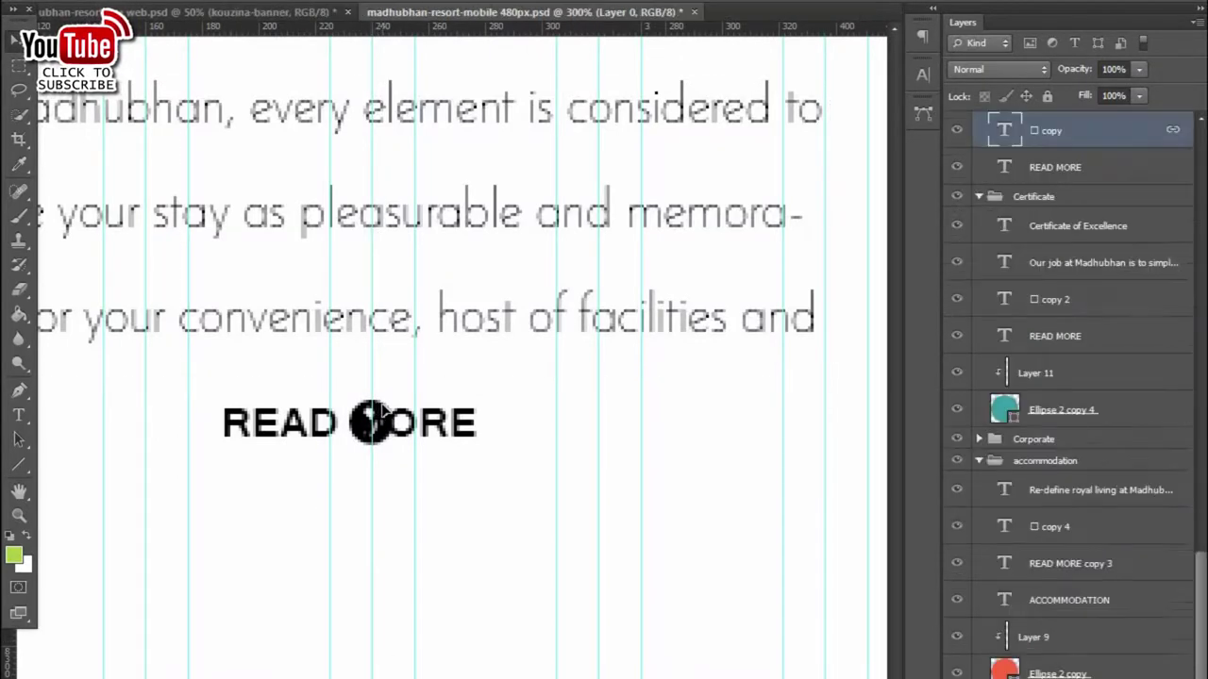
left_click_drag(515, 430, 524, 432)
key("ctrl+1")
key("ctrl+plus")
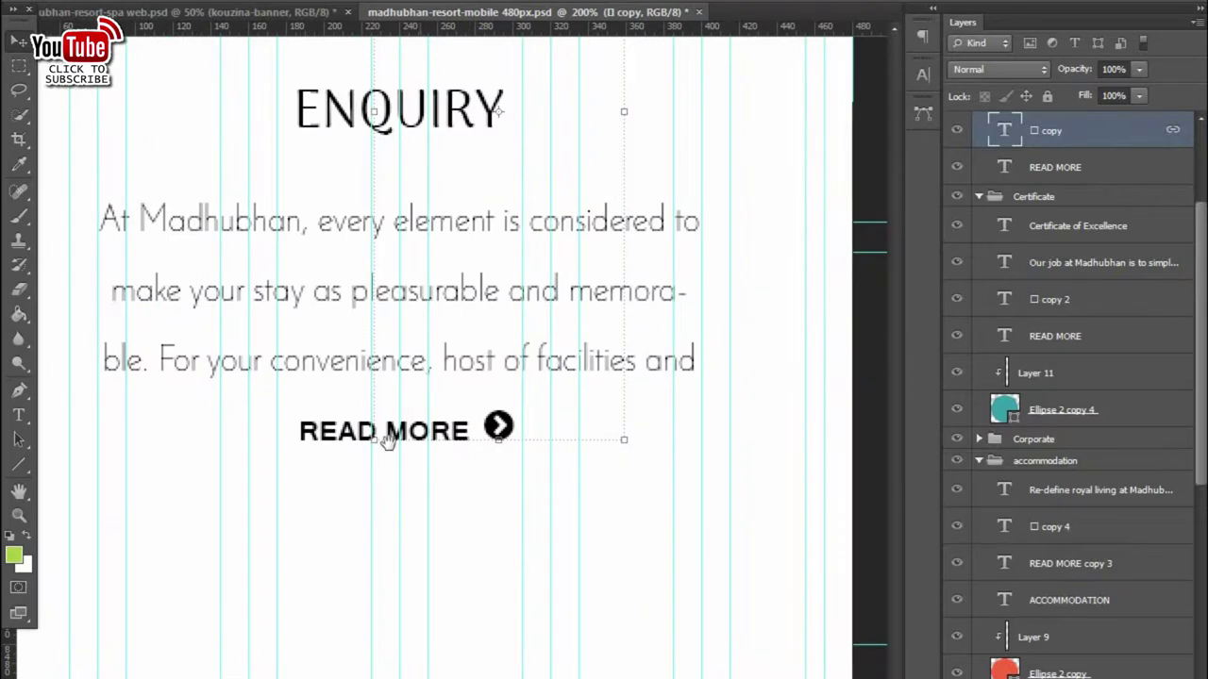
- Unlink the purple circle from the arrow layer and select the circle alone
scroll(1085, 312, "up", 3)
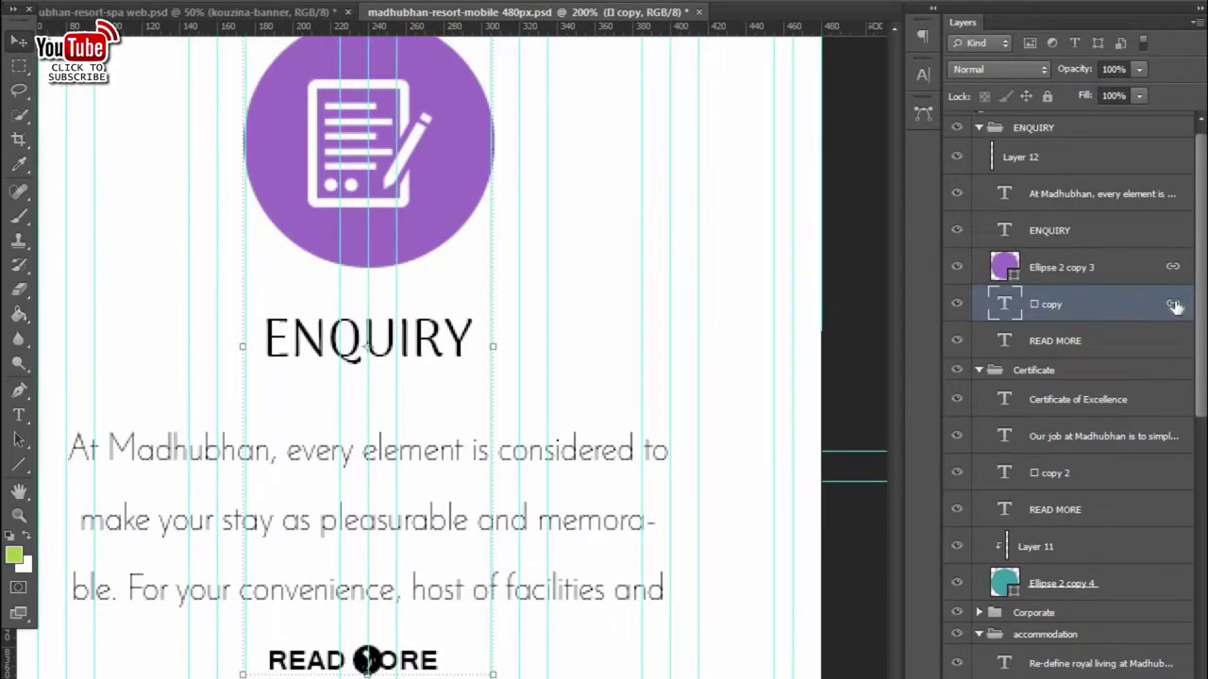
left_click(1173, 269, "shift")
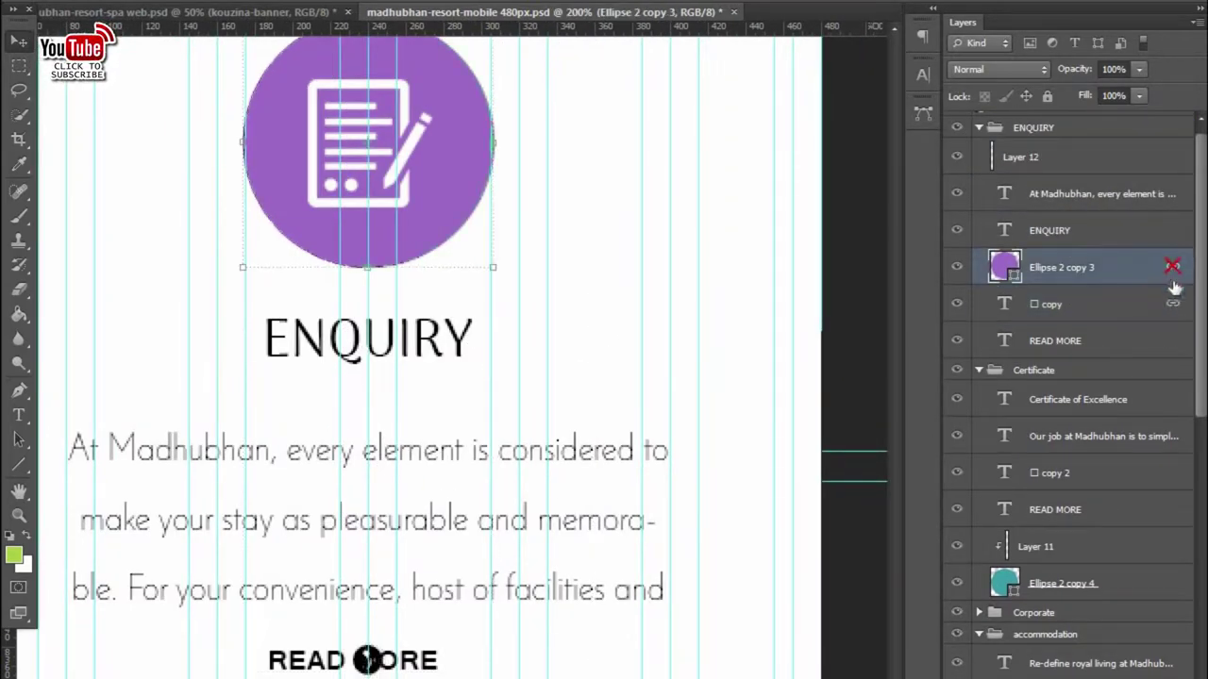
double_click(1174, 304)
key("Escape")
left_click(1132, 304, "ctrl")
left_click(1145, 255)
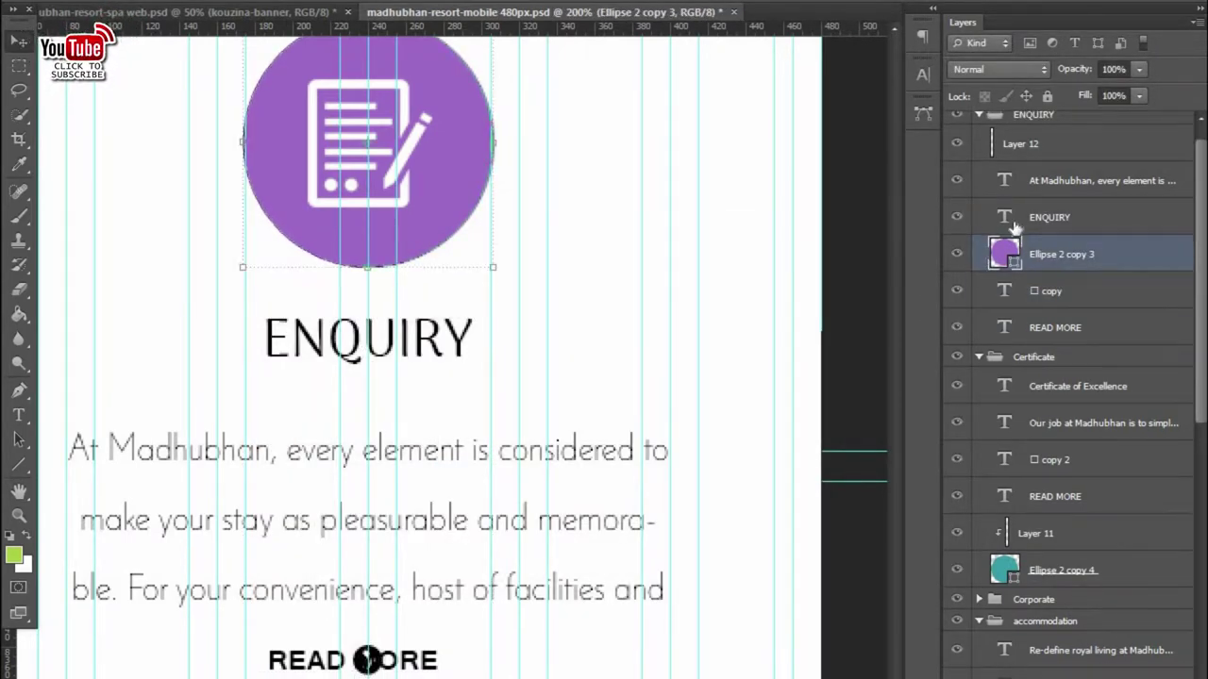
- Place Layer 12 above the circle and centre the document icon inside it
scroll(1014, 228, "up", 1)
left_click(437, 137, "ctrl")
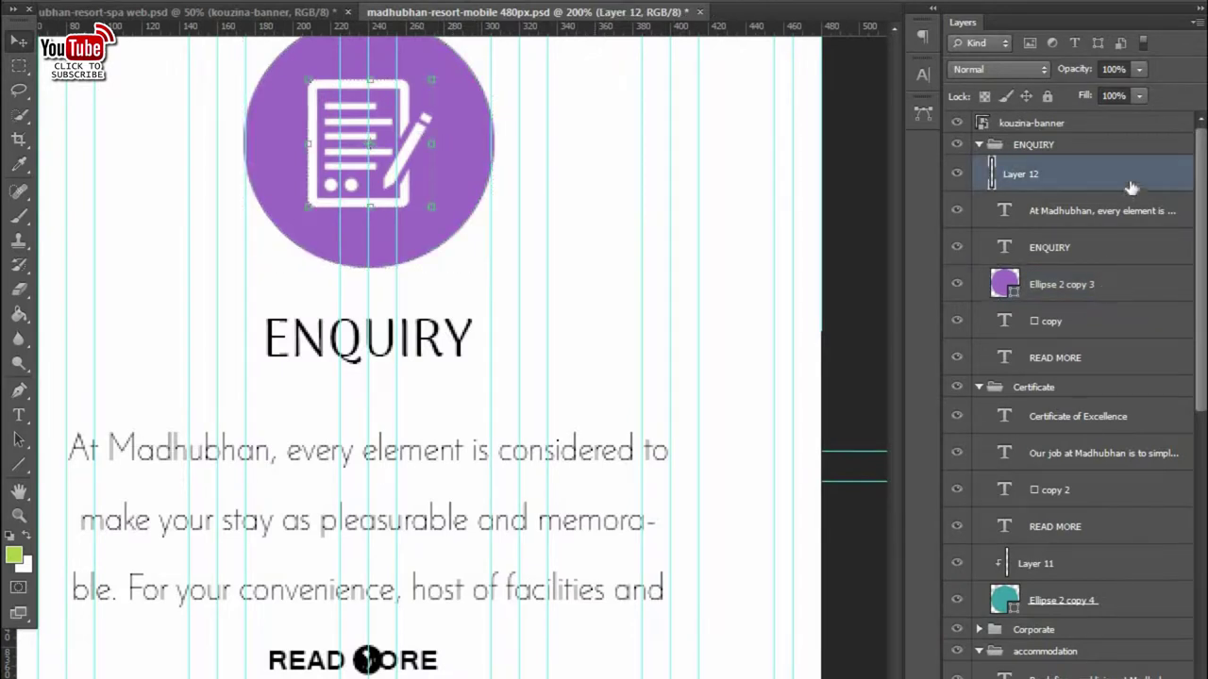
left_click_drag(1128, 190, 1132, 266)
left_click(1128, 284, "shift")
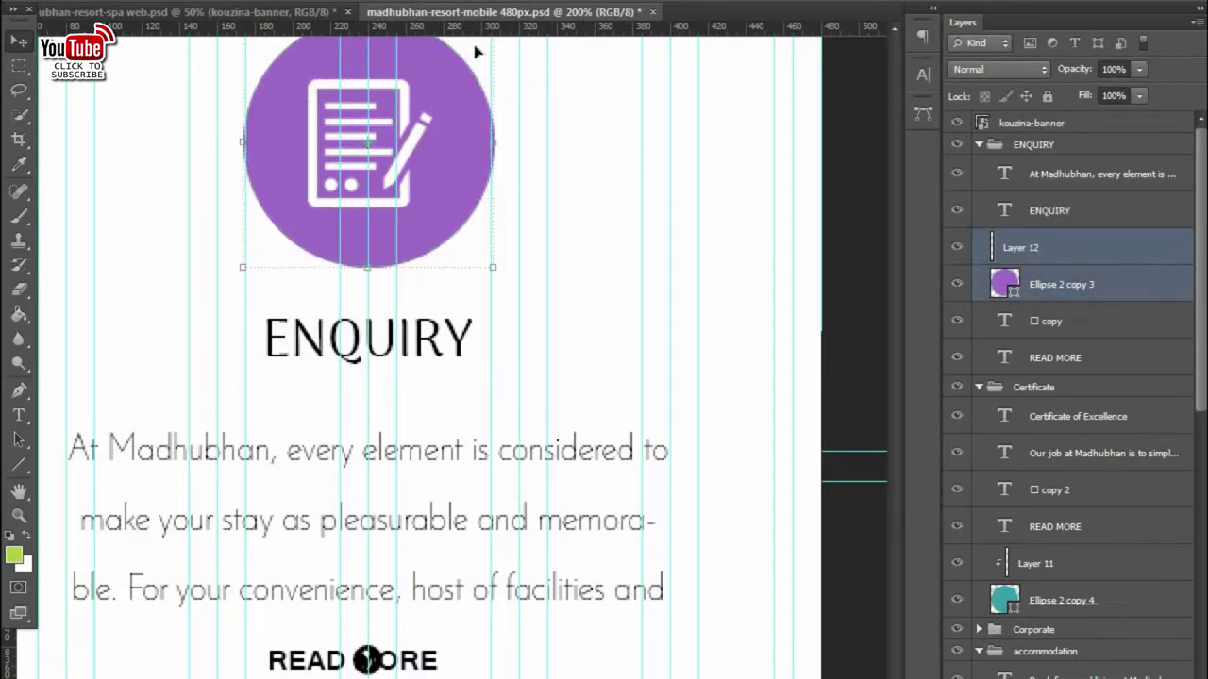
left_click(477, 15)
- Nudge the arrow icon and READ MORE text into final position side by side
left_click(370, 661, "ctrl")
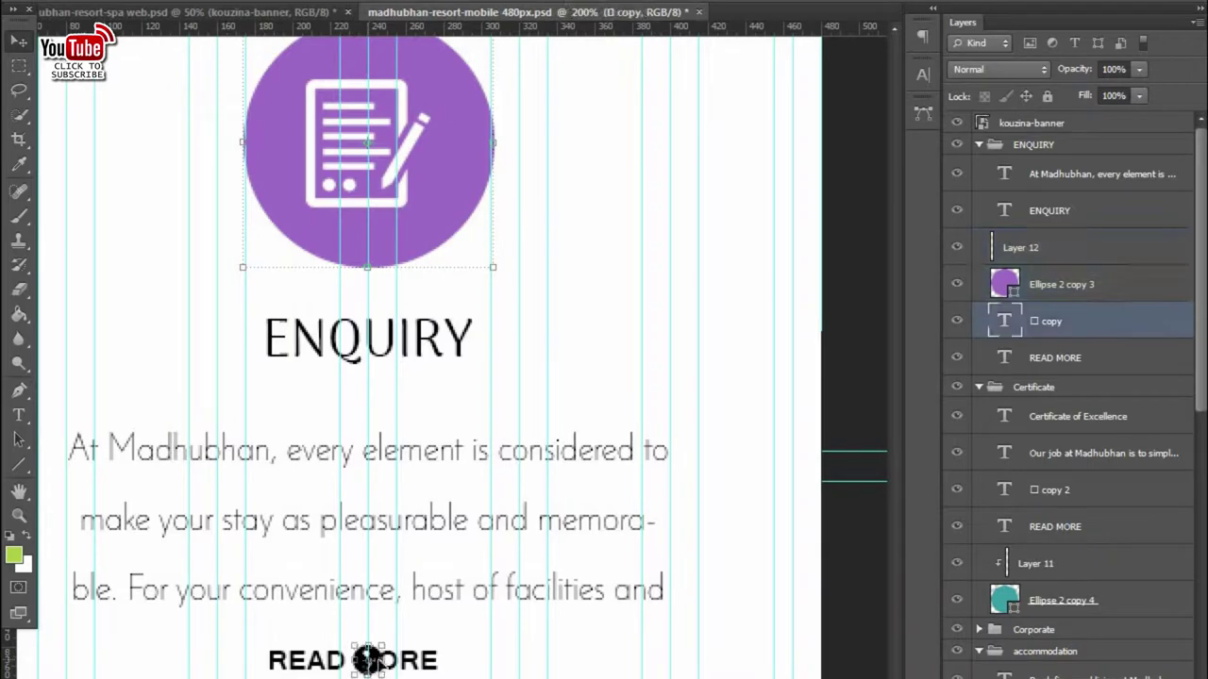
key("shift+Right")
key("shift+Right")
key("shift+Right")
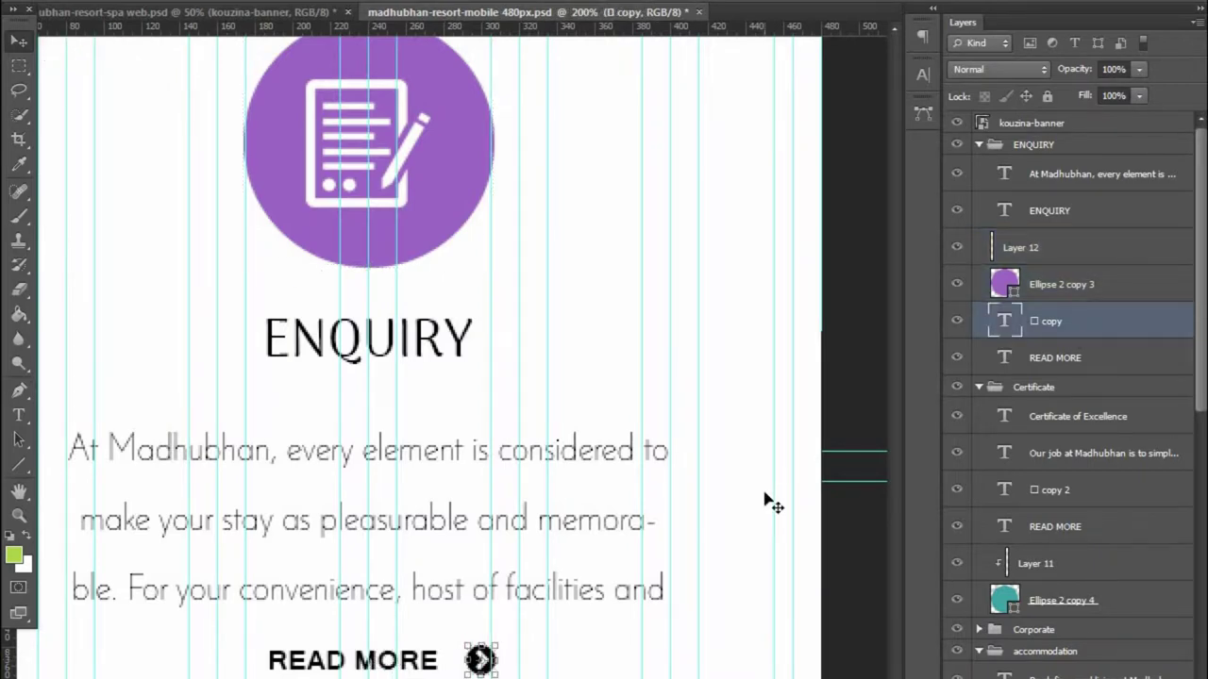
key("ctrl+minus")
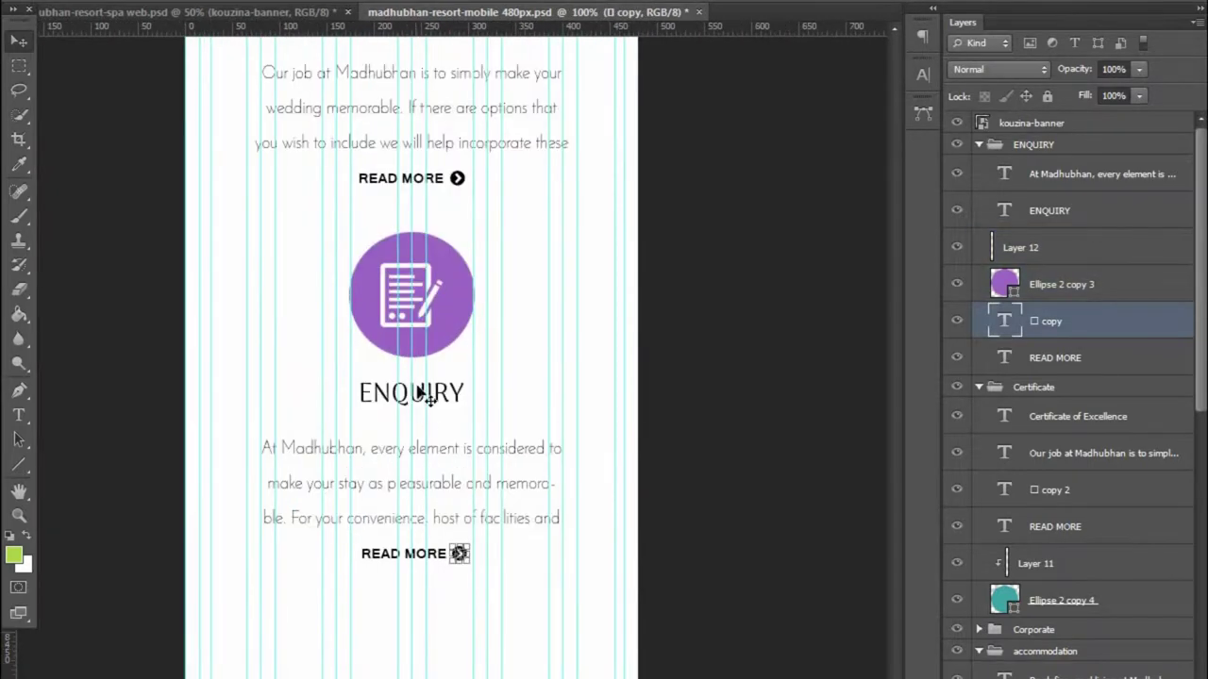
left_click(1113, 356, "shift")
key("shift+Left")
key("Right")
key("Right")
key("Right")
key("Right")
key("Right")
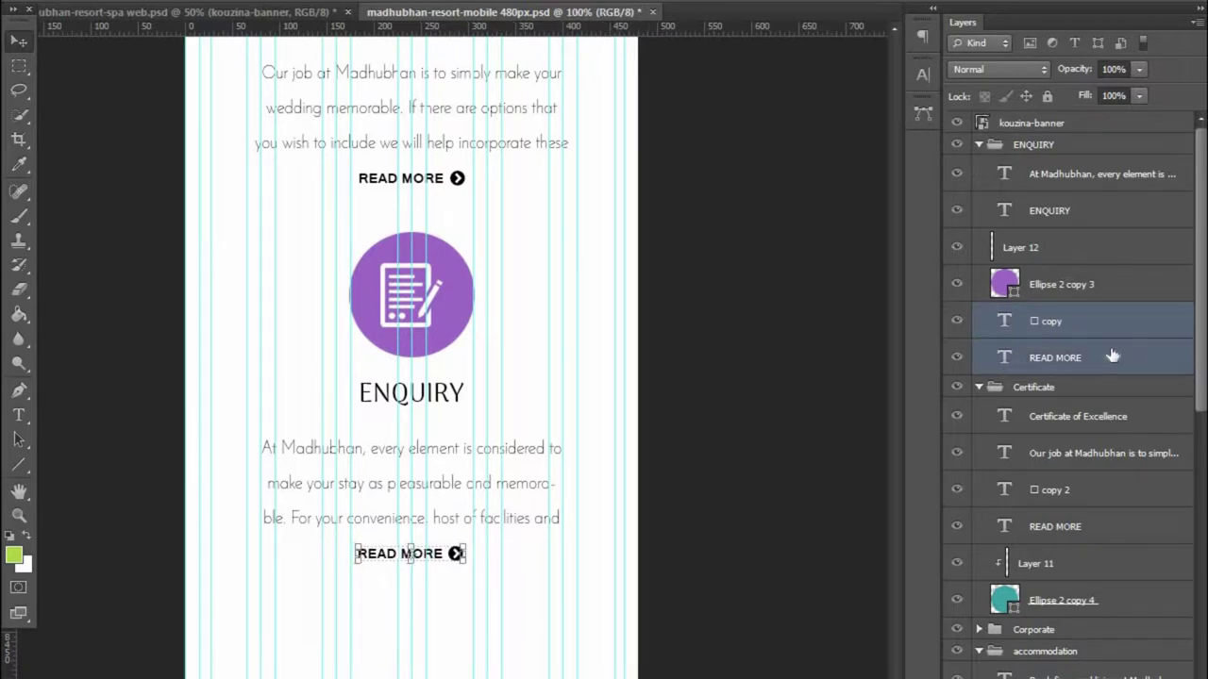
scroll(424, 588, "down", 5)
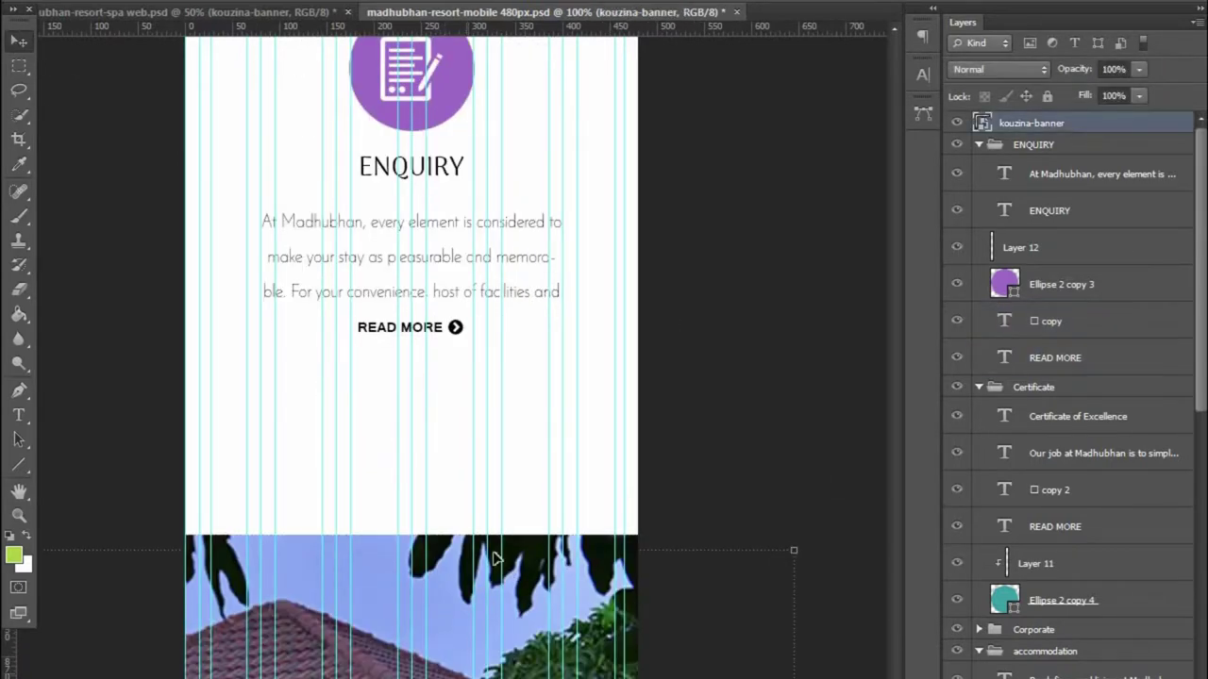
- Shrink the kouzina-banner toward the 480px width and place it under ENQUIRY
left_click(525, 558)
left_click(609, 302)
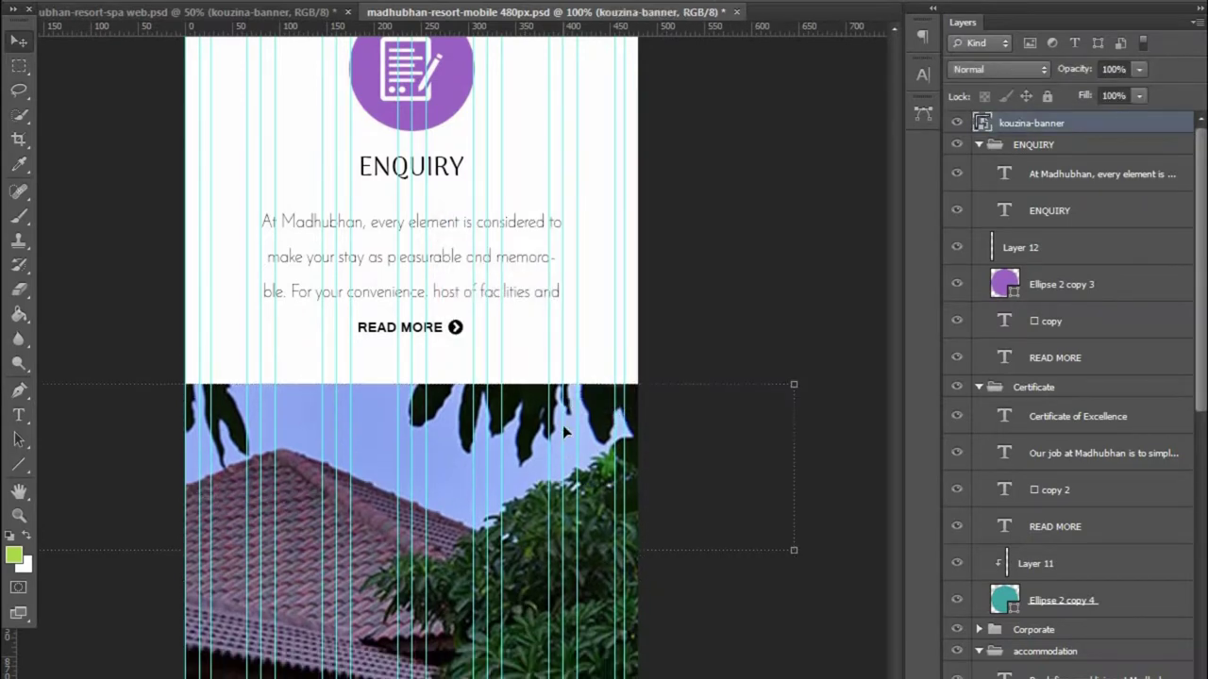
key("ctrl+minus")
key("ctrl+minus")
mouse_move(533, 492)
left_mouse_down()
mouse_move(468, 488)
mouse_move(612, 450)
left_mouse_up()
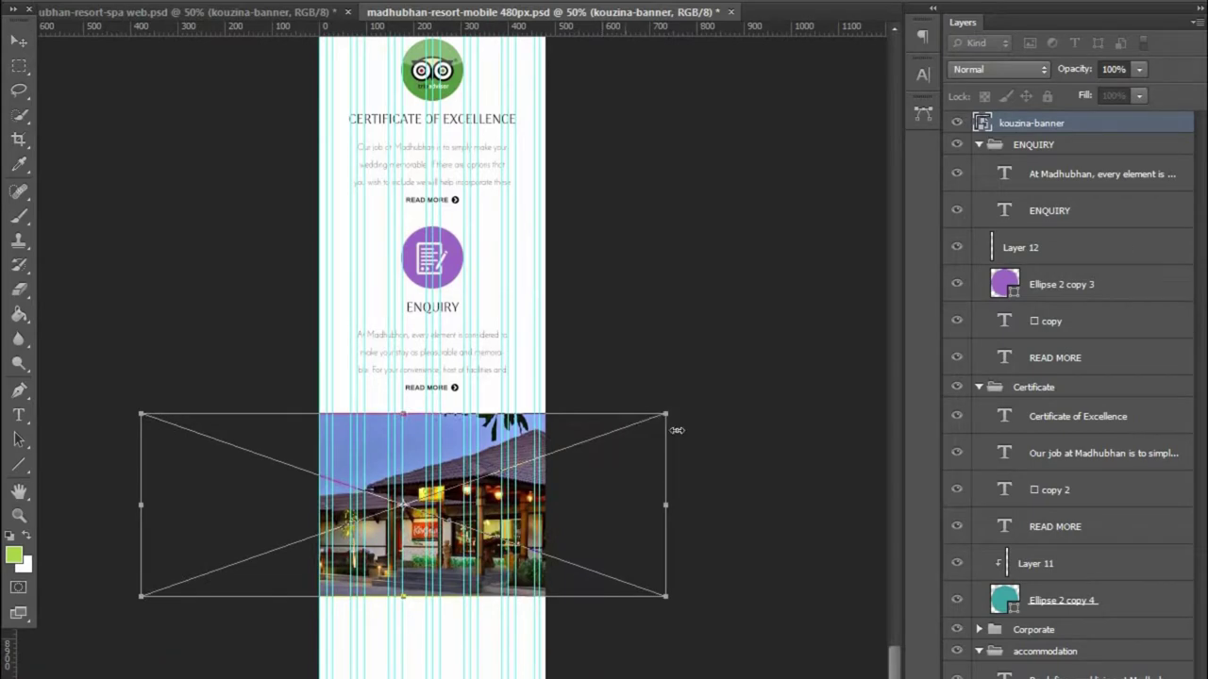
left_click_drag(611, 450, 529, 476)
mouse_move(329, 510)
left_mouse_down()
mouse_move(361, 471)
mouse_move(357, 485)
left_mouse_up()
- Move the banner up into place, apply the resize, and return to the web layout
key("ctrl+plus")
key("ctrl+plus")
key("ctrl+plus")
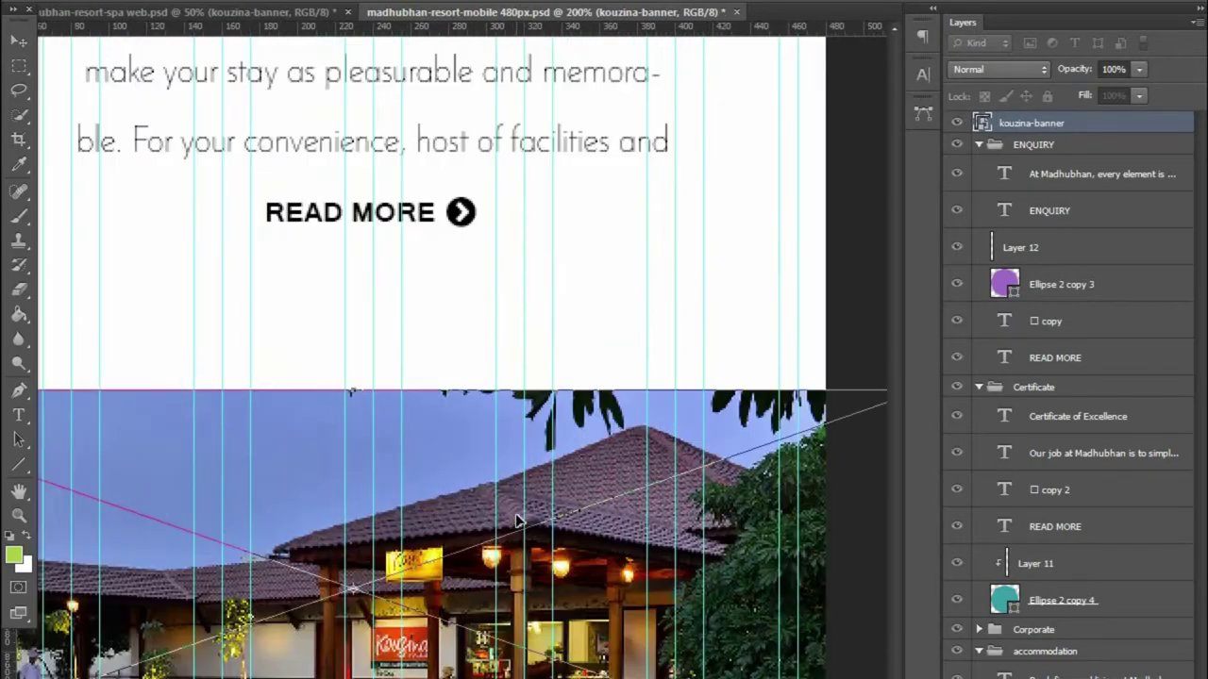
left_click_drag(516, 509, 517, 438)
key("ctrl+minus")
key("ctrl+minus")
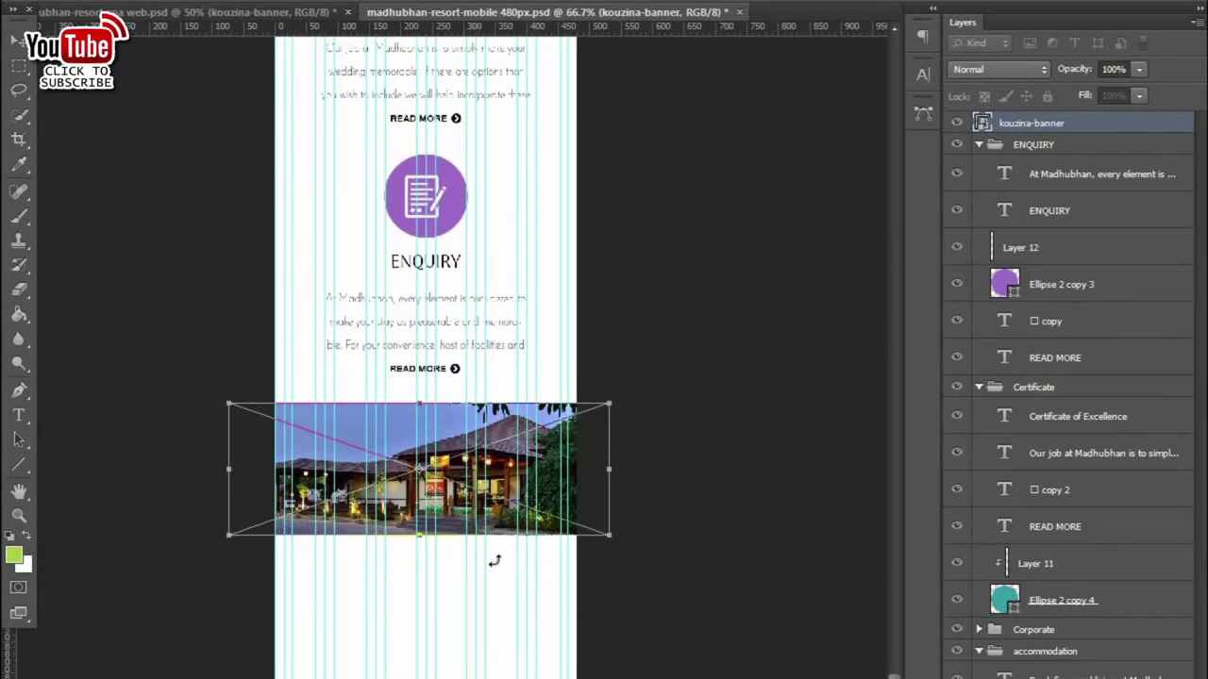
scroll(494, 560, "up", 1)
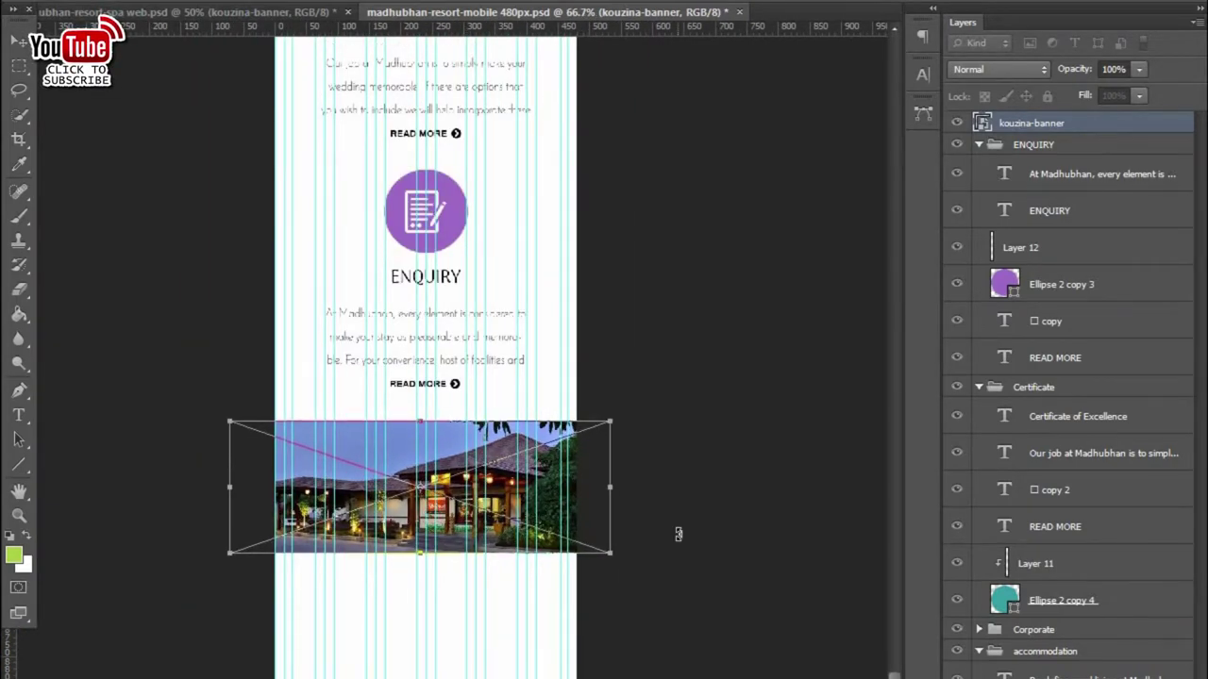
key("Return")
left_click(682, 566)
left_click(304, 14)
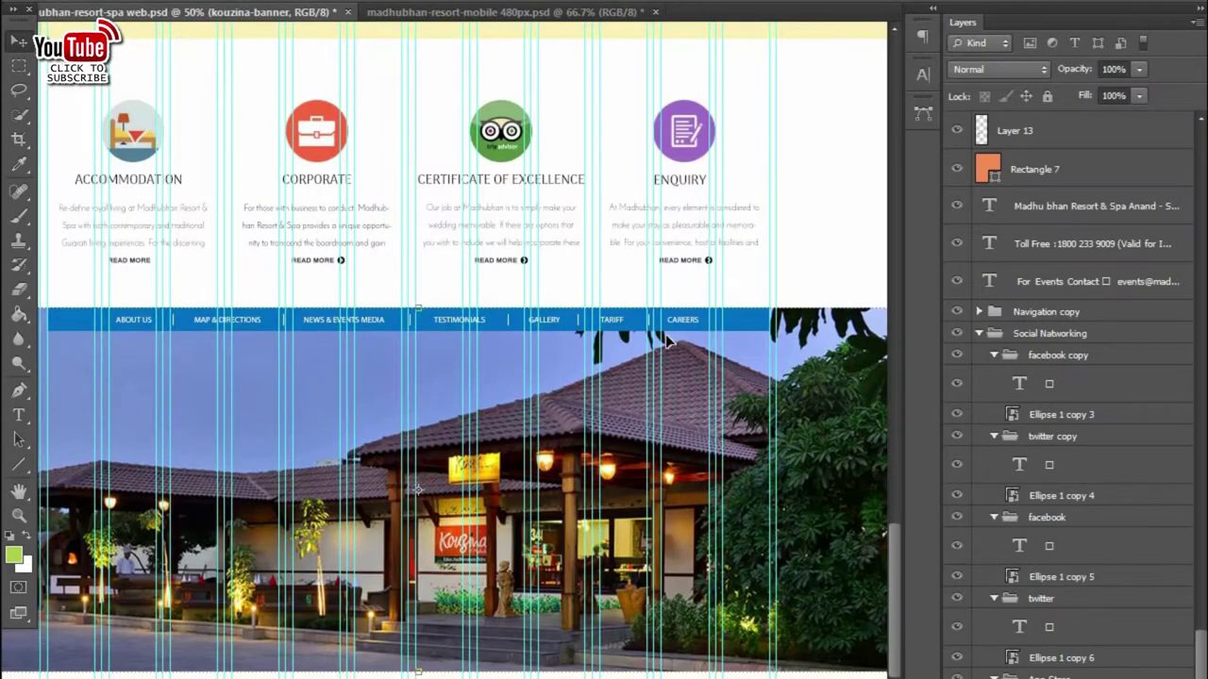
- In the mobile layout, duplicate the navigation group and raise 'navigation copy' up the layer stack
scroll(1123, 273, "up", 10)
left_click(396, 12)
scroll(1198, 566, "up", 2)
scroll(1202, 569, "down", 2)
scroll(978, 486, "up", 5)
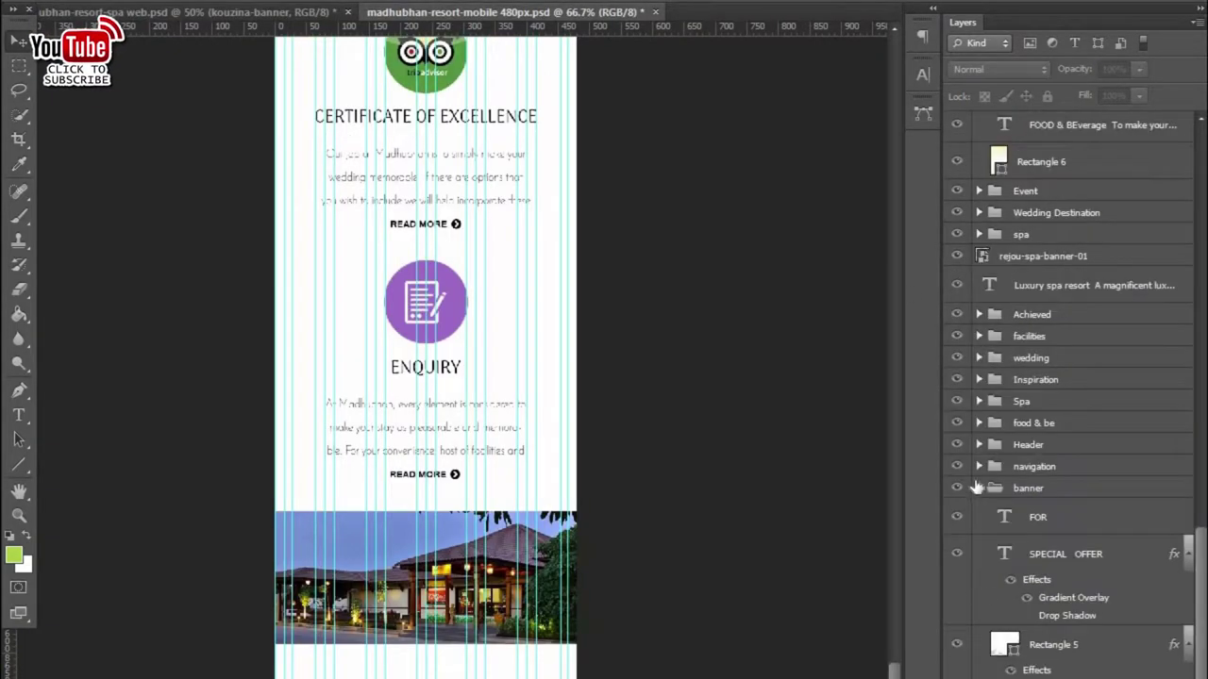
scroll(991, 500, "up", 7)
left_click(1047, 676)
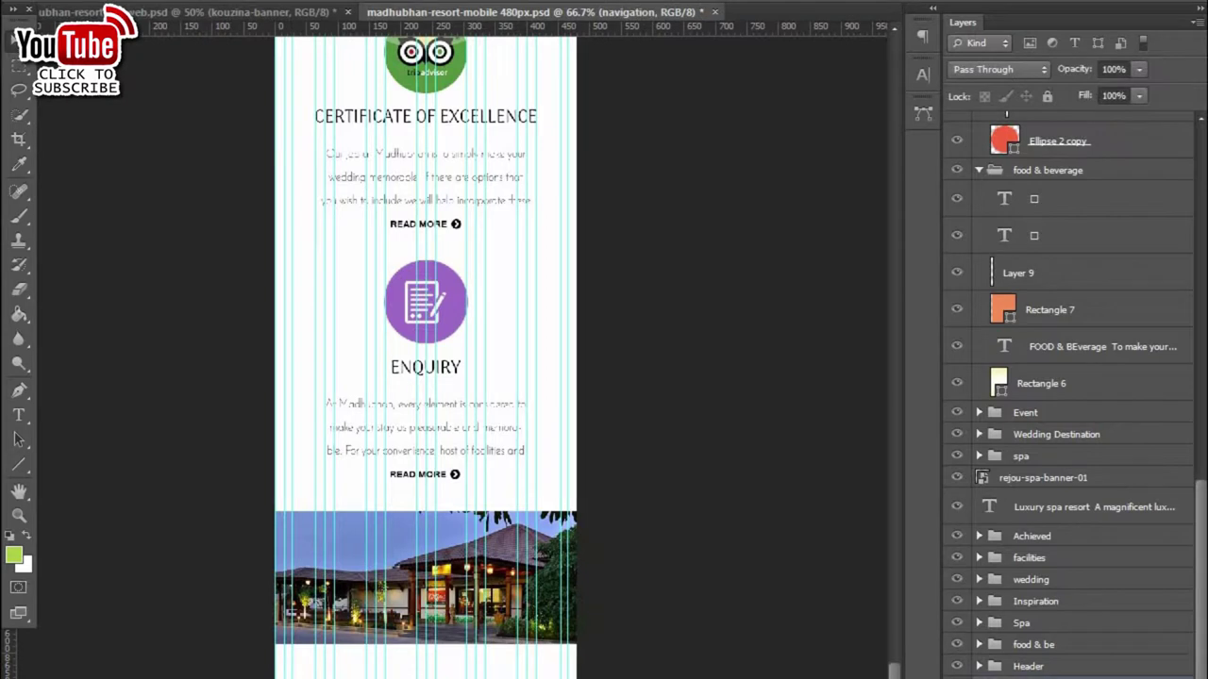
key("ctrl+j")
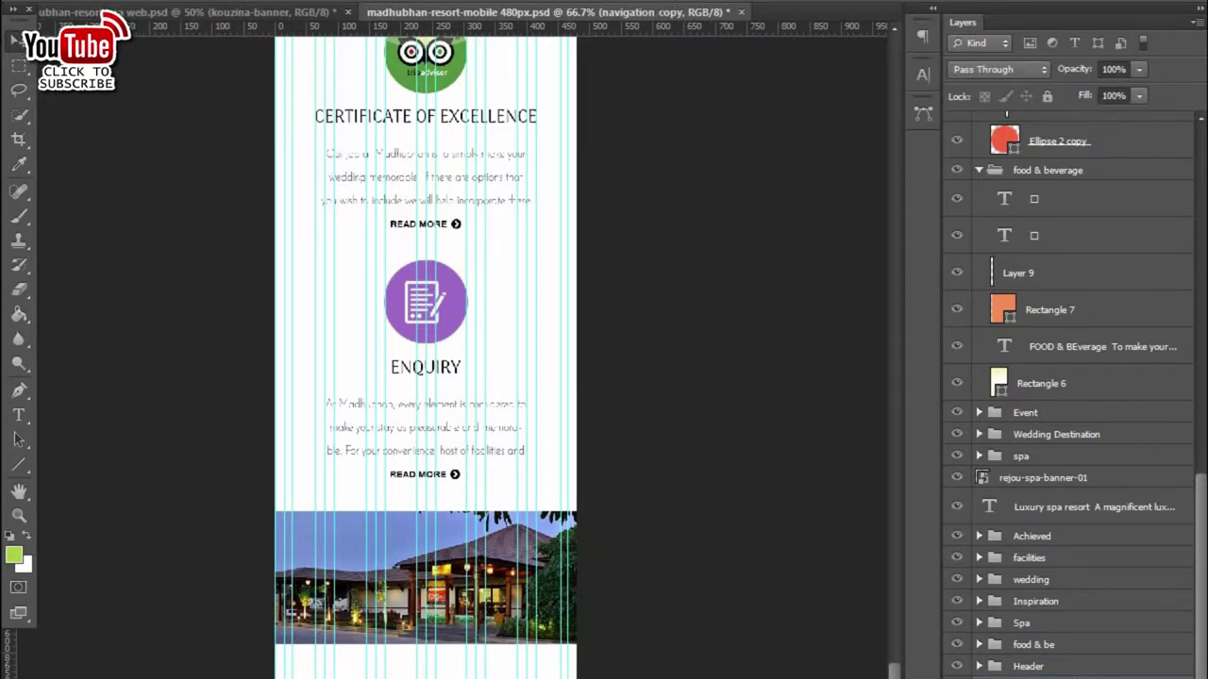
key("ctrl+bracketright")
key("ctrl+bracketright")
key("ctrl+bracketright")
key("ctrl+bracketright")
key("ctrl+bracketright")
key("ctrl+bracketright")
key("ctrl+bracketright")
key("ctrl+bracketright")
key("ctrl+bracketright")
key("ctrl+bracketright")
key("ctrl+bracketright")
key("ctrl+bracketright")
key("ctrl+bracketright")
key("ctrl+bracketright")
key("ctrl+bracketright")
key("ctrl+bracketright")
key("ctrl+bracketright")
key("ctrl+bracketright")
key("ctrl+bracketright")
key("ctrl+bracketright")
key("ctrl+bracketright")
key("ctrl+bracketright")
key("ctrl+bracketright")
key("ctrl+bracketright")
key("ctrl+bracketright")
key("ctrl+bracketright")
key("ctrl+bracketright")
key("ctrl+bracketright")
key("ctrl+bracketright")
scroll(425, 359, "up", 2)
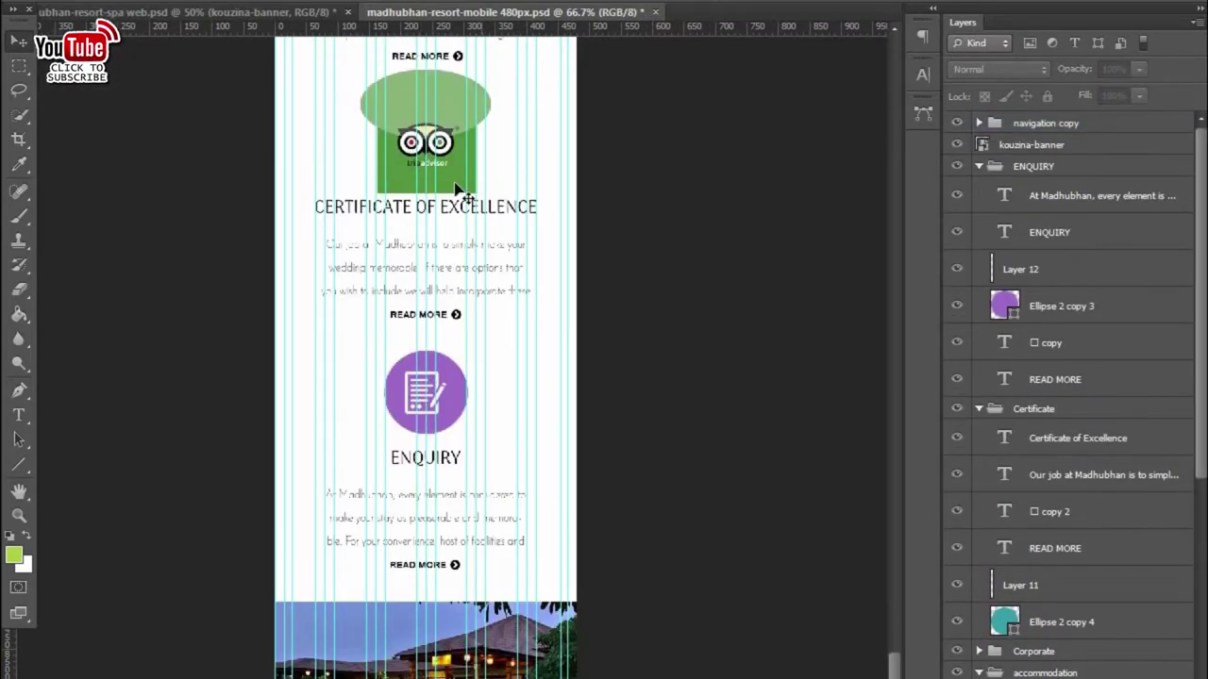
- Clip the Layer 11 badge image to its Ellipse 2 copy 4 circle so the icon is round
left_click(425, 133)
scroll(1045, 576, "down", 1)
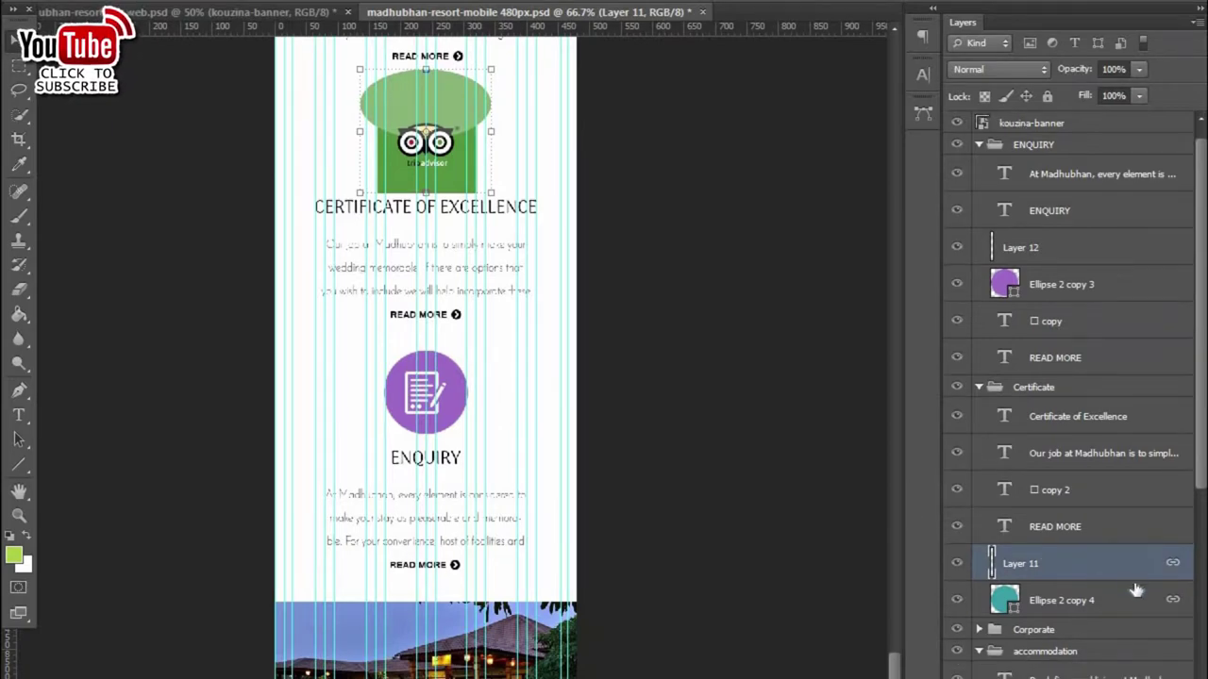
left_click(1071, 577, "alt")
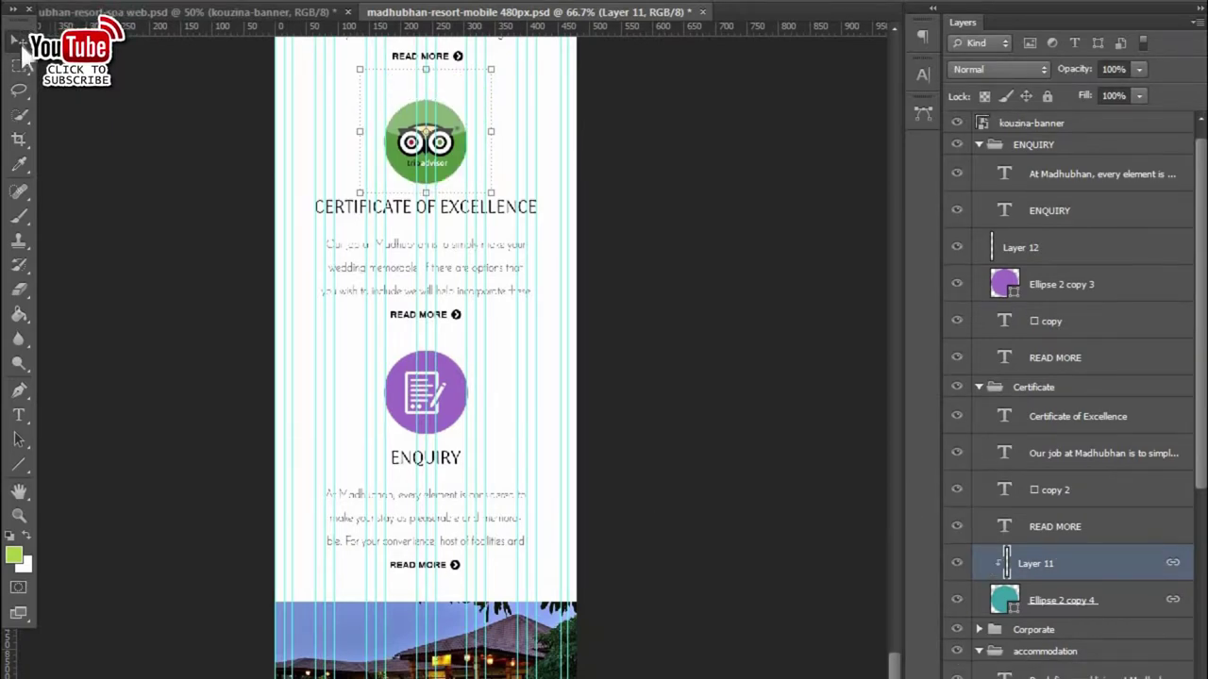
left_click(617, 459)
- Find and select the navigation copy group in the Layers panel
scroll(595, 444, "up", 3)
scroll(434, 243, "up", 3)
scroll(475, 471, "up", 5)
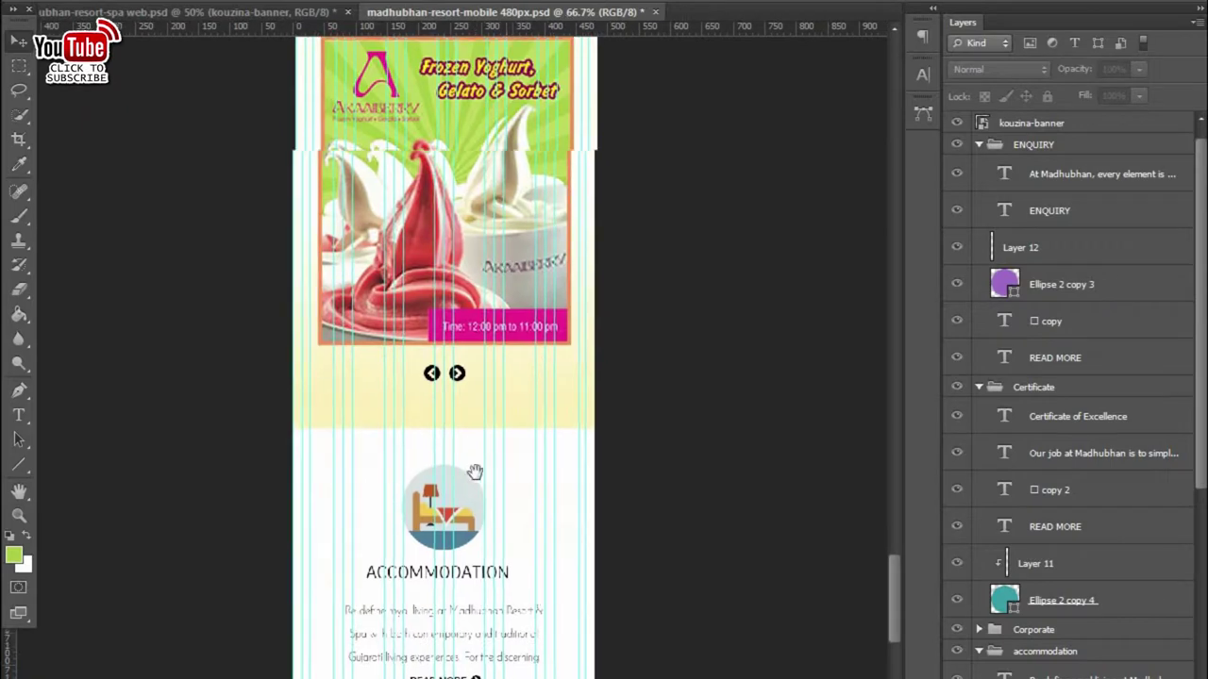
scroll(474, 471, "up", 5)
scroll(475, 471, "up", 5)
scroll(484, 377, "down", 10)
scroll(484, 334, "down", 4)
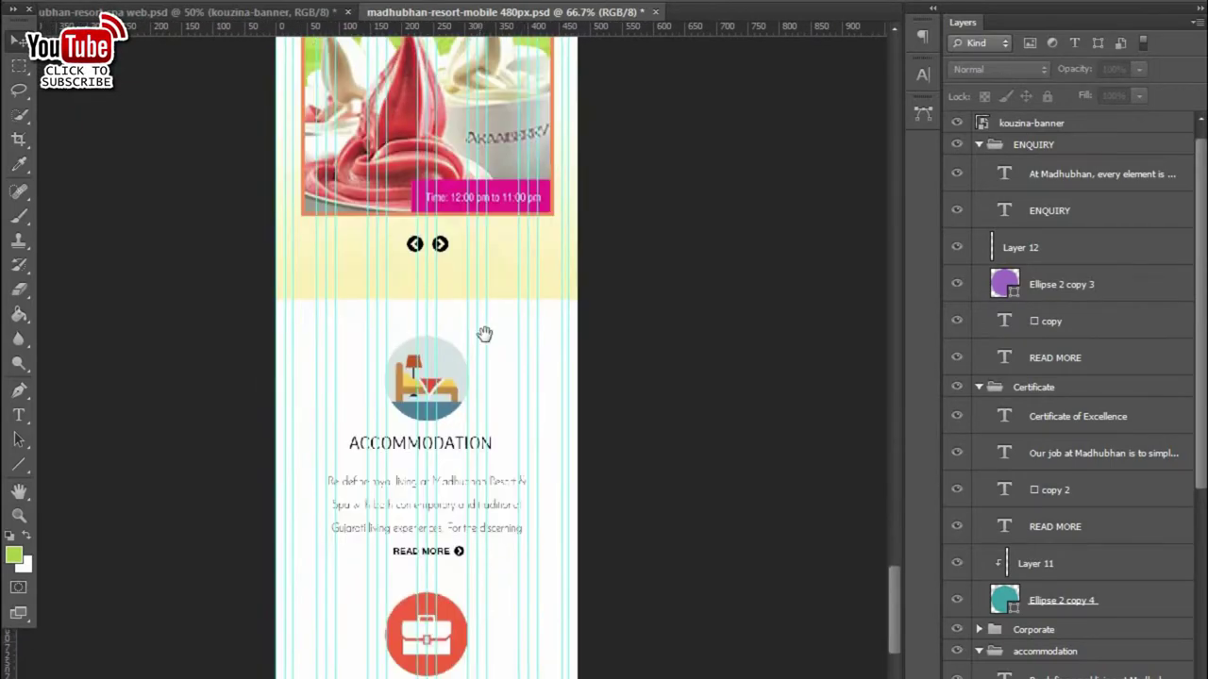
scroll(485, 334, "down", 10)
scroll(487, 285, "down", 4)
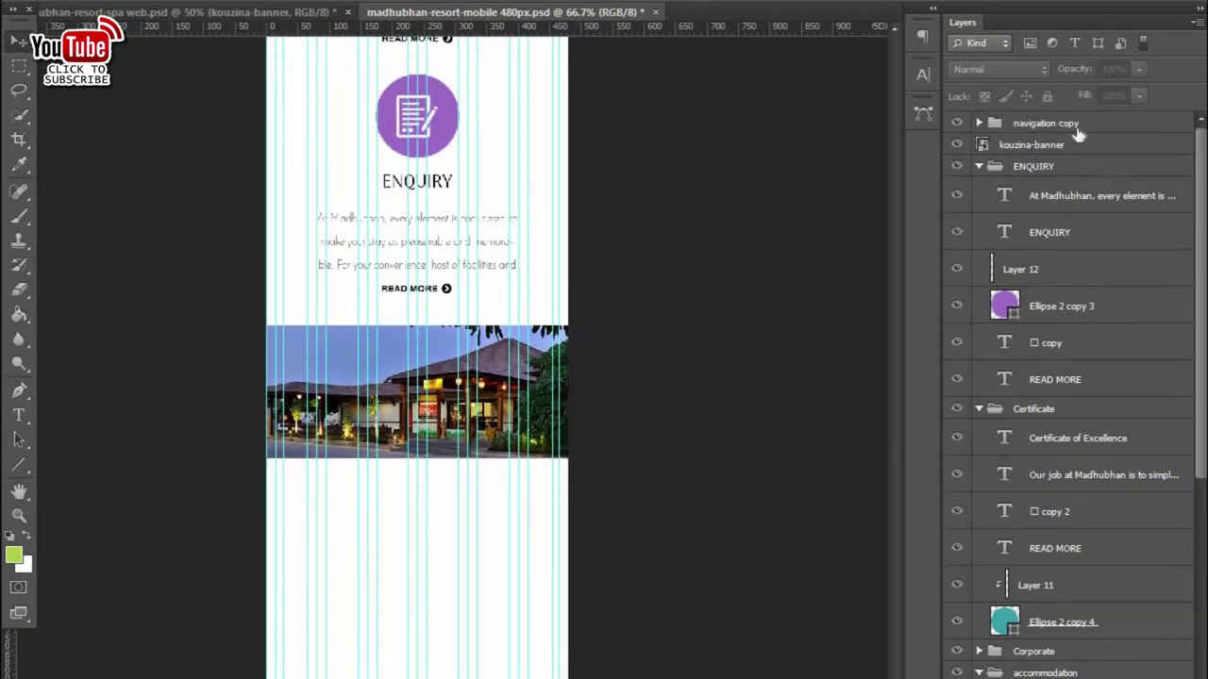
left_click(1075, 127)
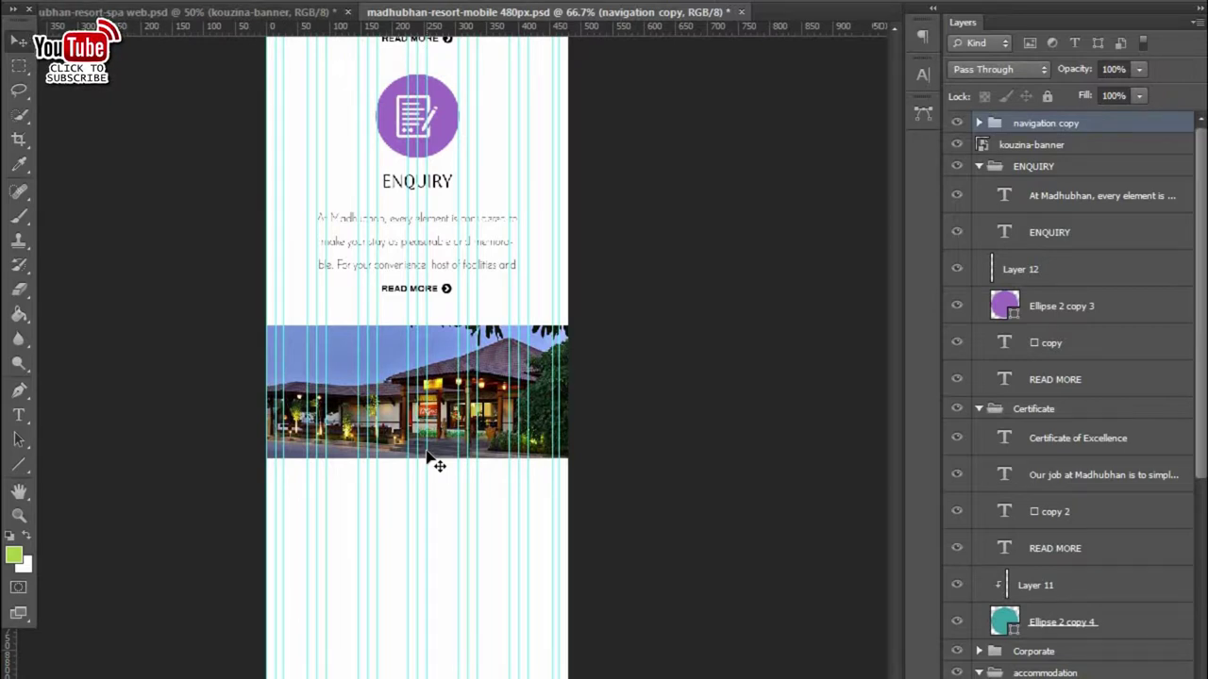
- Move the navigation copy bar below ENQUIRY against the left edge, and shift the resort photo down
scroll(431, 460, "down", 2)
scroll(472, 377, "down", 2)
scroll(485, 318, "up", 1)
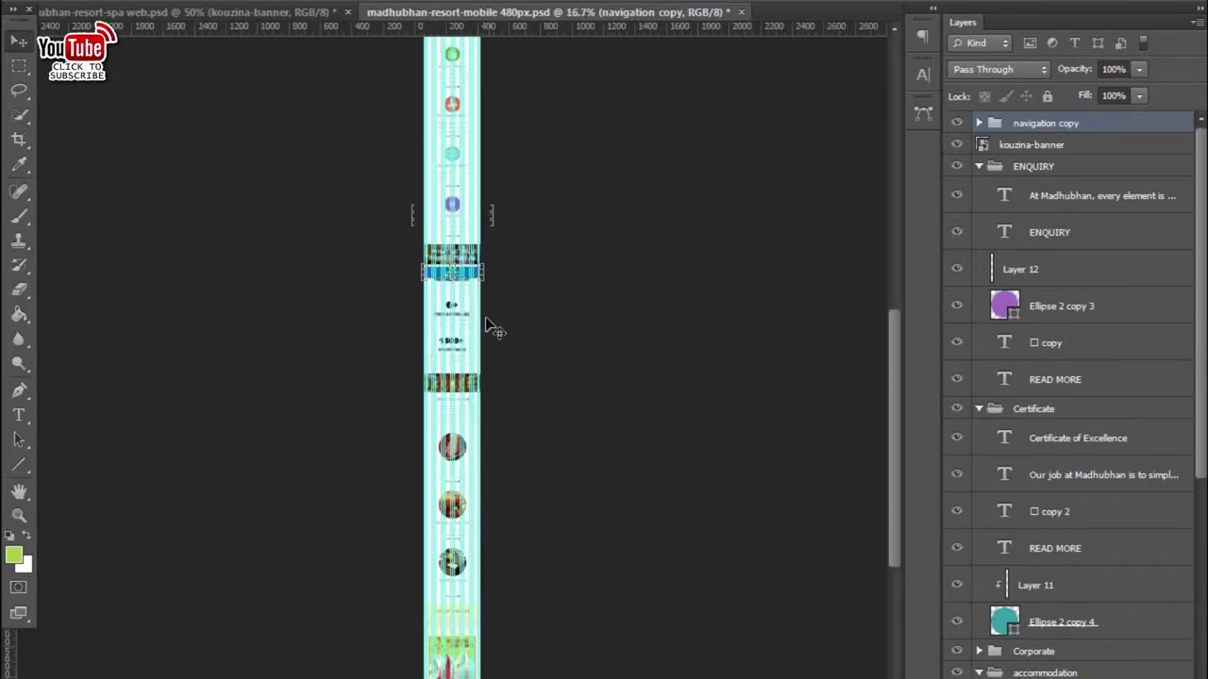
scroll(490, 336, "up", 1)
left_click_drag(475, 309, 477, 672)
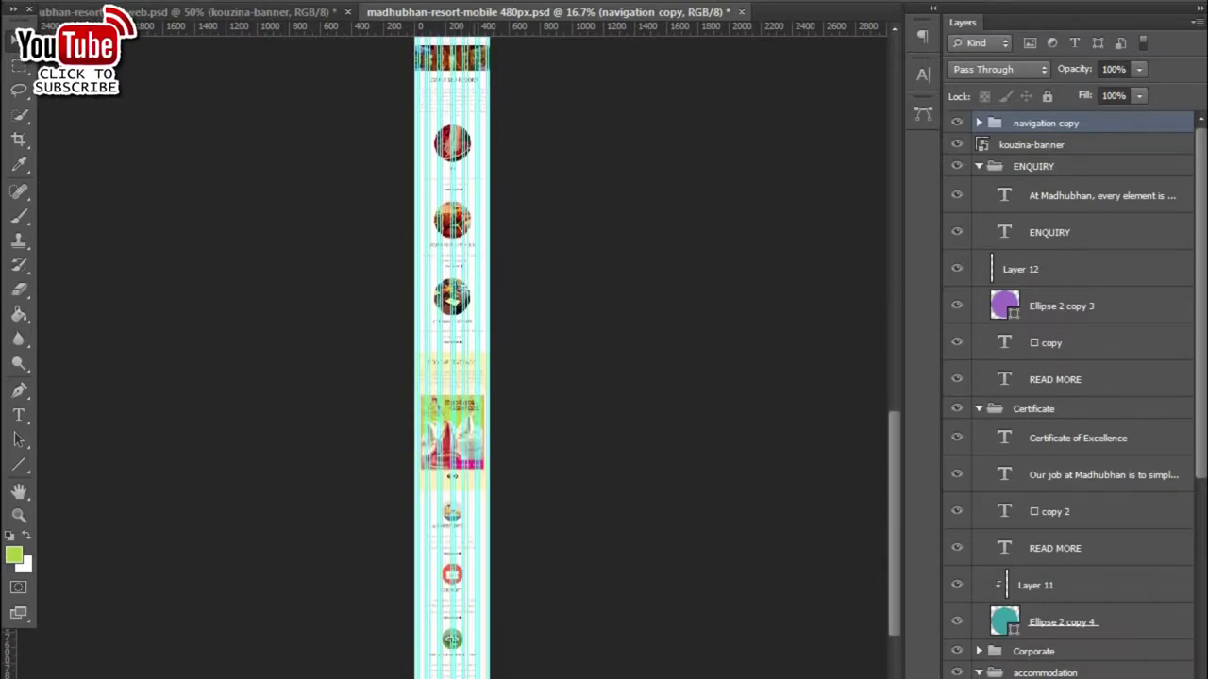
scroll(454, 187, "up", 3)
scroll(511, 449, "up", 2)
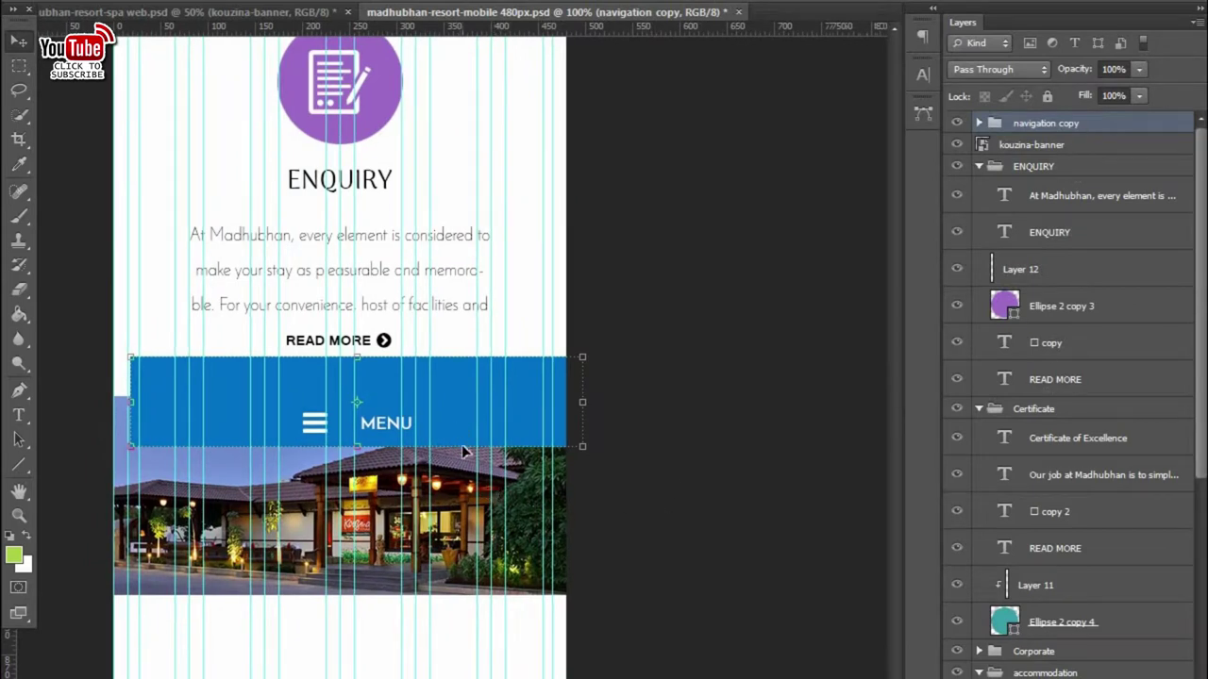
key("Left")
key("Left")
key("Left")
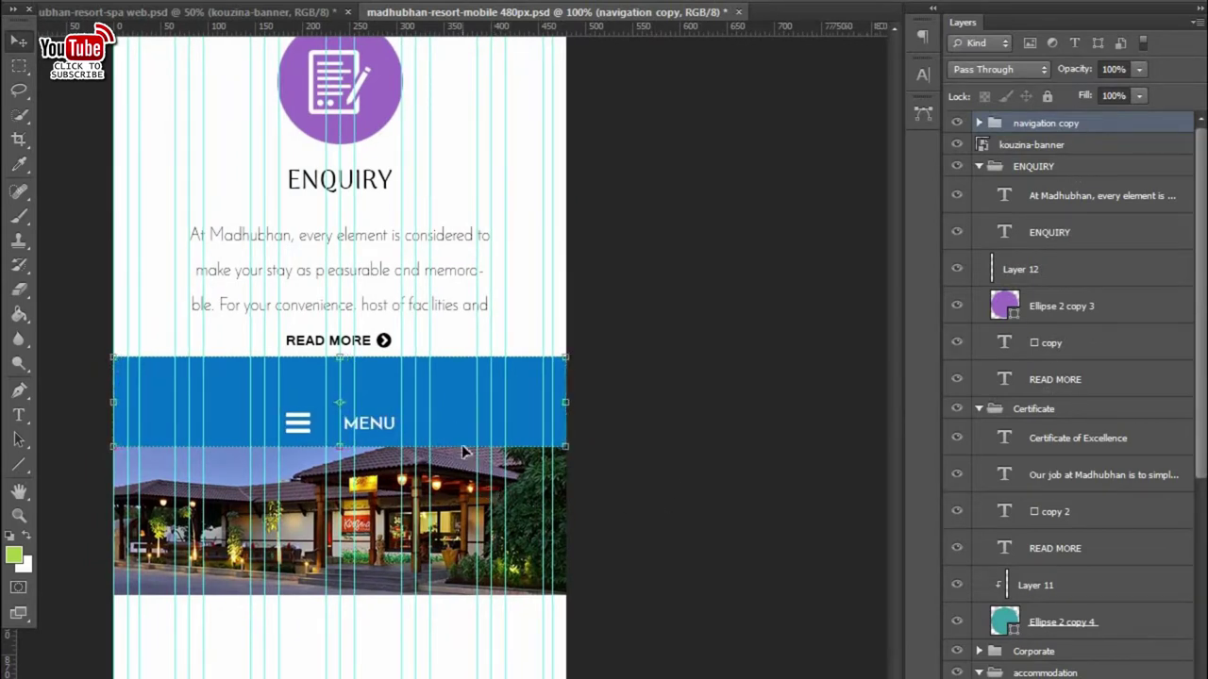
left_click(1114, 168)
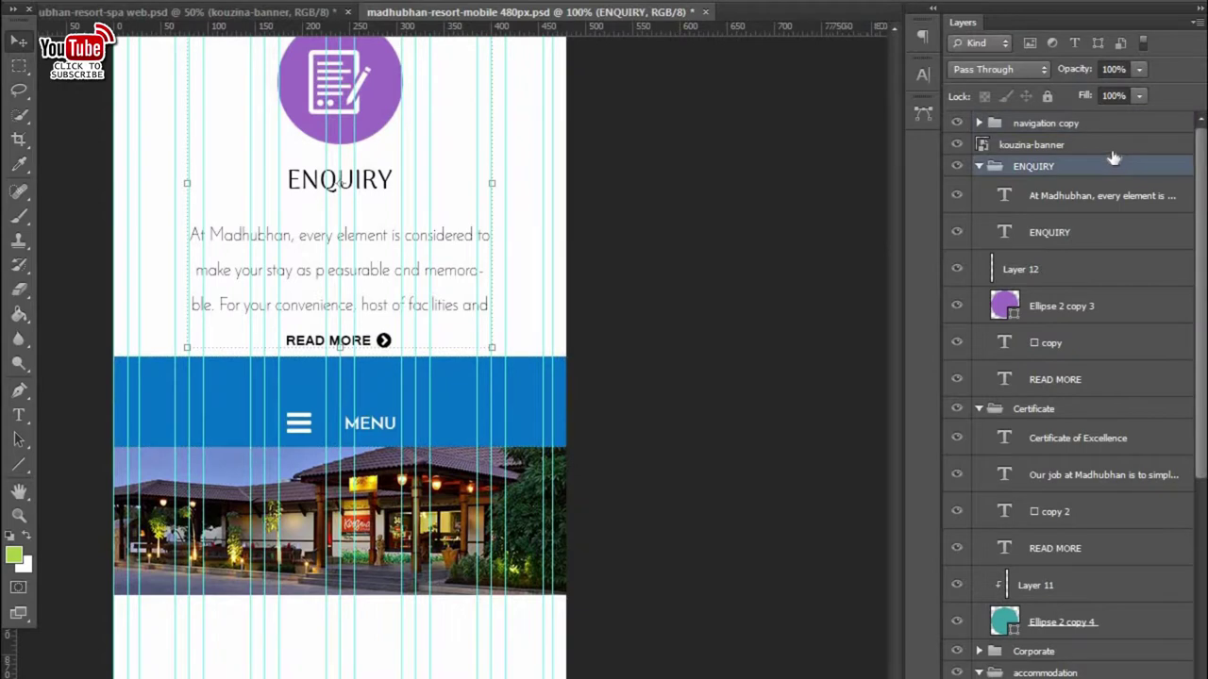
left_click(1114, 151)
key("shift+Down")
key("shift+Down")
key("shift+Down")
key("shift+Down")
key("shift+Down")
- Rename the group 'navigation bottom' and shorten its blue Rectangle 3 bar to 56 px high
left_click(1028, 124)
type("bottom")
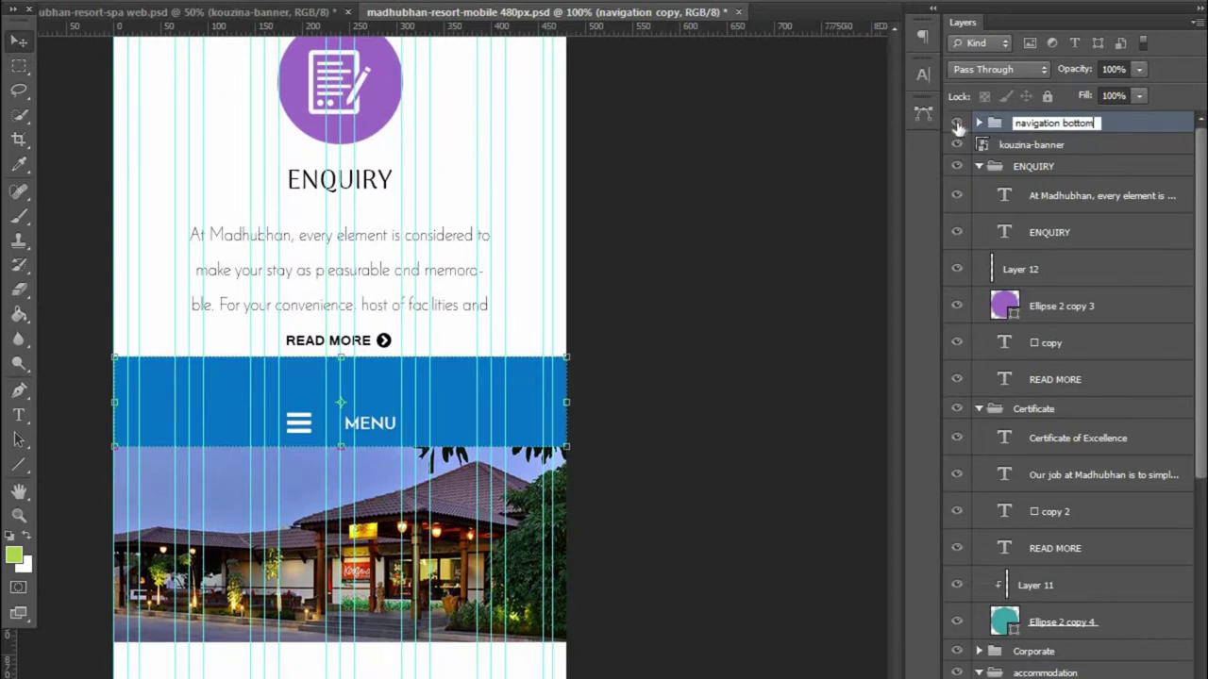
key("Return")
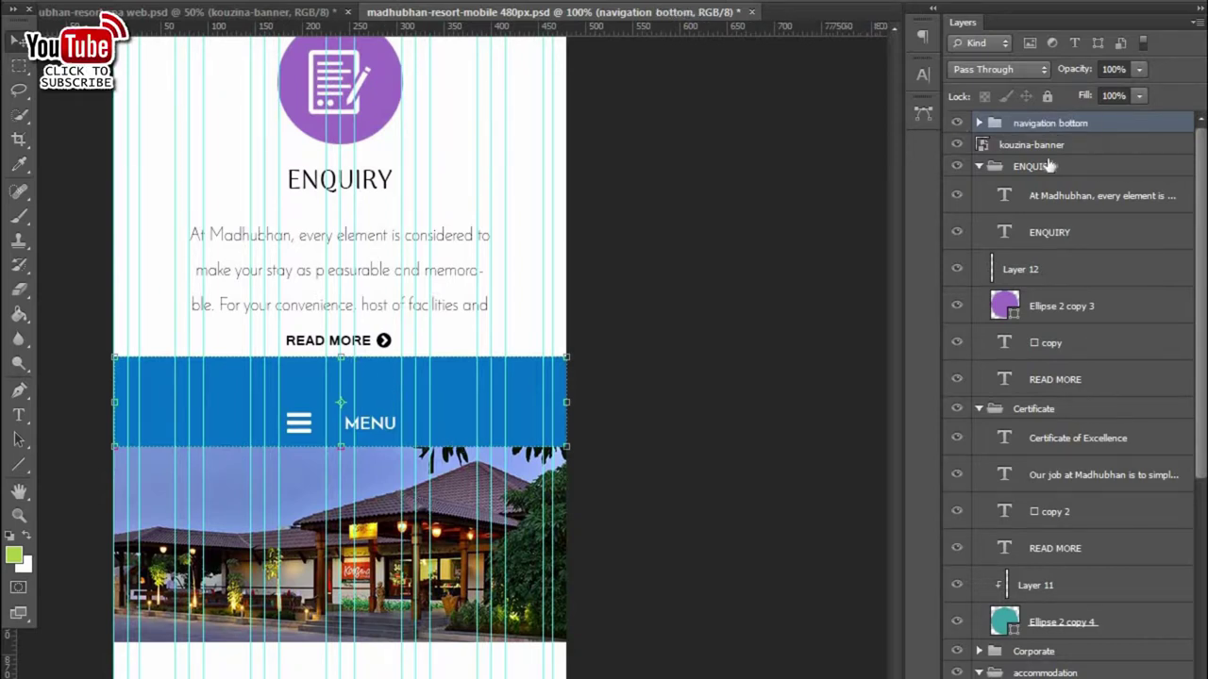
left_click(979, 124)
left_click(1038, 225)
left_click_drag(340, 357, 341, 400)
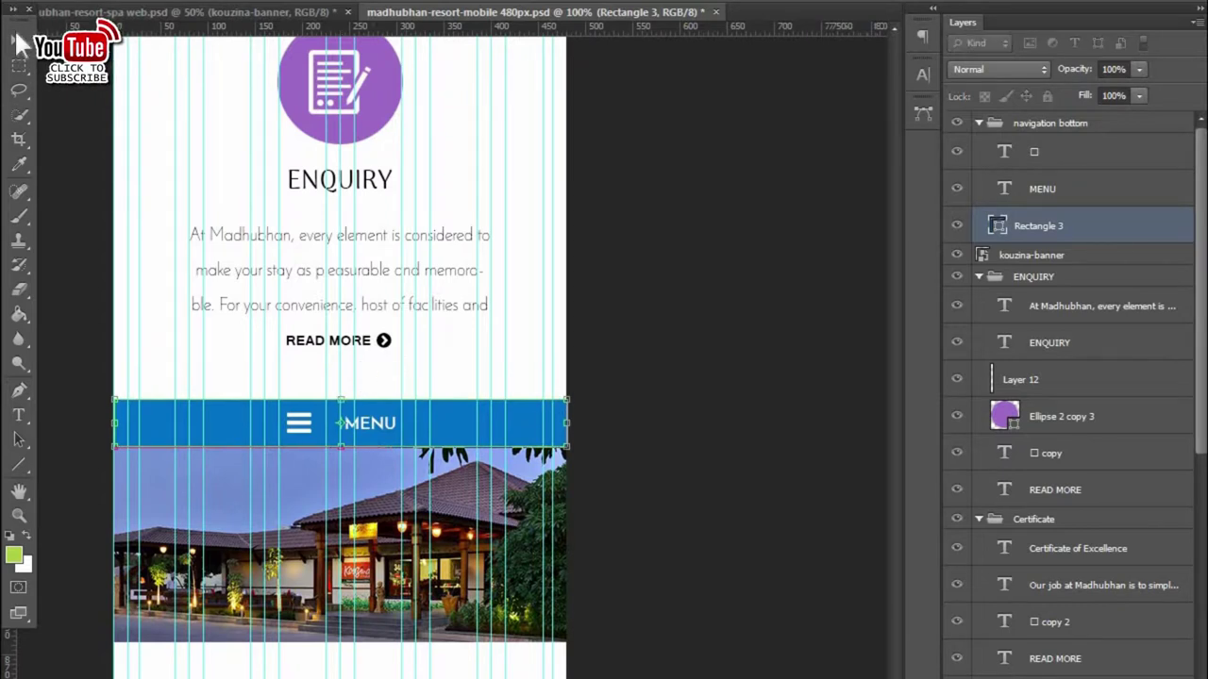
left_click(546, 303)
- Nudge the icon, MENU text and bar together, then select the group with the kouzina-banner photo
left_click(1066, 151)
left_click(1058, 226, "shift")
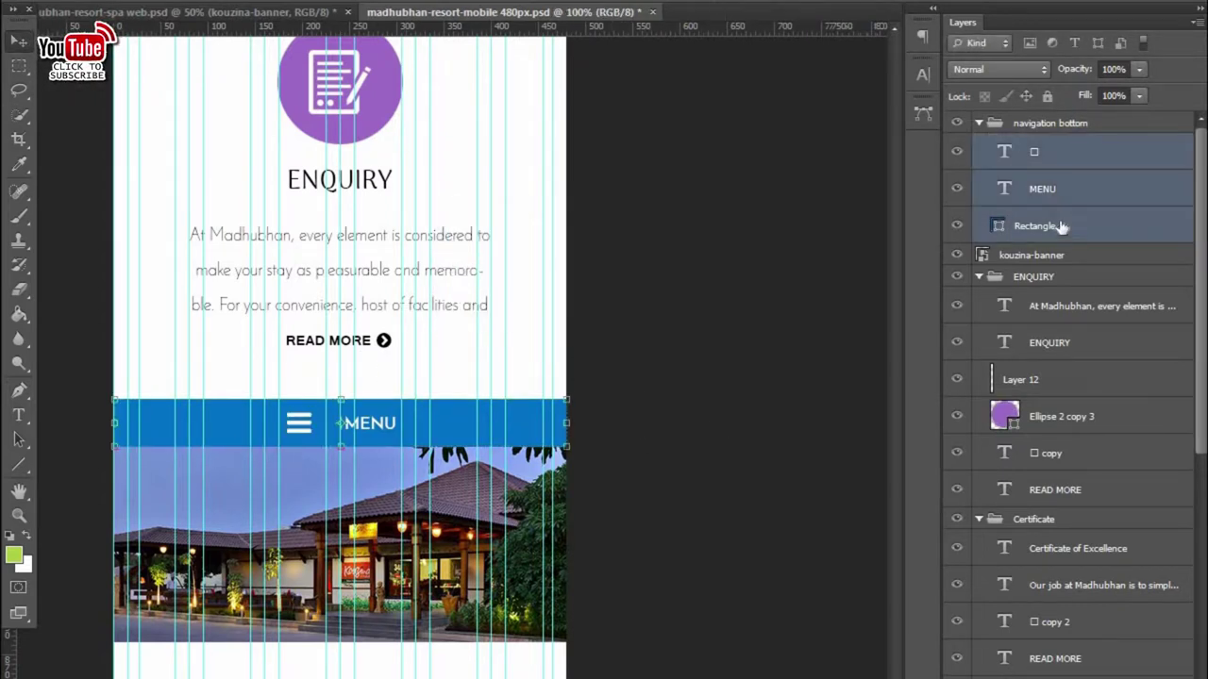
key("Up")
key("Up")
key("Up")
key("Down")
key("Up")
key("Down")
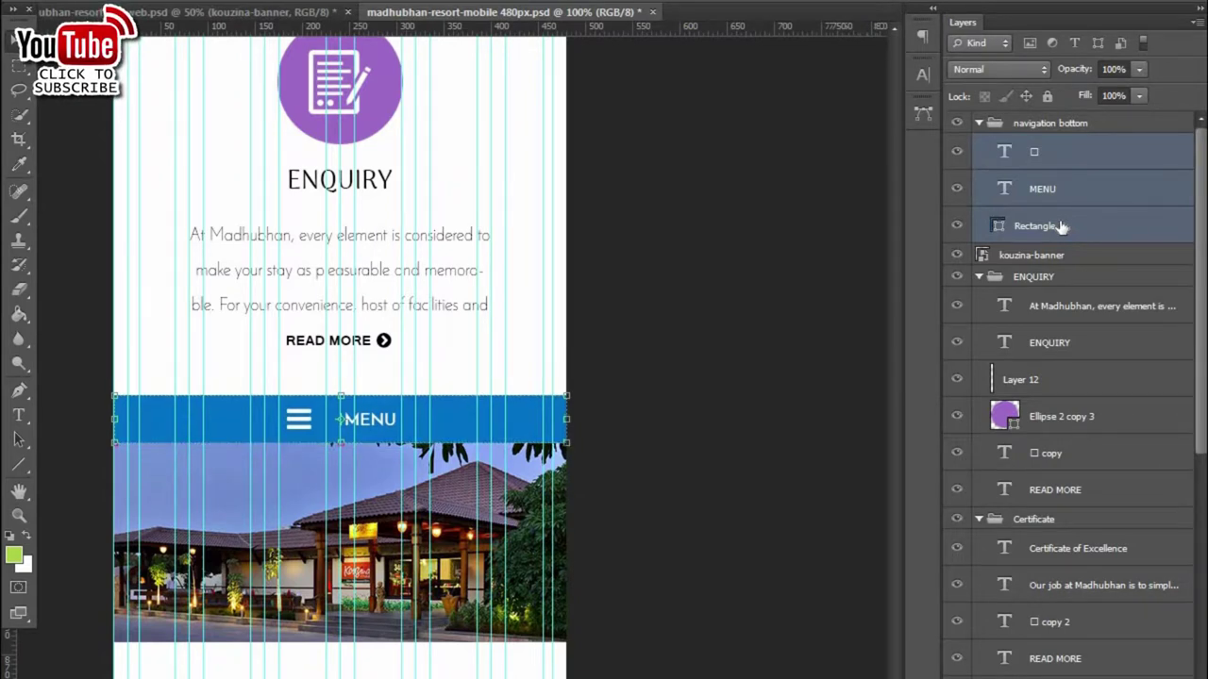
left_click(979, 123)
left_click(1048, 123)
left_click(1049, 146, "shift")
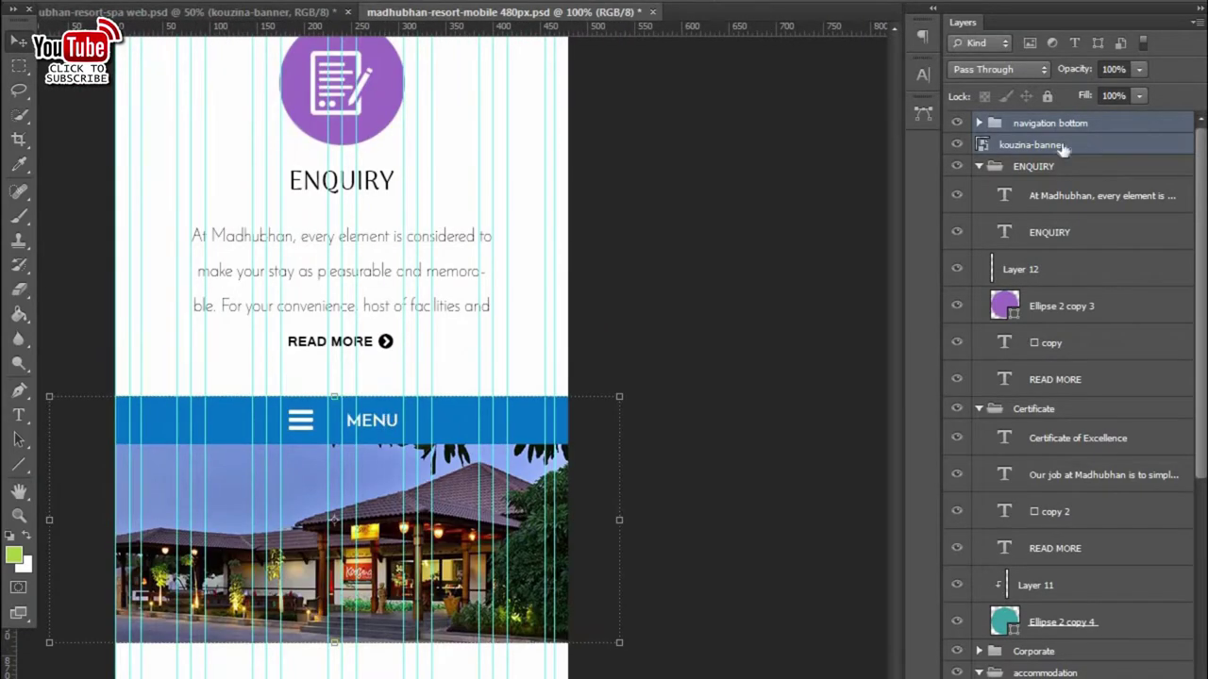
- Copy Rectangle 6 copy from the web layout into the mobile mockup, sized 441 px wide below the photo
left_click(281, 11)
scroll(836, 127, "down", 3)
scroll(657, 536, "down", 3)
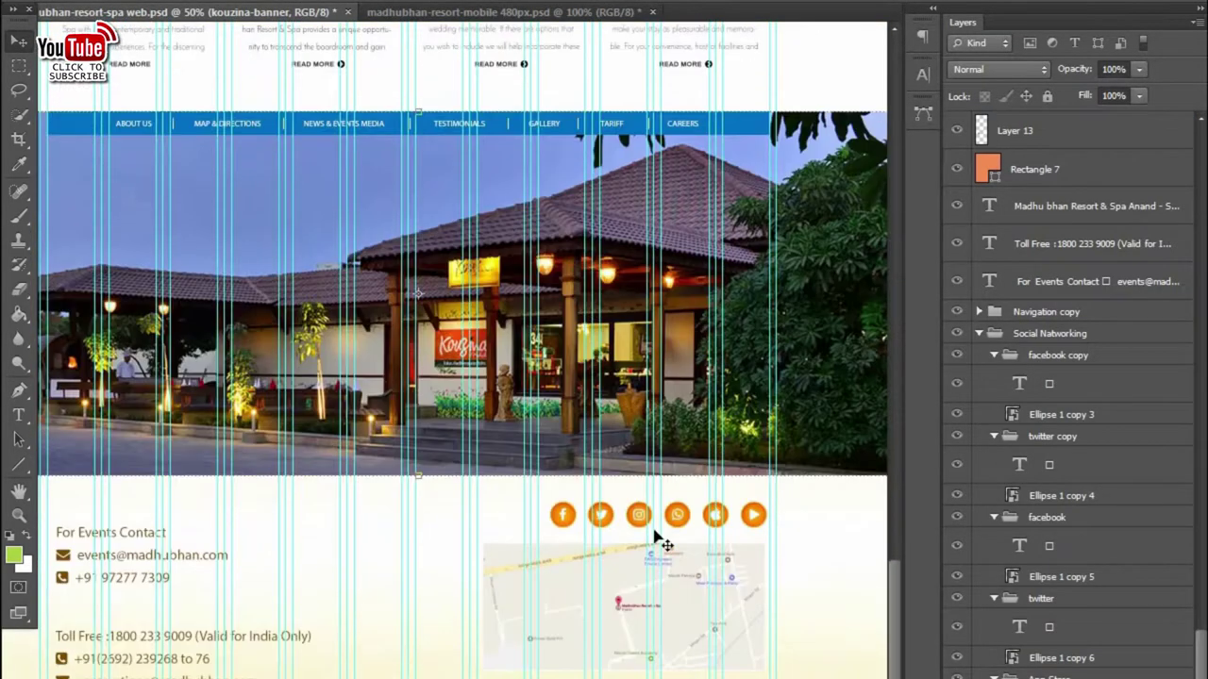
scroll(658, 535, "down", 1)
left_click(827, 636)
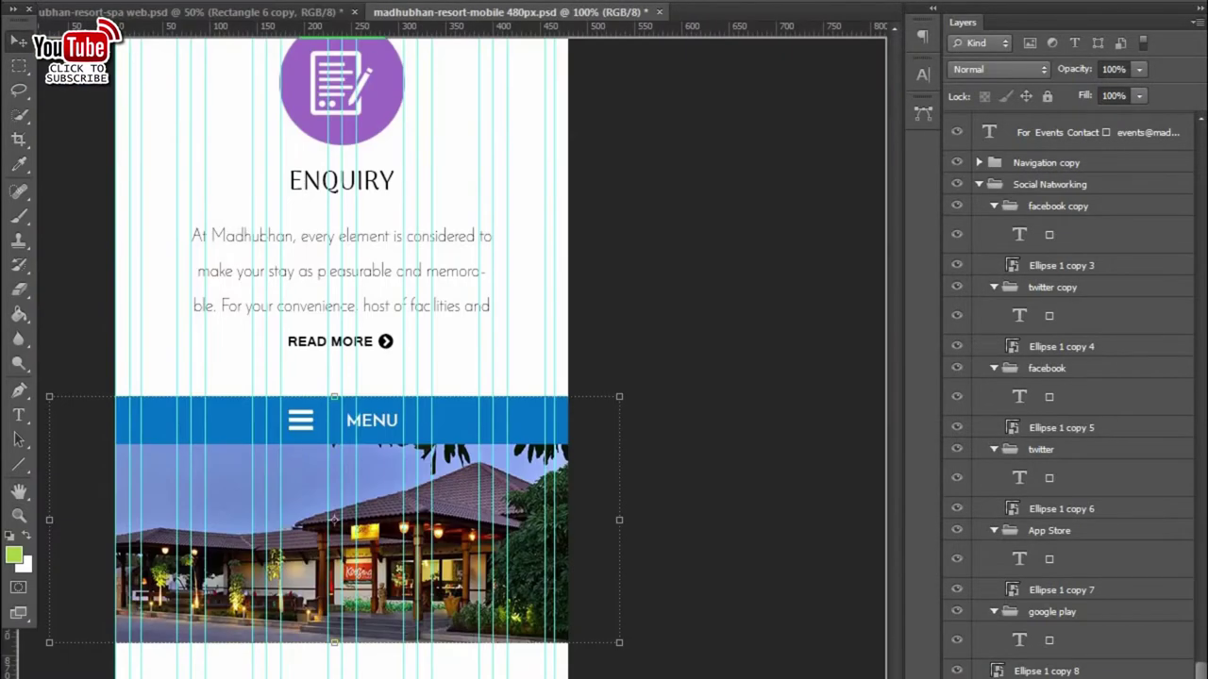
left_click_drag(361, 337, 622, 583)
mouse_move(768, 359)
left_mouse_down()
mouse_move(472, 564)
mouse_move(412, 627)
left_mouse_up()
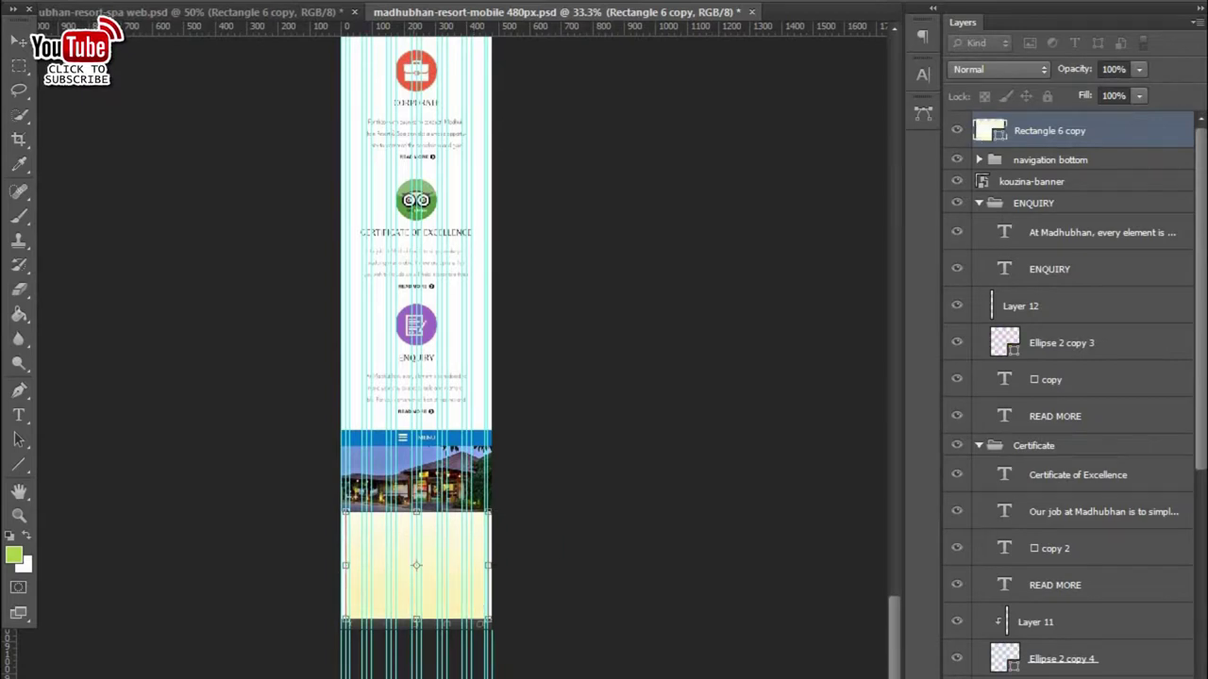
scroll(415, 566, "down", 2)
key("ctrl+plus")
key("ctrl+plus")
left_click_drag(532, 604, 517, 610)
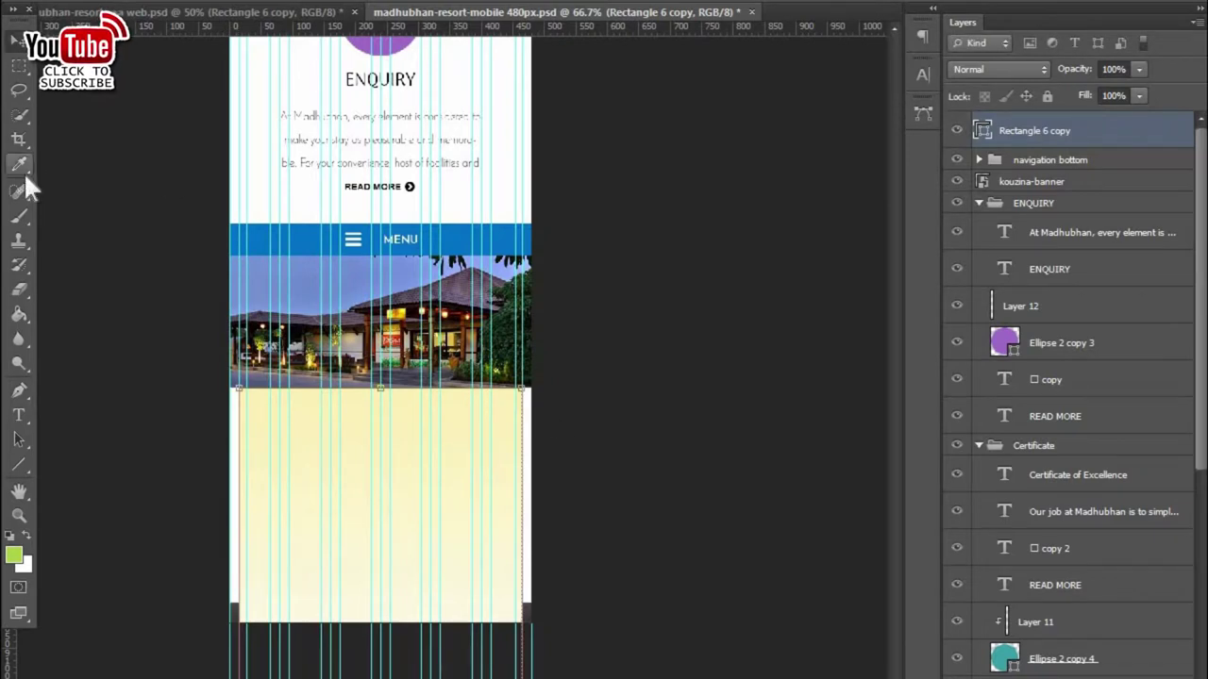
scroll(376, 359, "down", 5)
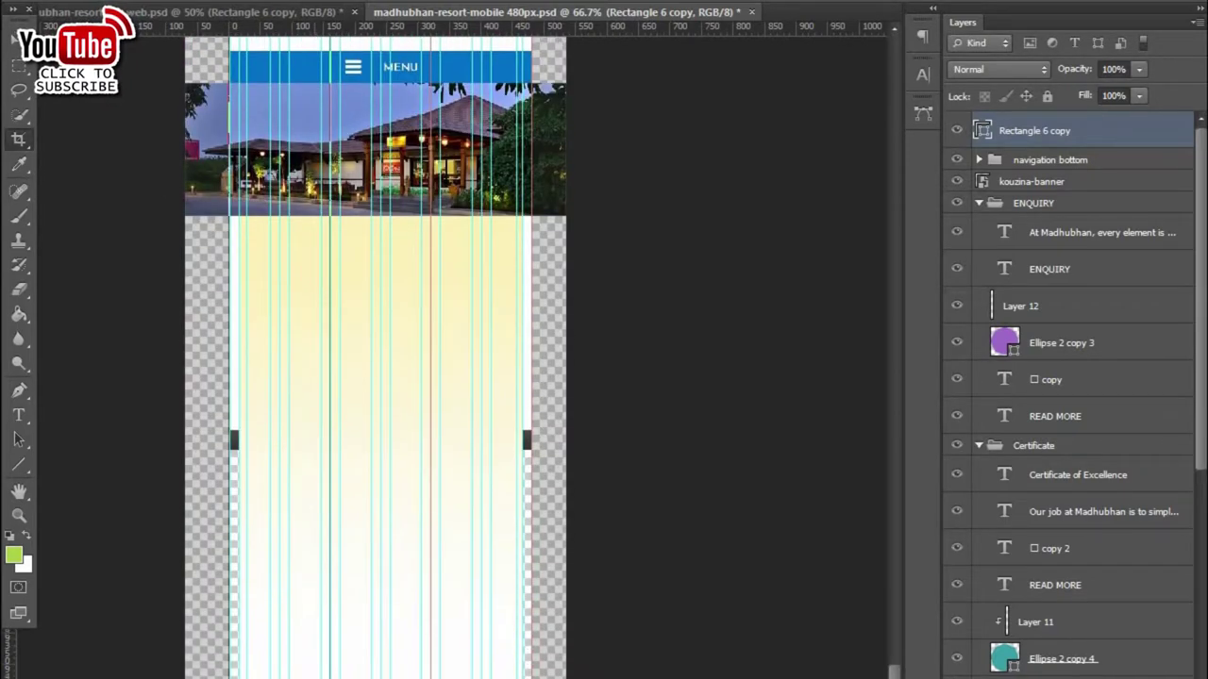
- Crop the canvas bottom up to about 9961 px tall, then return to the Move tool at 100% zoom
scroll(620, 481, "up", 5)
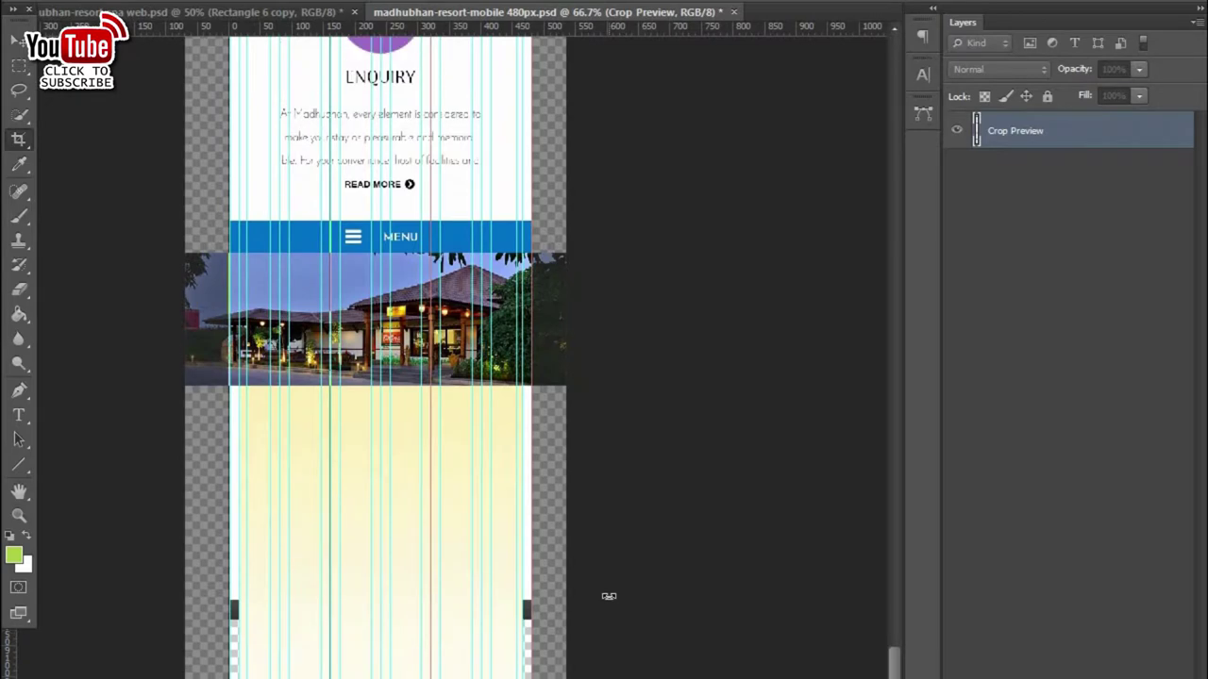
scroll(607, 593, "up", 3)
scroll(609, 597, "down", 5)
scroll(604, 593, "down", 5)
left_click_drag(376, 647, 375, 575)
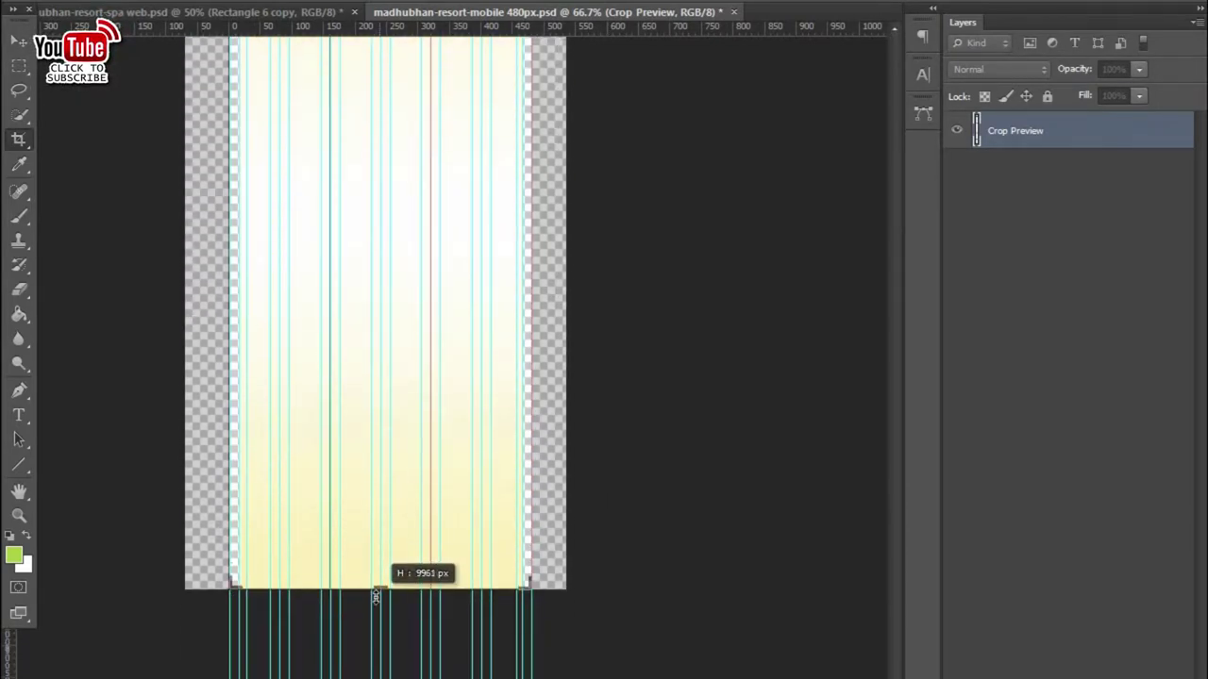
key("Return")
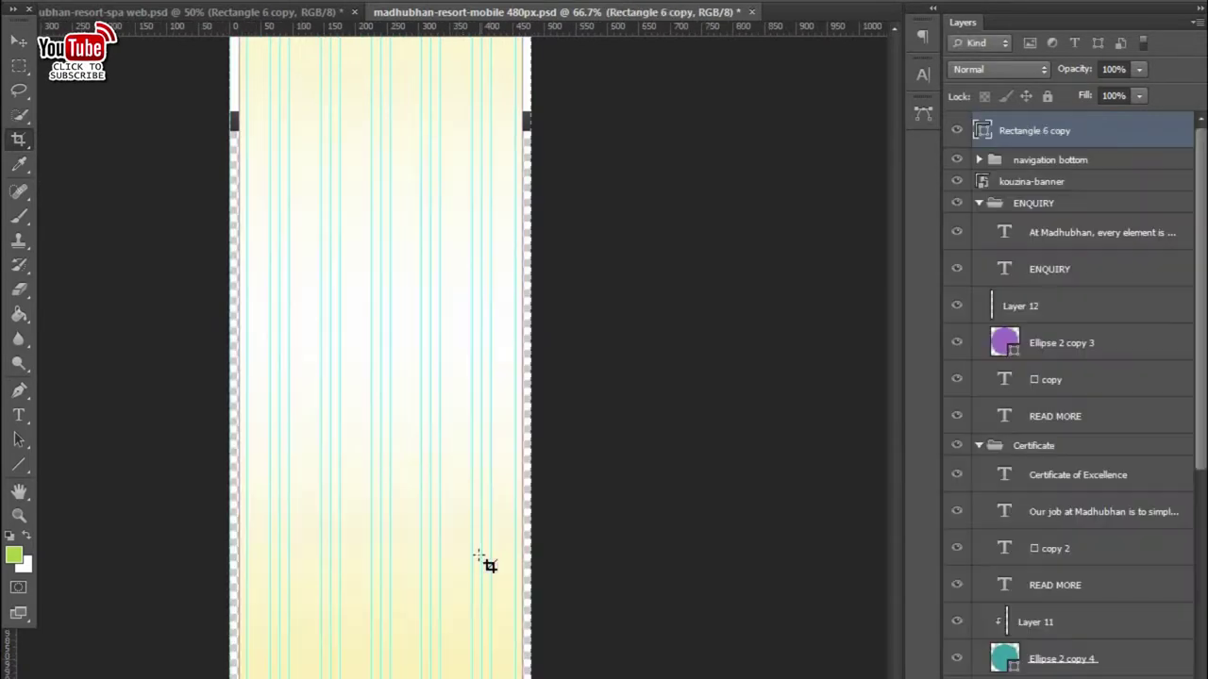
key("ctrl+minus")
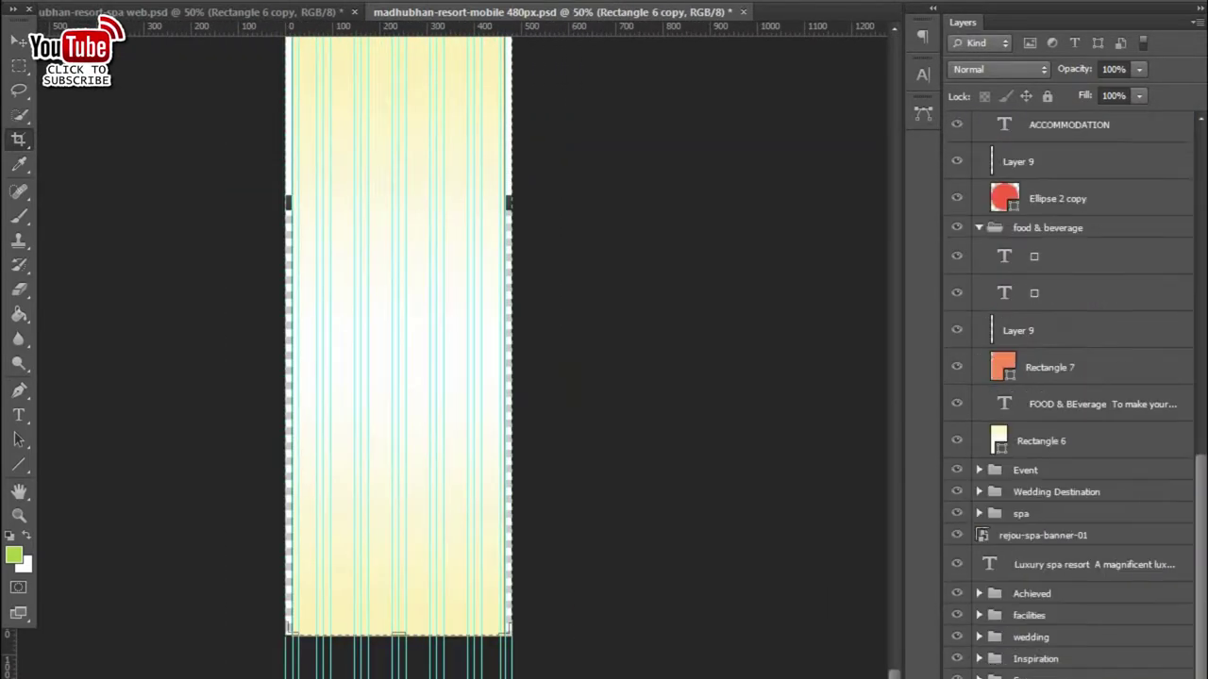
key("alt+comma")
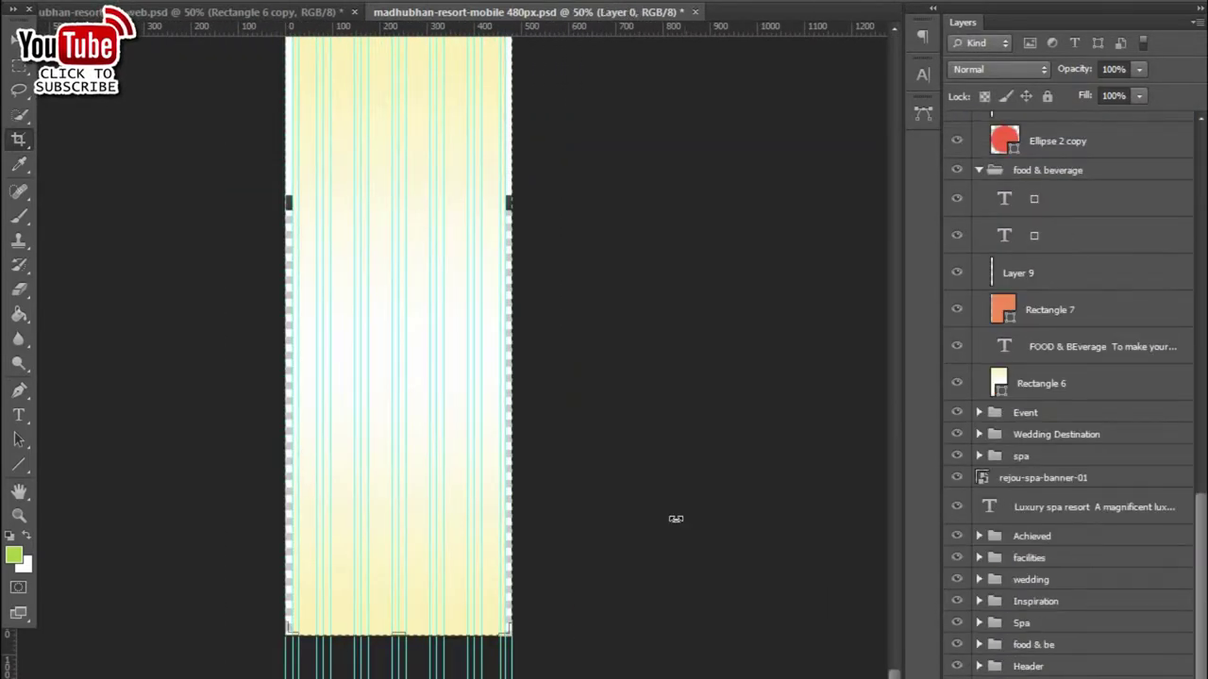
key("v")
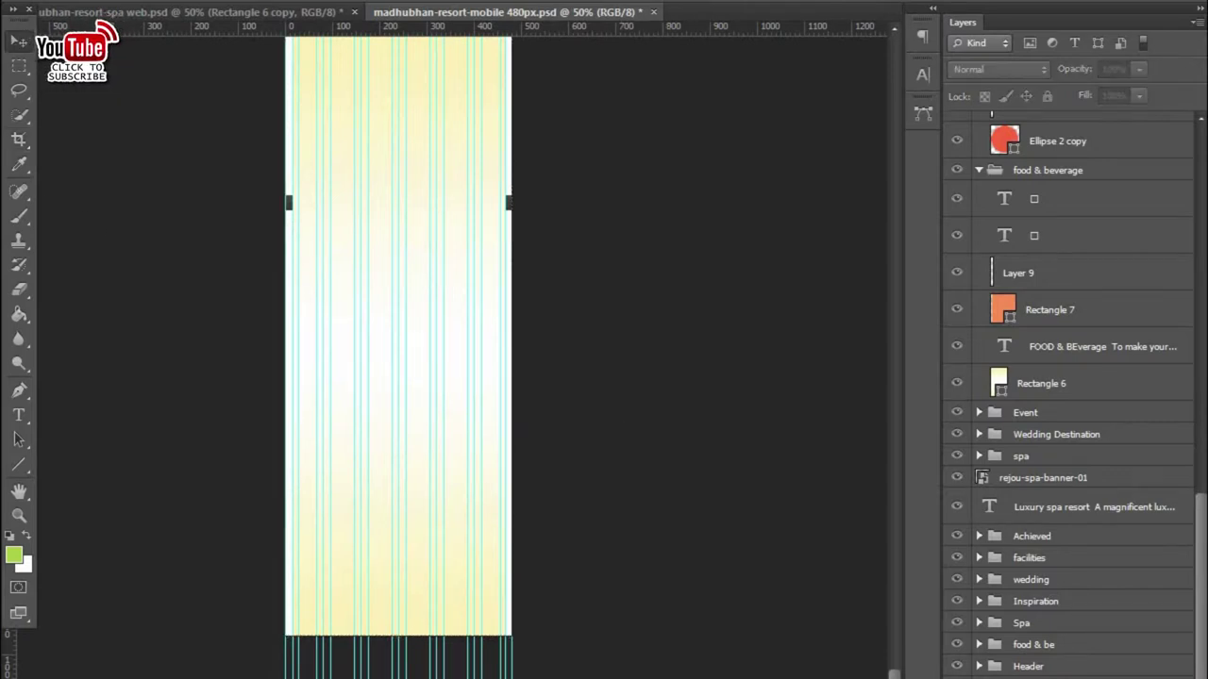
scroll(566, 340, "up", 2)
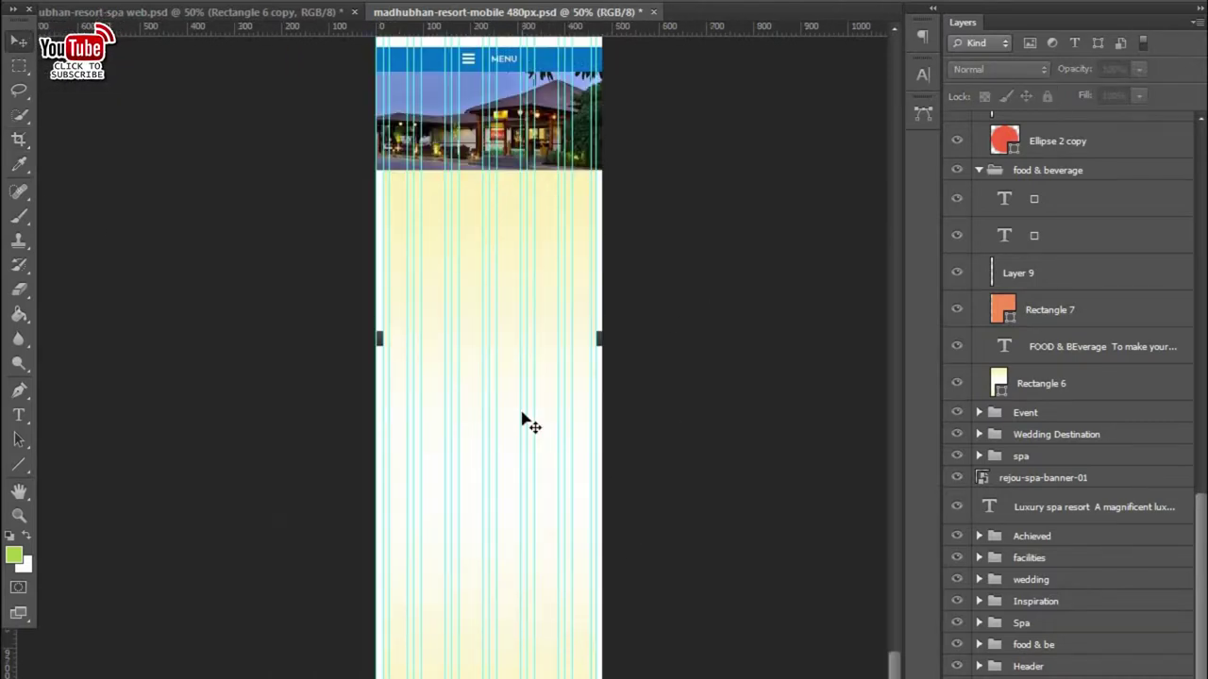
key("ctrl+plus")
key("ctrl+plus")
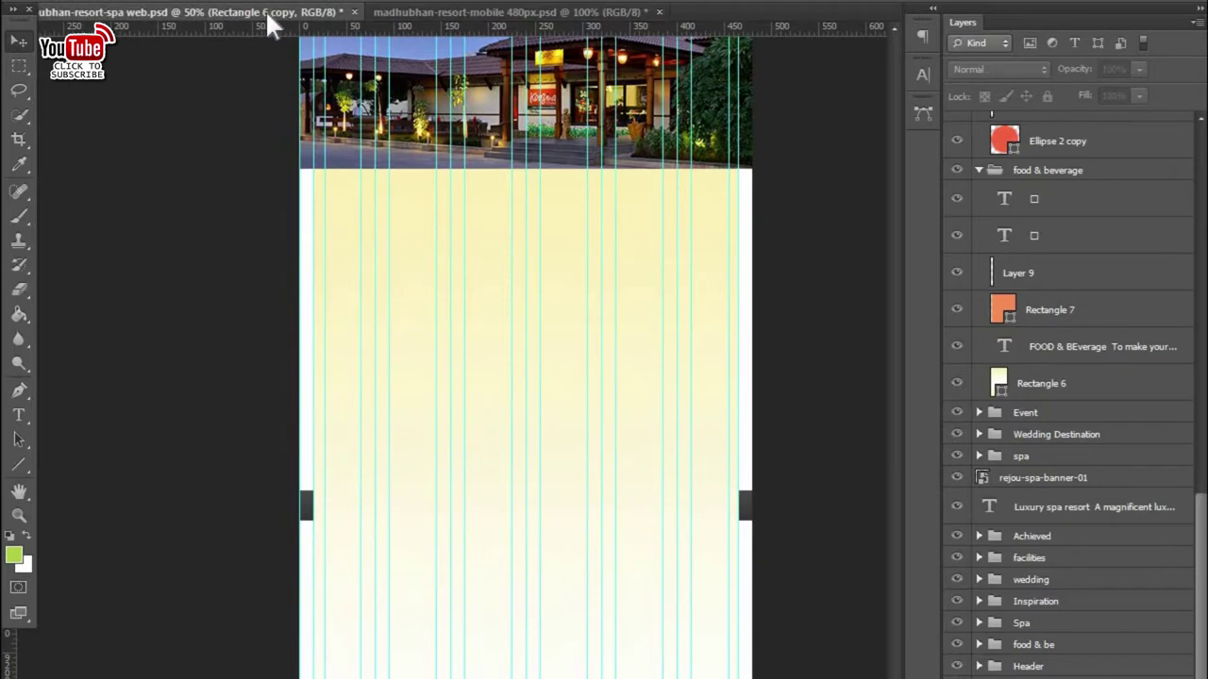
- Copy the For Events Contact and Toll Free text layers from the web mockup into the mobile document
left_click(262, 12)
left_click(142, 510)
left_click(158, 620, "shift")
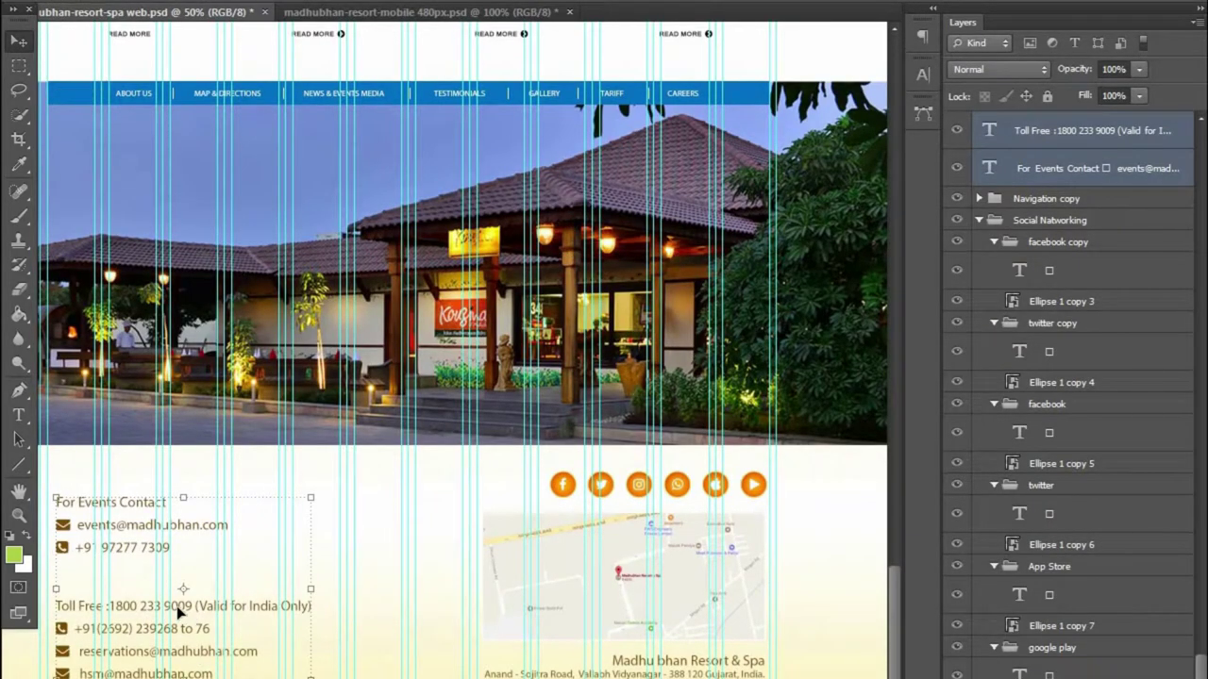
left_click_drag(179, 613, 533, 448)
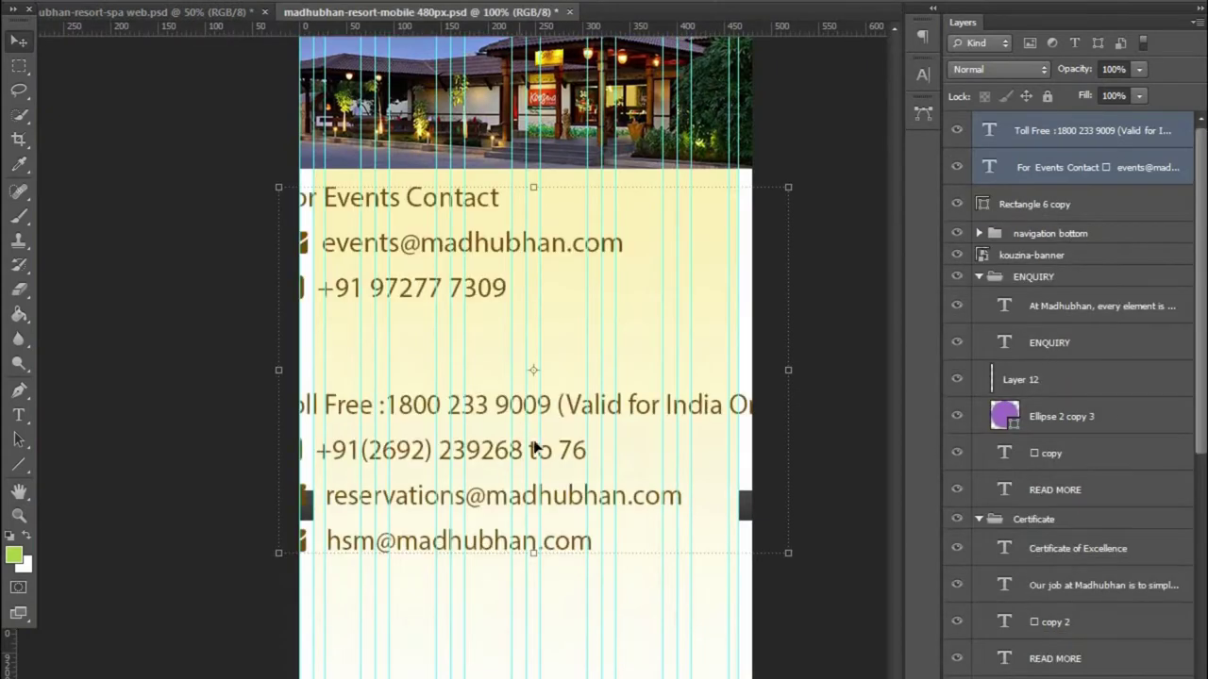
- Reduce the font sizes of the Toll Free and For Events Contact text
left_click(1023, 144)
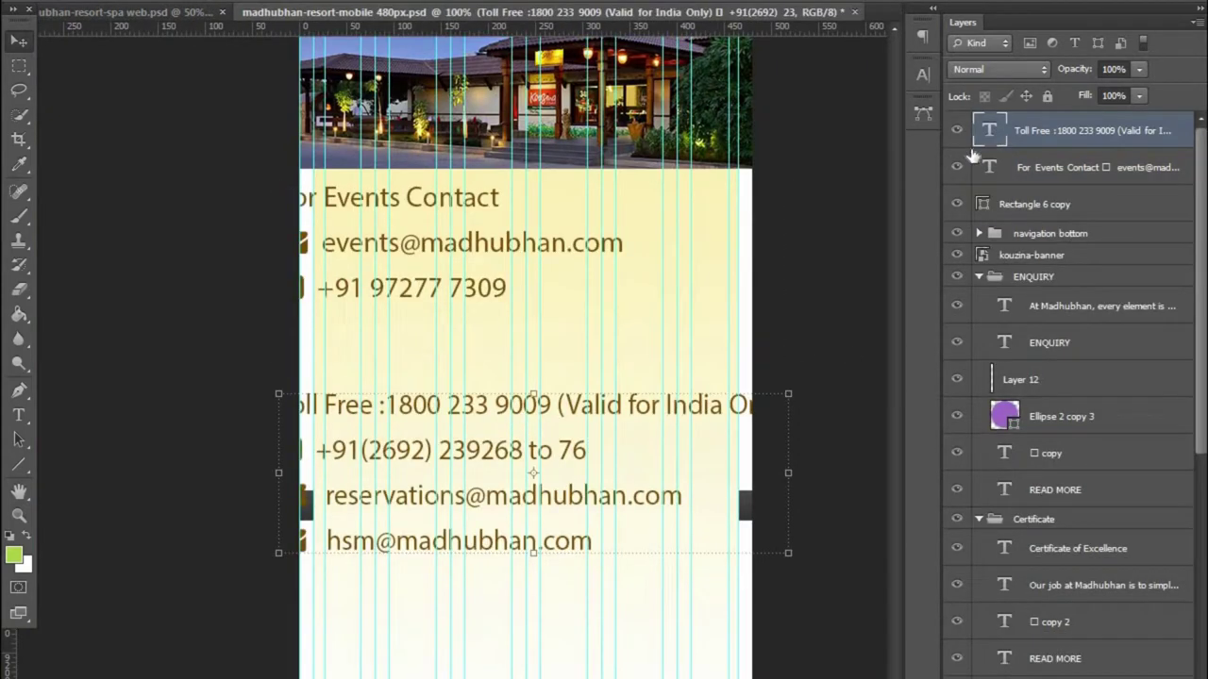
double_click(988, 130)
left_click(443, 3)
left_click(396, 197)
left_click(19, 41)
double_click(989, 167)
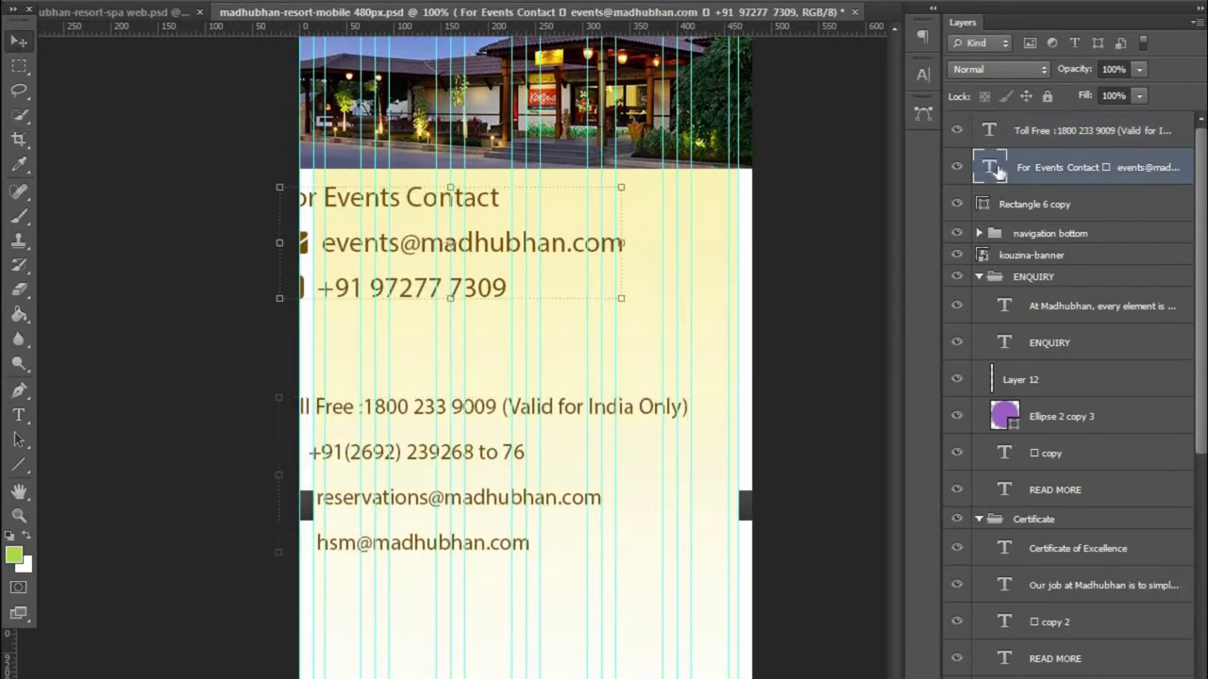
left_click(443, 2)
left_click(388, 199)
left_click(19, 41)
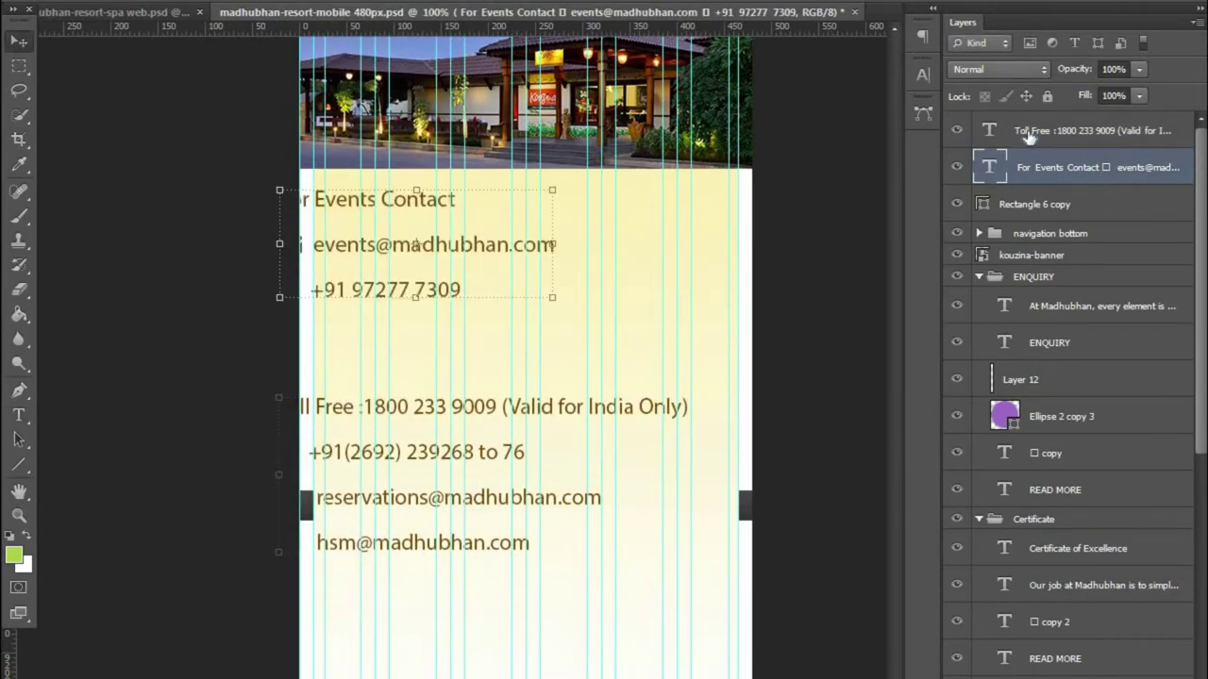
- Nudge both contact blocks into position on the yellow band
left_click(1024, 130, "ctrl")
key("shift+Right")
key("shift+Right")
key("shift+Right")
key("shift+Right")
key("shift+Right")
key("shift+Right")
key("shift+Down")
key("shift+Down")
key("shift+Down")
key("Left")
key("Left")
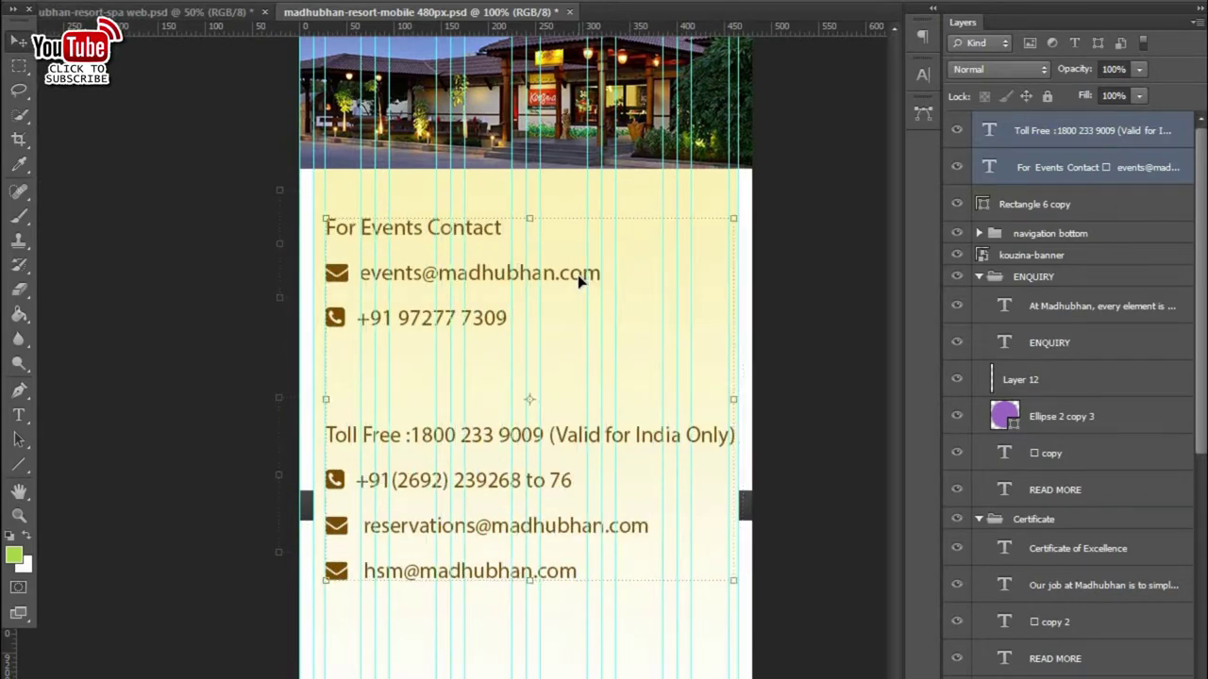
key("Left")
key("Left")
key("Left")
key("Left")
key("Left")
key("Left")
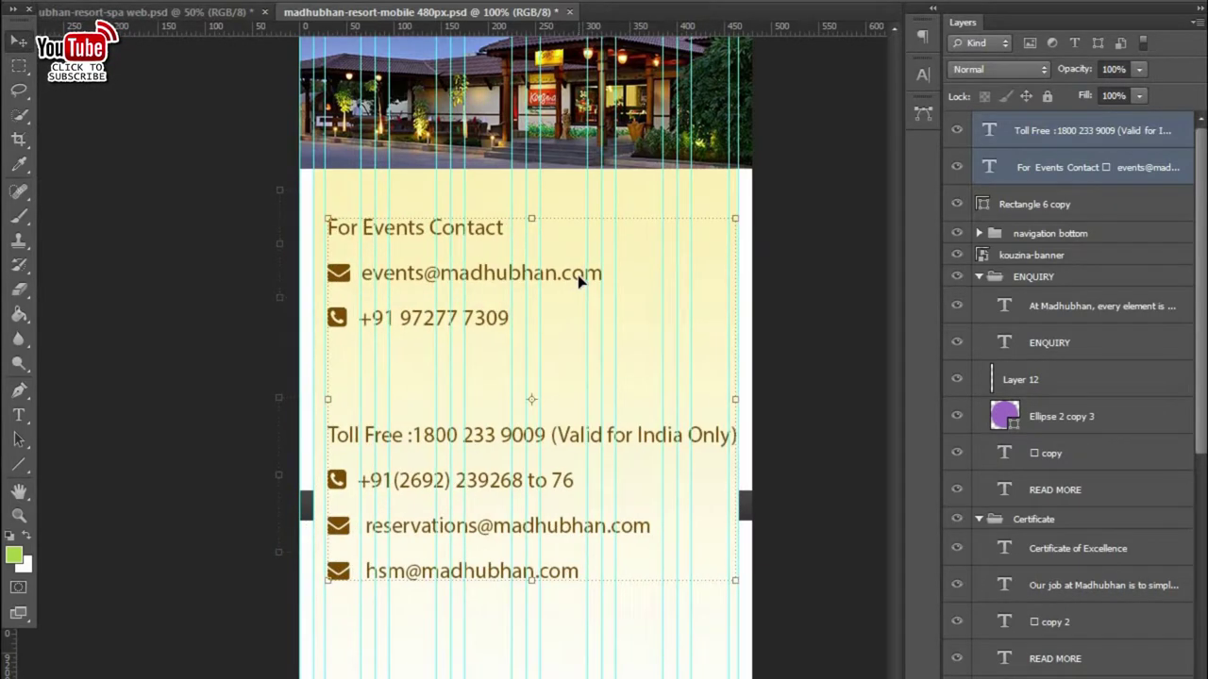
key("Up")
key("Up")
key("Up")
key("Up")
key("Up")
key("Up")
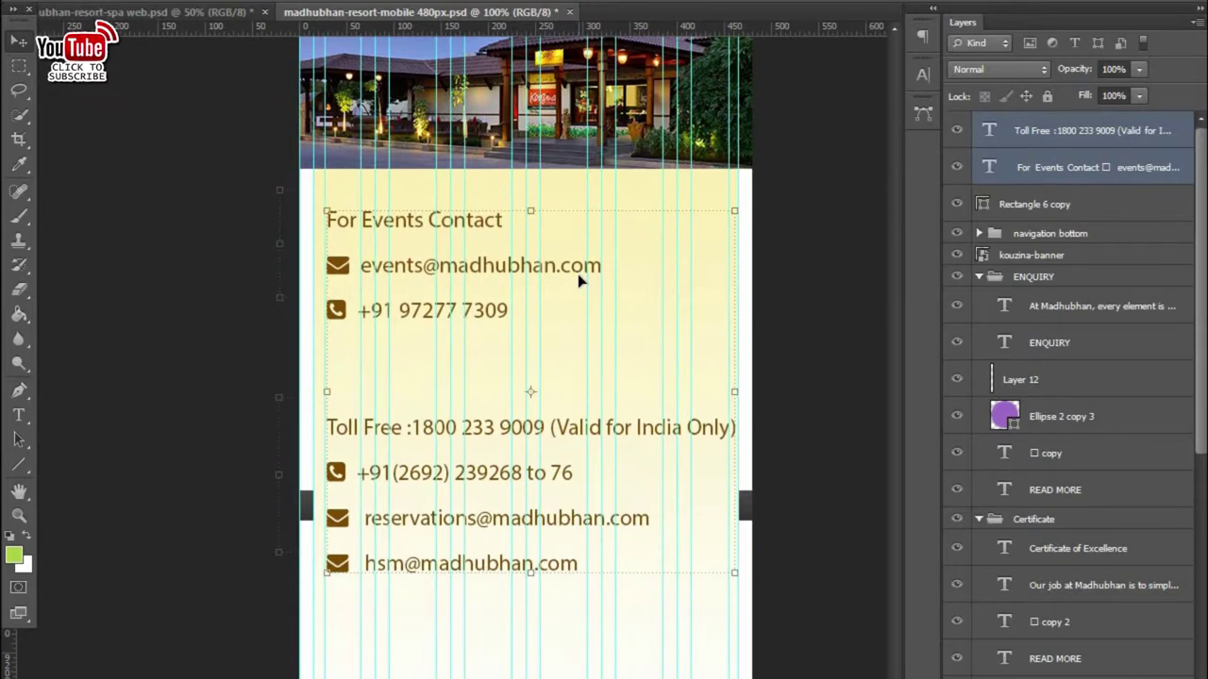
- Make the '(Valid for India Only)' note in the Toll Free text a smaller font size
key("ctrl+plus")
left_click(689, 422)
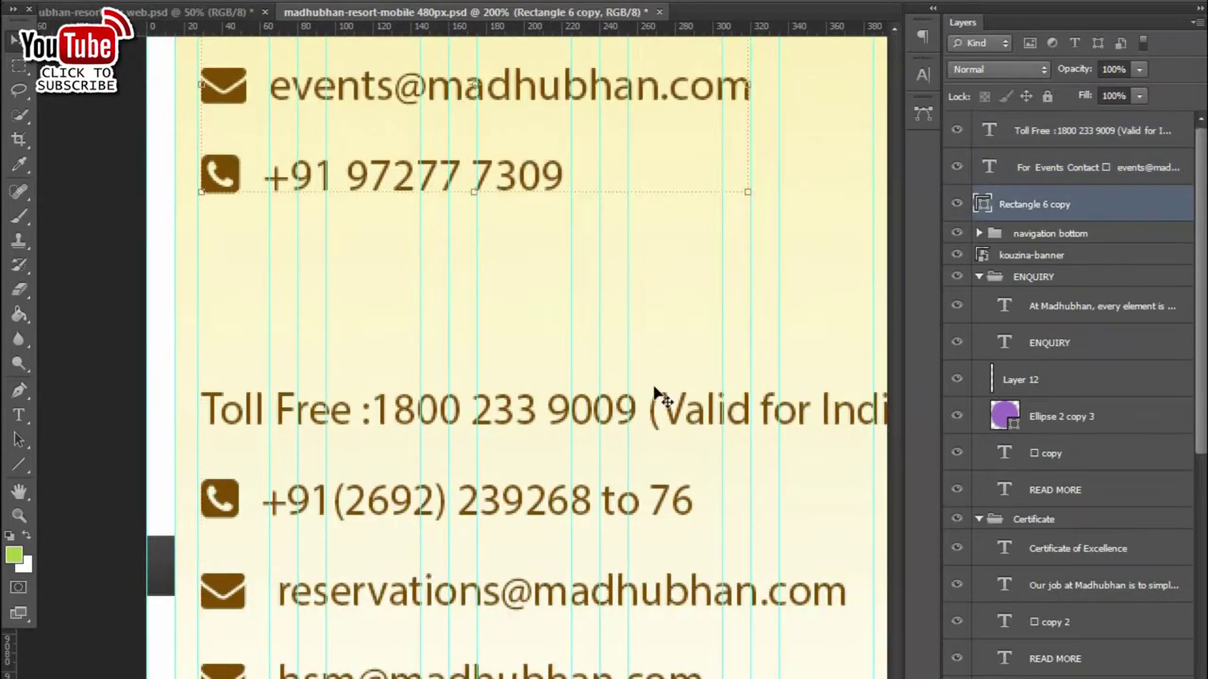
key("alt+bracketright")
left_click(18, 415)
left_click(647, 415)
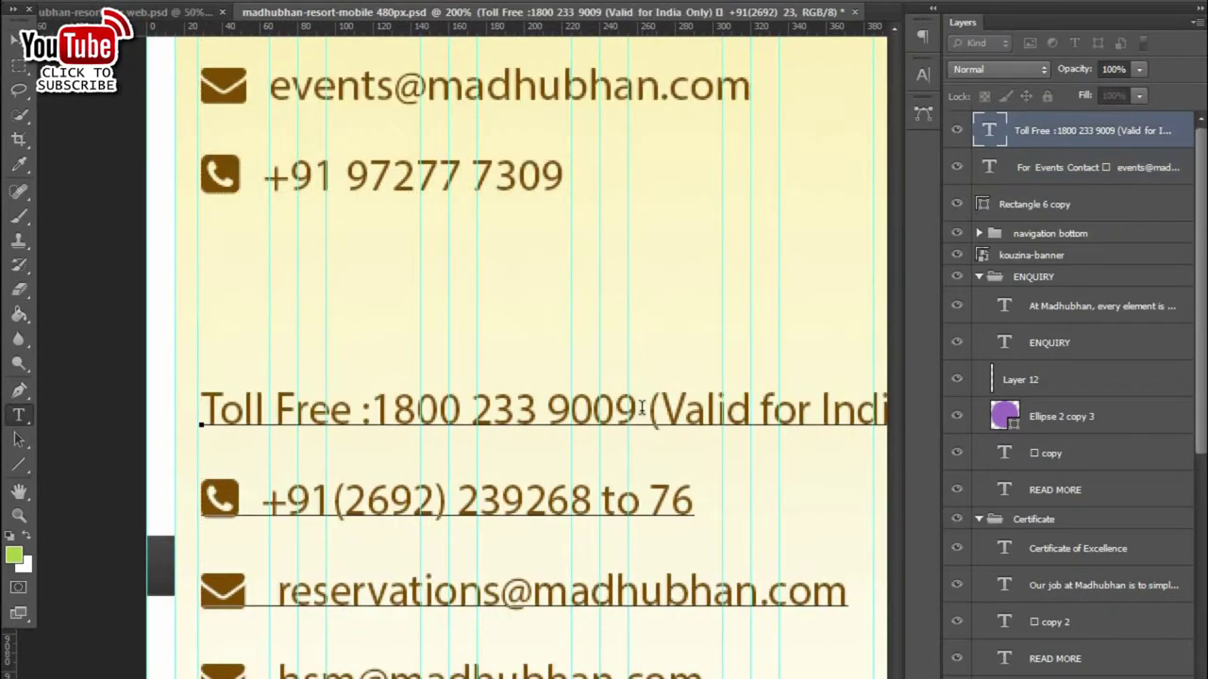
key("Return")
key("BackSpace")
key("ctrl+minus")
key("ctrl+plus")
left_click_drag(649, 415, 676, 426)
left_click(418, 8)
left_click(397, 195)
left_click(19, 42)
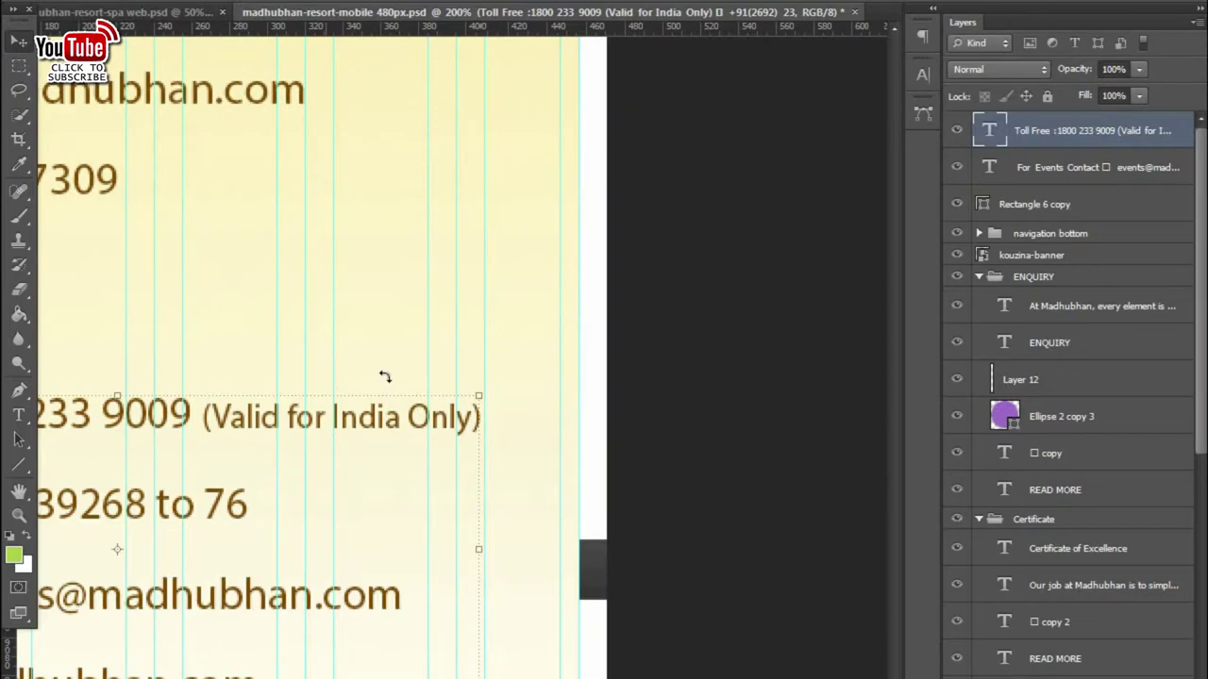
key("ctrl+minus")
key("ctrl+minus")
key("ctrl+plus")
- Raise the Toll Free block slightly, fine-tune both contact blocks, and return to the web mockup
left_click(278, 434)
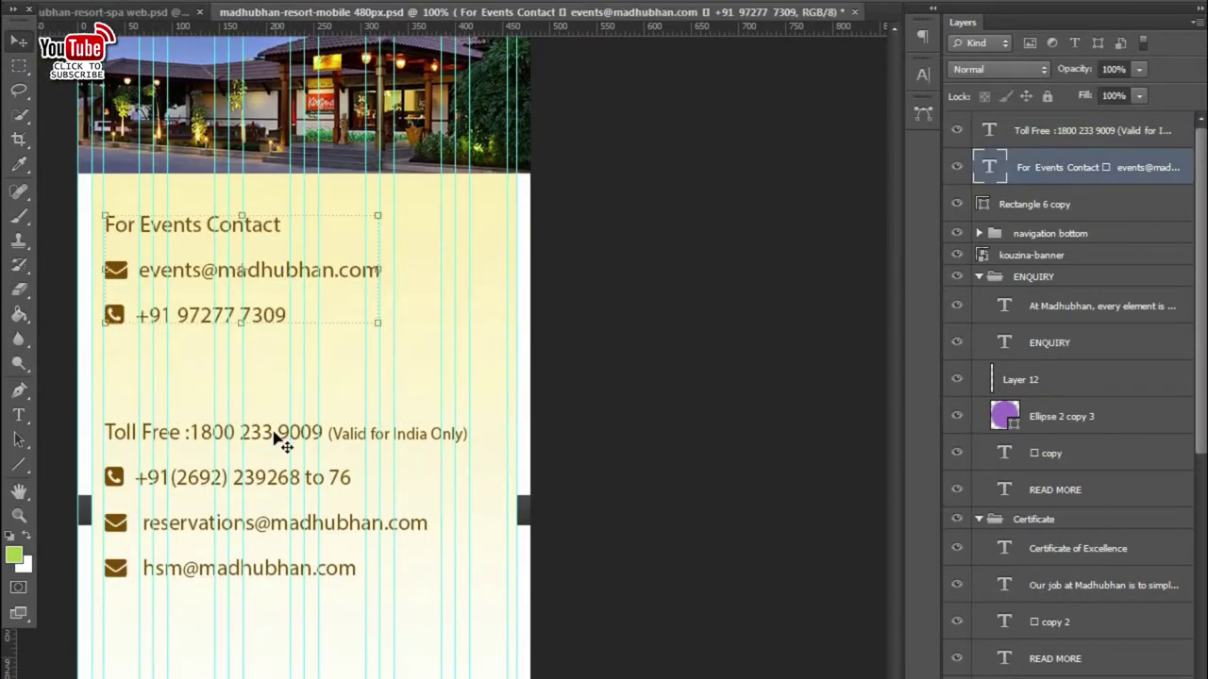
left_click(430, 438)
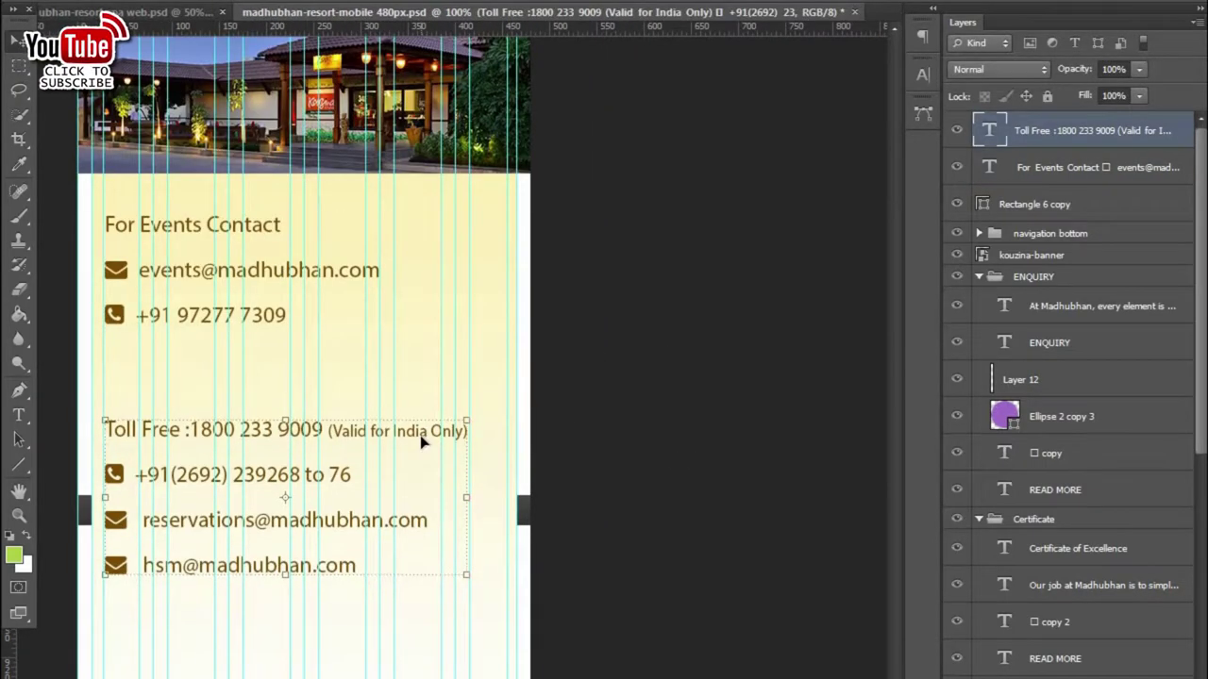
left_click_drag(429, 438, 431, 424)
left_click(344, 267, "shift")
key("shift+Down")
key("shift+Right")
key("shift+Right")
key("shift+Up")
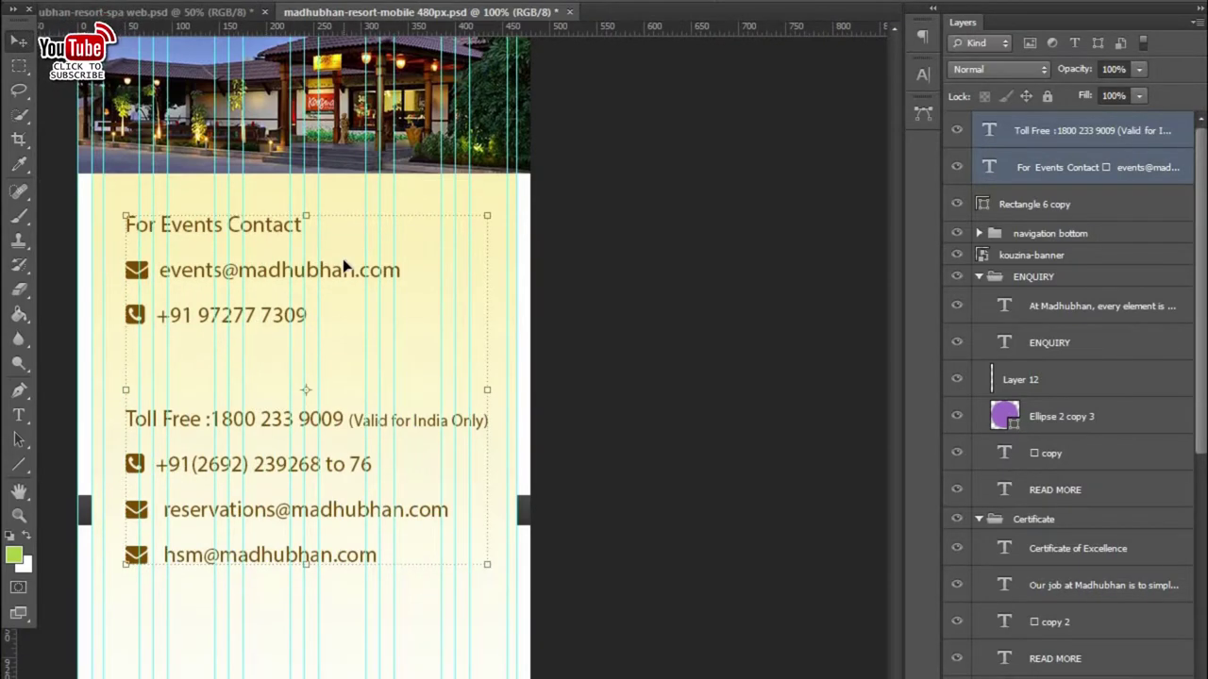
key("ctrl+Tab")
scroll(364, 642, "down", 1)
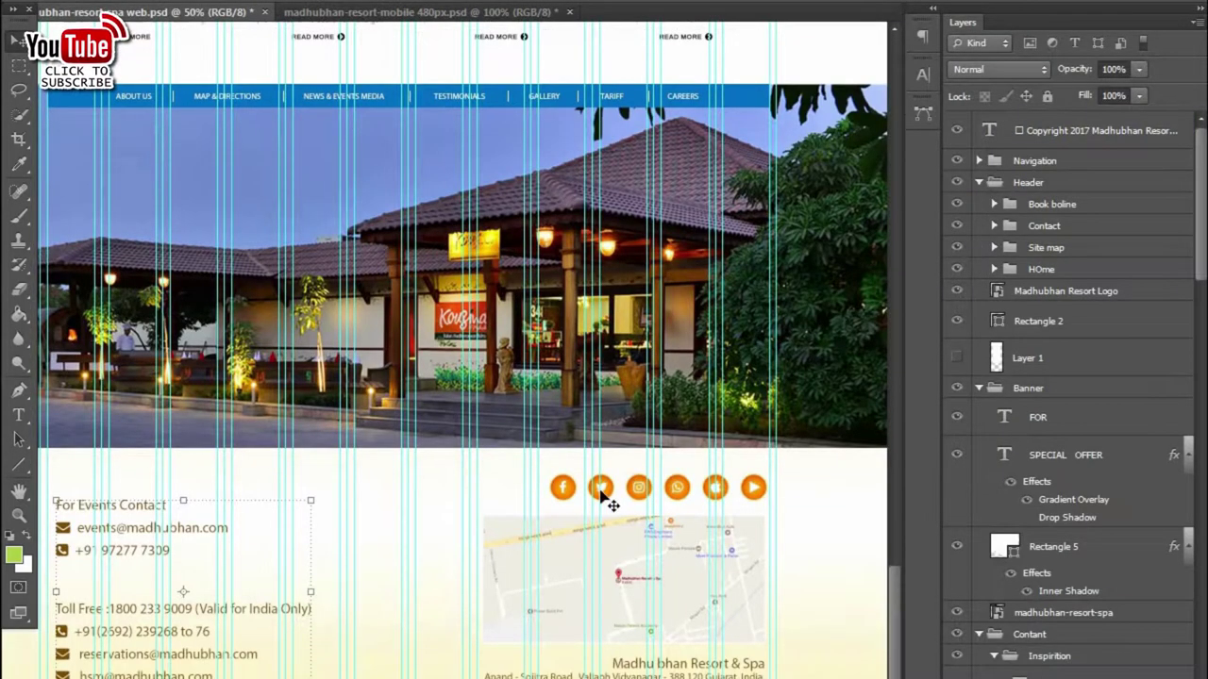
- Copy the social icons group into the mobile mockup and nudge it into place
left_click(563, 487)
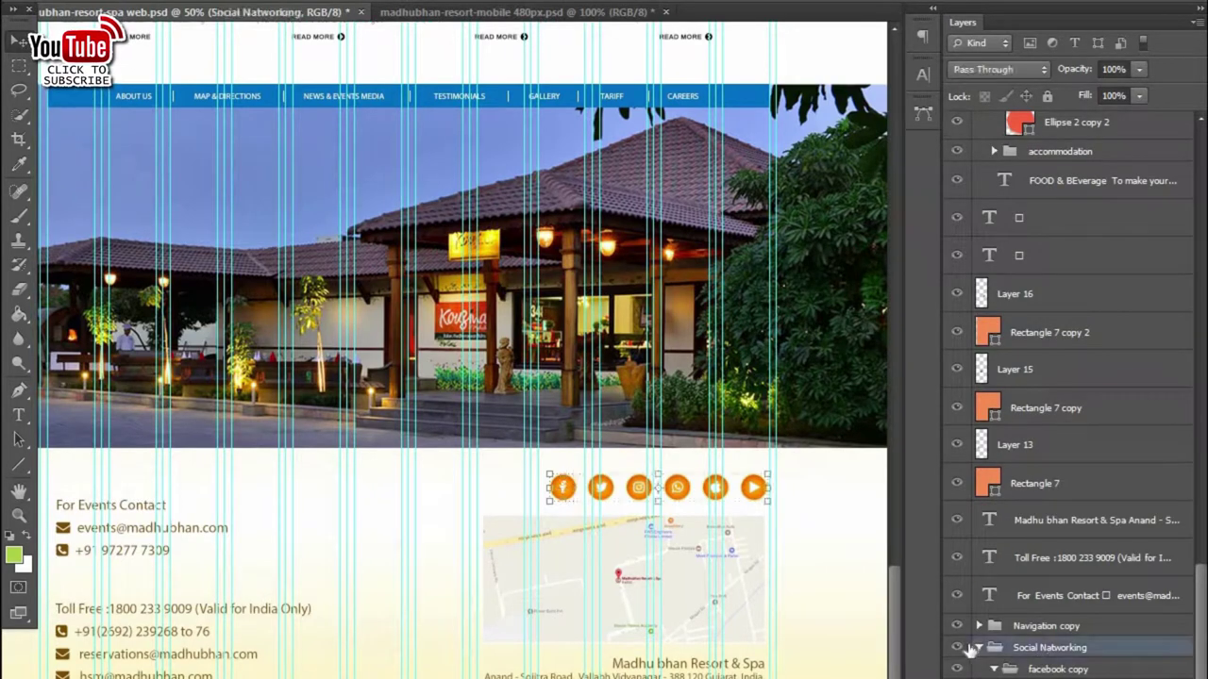
left_click(1019, 649)
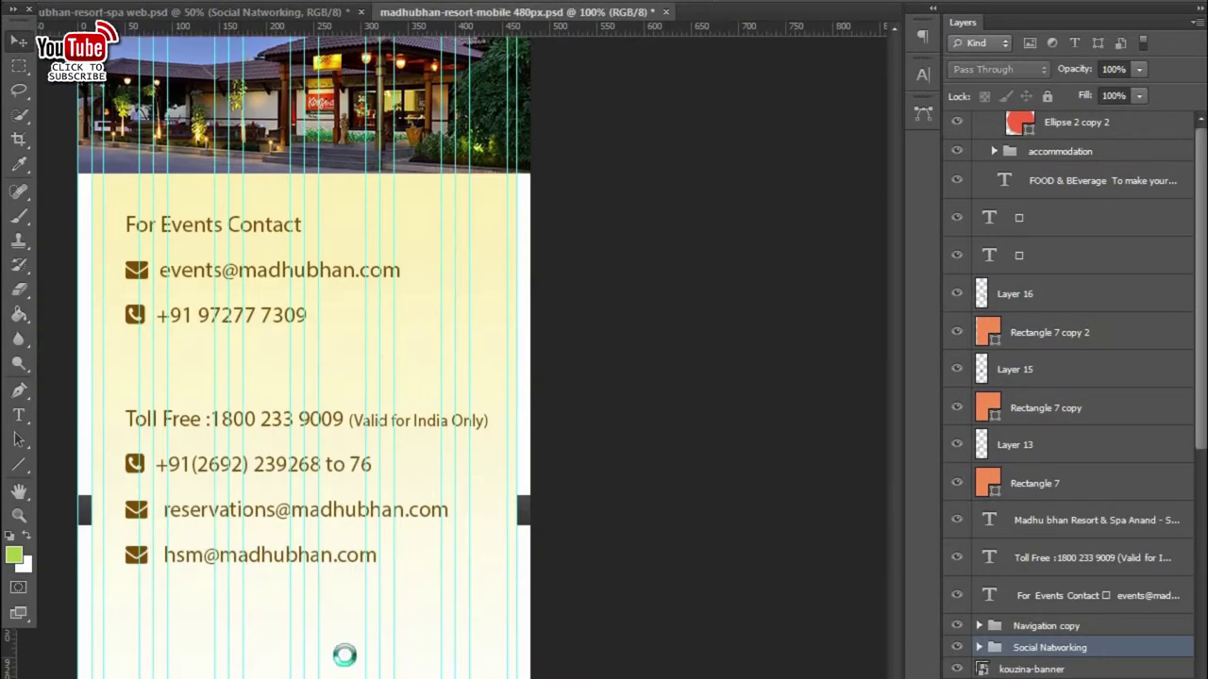
mouse_move(709, 495)
left_mouse_down()
mouse_move(457, 658)
mouse_move(650, 571)
left_mouse_up()
scroll(458, 658, "up", 5)
scroll(457, 657, "down", 5)
key("shift+Right")
key("shift+Right")
key("shift+Right")
key("shift+Right")
key("shift+Right")
key("shift+Right")
key("shift+Up")
key("shift+Up")
key("shift+Up")
key("shift+Up")
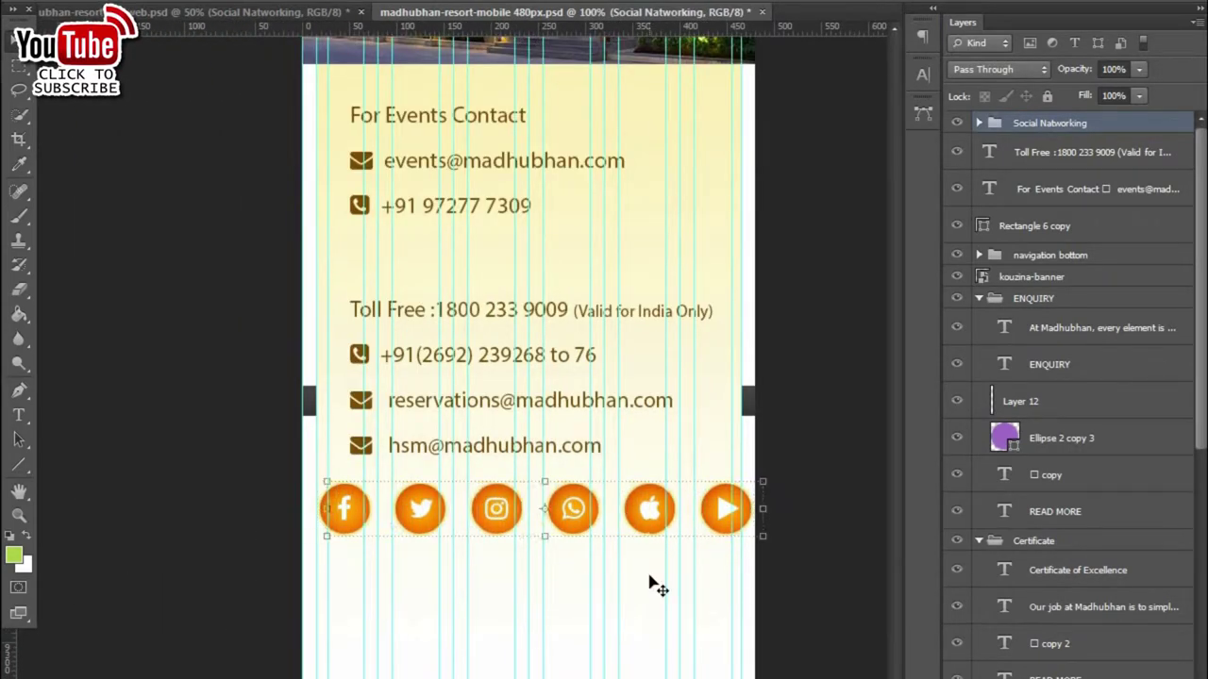
key("shift+Right")
key("shift+Right")
key("shift+Right")
key("shift+Right")
key("shift+Right")
key("shift+Left")
key("shift+Left")
key("shift+Left")
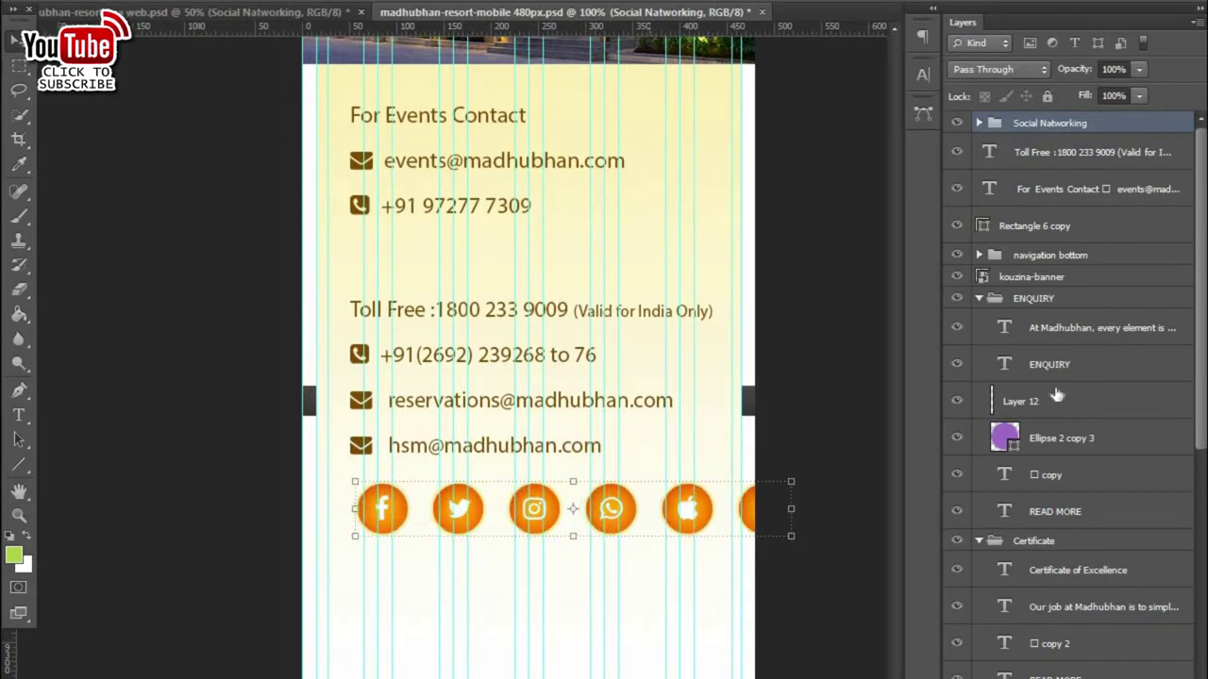
- Try moving the Twitter through Google Play icons down into a second row
left_click(979, 124)
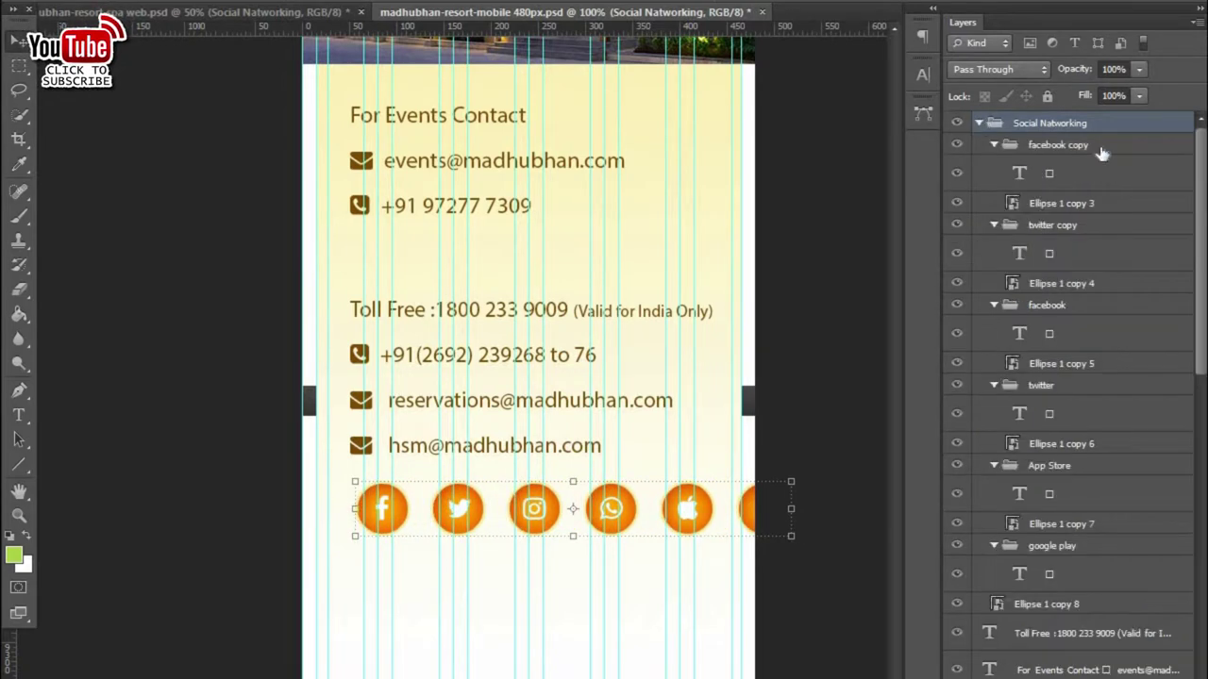
left_click(1002, 146)
left_click(995, 145)
left_click(994, 167)
left_click(994, 188)
left_click(994, 209)
left_click(993, 231)
left_click(993, 253)
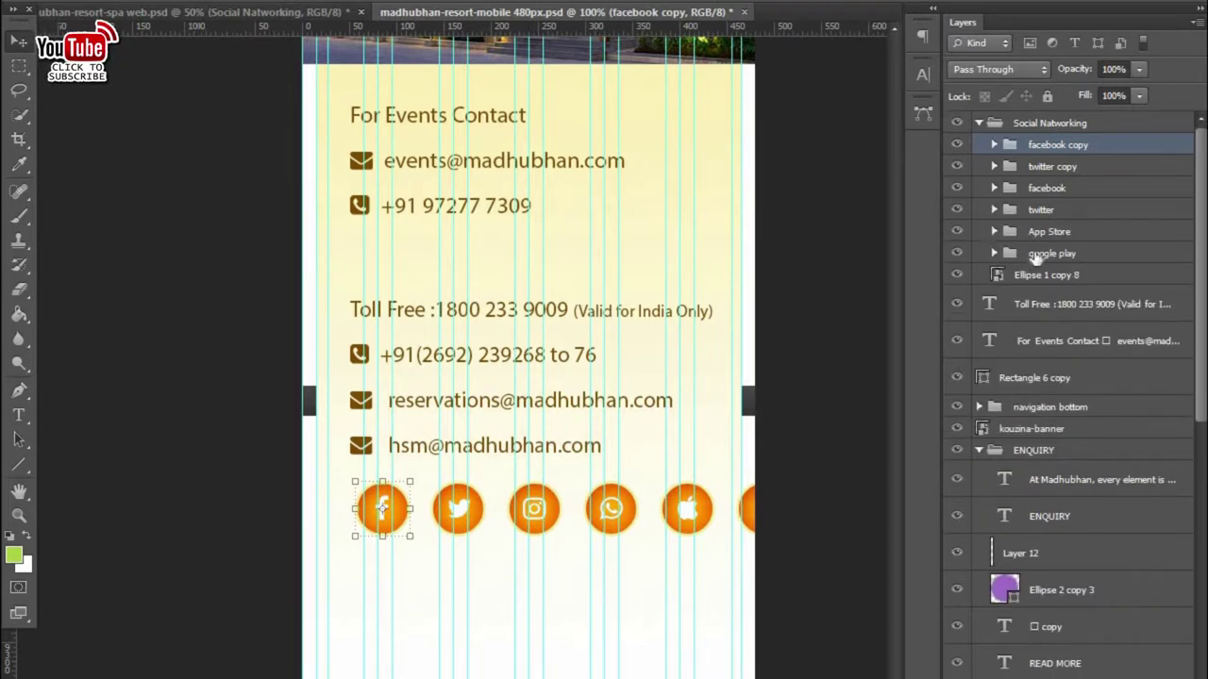
left_click(1035, 255)
left_click(1061, 209, "shift")
key("shift+Down")
key("shift+Down")
key("shift+Down")
key("shift+Down")
key("shift+Down")
key("shift+Down")
key("shift+Left")
key("shift+Left")
key("shift+Left")
key("shift+Left")
key("shift+Left")
key("shift+Left")
key("shift+Left")
key("shift+Left")
key("shift+Left")
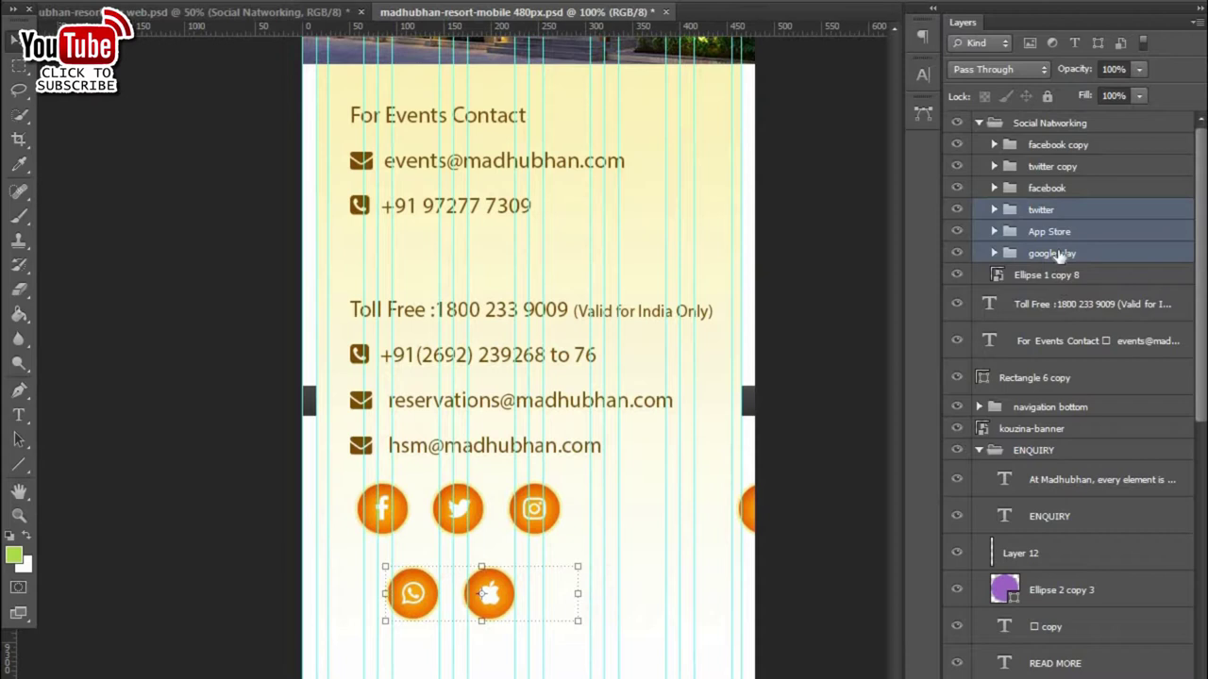
left_click(1096, 281)
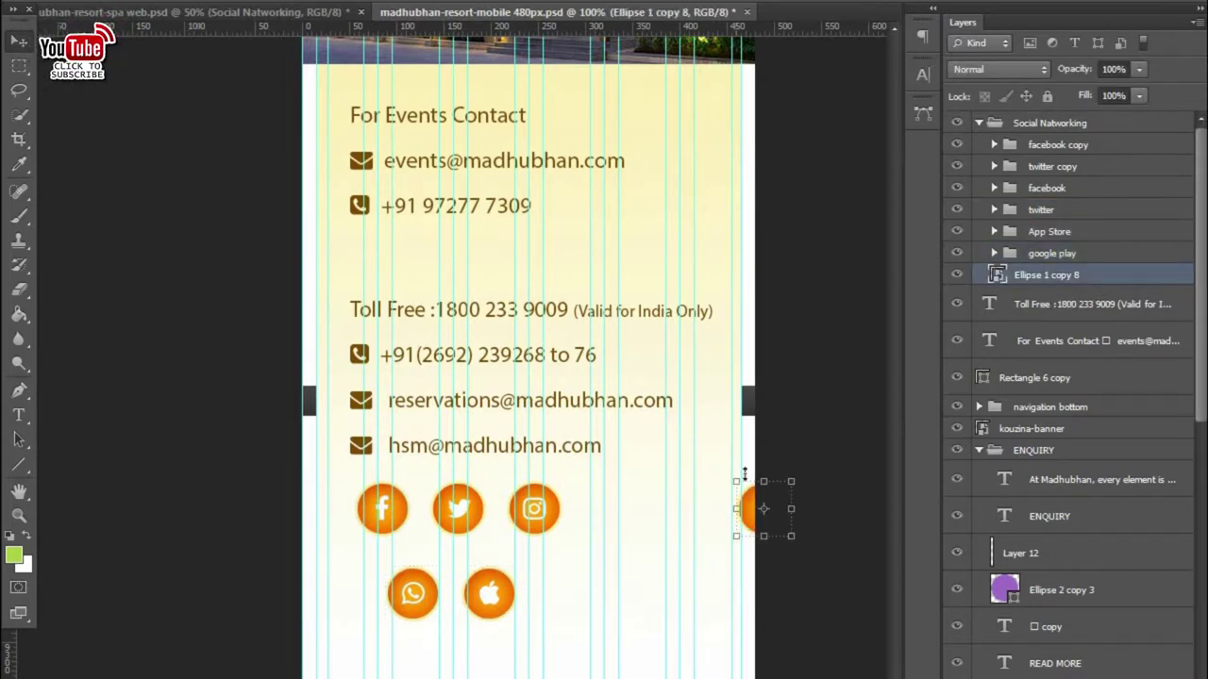
- Undo the rearrangement and scale the icon row down toward the 480px page width
key("ctrl+alt+z")
key("ctrl+alt+z")
key("ctrl+alt+z")
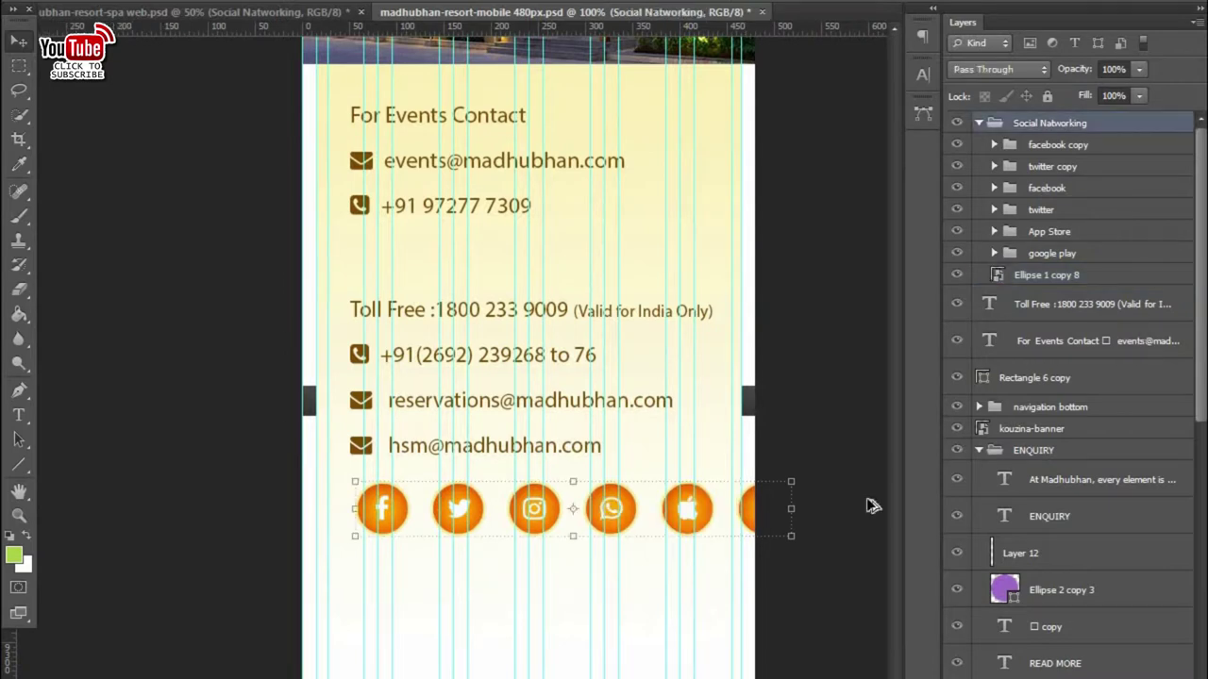
key("ctrl+alt+z")
key("ctrl+alt+z")
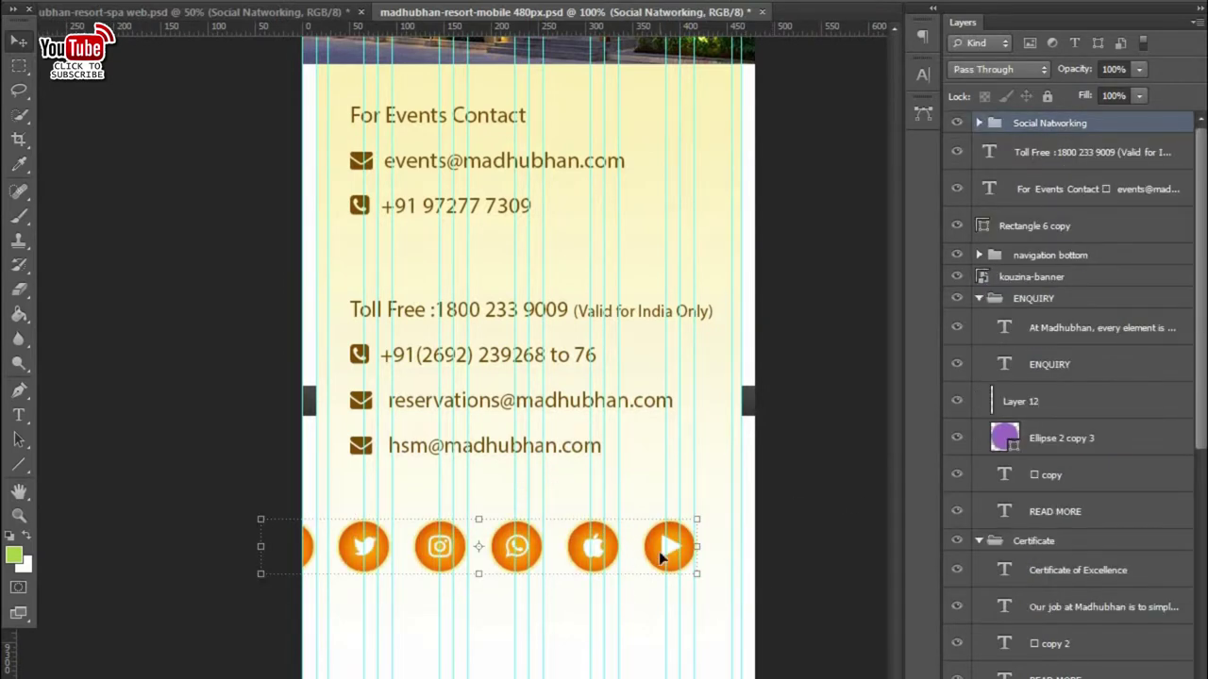
left_click_drag(699, 515, 651, 534)
key("Return")
scroll(1066, 396, "down", 5)
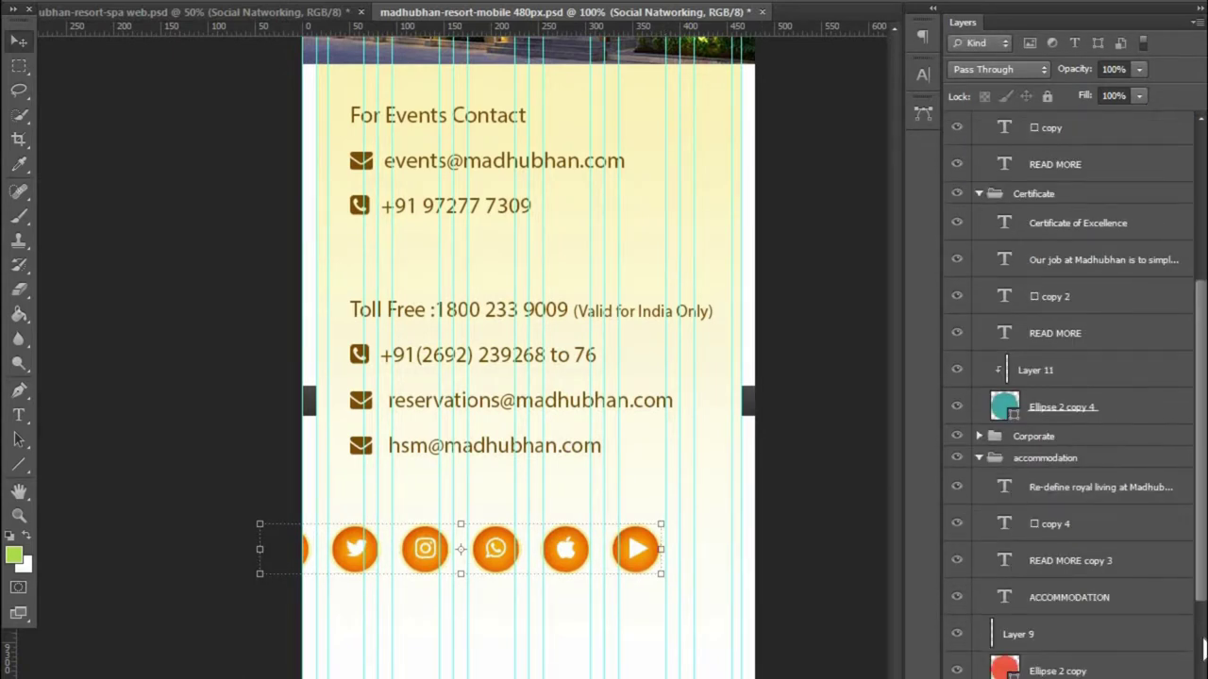
scroll(1066, 396, "down", 3)
scroll(1066, 396, "down", 5)
- Select the Social Natworking group for Free Transform, dismissing the locked-layer warning
key("ctrl+alt+a")
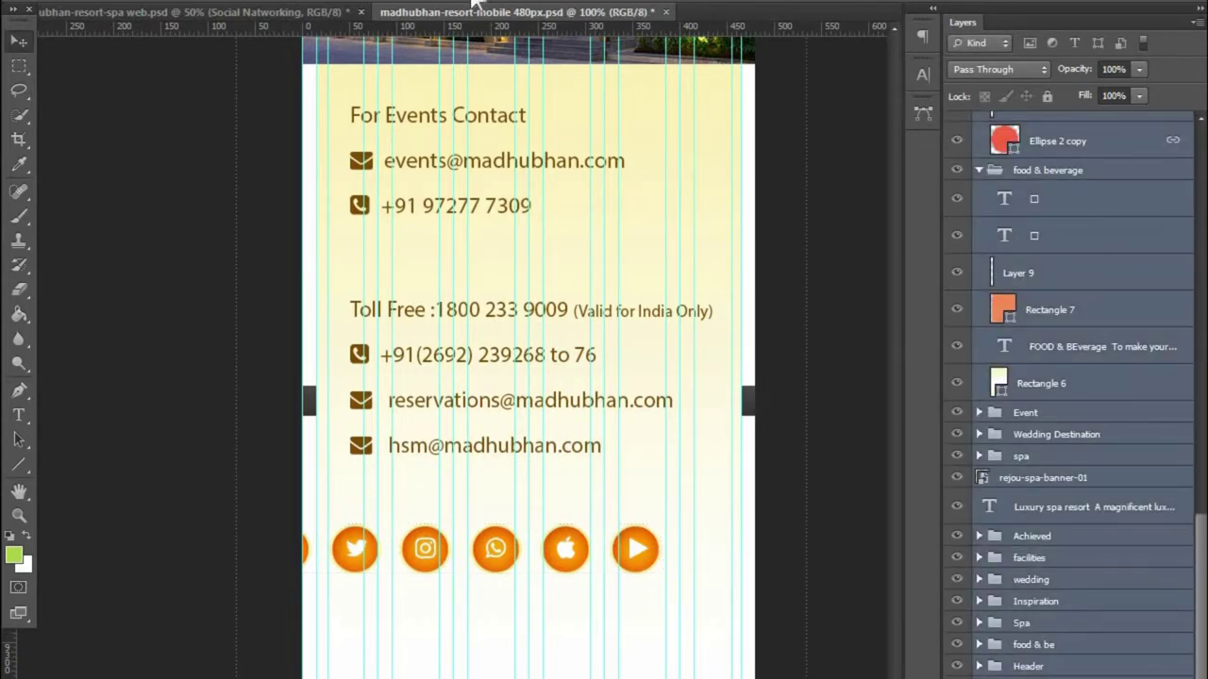
scroll(1201, 411, "up", 10)
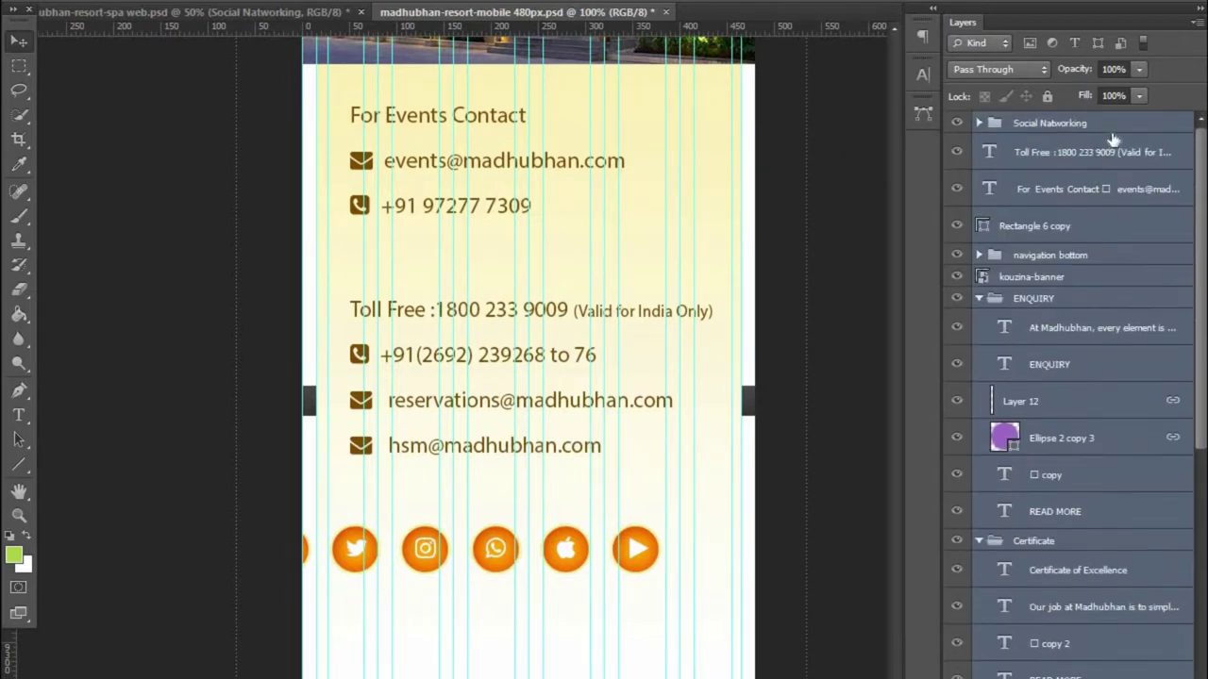
left_click(1110, 135)
scroll(1153, 337, "down", 5)
scroll(1066, 397, "down", 10)
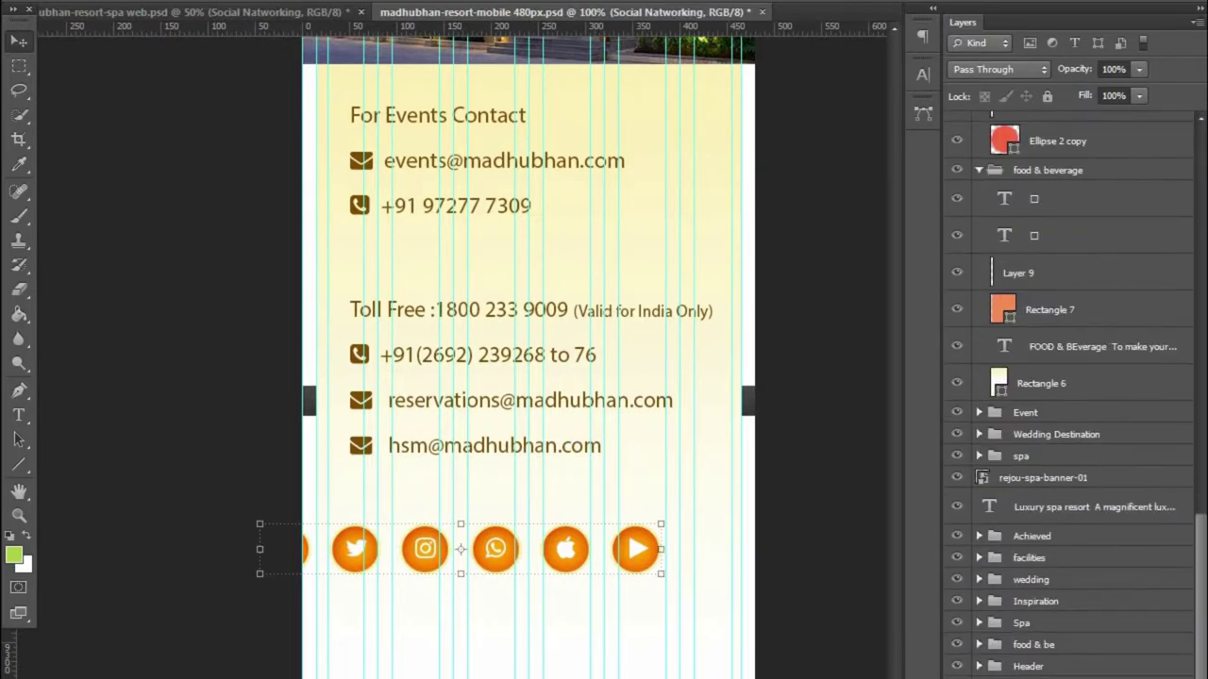
scroll(1066, 377, "up", 5)
scroll(1067, 377, "up", 5)
key("ctrl+t")
key("Return")
- Centre the Social Natworking icon row and start a horizontal divider line above it
left_click(1078, 132)
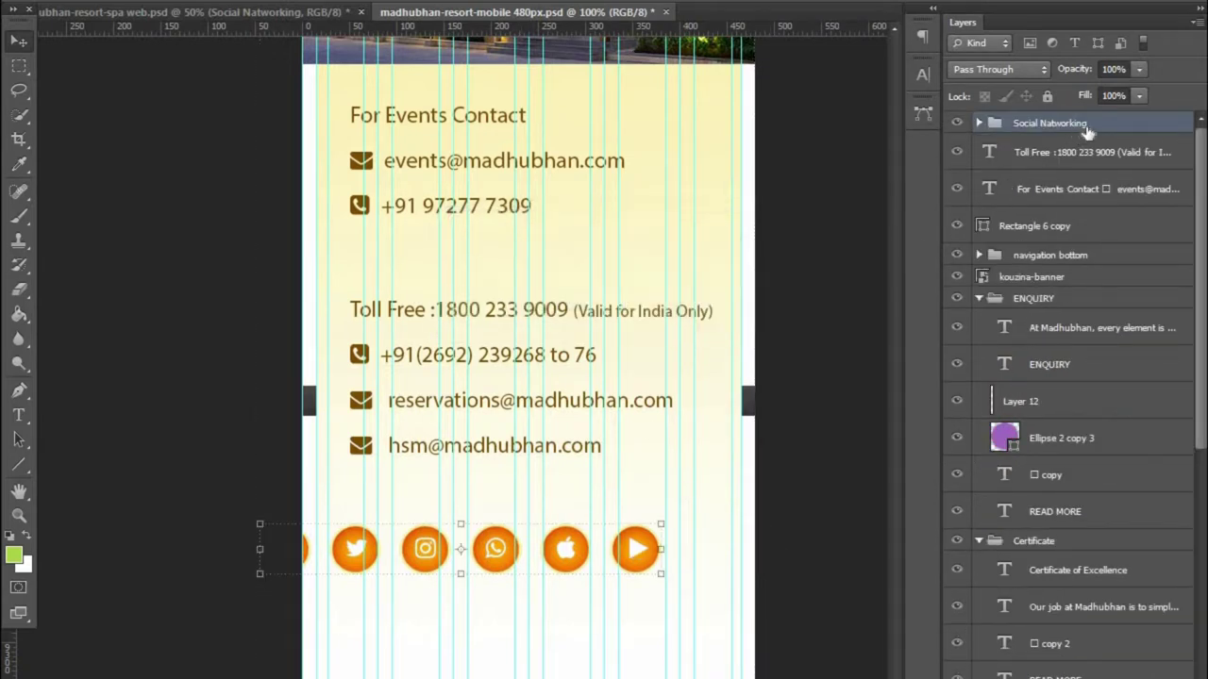
key("shift+Right")
key("shift+Right")
key("shift+Right")
key("shift+Right")
key("shift+Right")
key("shift+Right")
key("shift+Up")
key("shift+Up")
key("shift+Up")
key("shift+Down")
key("Right")
key("Right")
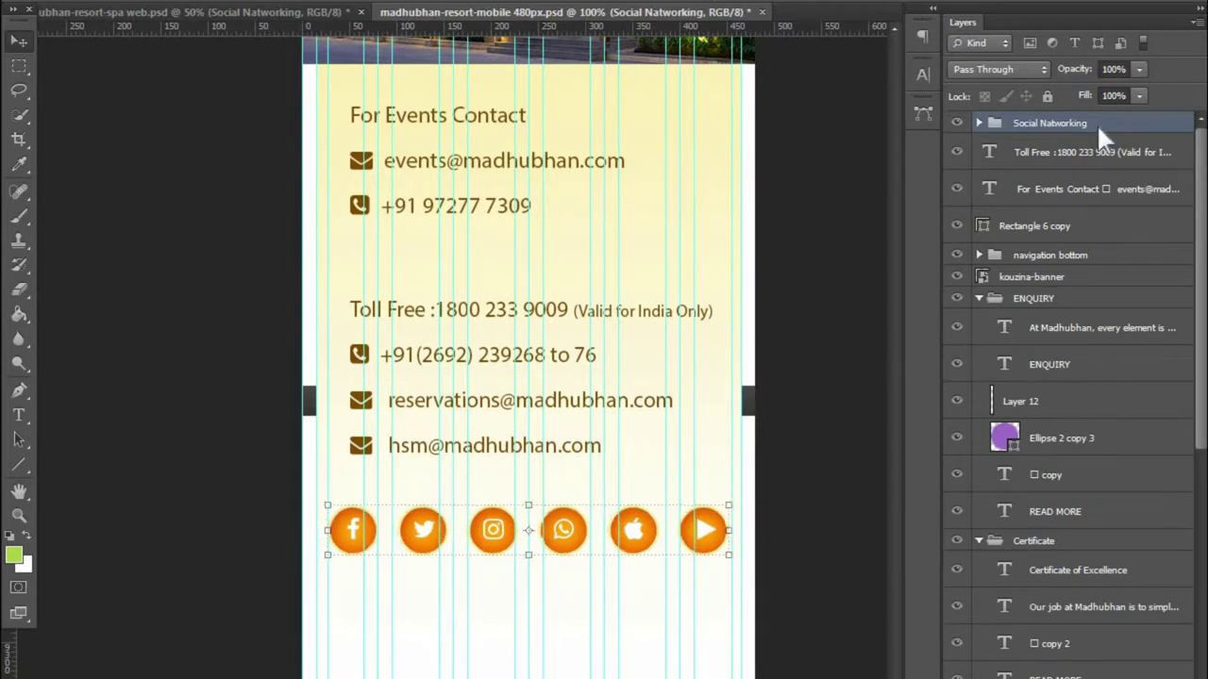
key("Down")
key("Down")
scroll(1099, 132, "down", 2)
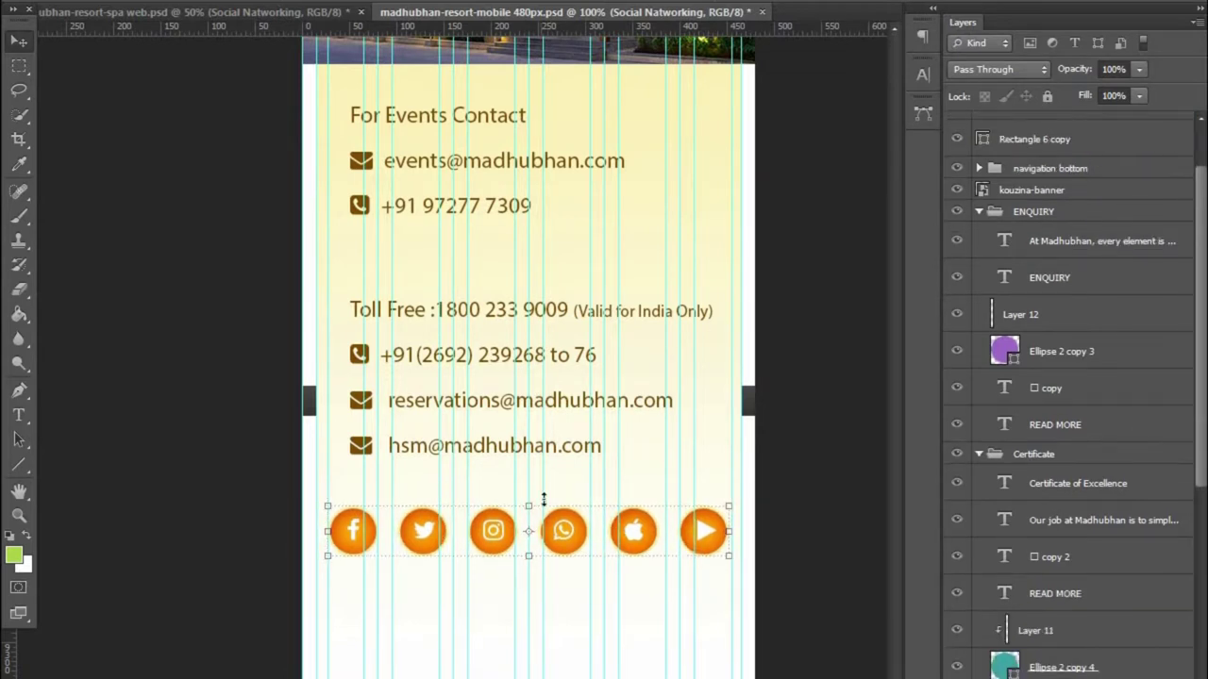
key("shift+Down")
key("shift+Down")
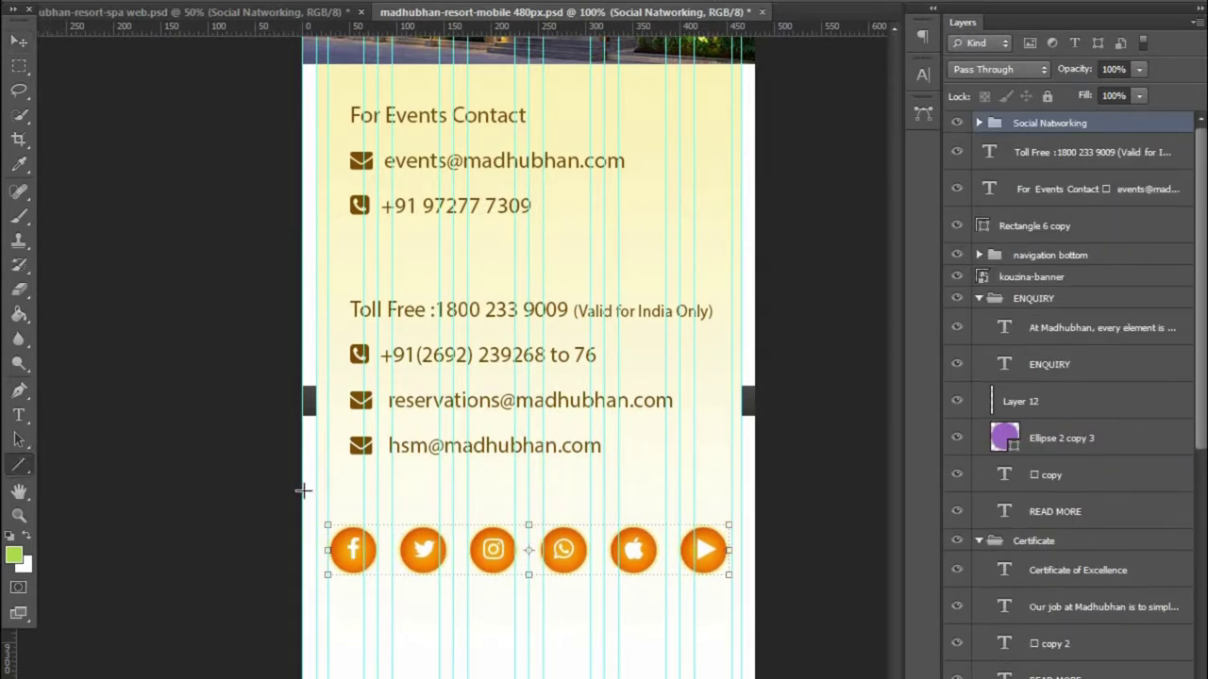
left_click_drag(316, 484, 743, 484)
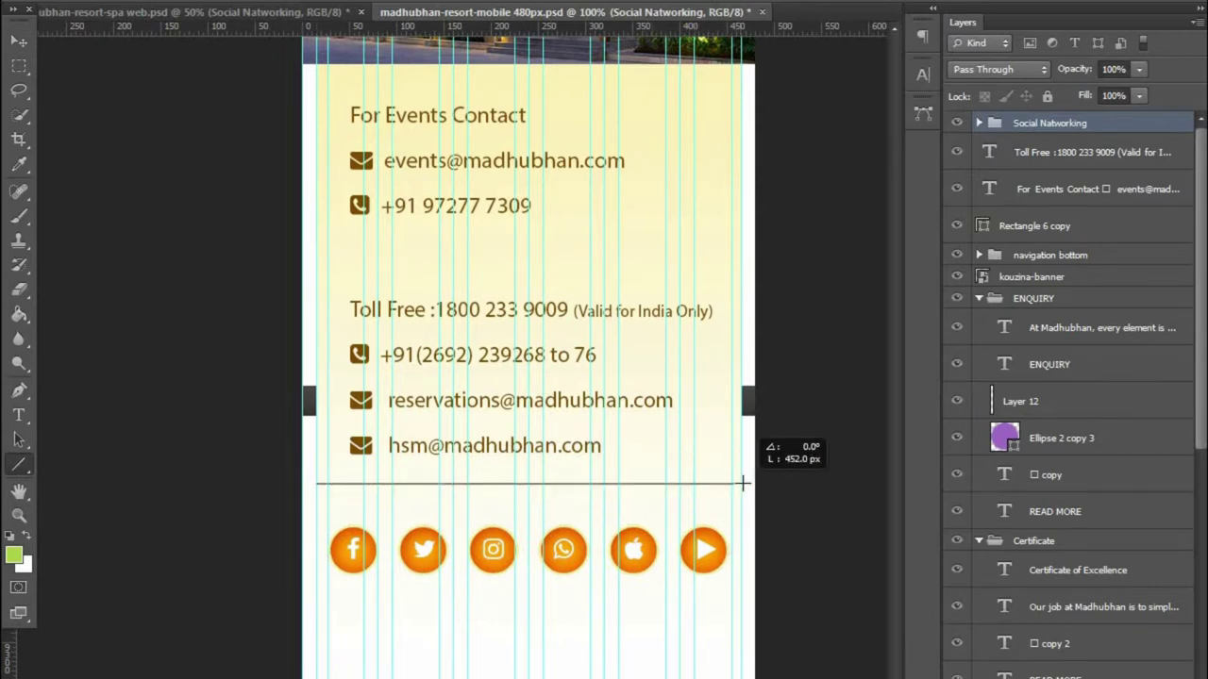
- Finish the divider line and nudge it and the social icons down
left_click_drag(741, 487, 741, 485)
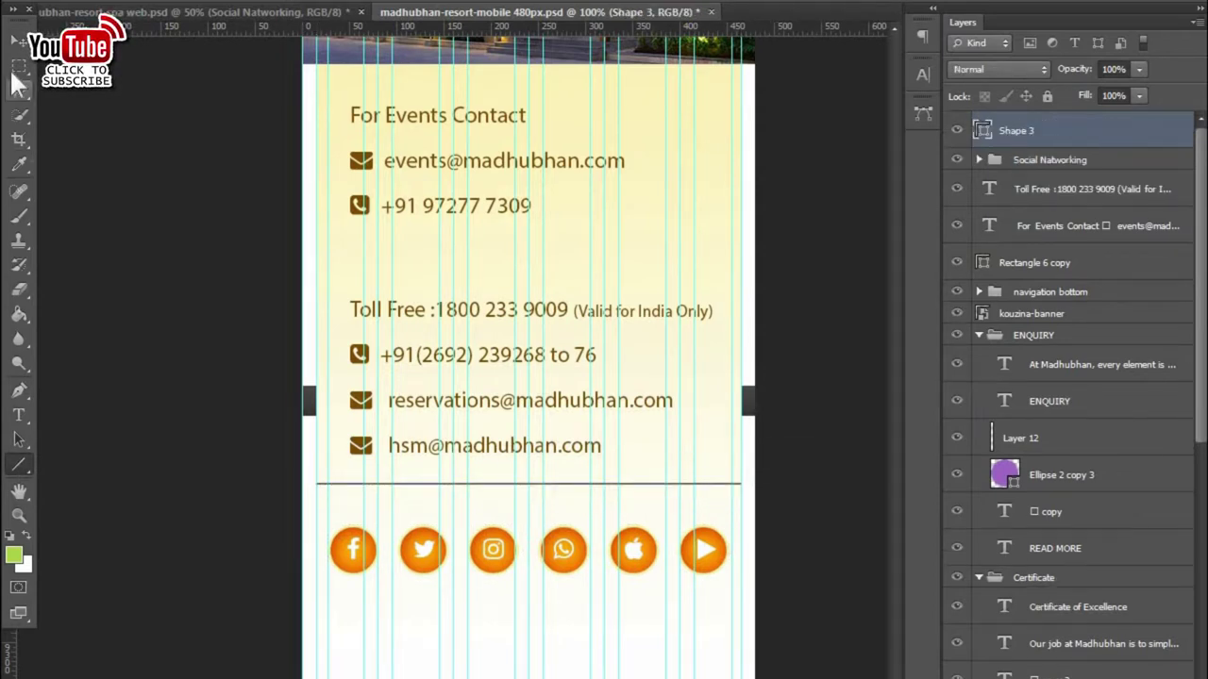
key("shift+Down")
left_click(1038, 162)
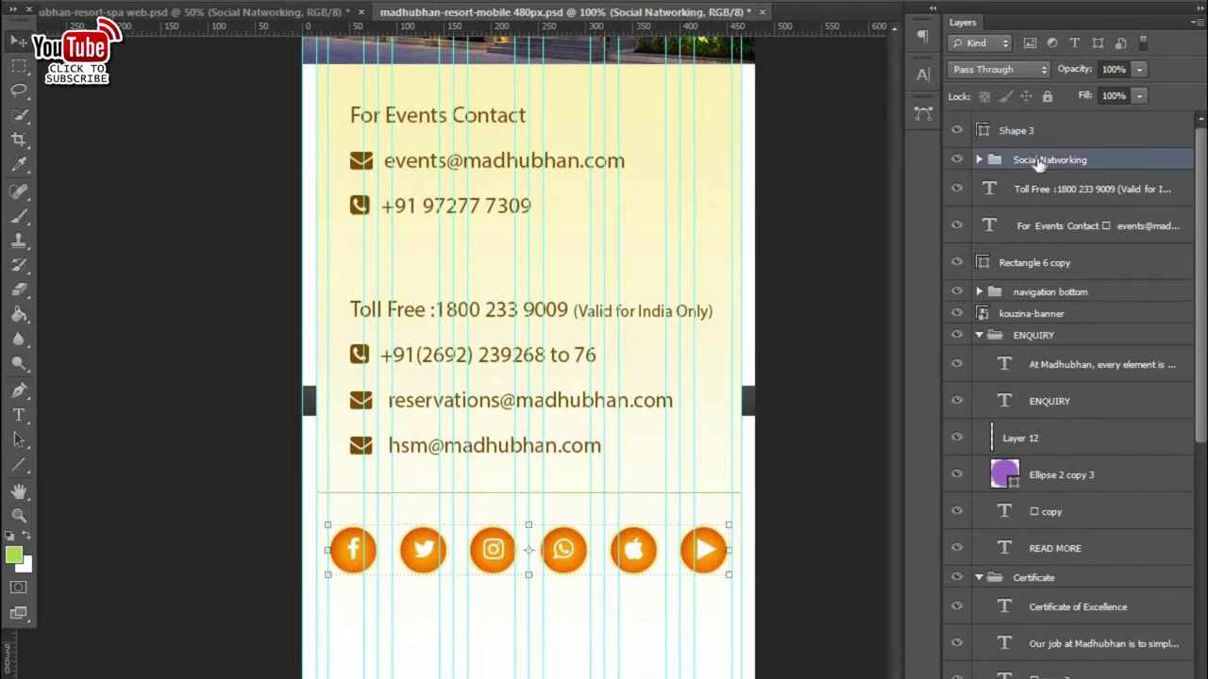
key("shift+Down")
key("shift+Down")
left_click(1078, 135)
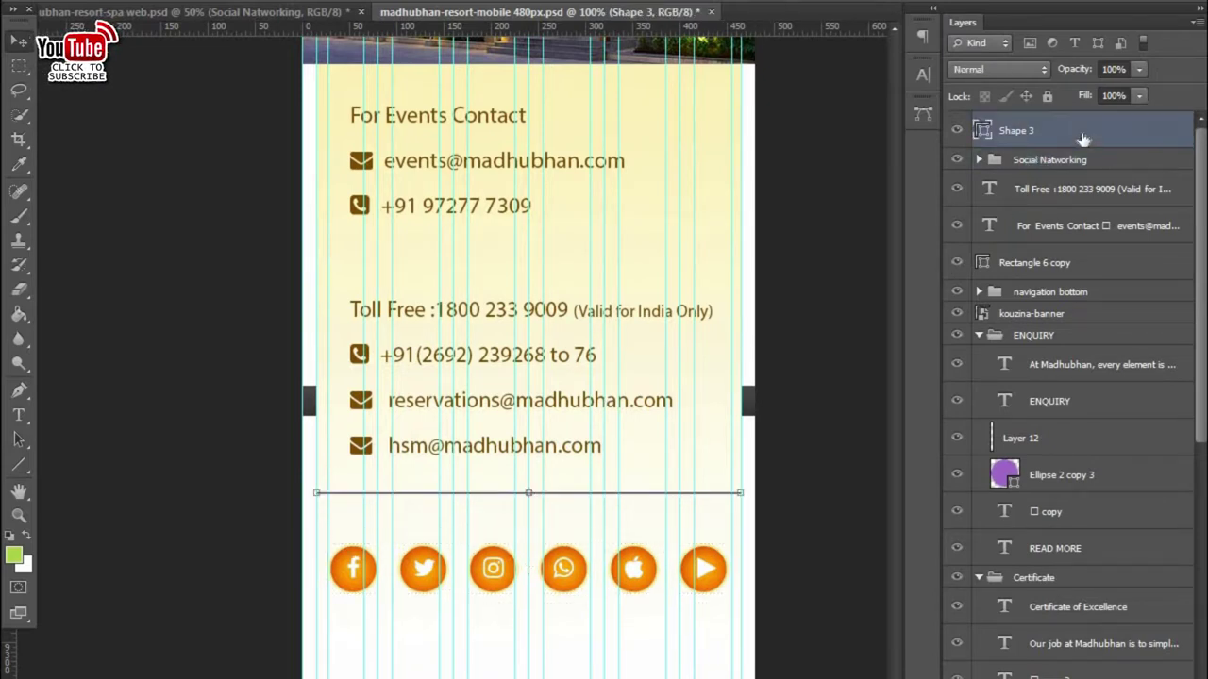
key("shift+Down")
- Colour the divider line orange, sampled from the Facebook icon
double_click(982, 131)
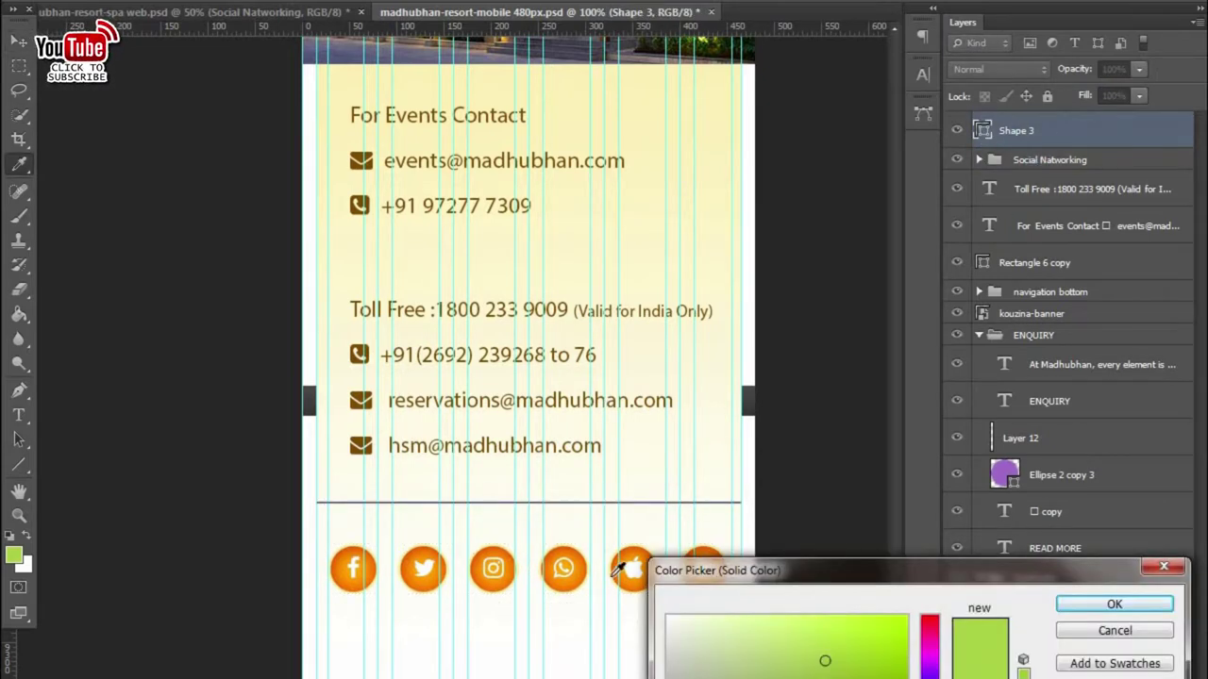
left_click(368, 553)
left_click(1089, 612)
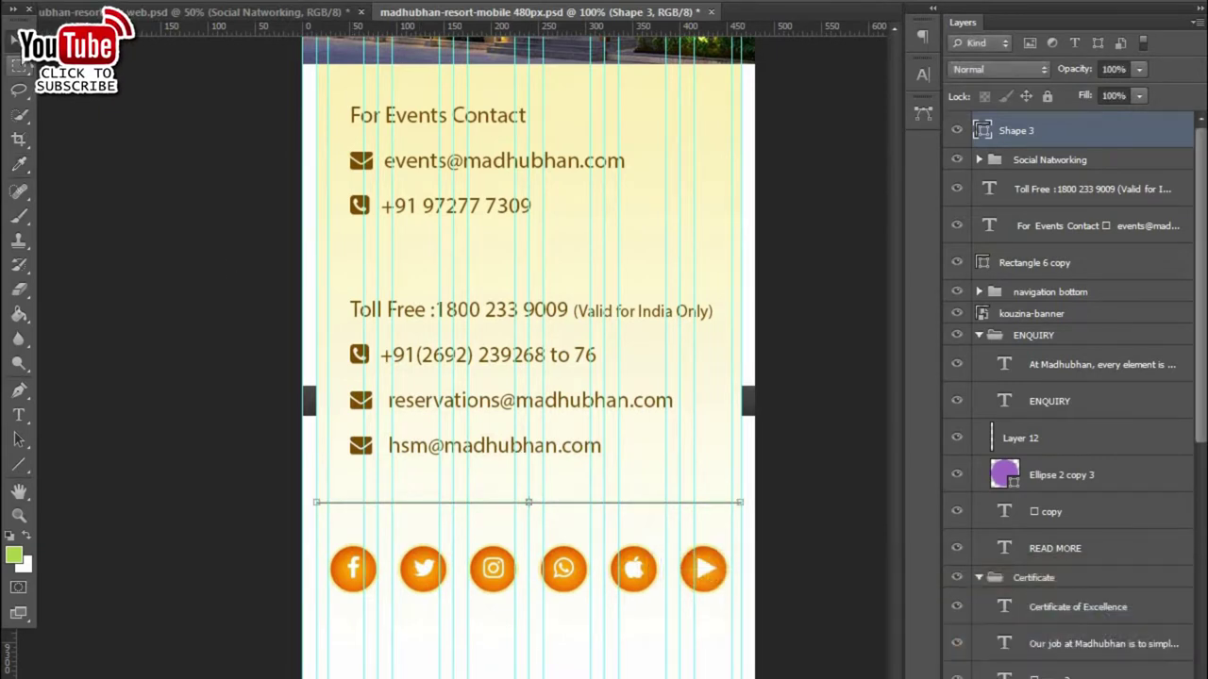
left_click(491, 173)
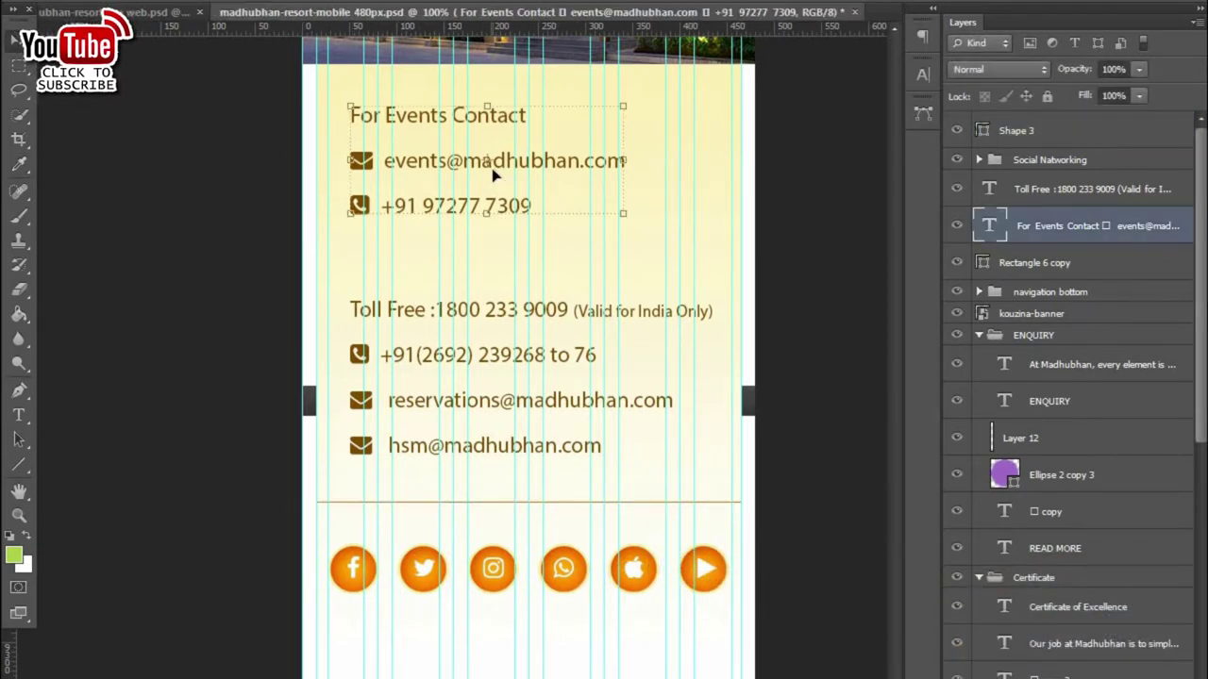
scroll(557, 441, "down", 2)
left_click(572, 427)
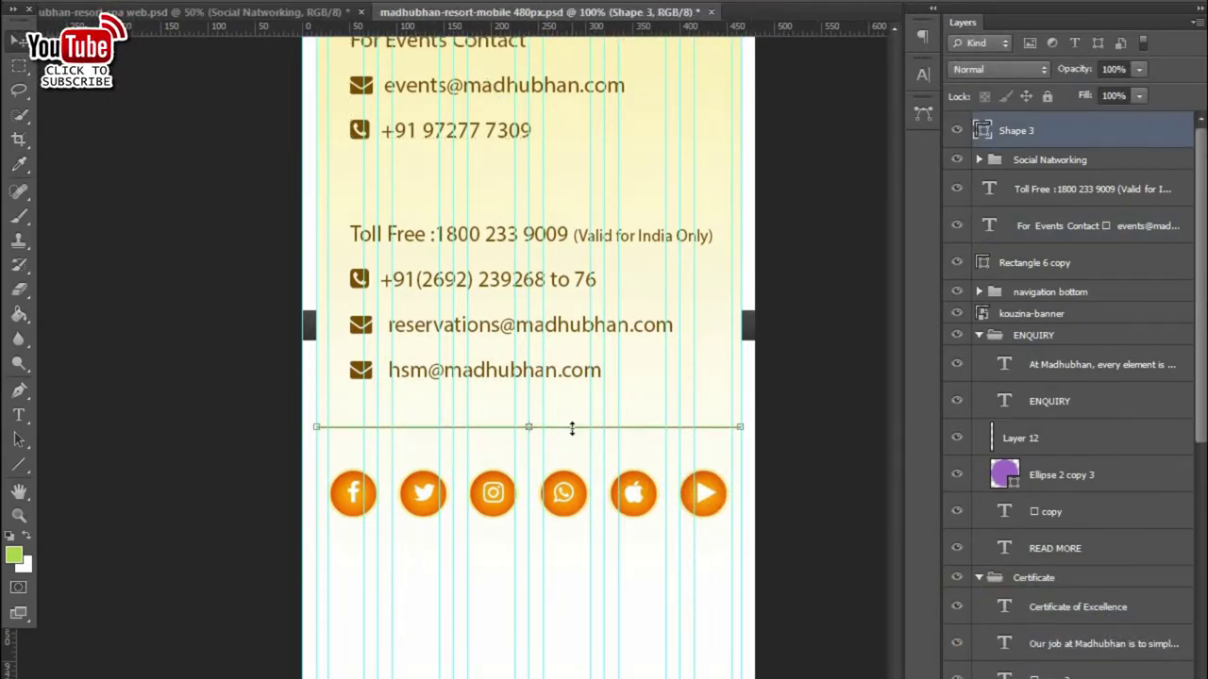
left_click(321, 13)
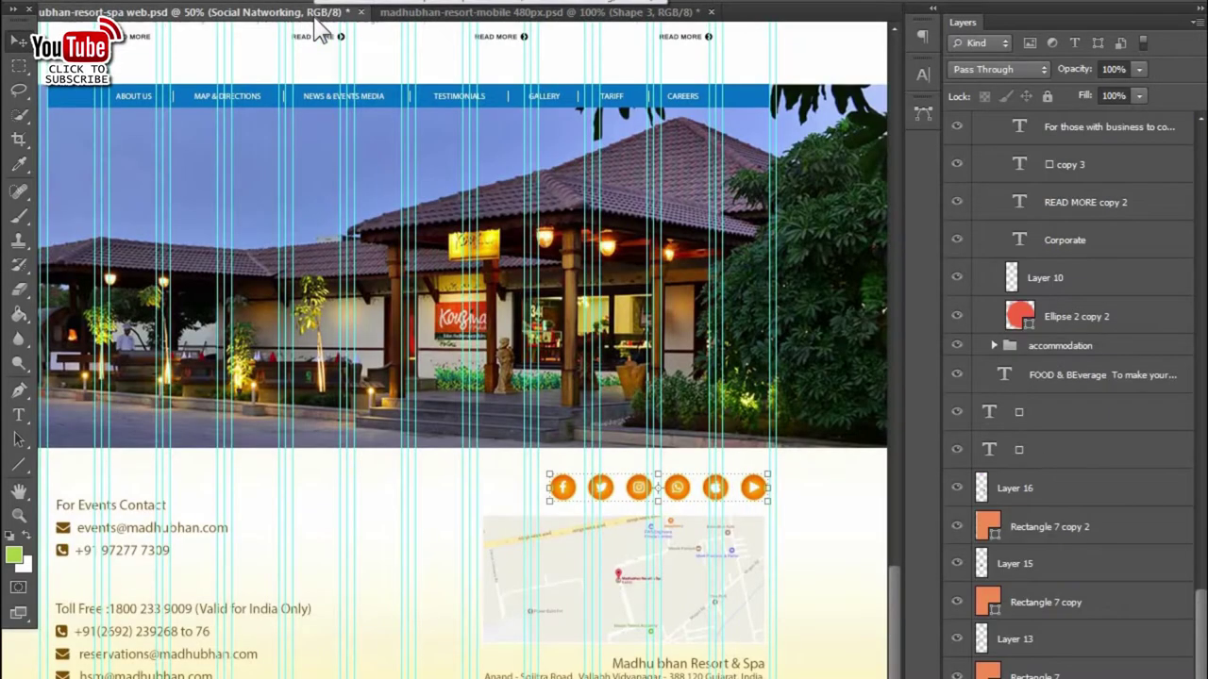
left_click(425, 13)
- Duplicate the divider as Shape 3 copy and move it below the social icons
key("shift+Down")
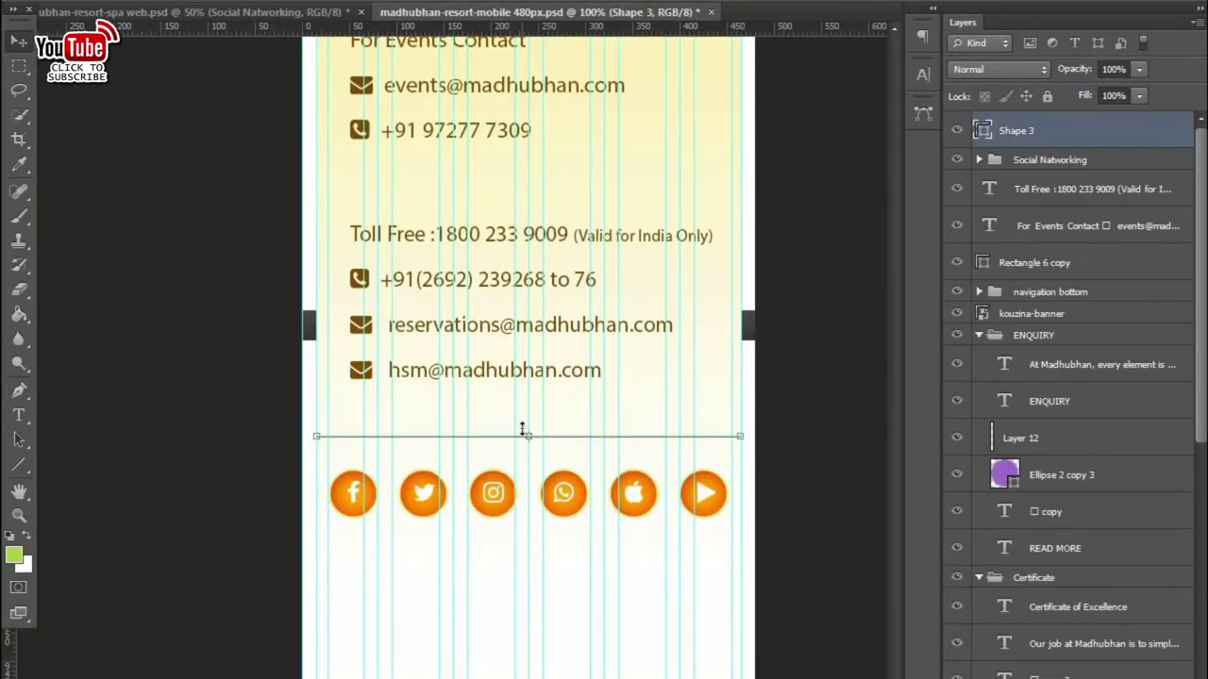
left_click(1026, 162, "ctrl")
key("shift+Up")
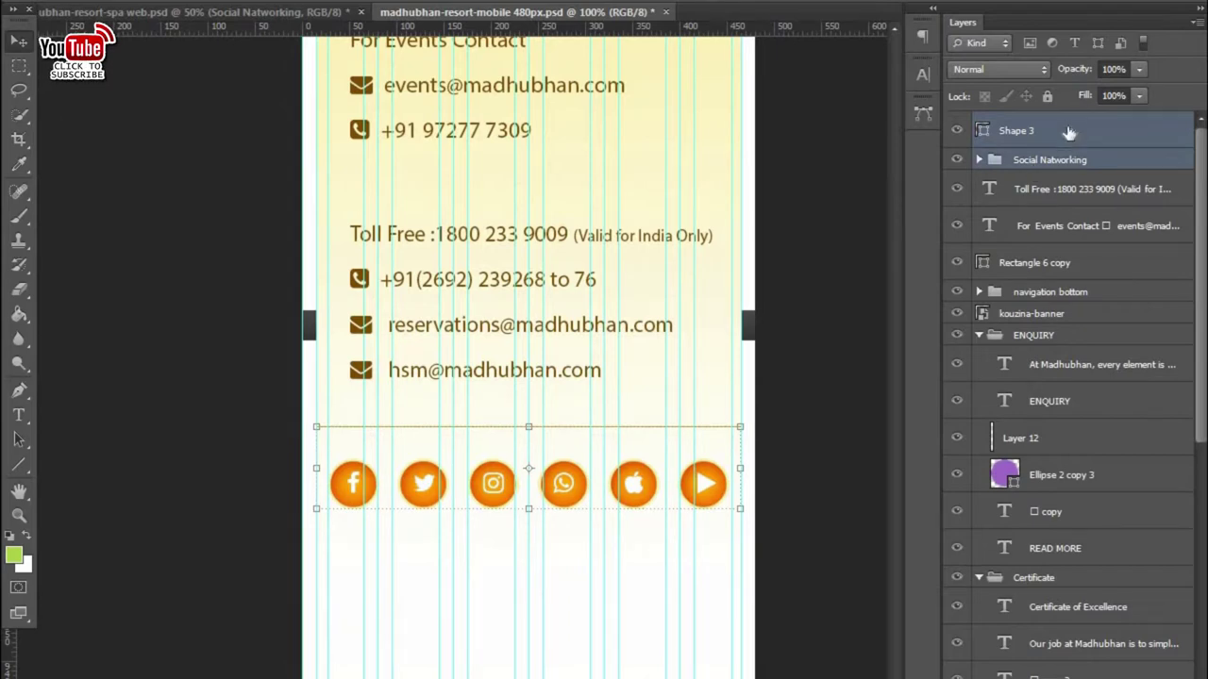
left_click(1068, 132)
key("ctrl+j")
key("shift+Down")
key("shift+Down")
key("shift+Down")
key("shift+Down")
key("shift+Down")
key("shift+Down")
key("shift+Down")
key("shift+Down")
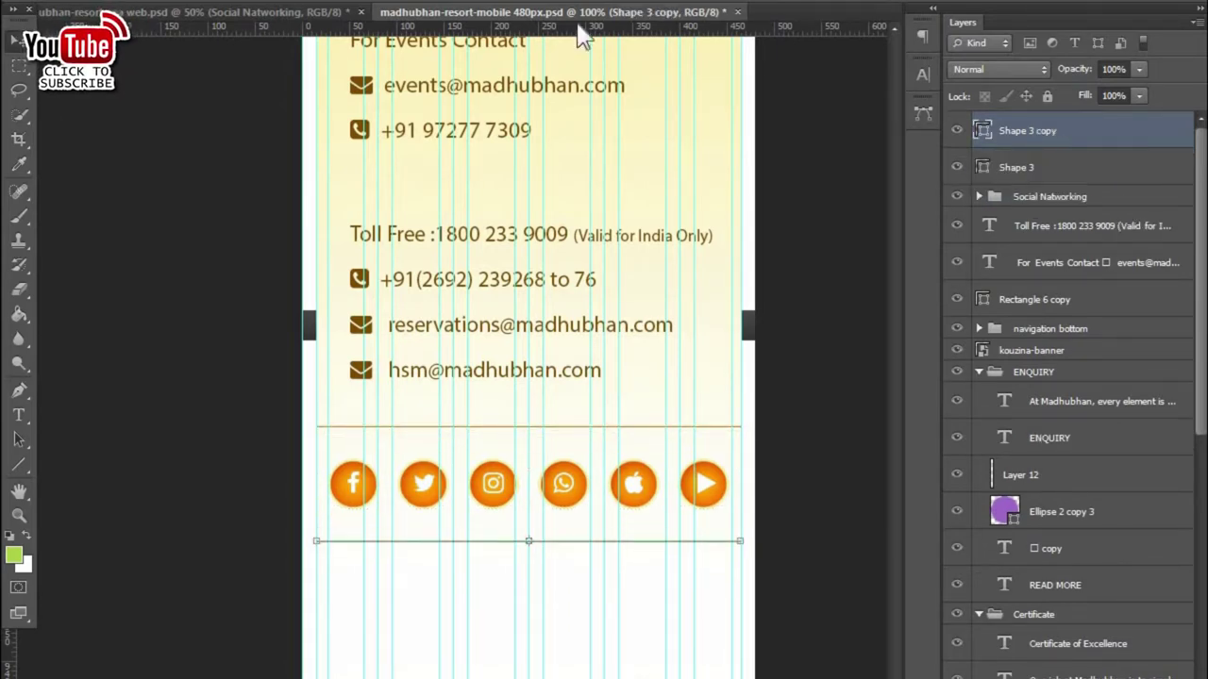
key("ctrl+Tab")
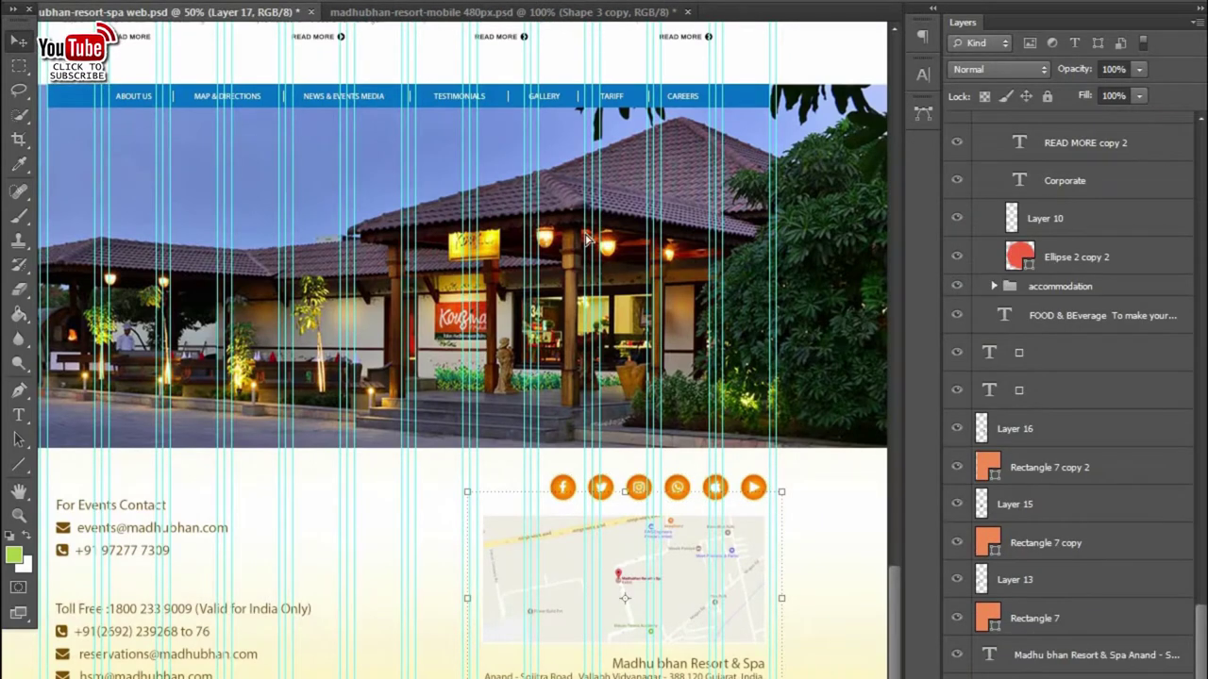
- Paste the web.psd map as Layer 13 and scale it to nearly page width below the icons
key("ctrl+Tab")
key("ctrl+v")
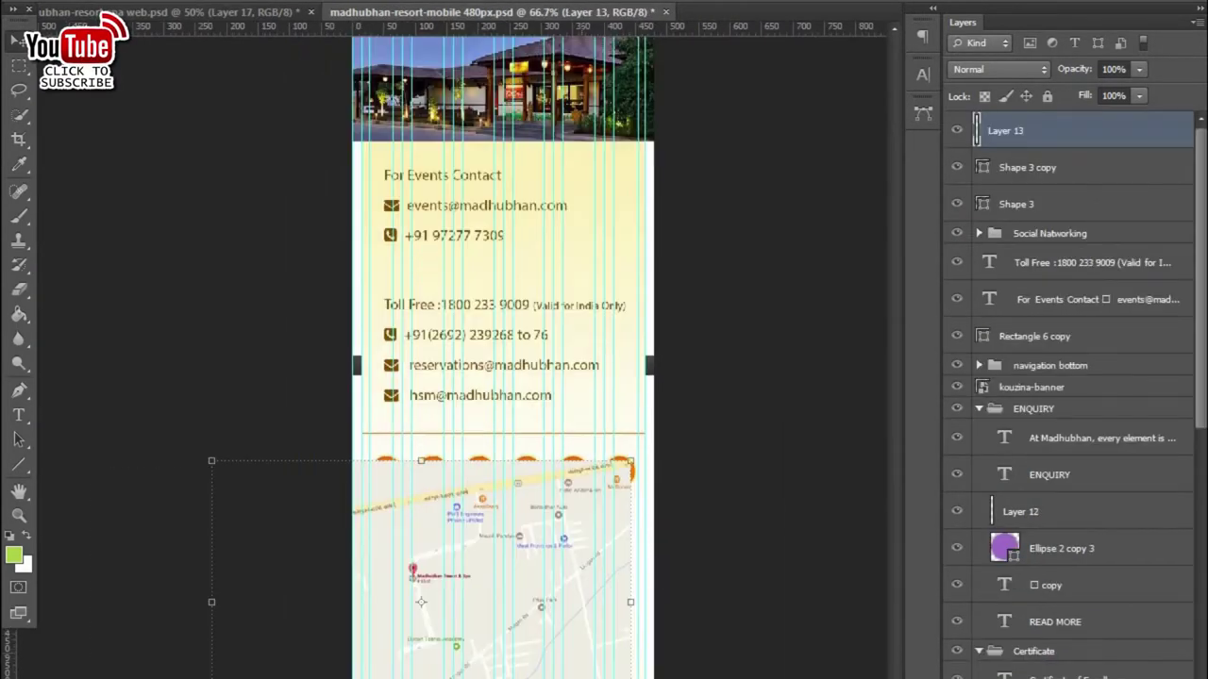
left_click_drag(629, 462, 553, 547)
left_click_drag(606, 576, 587, 614)
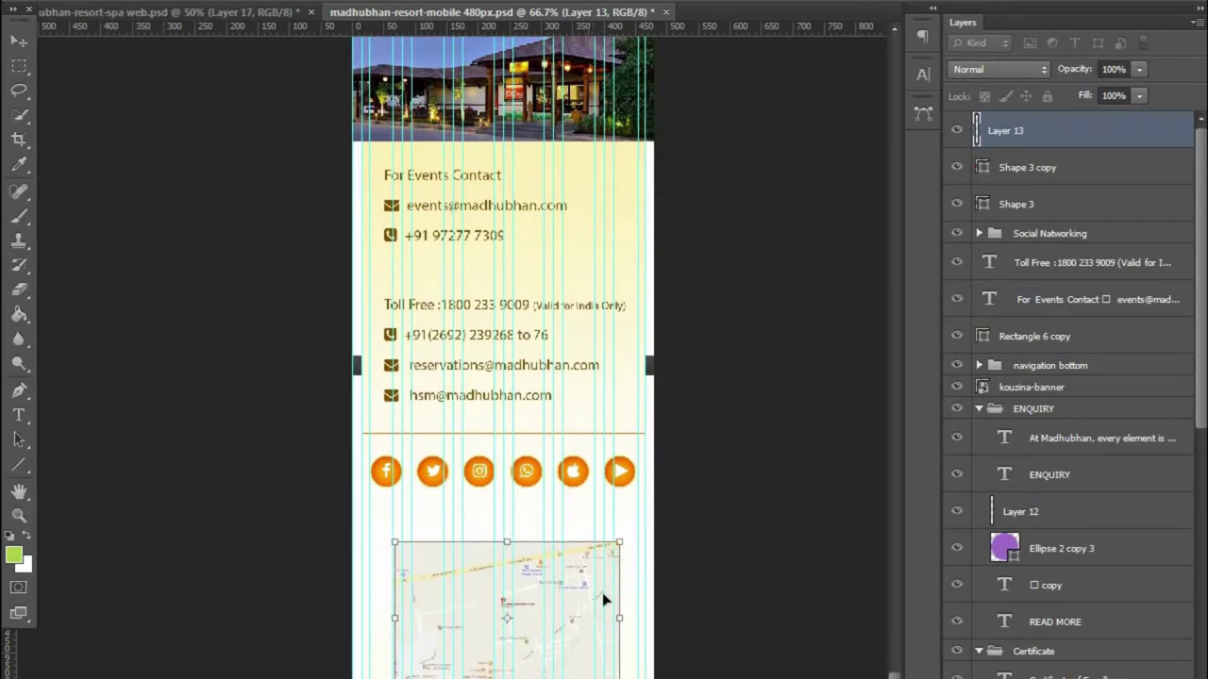
left_click_drag(633, 534, 640, 527)
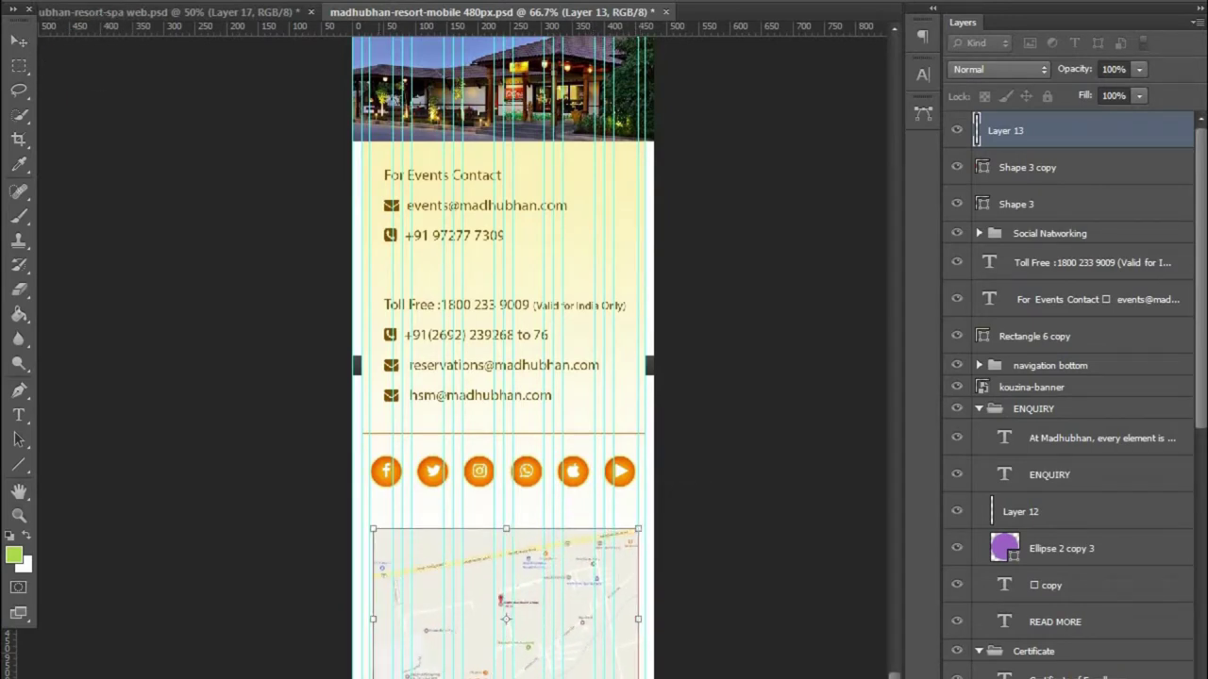
key("ctrl+plus")
key("ctrl+plus")
key("ctrl+minus")
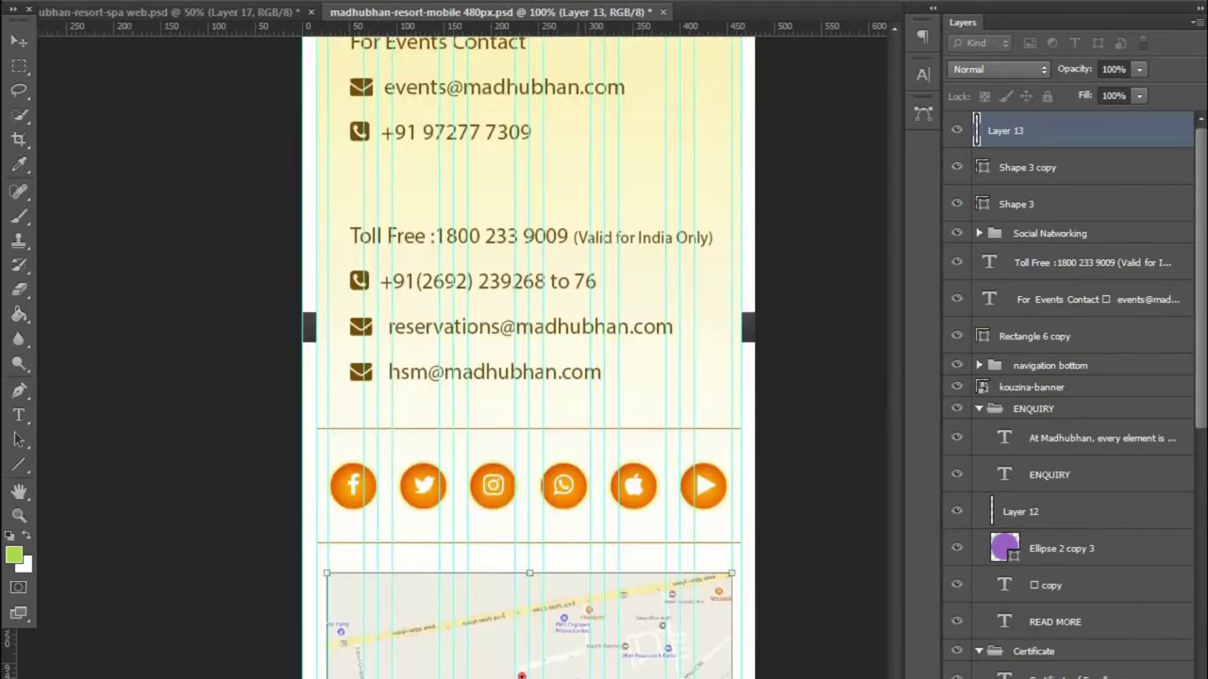
key("ctrl+minus")
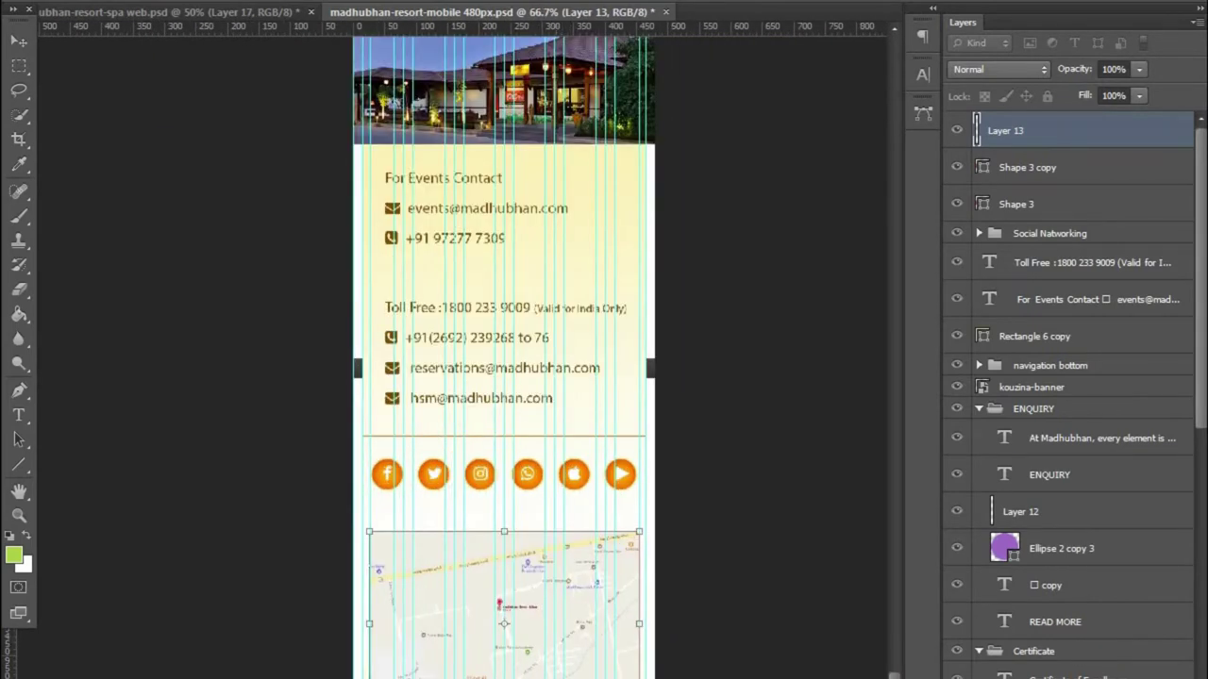
key("ctrl+plus")
left_click_drag(523, 674, 524, 448)
left_click(189, 11)
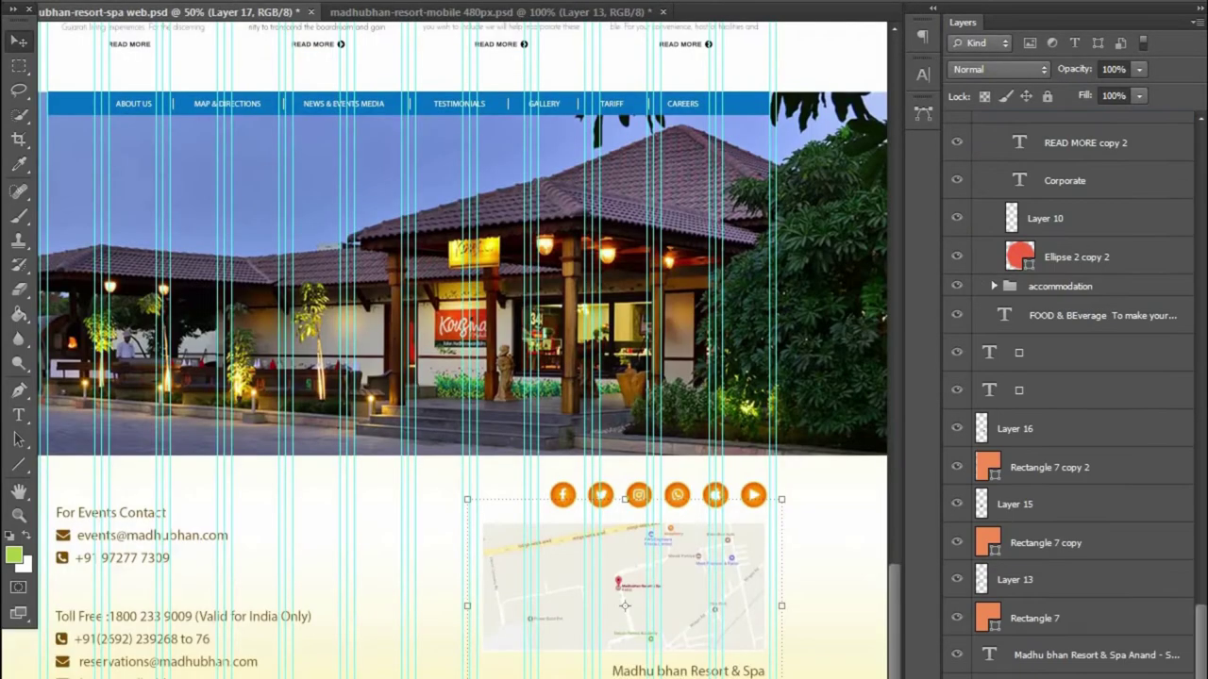
- Narrow the resort address text box in the mobile mockup to fit the page
left_click(476, 11)
left_click(576, 469)
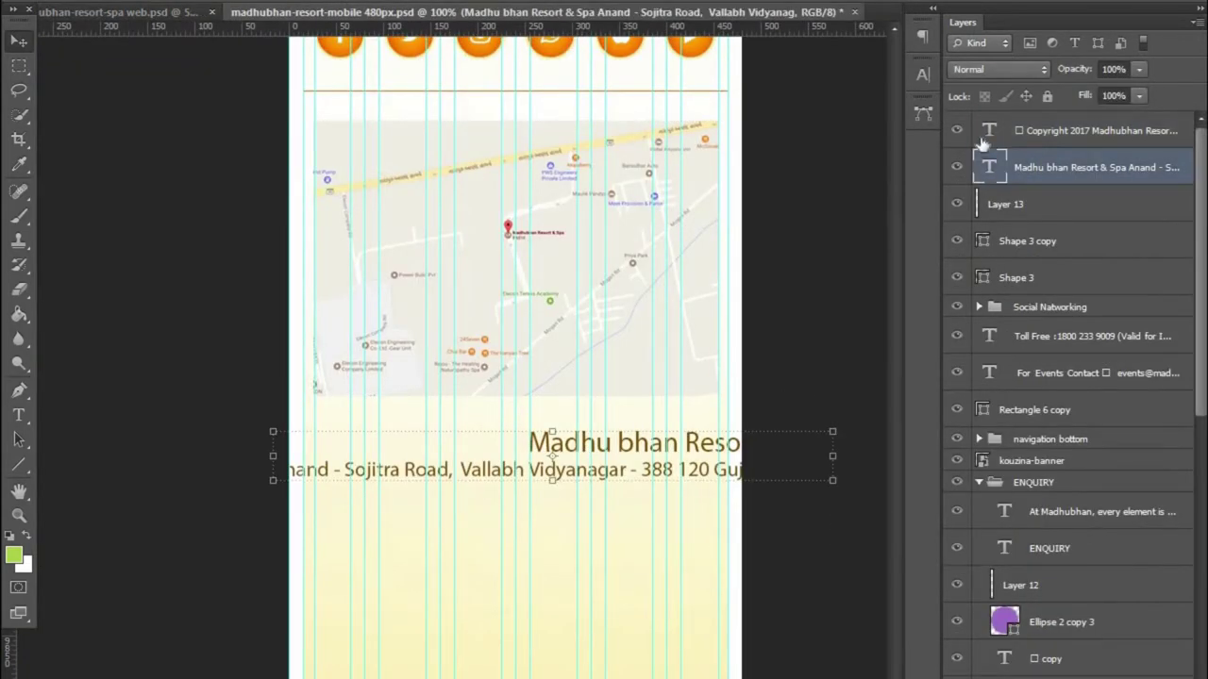
key("ctrl+a")
mouse_move(272, 431)
left_mouse_down()
mouse_move(555, 430)
mouse_move(387, 457)
left_mouse_up()
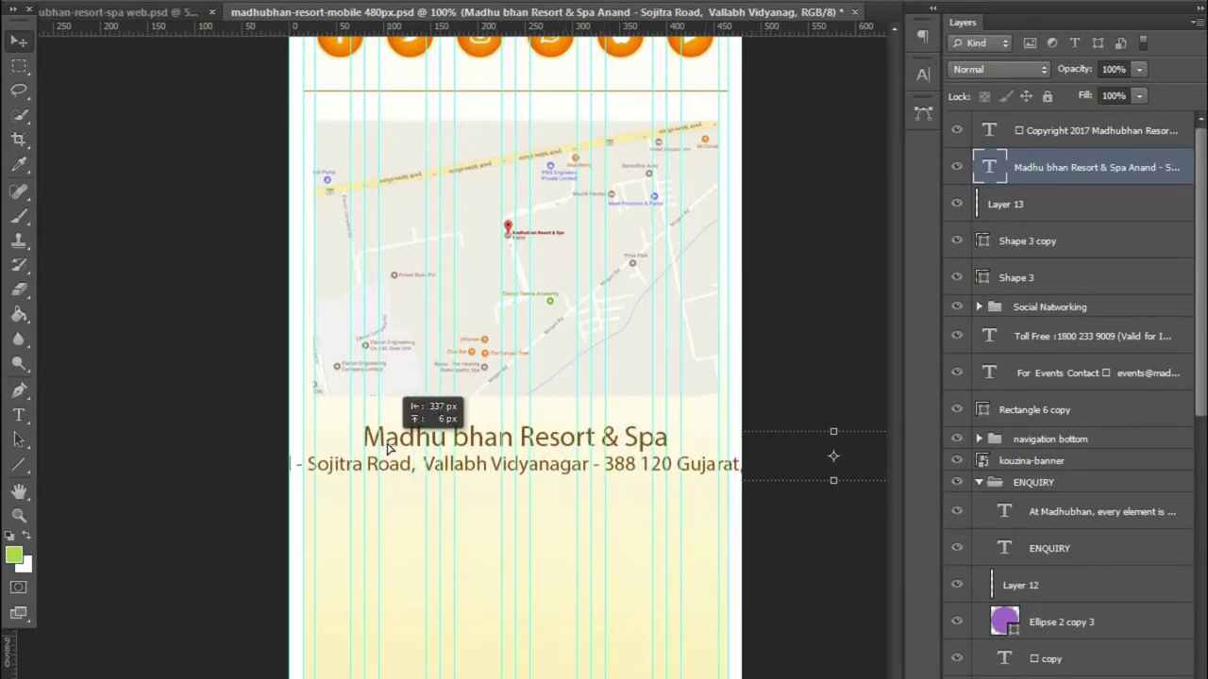
- Set the resort name to 24 pt and address to 18 pt, breaking after 'Road,'
double_click(989, 167)
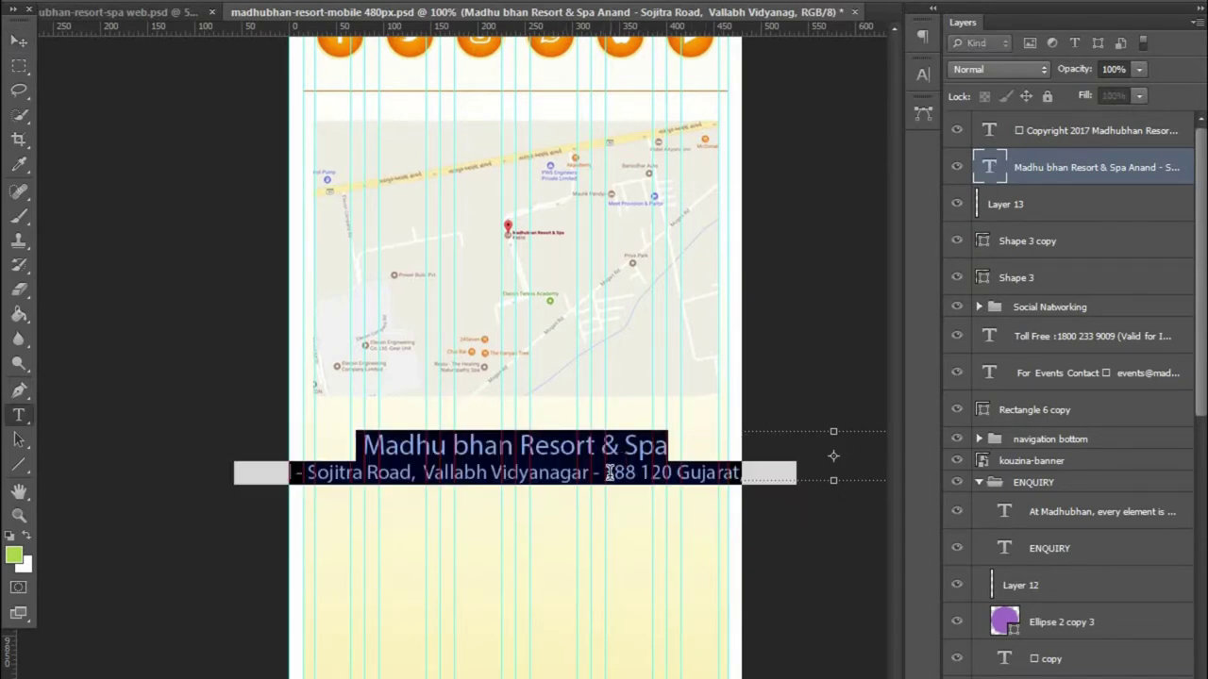
left_click_drag(364, 443, 672, 444)
left_click(408, 8)
left_click(377, 203)
triple_click(323, 472)
left_click(379, 181)
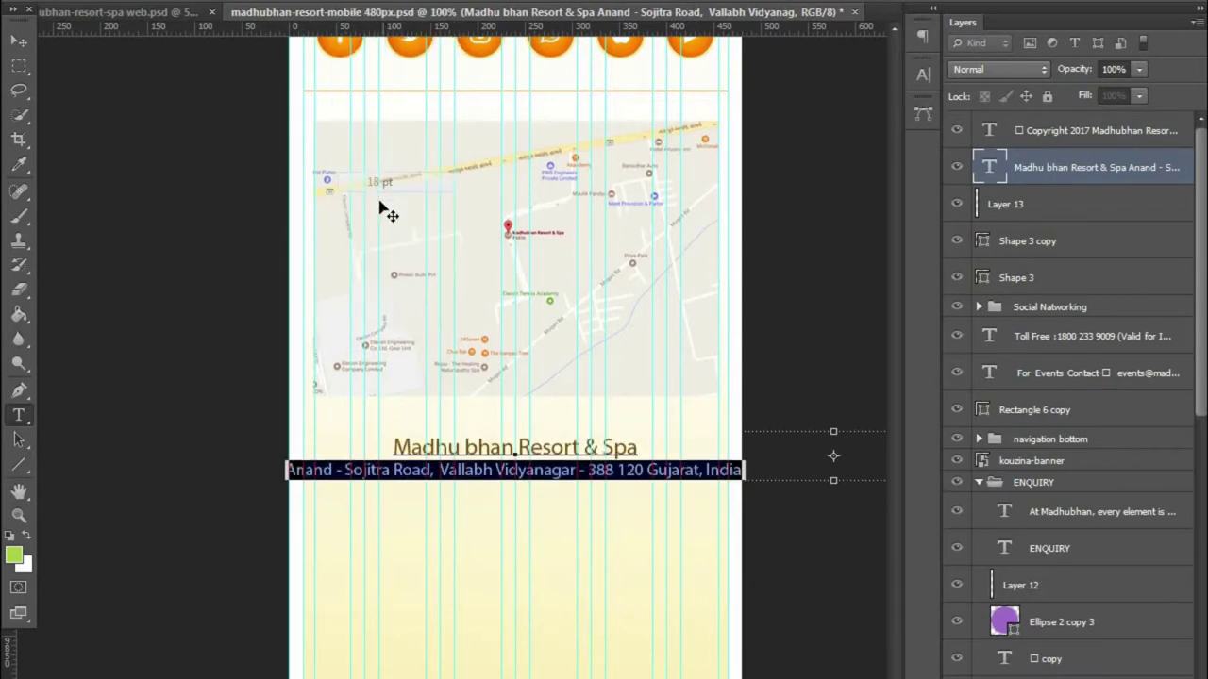
left_click(440, 469)
key("Return")
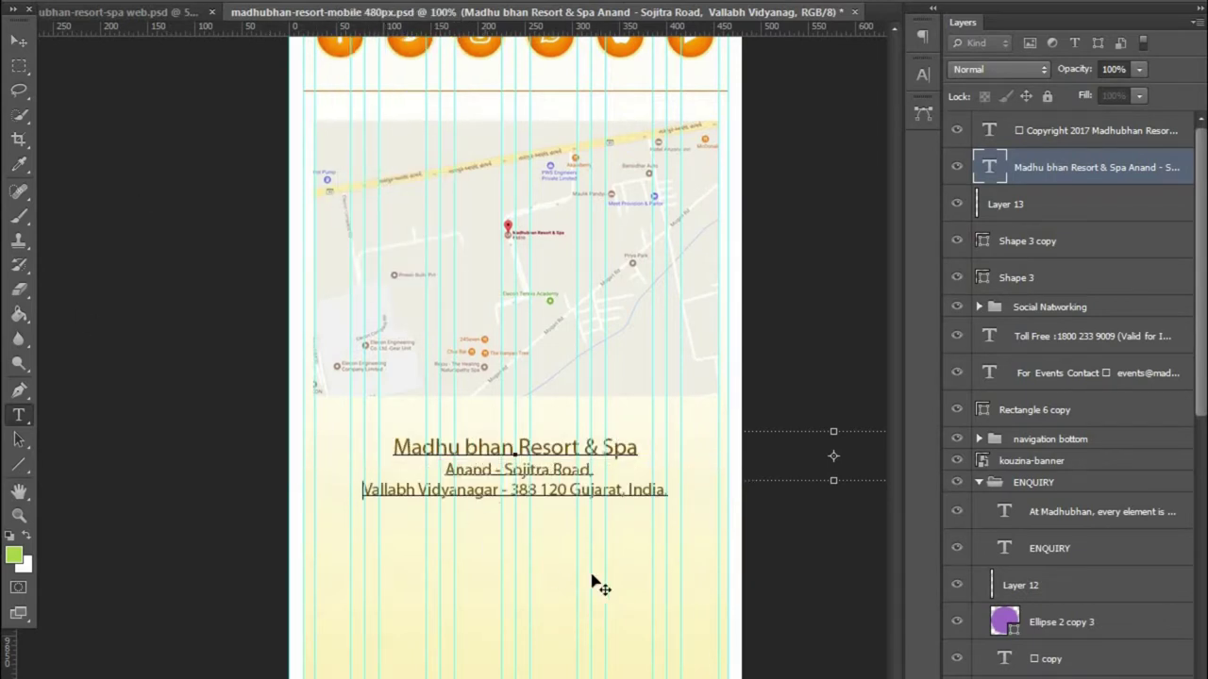
left_click(18, 44)
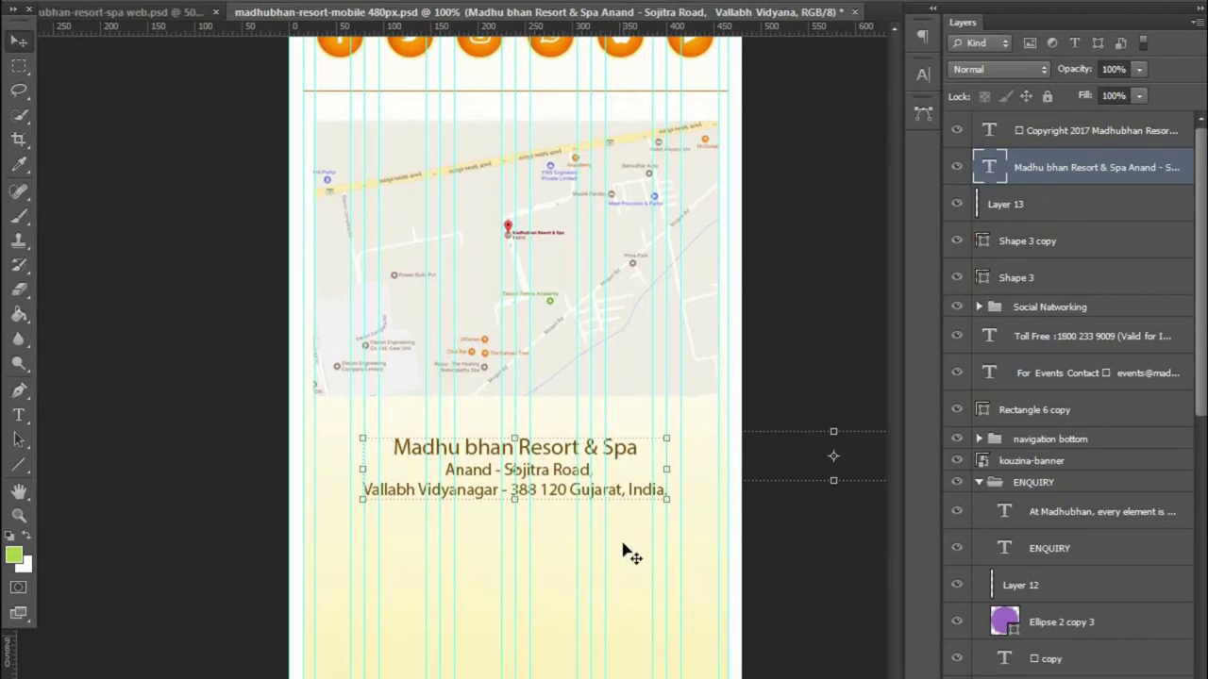
key("Up")
key("Up")
key("Up")
key("Up")
key("Up")
key("Up")
key("Up")
key("Up")
key("Up")
key("Up")
left_click(326, 93)
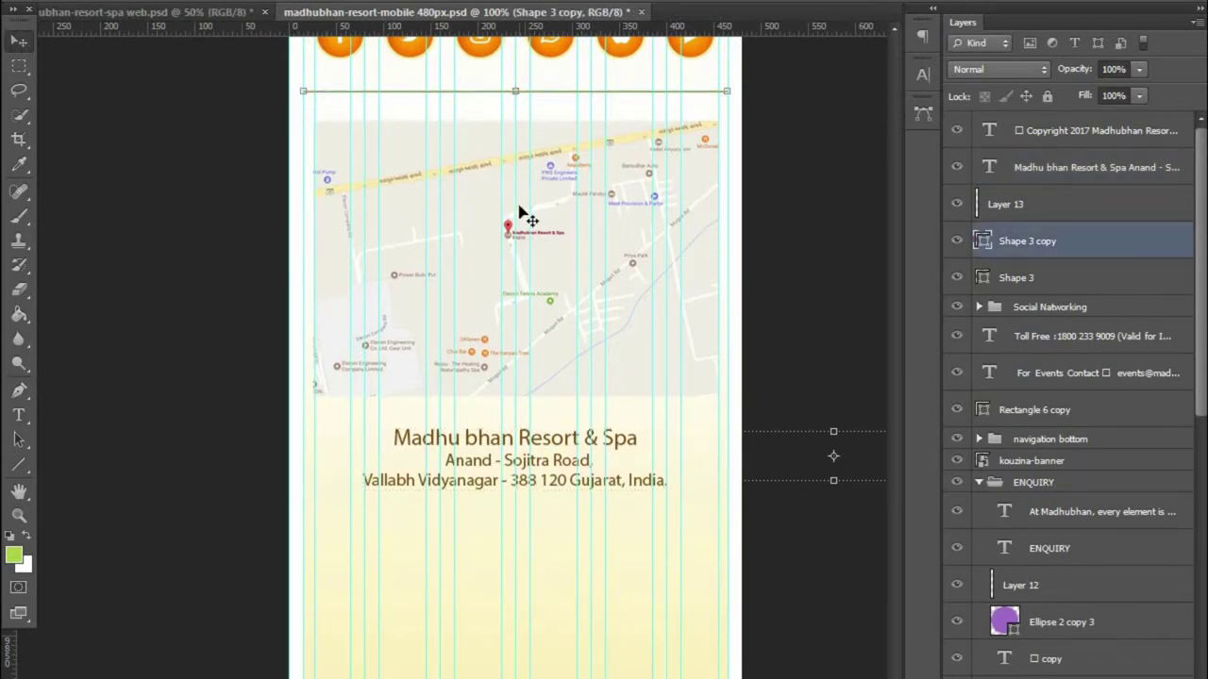
- Duplicate the divider below the address, then pull the original's left end to the guide
key("alt+shift+Left")
key("shift+Down")
key("shift+Down")
key("shift+Down")
key("shift+Down")
key("shift+Down")
key("shift+Down")
key("shift+Down")
key("shift+Down")
key("shift+Down")
key("shift+Down")
key("shift+Down")
key("shift+Down")
key("shift+Down")
key("shift+Down")
key("shift+Down")
key("shift+Down")
key("shift+Down")
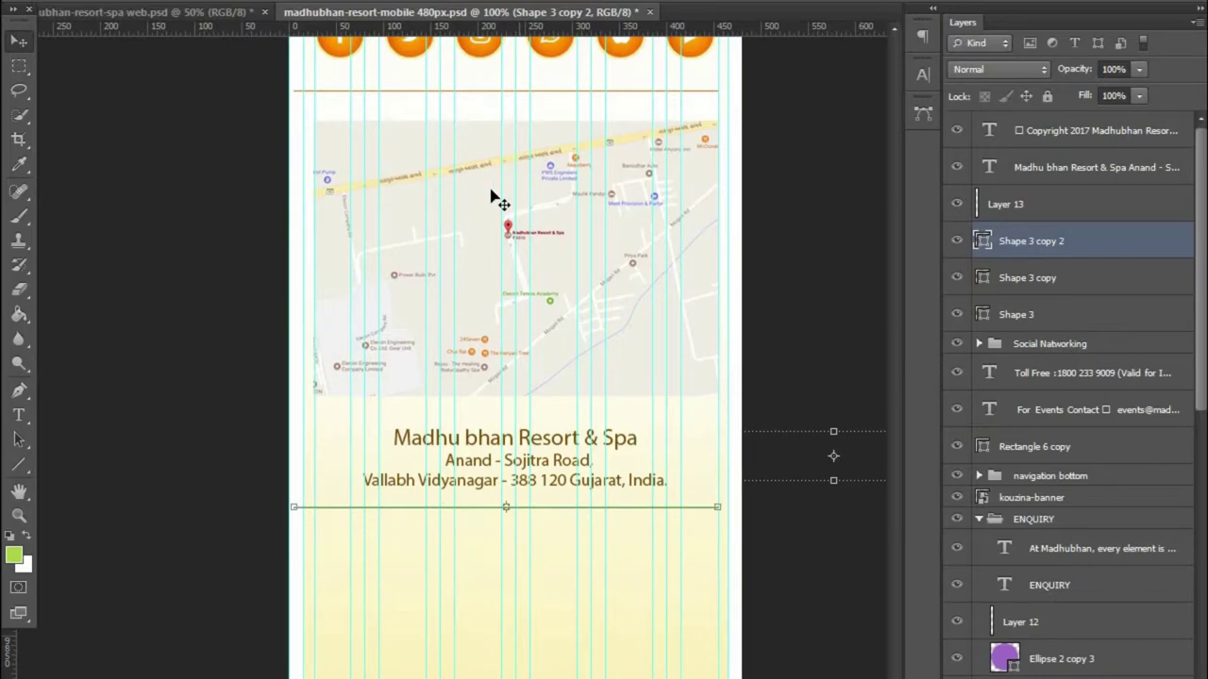
left_click(520, 92)
key("ctrl+plus")
key("ctrl+plus")
key("ctrl+plus")
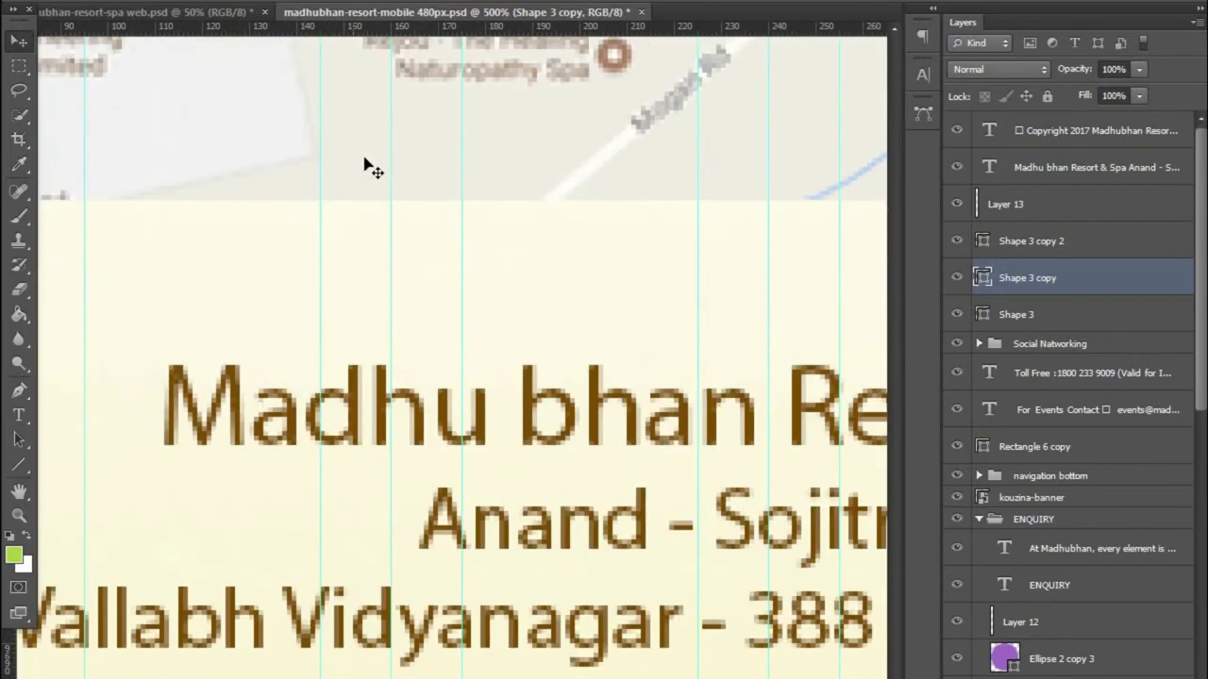
scroll(364, 167, "up", 10)
scroll(557, 477, "up", 10)
key("ctrl+plus")
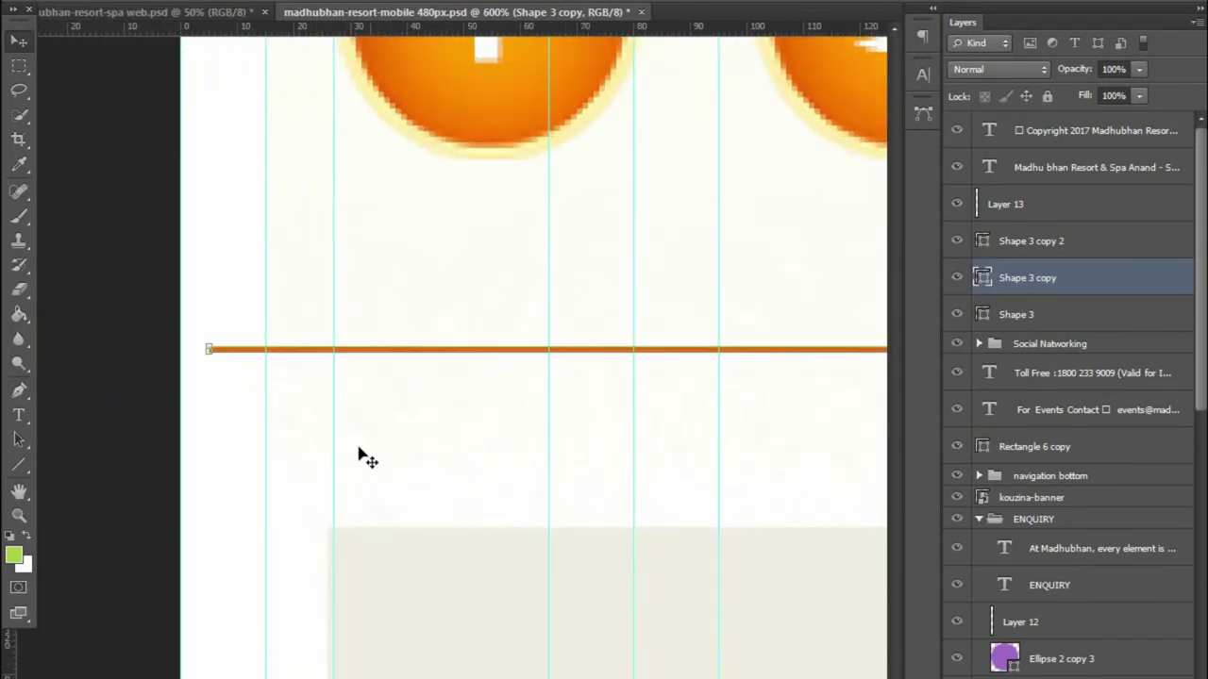
key("ctrl+plus")
left_click_drag(165, 333, 315, 333)
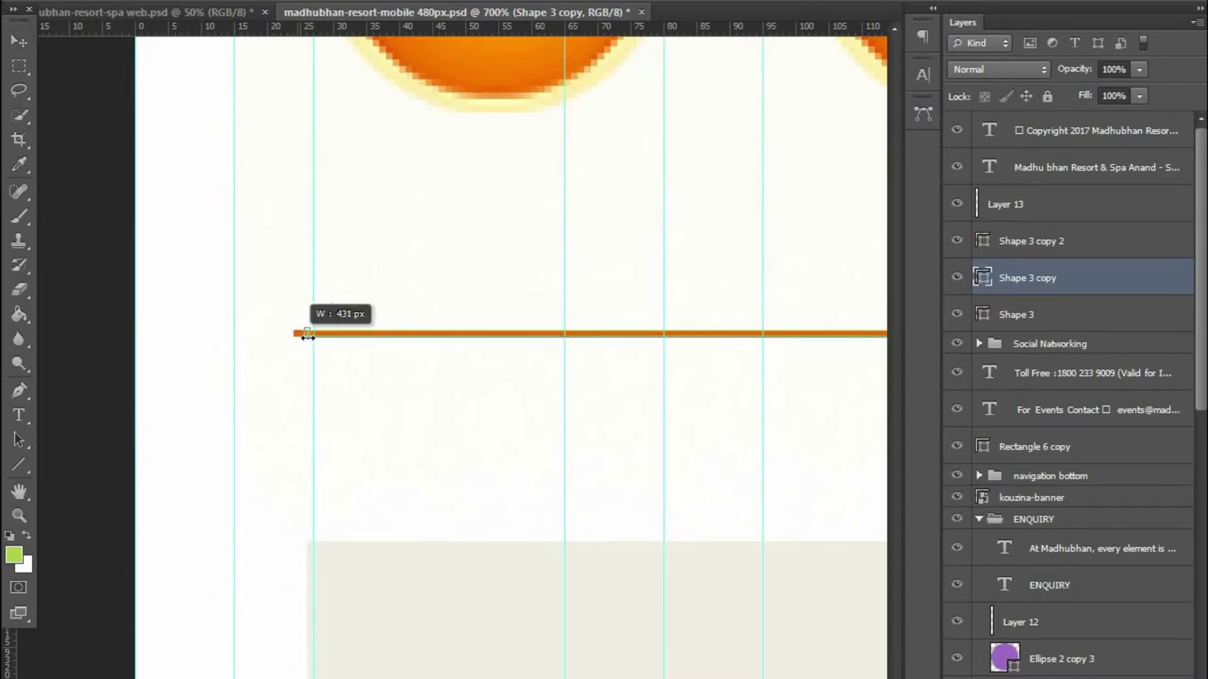
- Stretch the divider's right and left ends out to the guides
key("ctrl+minus")
key("ctrl+minus")
key("ctrl+minus")
key("ctrl+minus")
key("ctrl+plus")
key("ctrl+plus")
key("ctrl+plus")
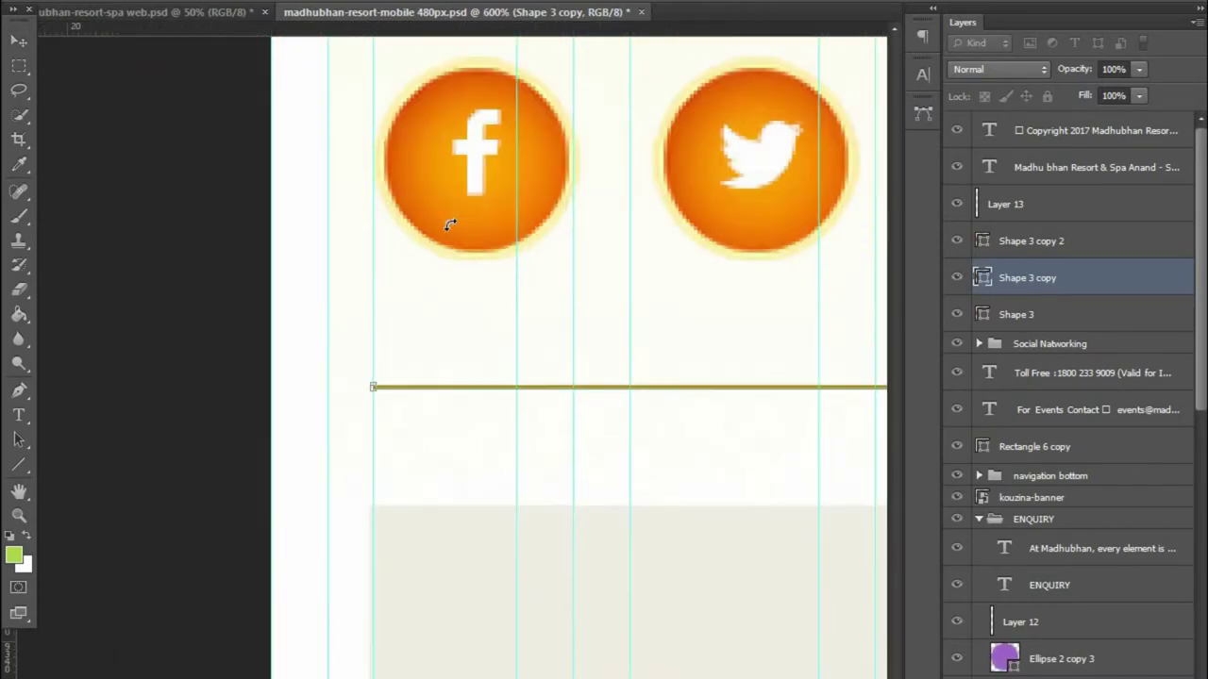
key("ctrl+plus")
key("ctrl+plus")
scroll(629, 337, "right", 3)
scroll(386, 418, "right", 5)
scroll(411, 393, "right", 5)
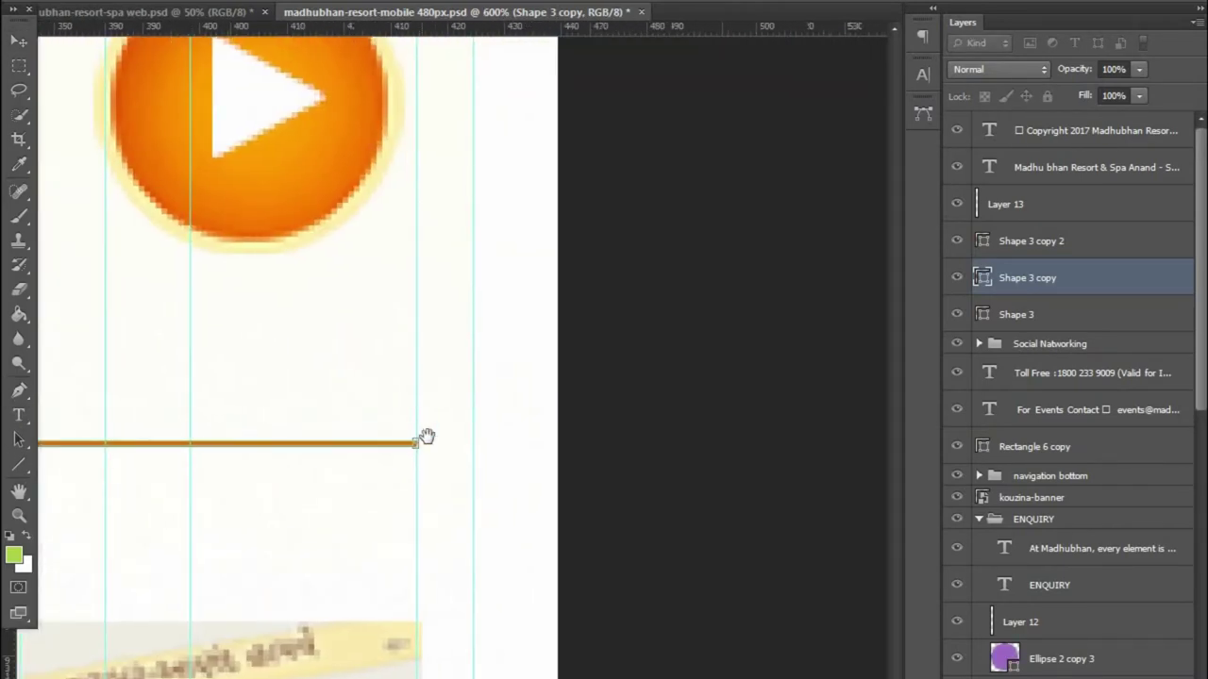
left_click_drag(428, 444, 473, 443)
scroll(822, 520, "left", 5)
scroll(745, 547, "left", 5)
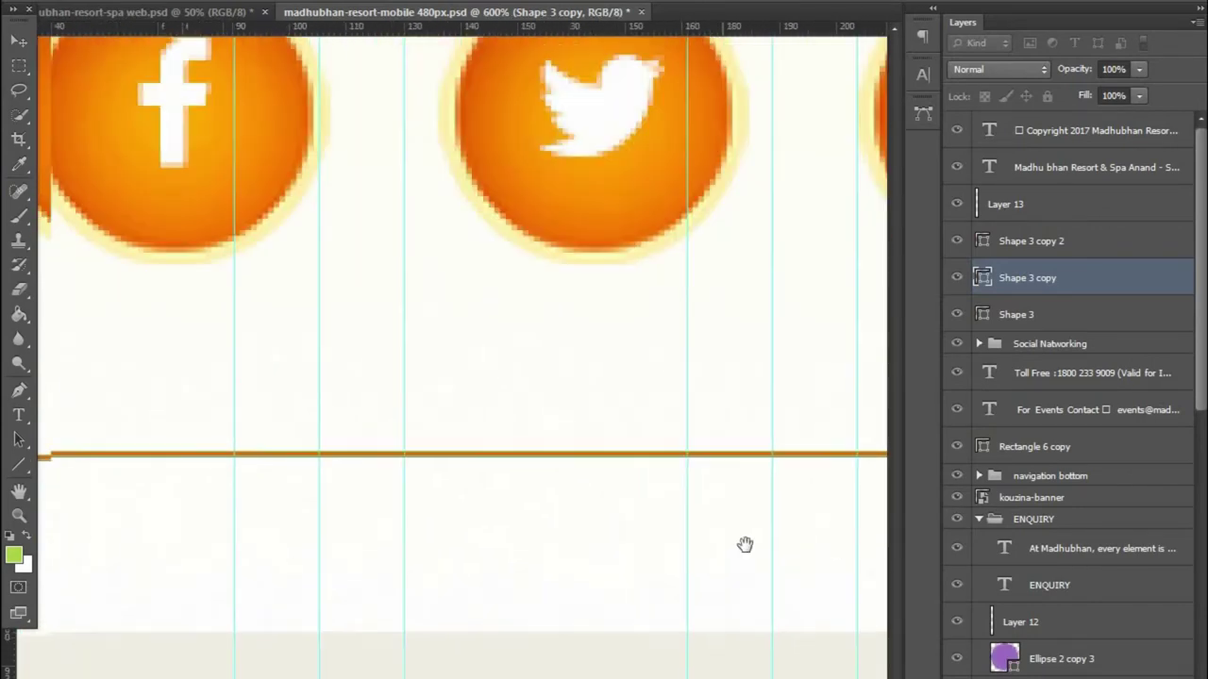
scroll(734, 493, "left", 5)
left_click_drag(710, 476, 645, 475)
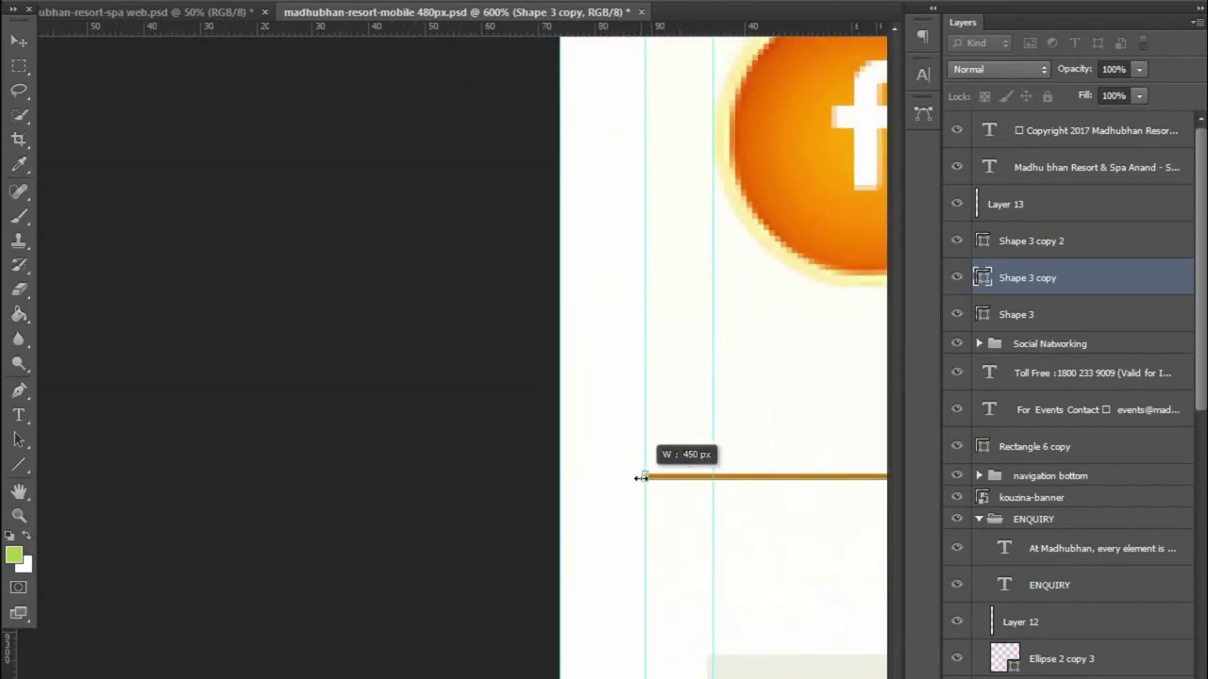
- Zoom out to the whole footer and apply the divider resize
scroll(626, 369, "down", 3)
scroll(626, 369, "right", 5)
scroll(609, 324, "right", 5)
scroll(396, 356, "right", 5)
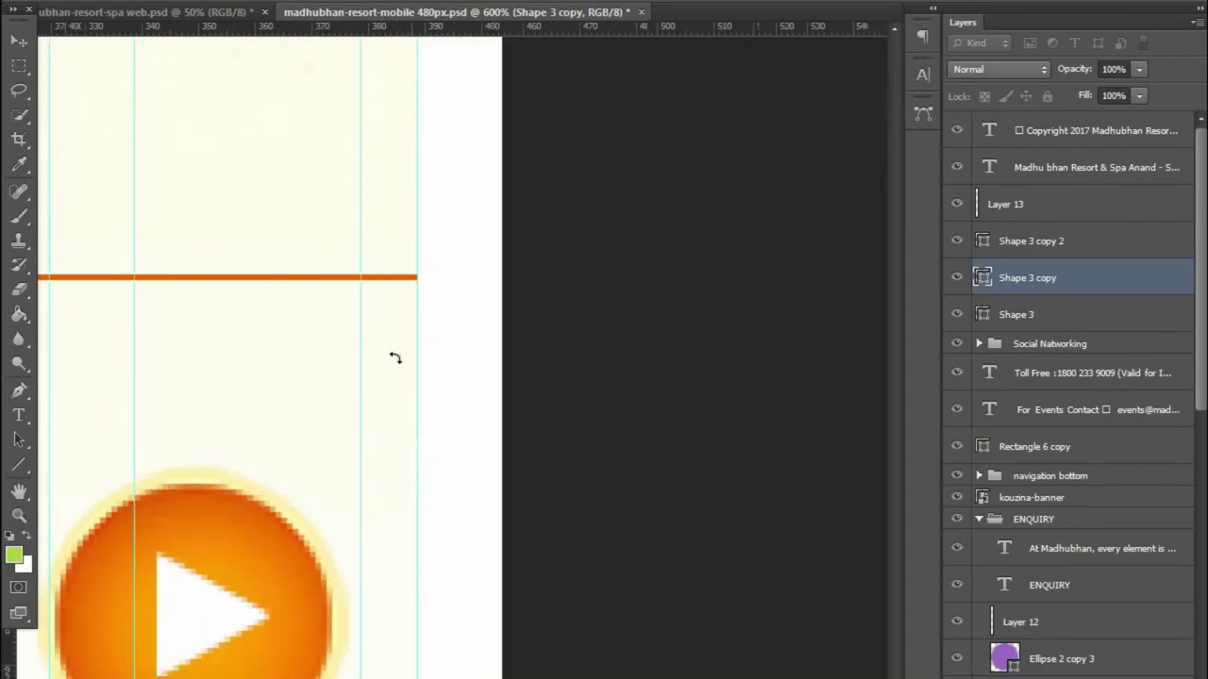
scroll(579, 283, "down", 5)
scroll(610, 283, "down", 5)
key("ctrl+minus")
key("ctrl+minus")
key("ctrl+minus")
key("ctrl+minus")
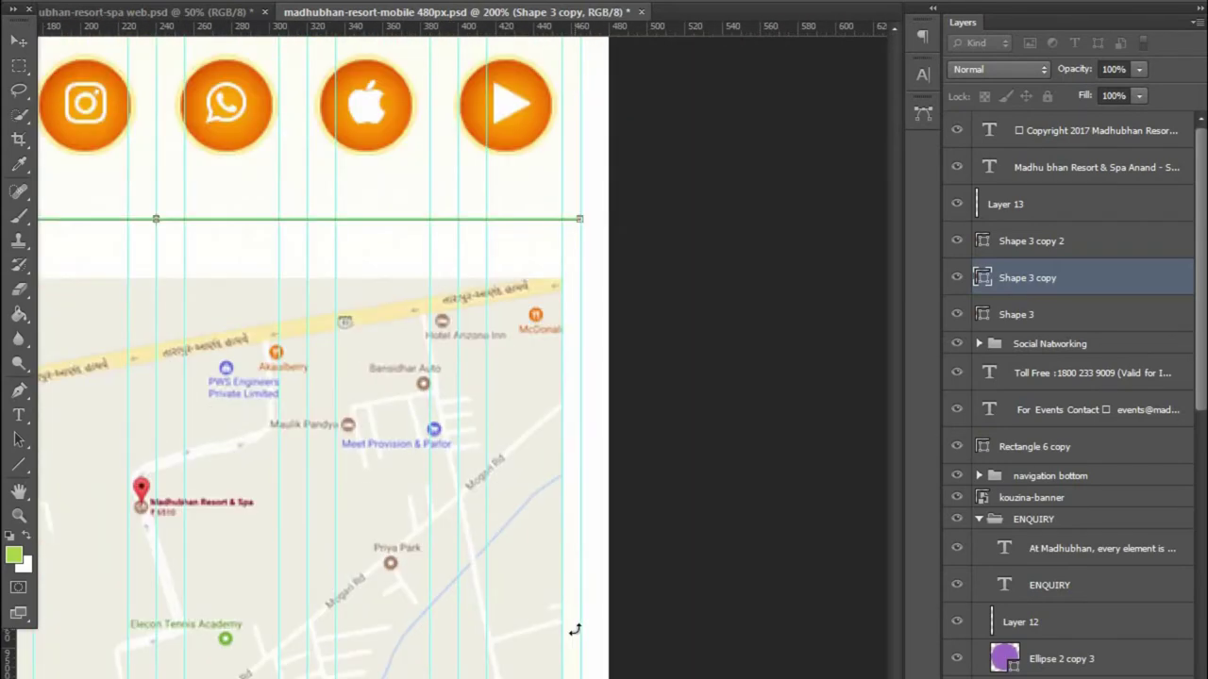
key("ctrl+minus")
left_click(19, 43)
key("Return")
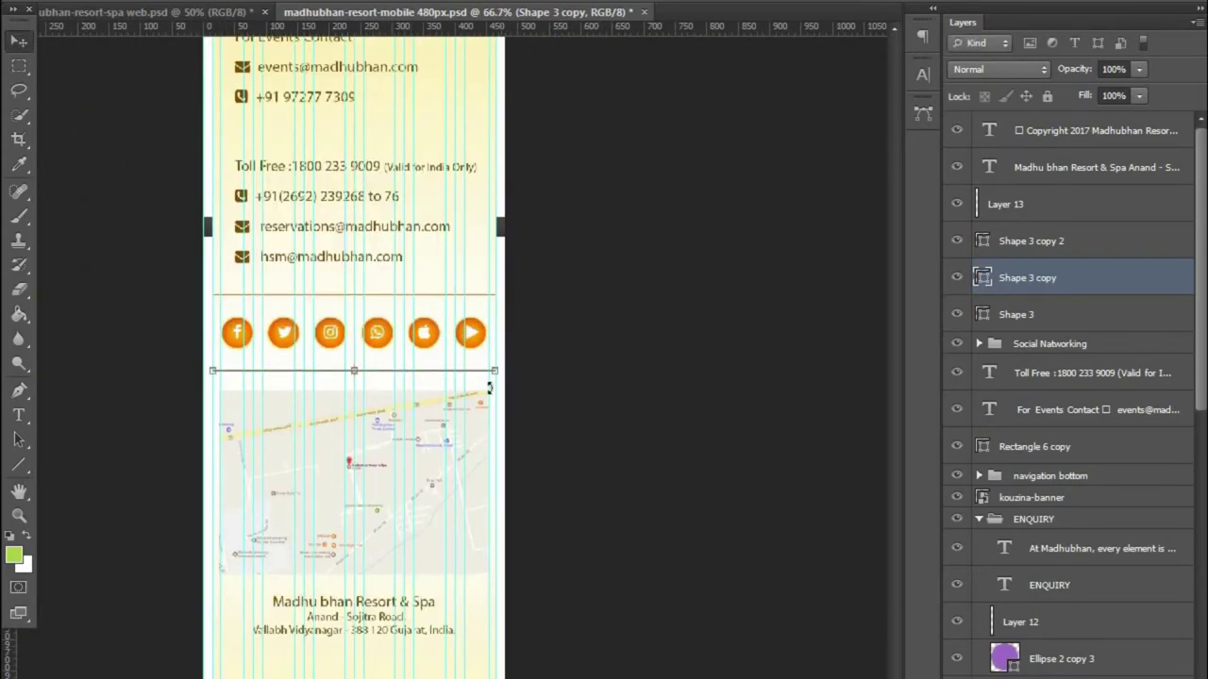
key("ctrl+plus")
- Replace the outdated duplicate with a fresh copy of the resized divider below the address
left_click(500, 600)
key("Delete")
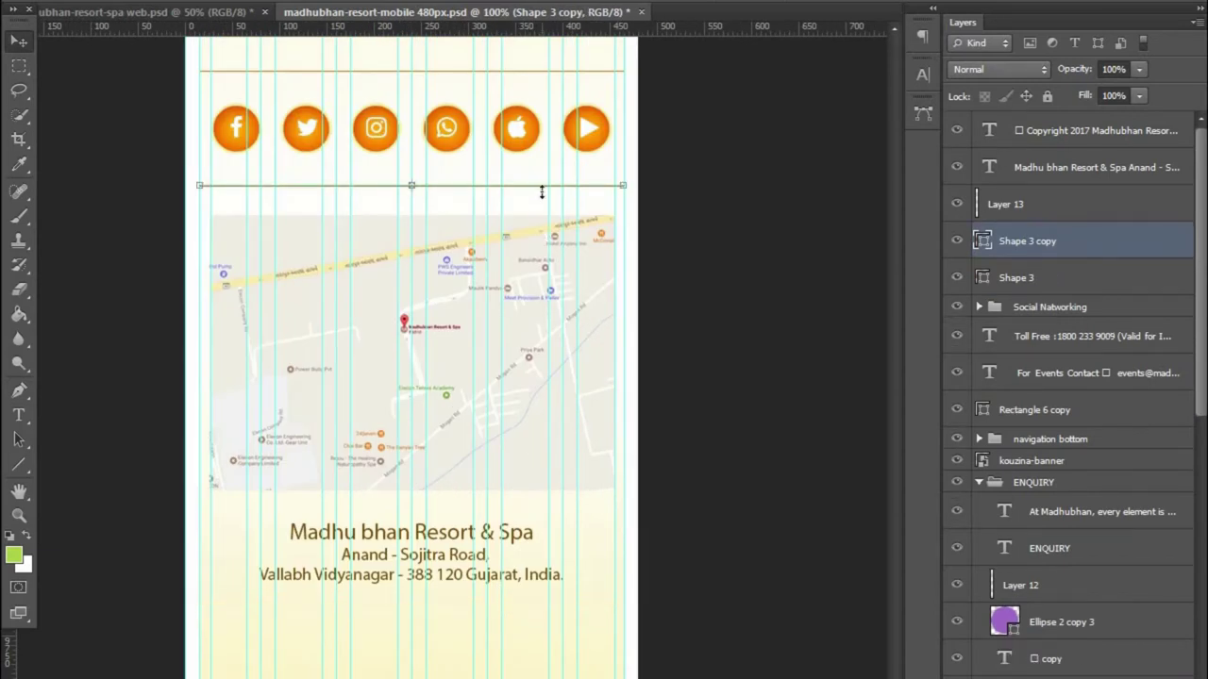
key("ctrl+j")
key("shift+Down")
key("shift+Down")
key("shift+Down")
key("shift+Down")
key("shift+Down")
key("shift+Down")
key("shift+Down")
key("shift+Down")
key("shift+Down")
key("shift+Up")
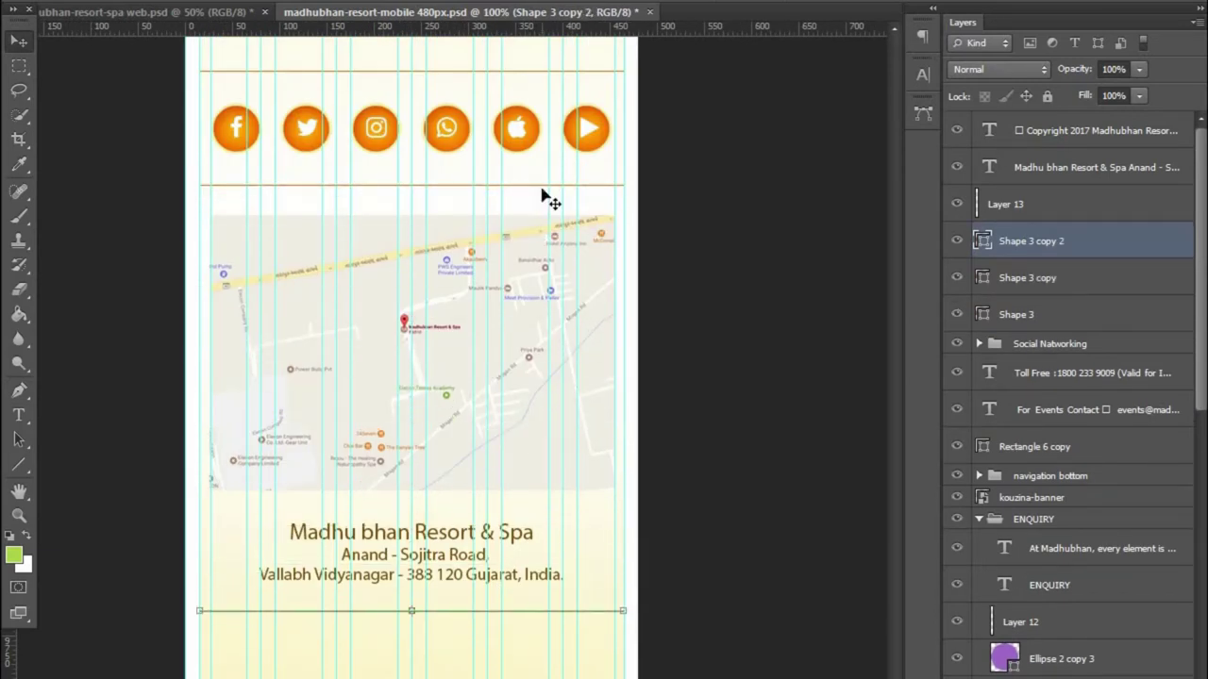
left_click(1092, 137)
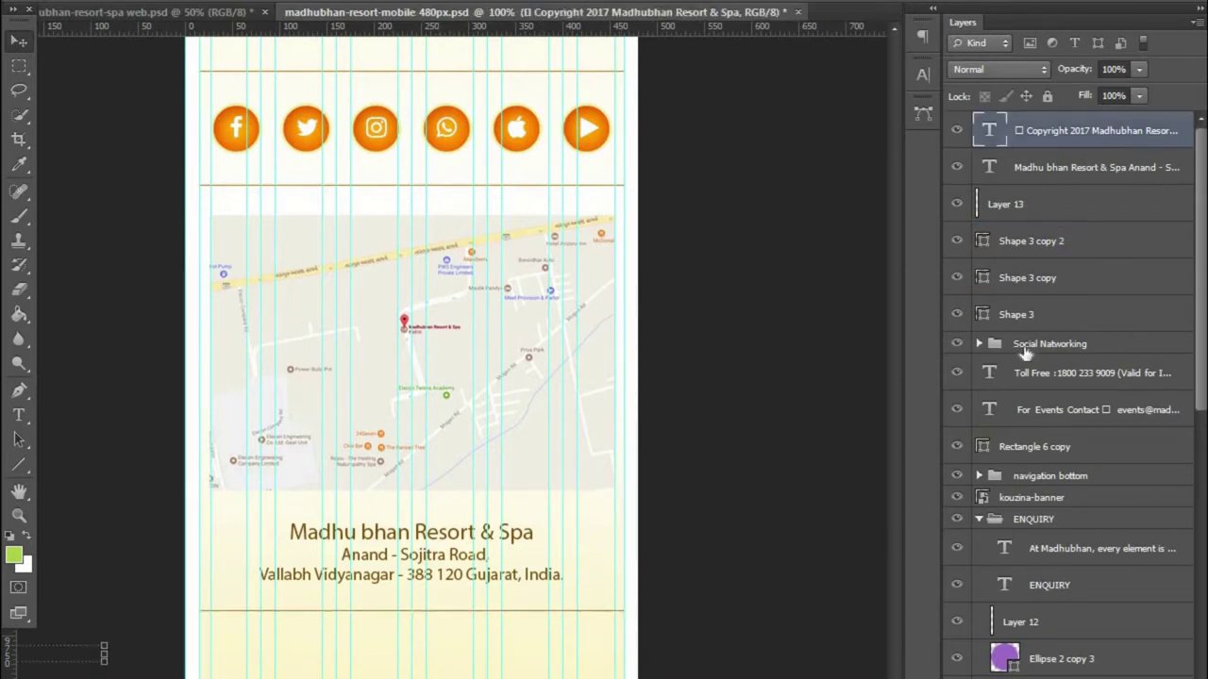
- Move the Copyright text to the page bottom and shorten the cream panel above it
key("shift+Right")
key("shift+Right")
key("shift+Right")
key("shift+Right")
key("shift+Right")
key("shift+Right")
key("shift+Right")
key("shift+Right")
key("shift+Right")
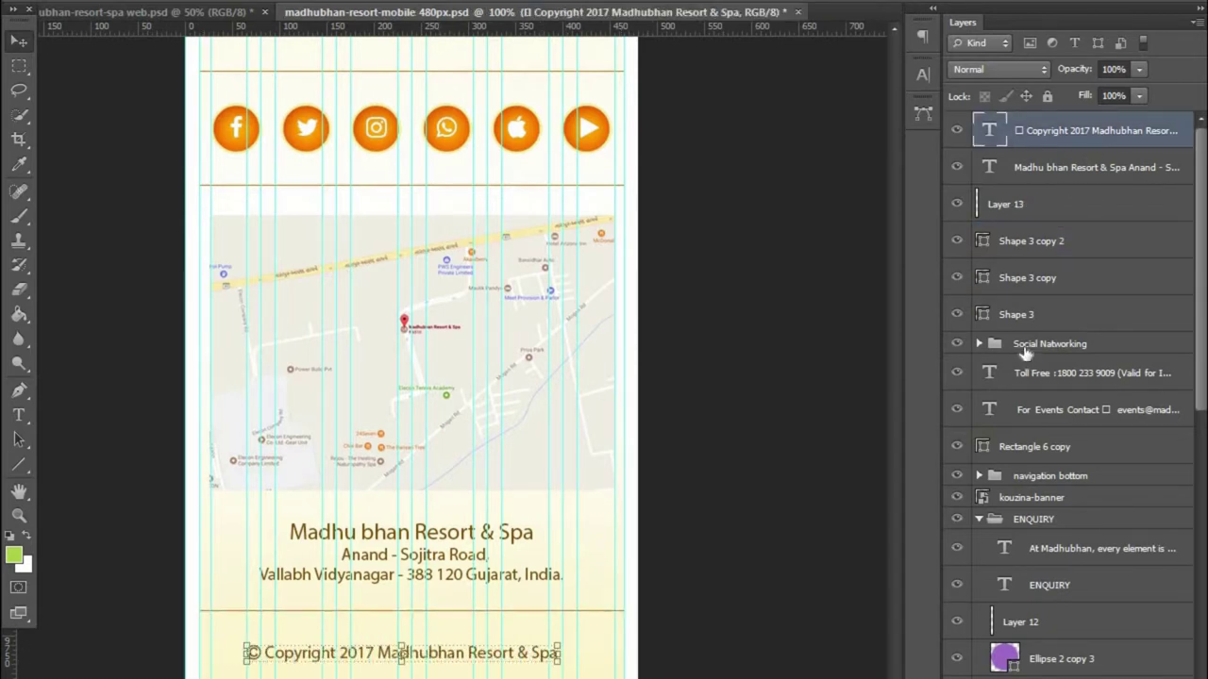
key("shift+Up")
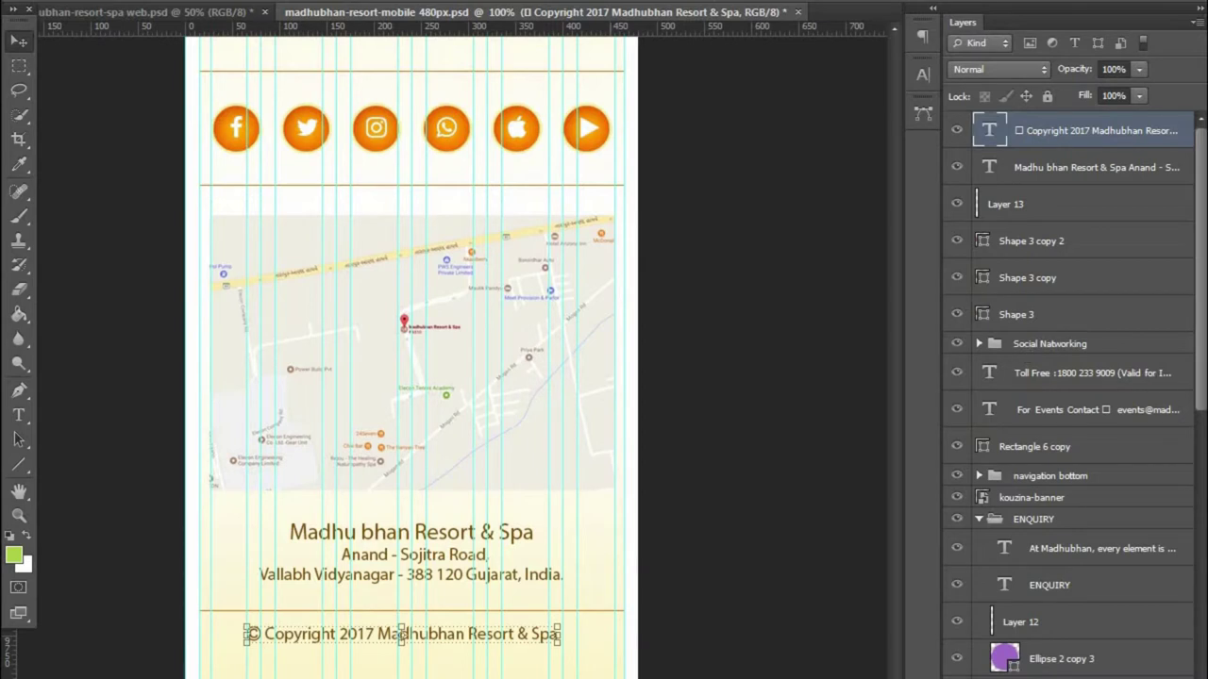
left_click(1034, 446)
left_click_drag(453, 674, 453, 611)
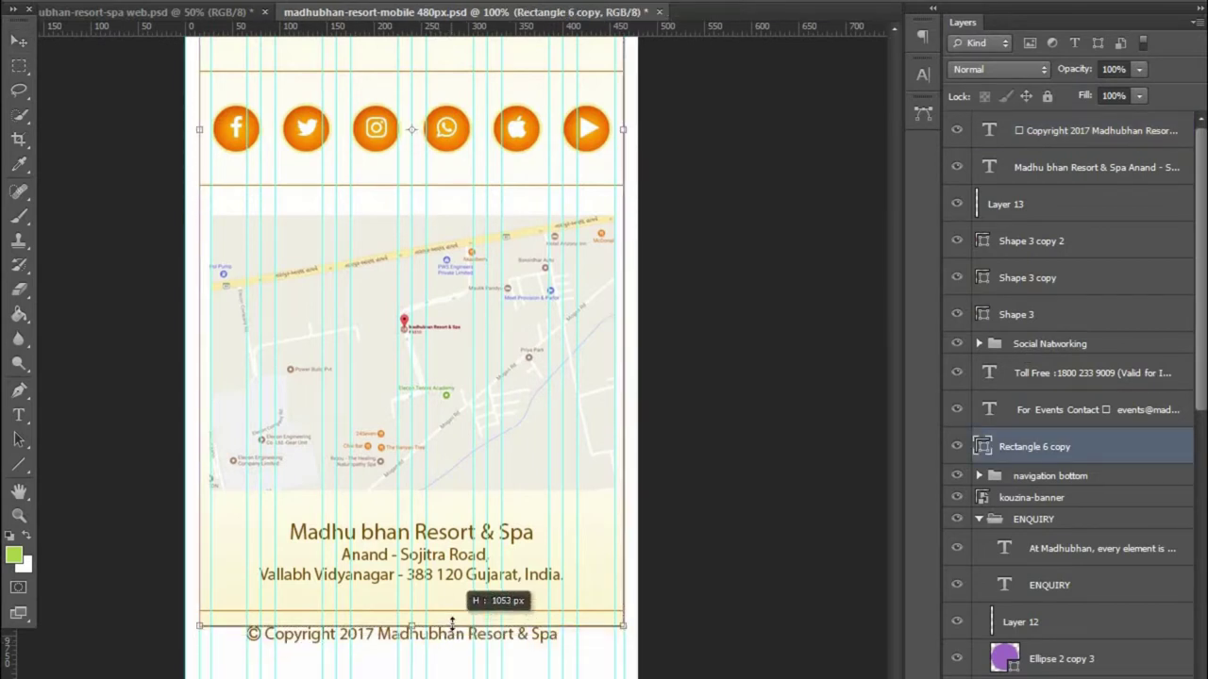
- Delete the extra divider at the panel's bottom and start cropping the canvas
left_click(614, 614)
key("Delete")
left_click(552, 644)
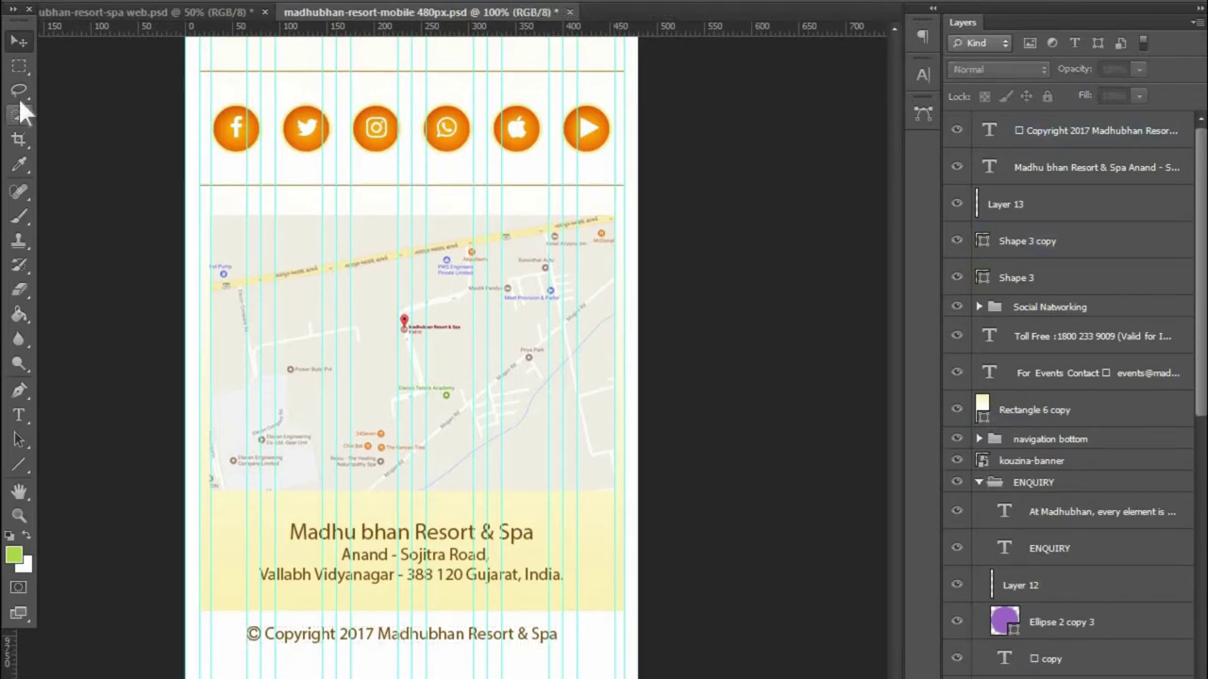
left_click(19, 140)
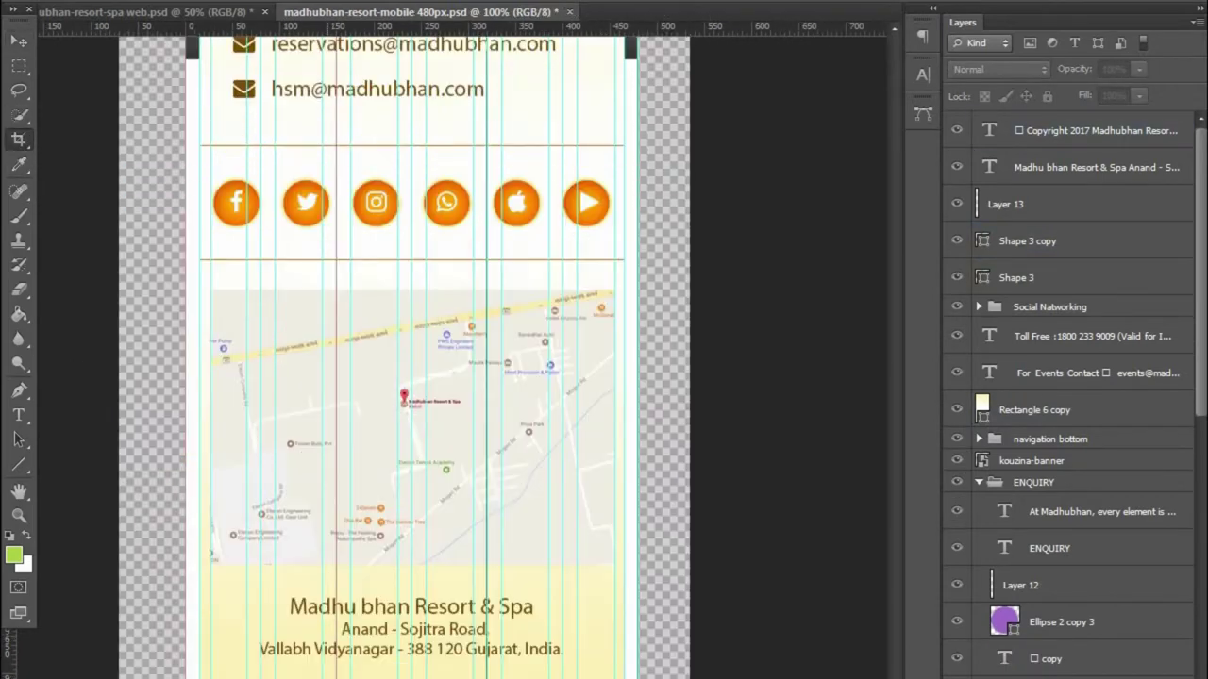
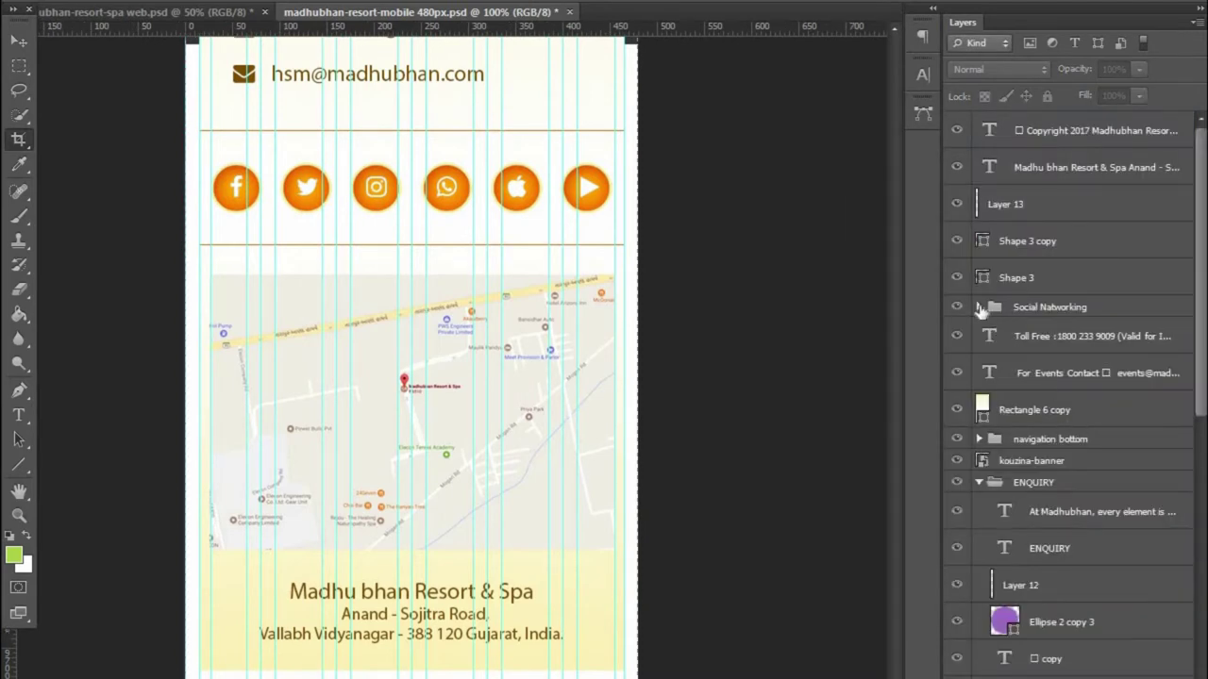
- Collapse the ENQUIRY, Certificate, accommodation and food & beverage folders in the Layers panel
left_click(1050, 342)
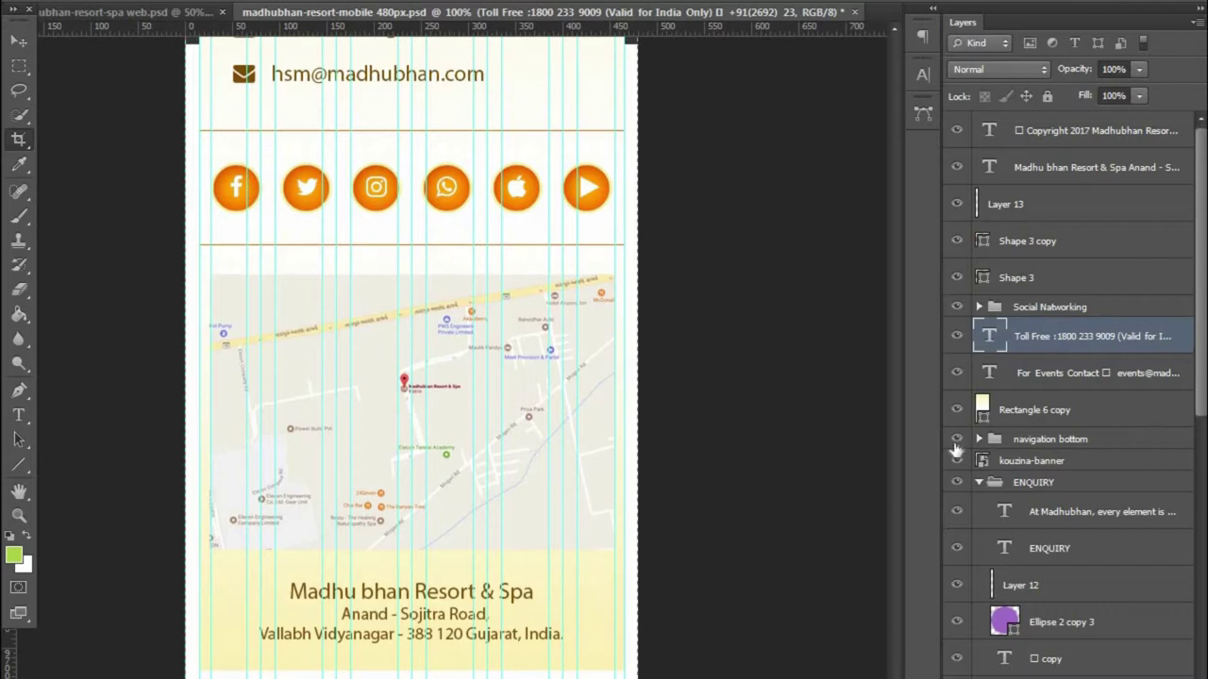
left_click(977, 484)
left_click(978, 501)
left_click(978, 547)
scroll(984, 525, "down", 3)
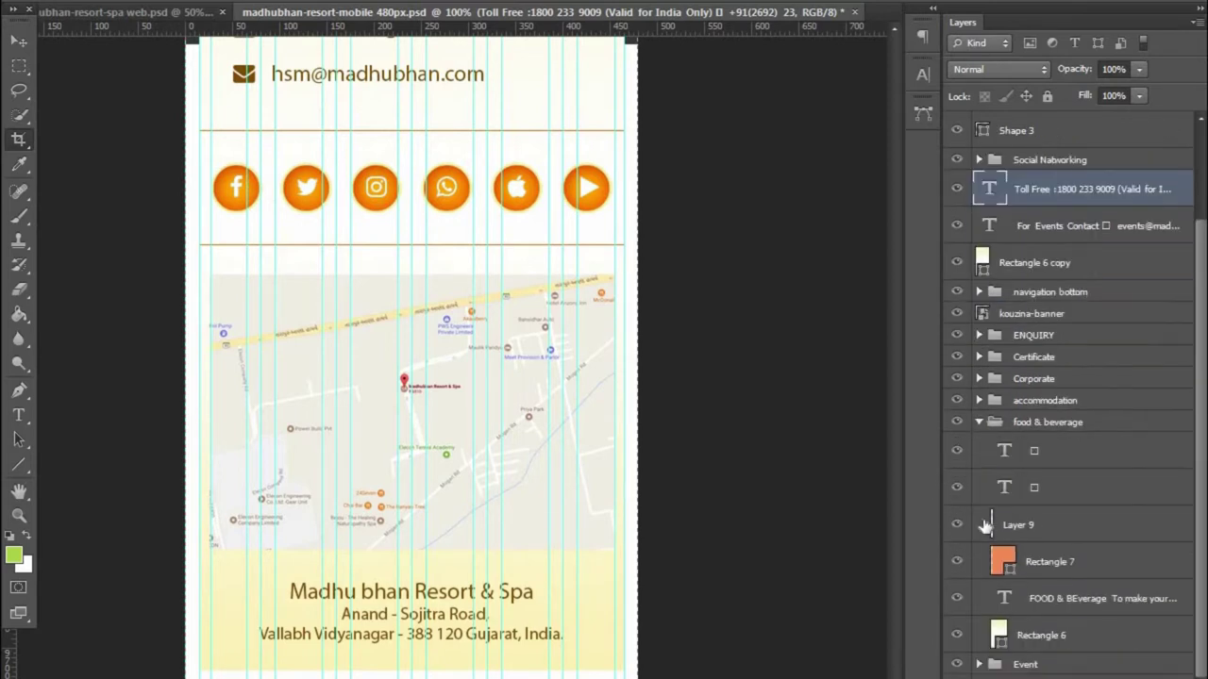
left_click(979, 424)
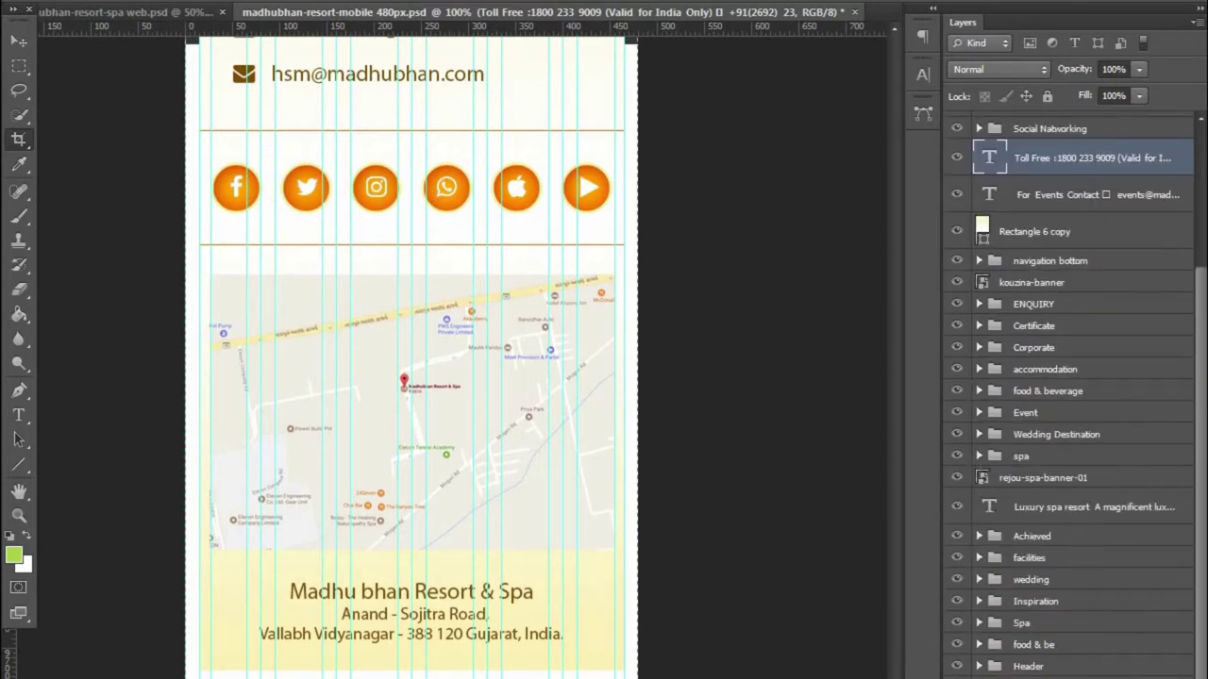
- Select the toolbar layer inside ios 7 and fit the whole page strip in the window
key("alt+comma")
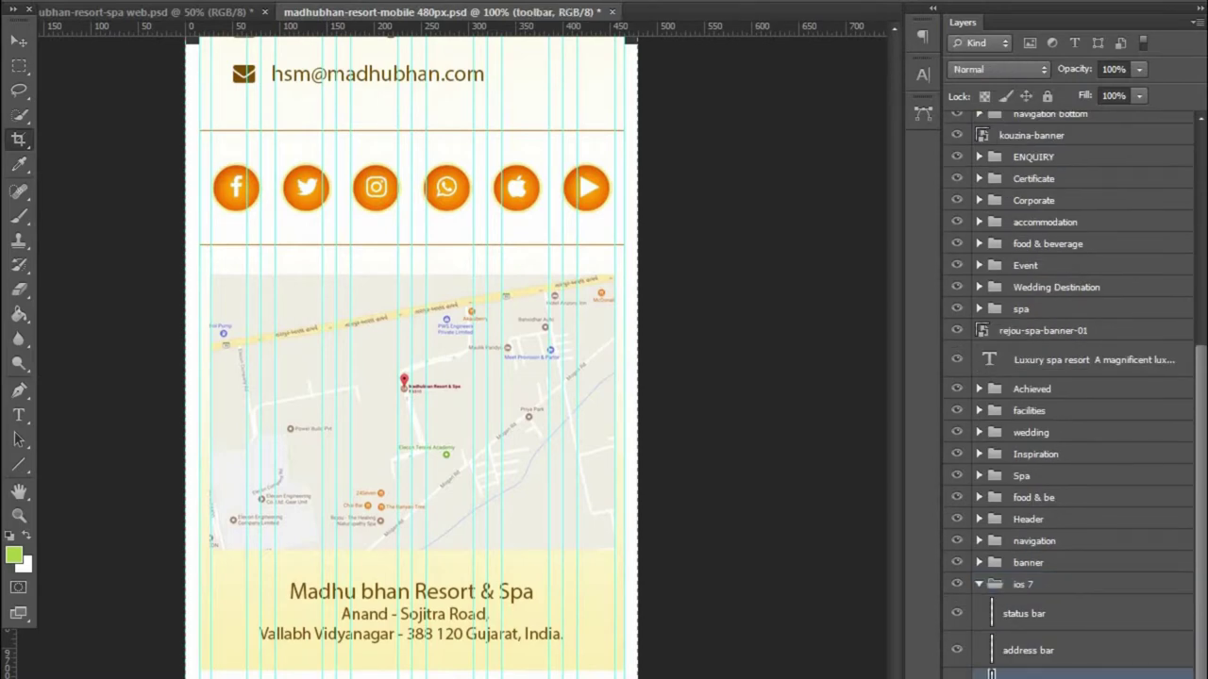
key("ctrl+minus")
key("ctrl+minus")
key("ctrl+minus")
key("ctrl+minus")
key("ctrl+minus")
key("ctrl+minus")
key("ctrl+minus")
key("ctrl+0")
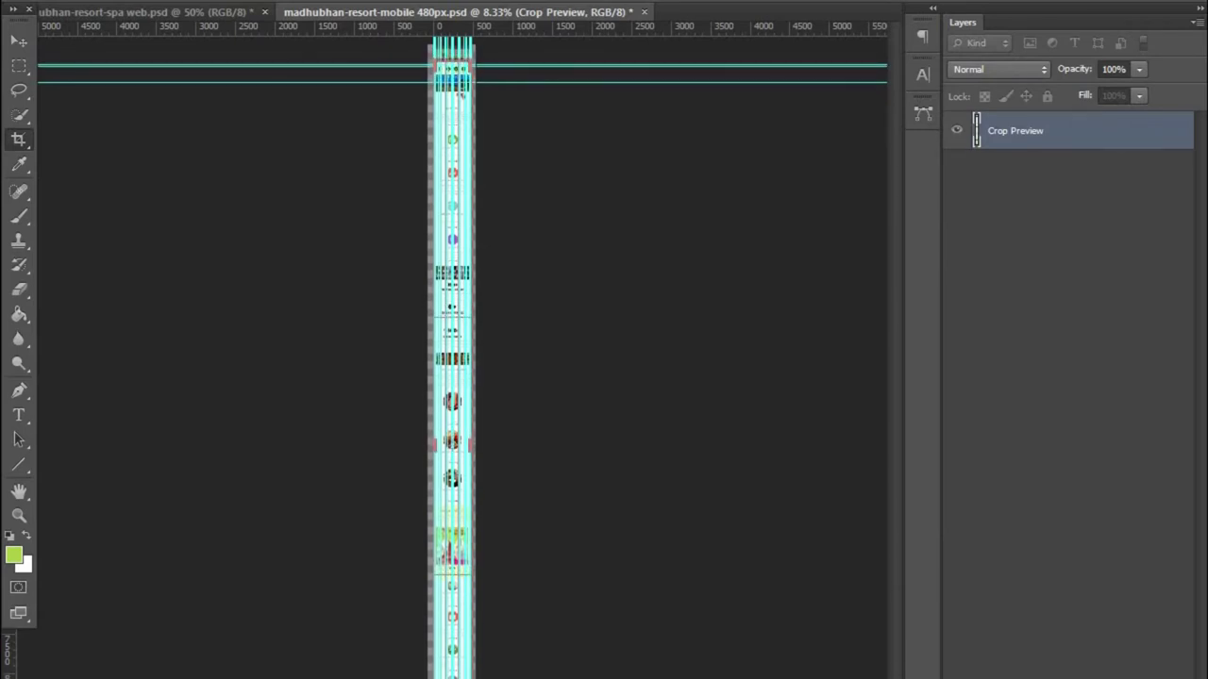
- Dismiss the pending crop with Don't Crop and select the toolbar layer
key("v")
left_click(735, 302)
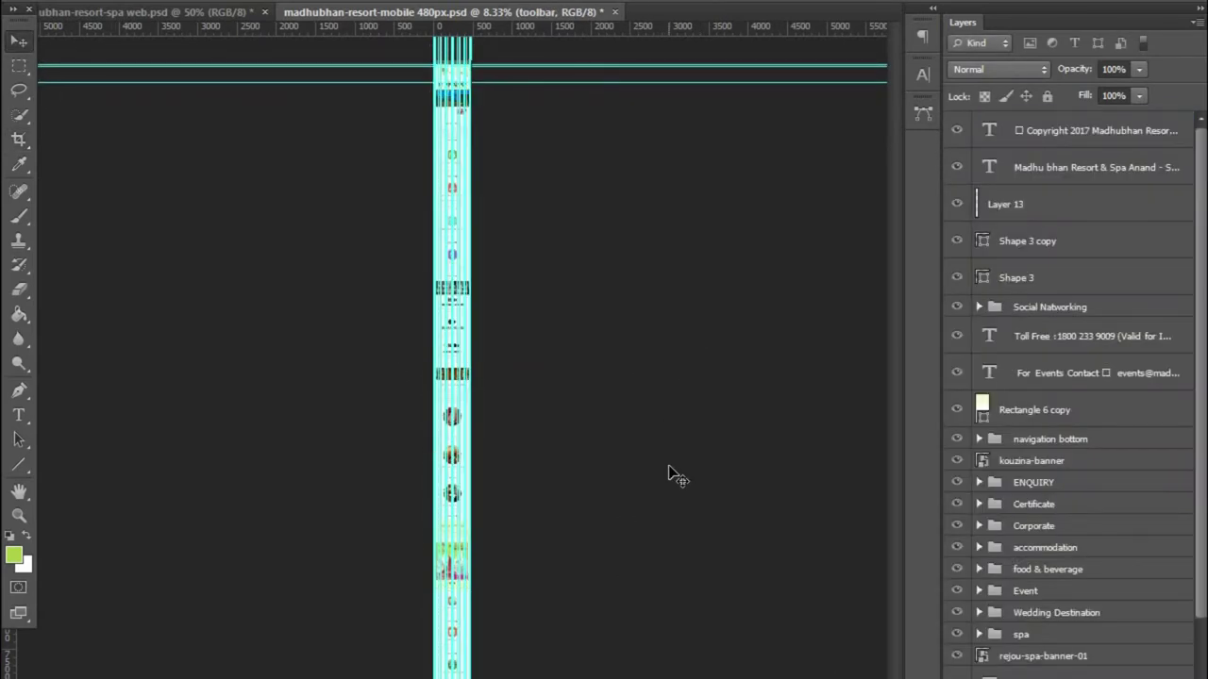
scroll(992, 525, "down", 5)
scroll(1059, 676, "down", 3)
left_click(1059, 675)
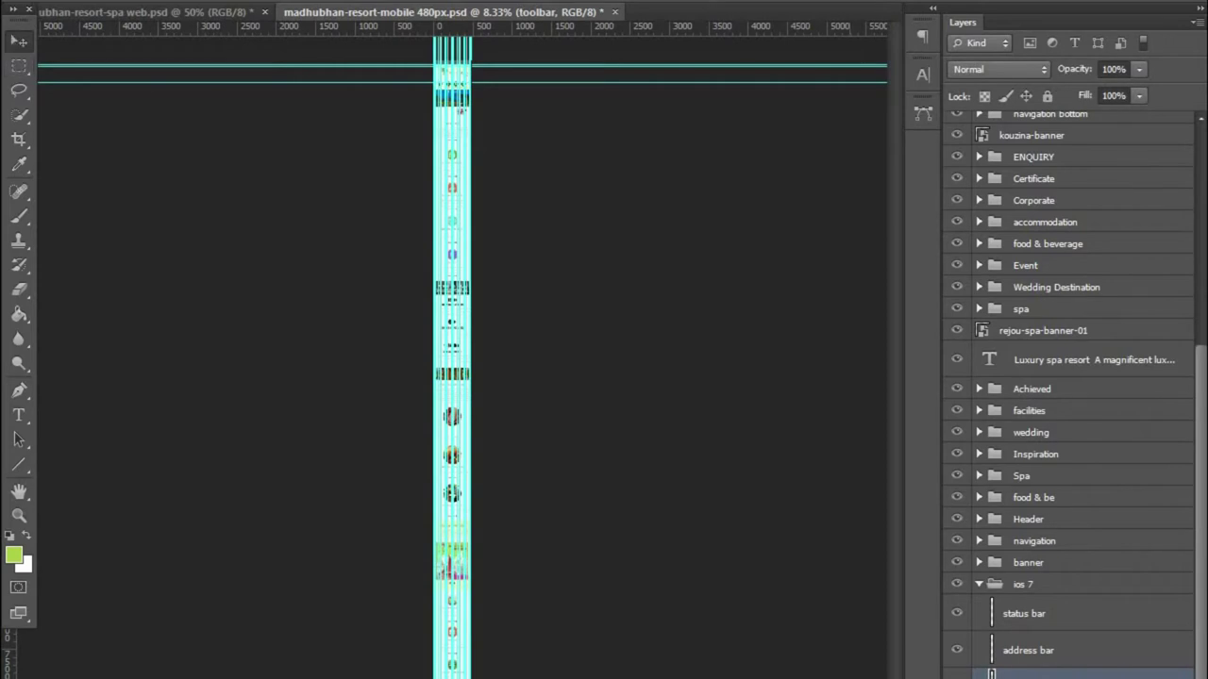
scroll(507, 398, "up", 3)
scroll(507, 398, "down", 5)
scroll(508, 398, "down", 5)
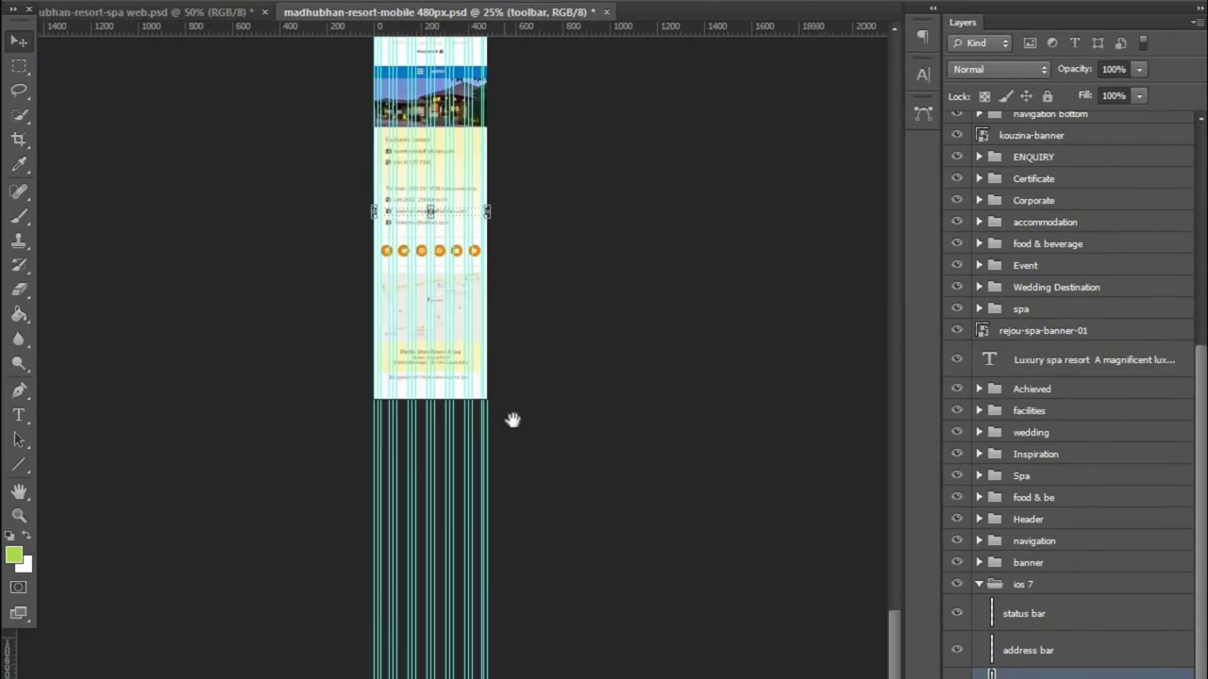
- Nudge the toolbar just below the copyright line and crop the canvas bottom to meet it
key("ctrl+plus")
key("shift+Down")
key("shift+Down")
key("shift+Down")
key("shift+Down")
key("shift+Down")
key("shift+Down")
key("shift+Down")
key("shift+Down")
key("shift+Down")
key("shift+Down")
key("shift+Down")
key("shift+Down")
key("shift+Up")
key("shift+Up")
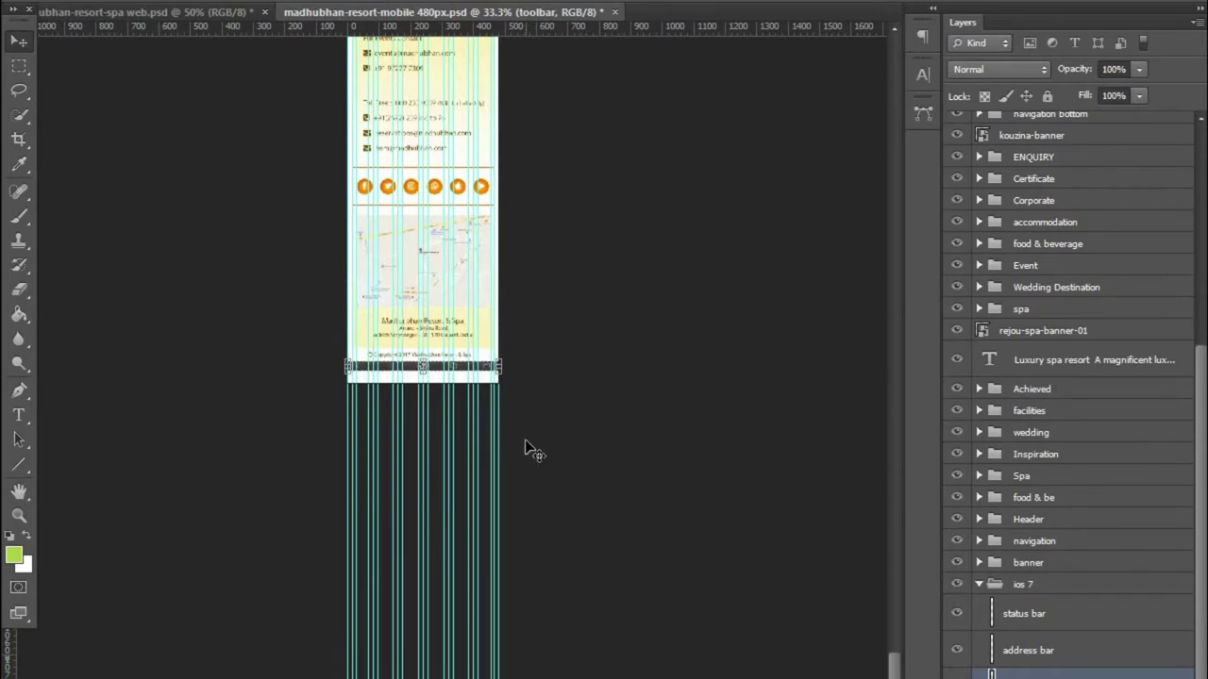
key("ctrl+plus")
key("ctrl+plus")
key("ctrl+plus")
key("Down")
key("Down")
key("Down")
key("Down")
key("Down")
key("Down")
key("Down")
left_click(19, 138)
mouse_move(360, 248)
left_mouse_down()
mouse_move(370, 247)
mouse_move(288, 263)
left_mouse_up()
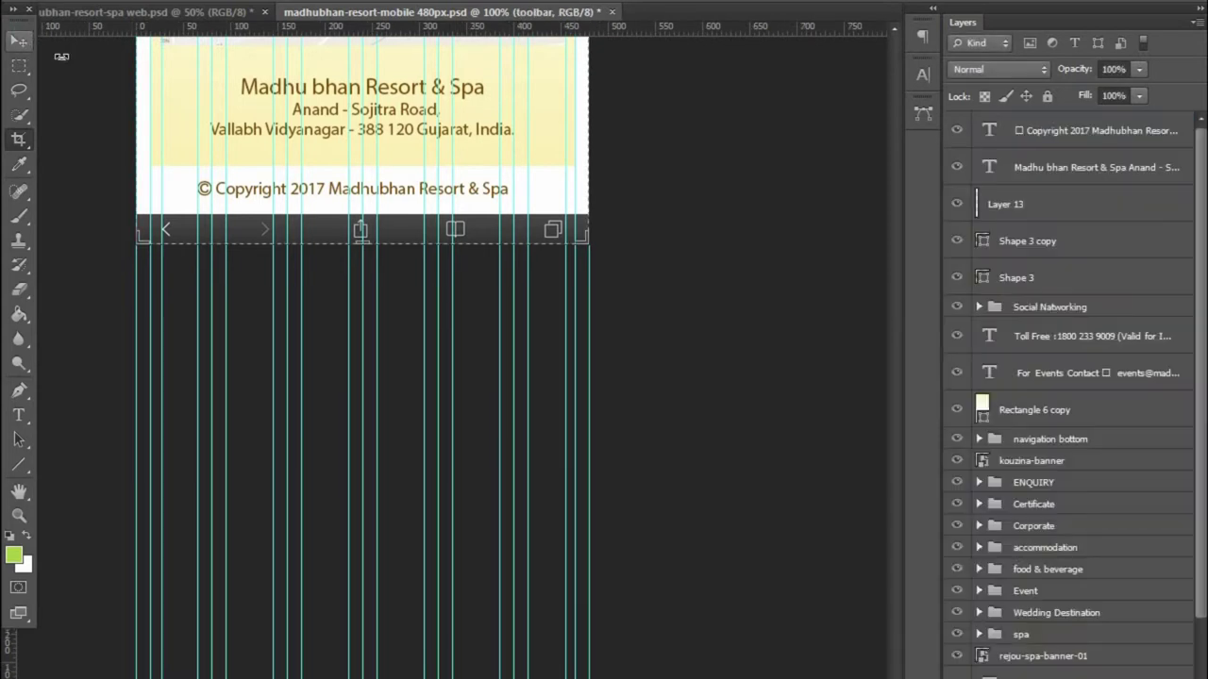
- Group the two contact texts and their background rectangle into a folder named Footer
left_click(978, 584)
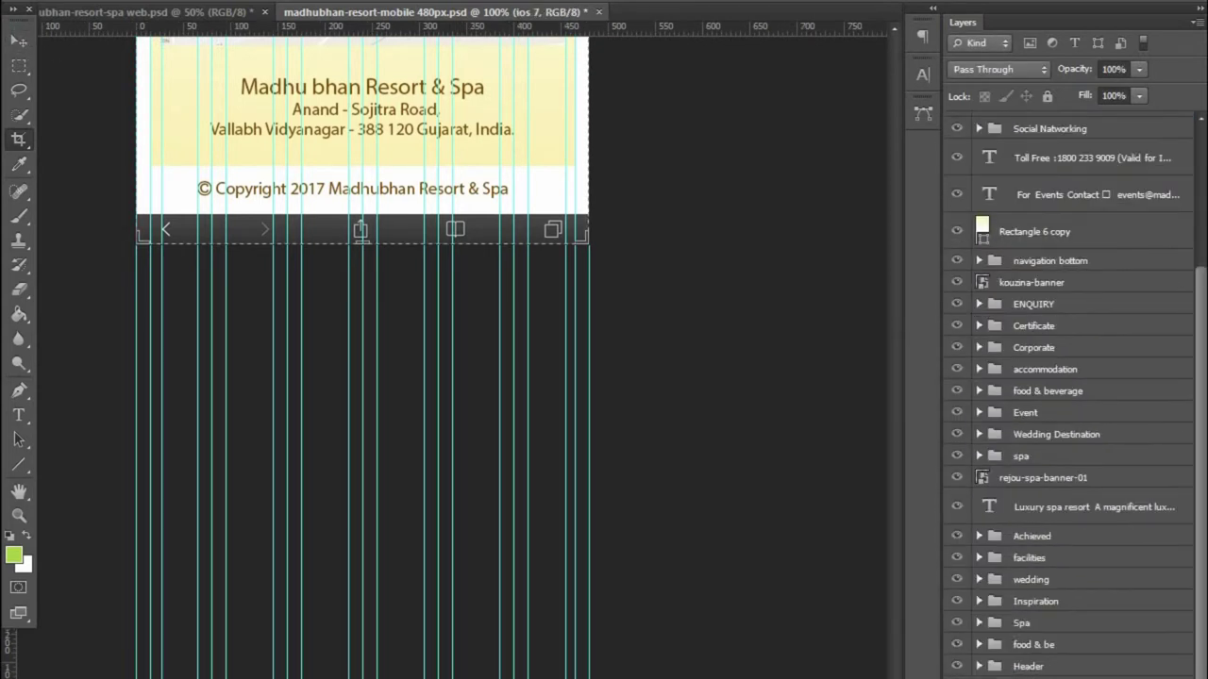
key("ctrl+minus")
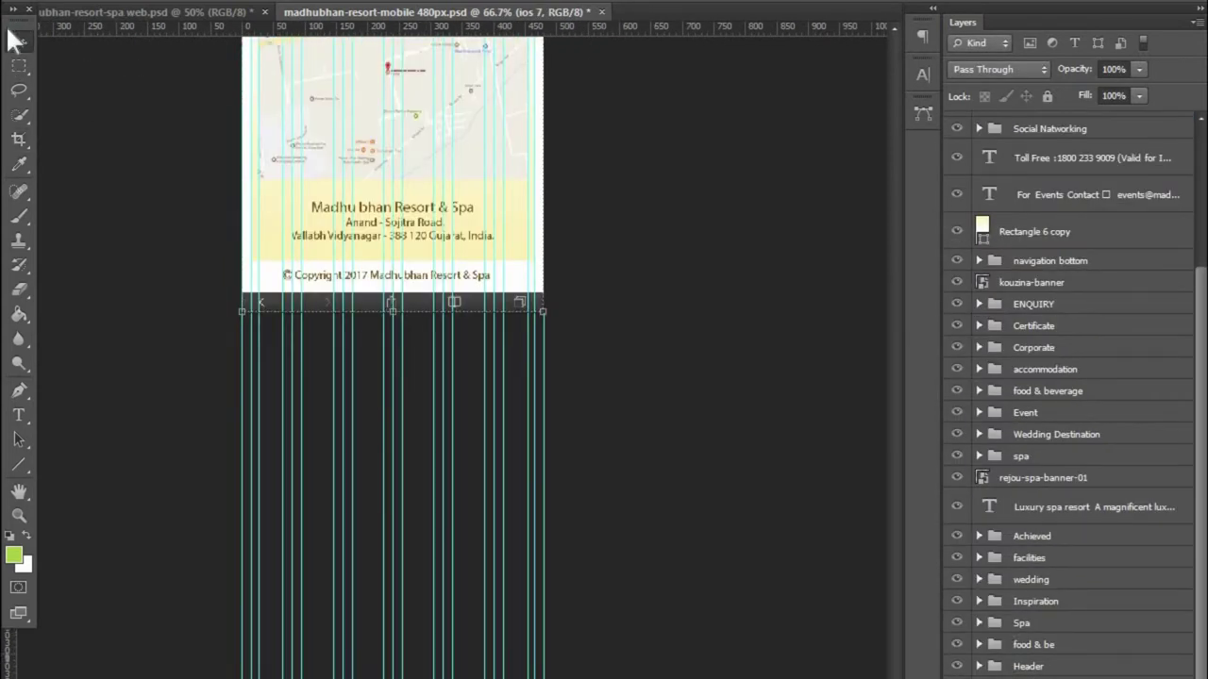
key("ctrl+minus")
key("ctrl+minus")
scroll(518, 369, "up", 3)
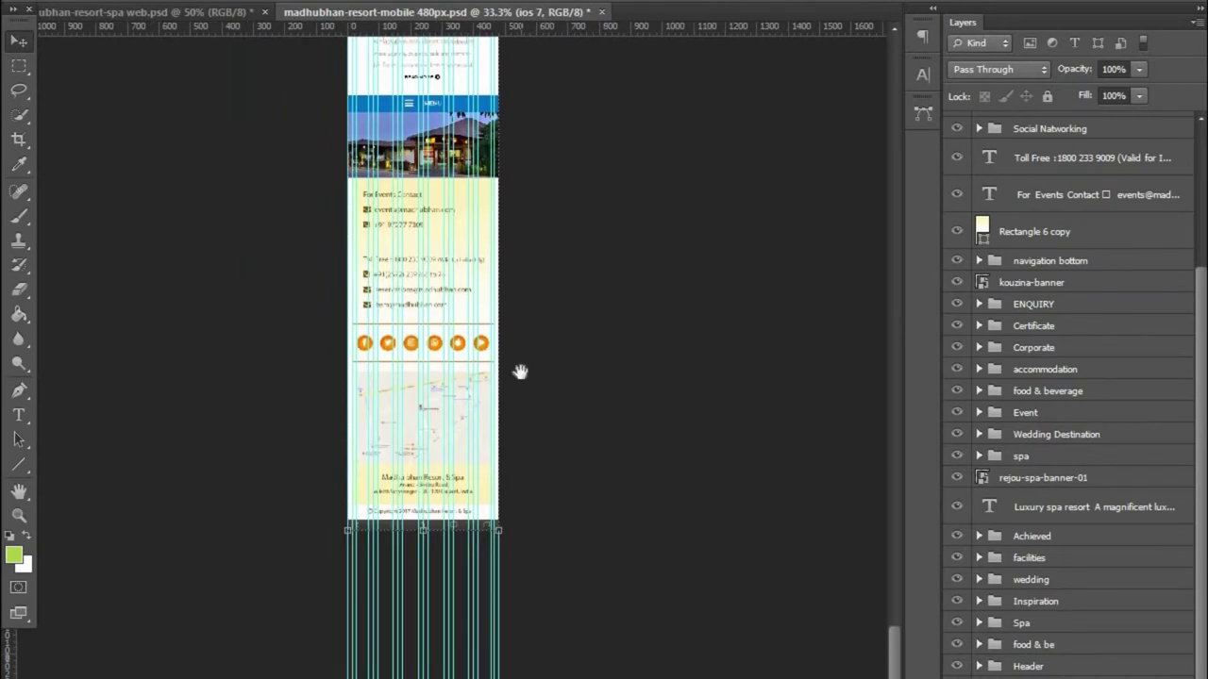
left_click(560, 514)
mouse_move(560, 514)
left_mouse_down()
mouse_move(386, 345)
mouse_move(364, 197)
left_mouse_up()
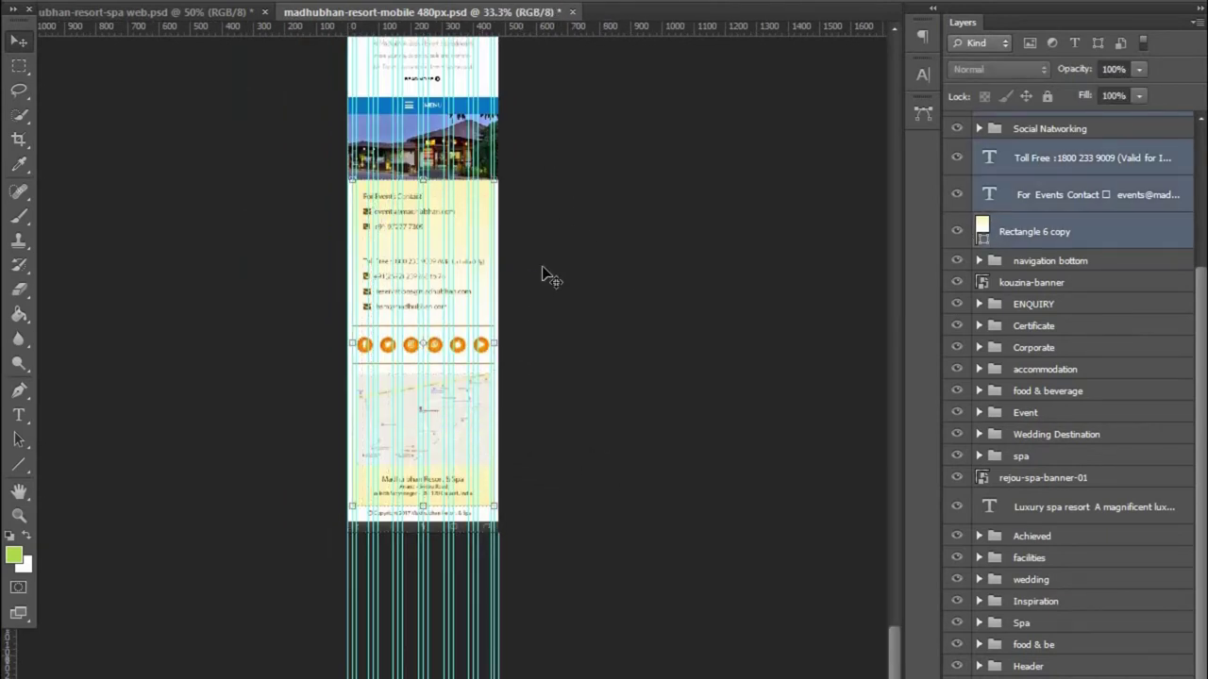
key("ctrl+g")
double_click(1019, 162)
key("Return")
- Try grouping the middle-section layers, undo it, then select the Social Natworking group
scroll(520, 331, "up", 3)
key("ctrl+minus")
key("ctrl+minus")
key("ctrl+minus")
key("ctrl+minus")
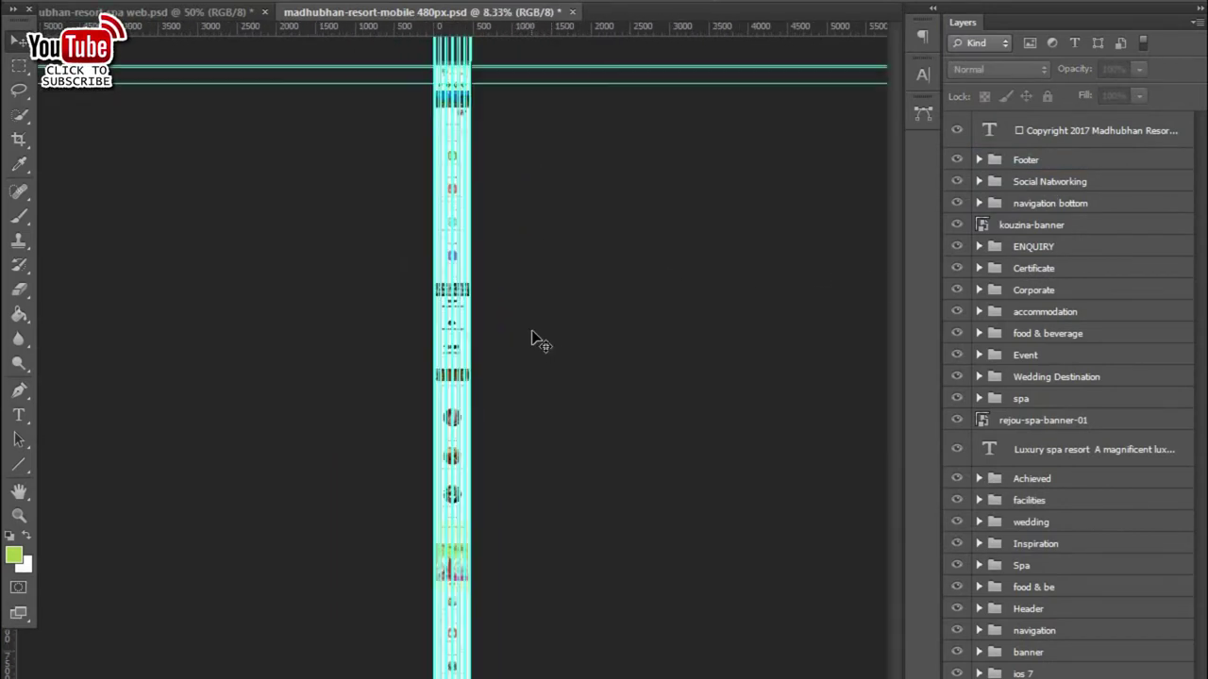
left_click_drag(514, 146, 342, 660)
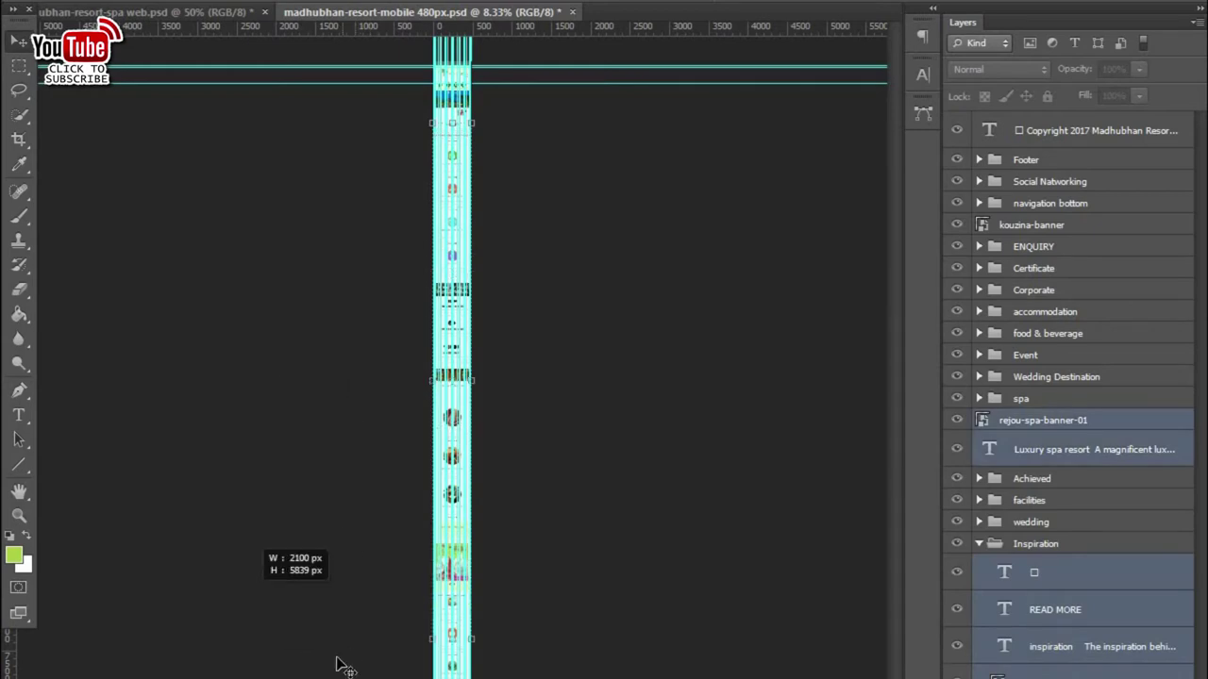
left_click_drag(341, 661, 340, 676)
key("ctrl+g")
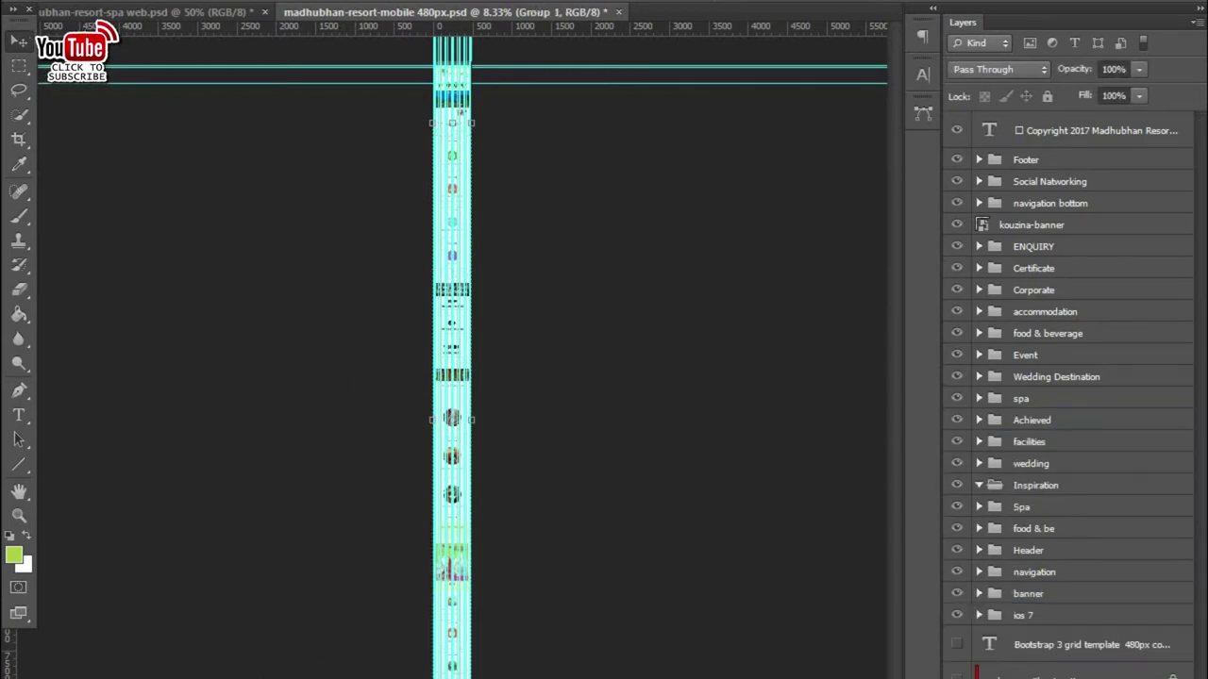
key("ctrl+z")
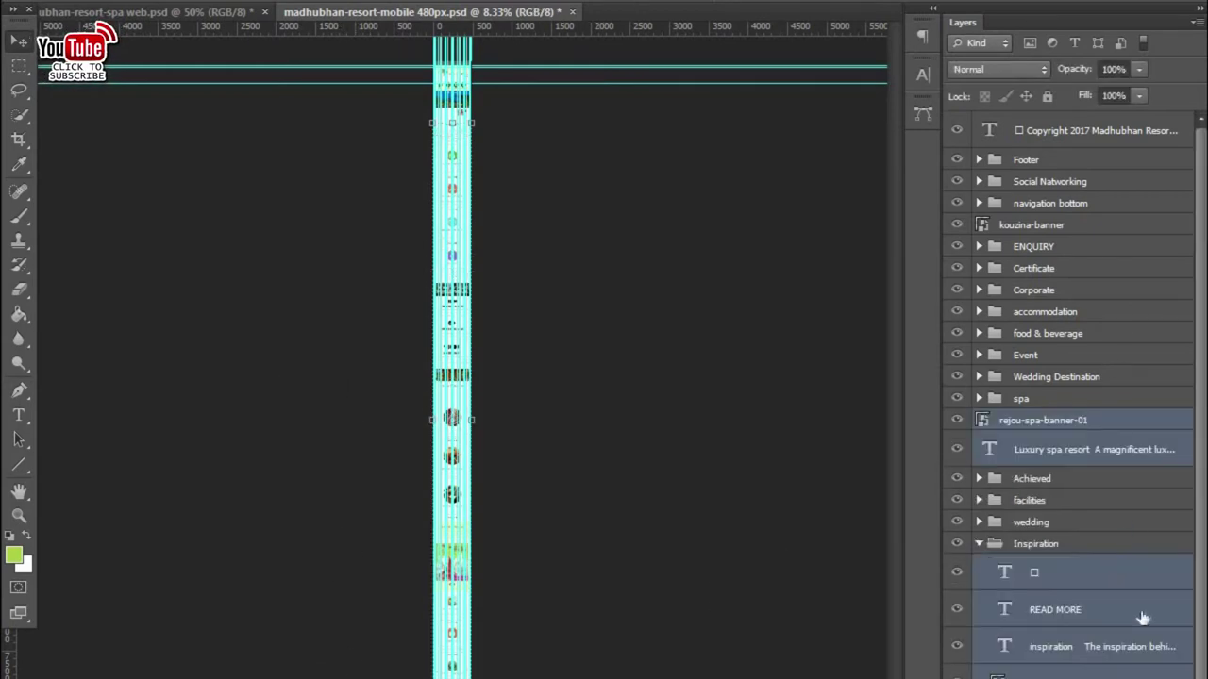
left_click_drag(461, 342, 532, 343)
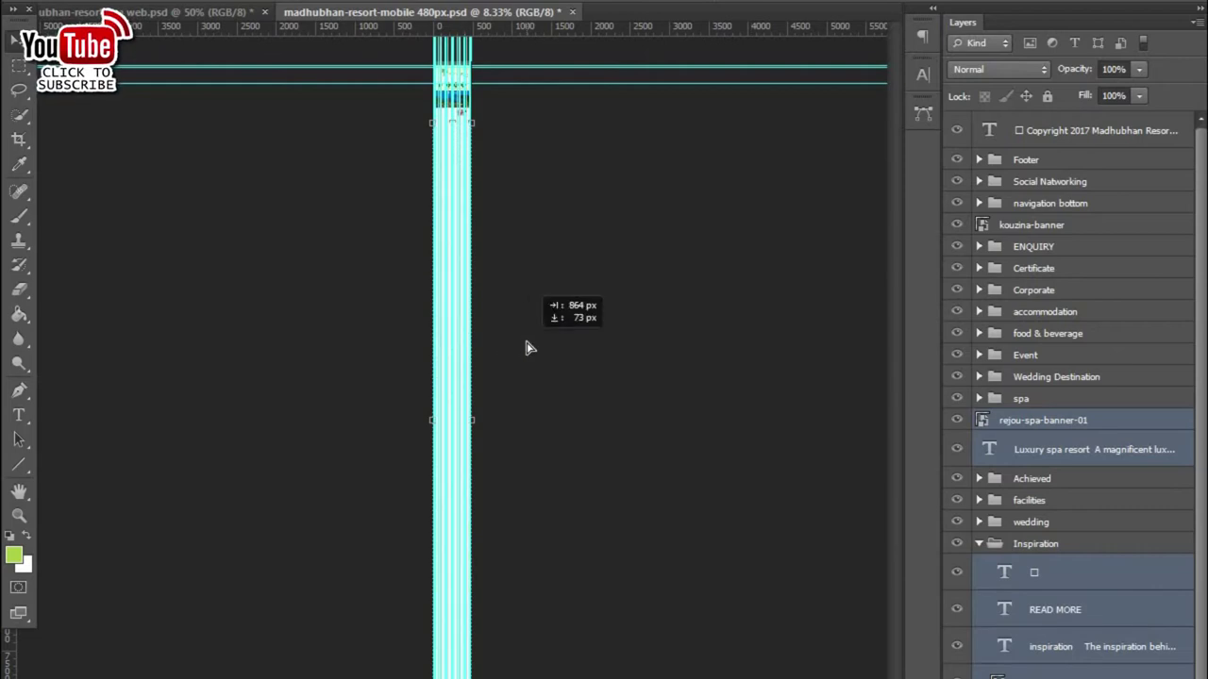
left_click(572, 294)
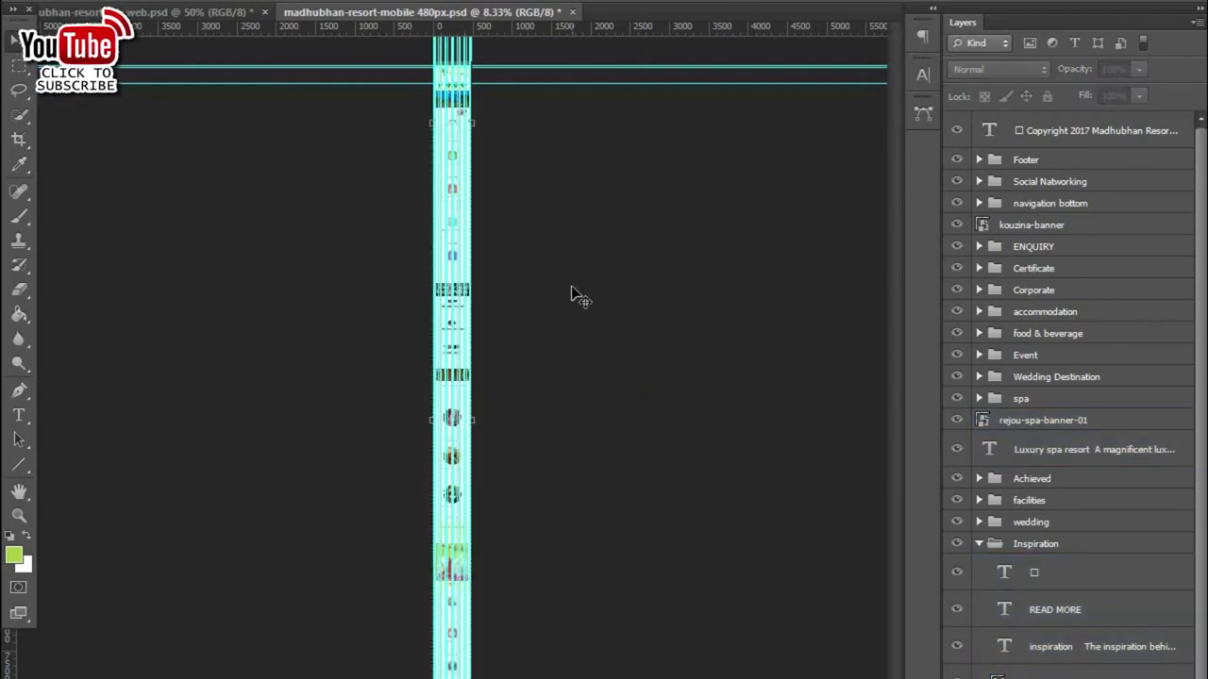
key("ctrl+plus")
key("ctrl+plus")
key("ctrl+plus")
left_click(1050, 183)
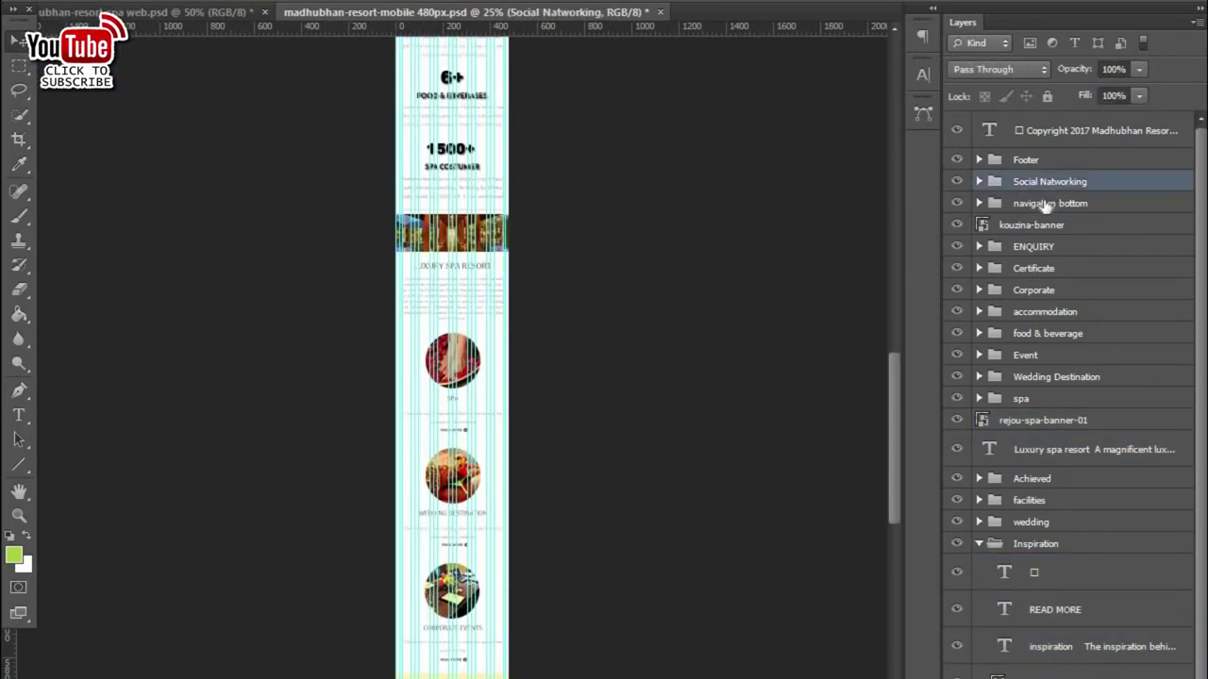
- Zoom into the layout and toggle the Footer group's visibility off and on
scroll(1032, 231, "down", 2)
scroll(499, 531, "down", 3)
scroll(491, 566, "down", 3)
scroll(495, 573, "down", 3)
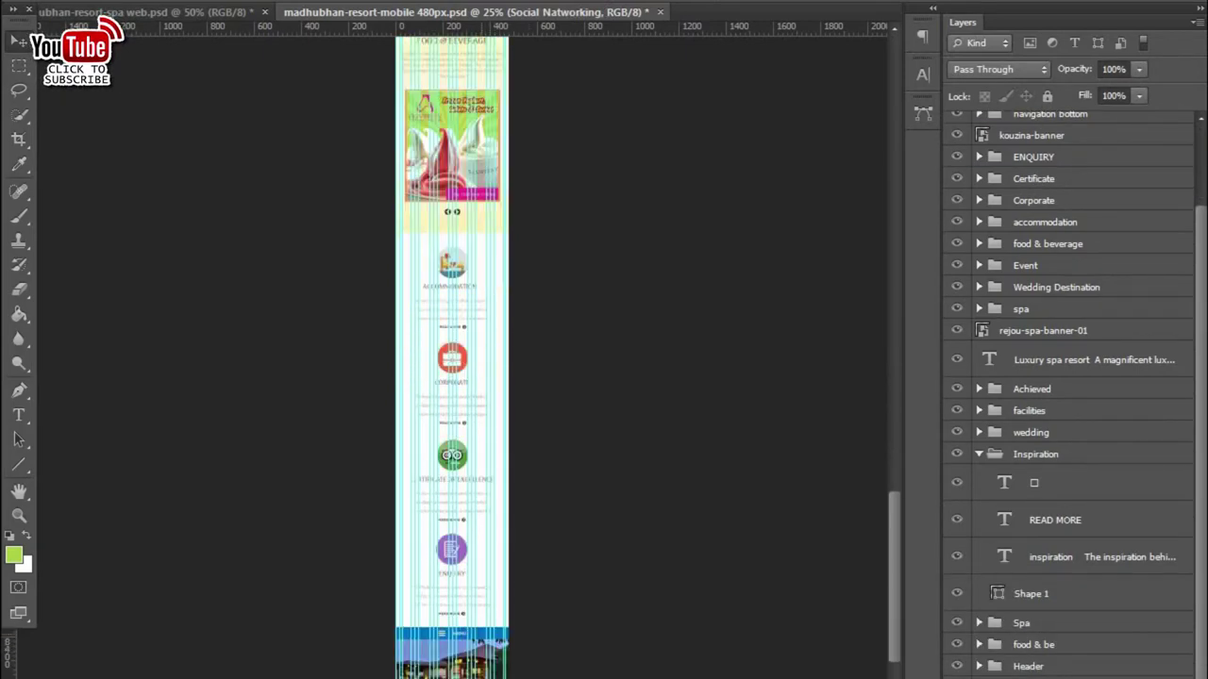
scroll(471, 588, "down", 2)
key("ctrl+plus")
scroll(1025, 162, "up", 2)
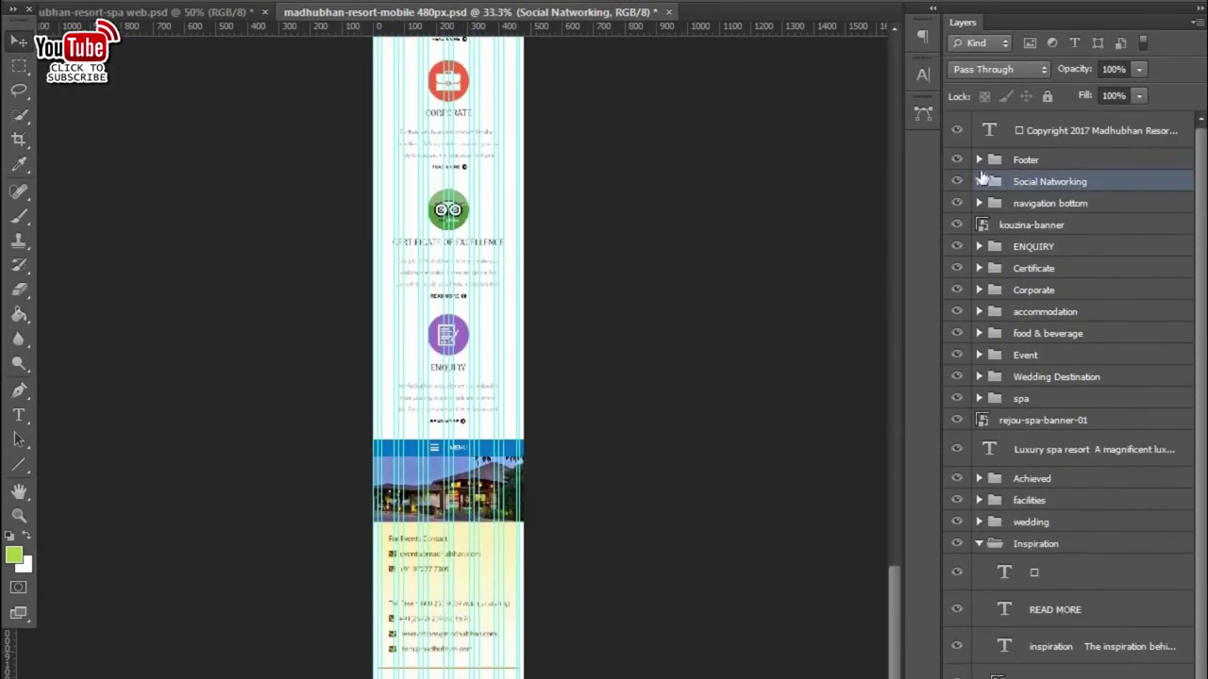
left_click(957, 160)
left_click(956, 159)
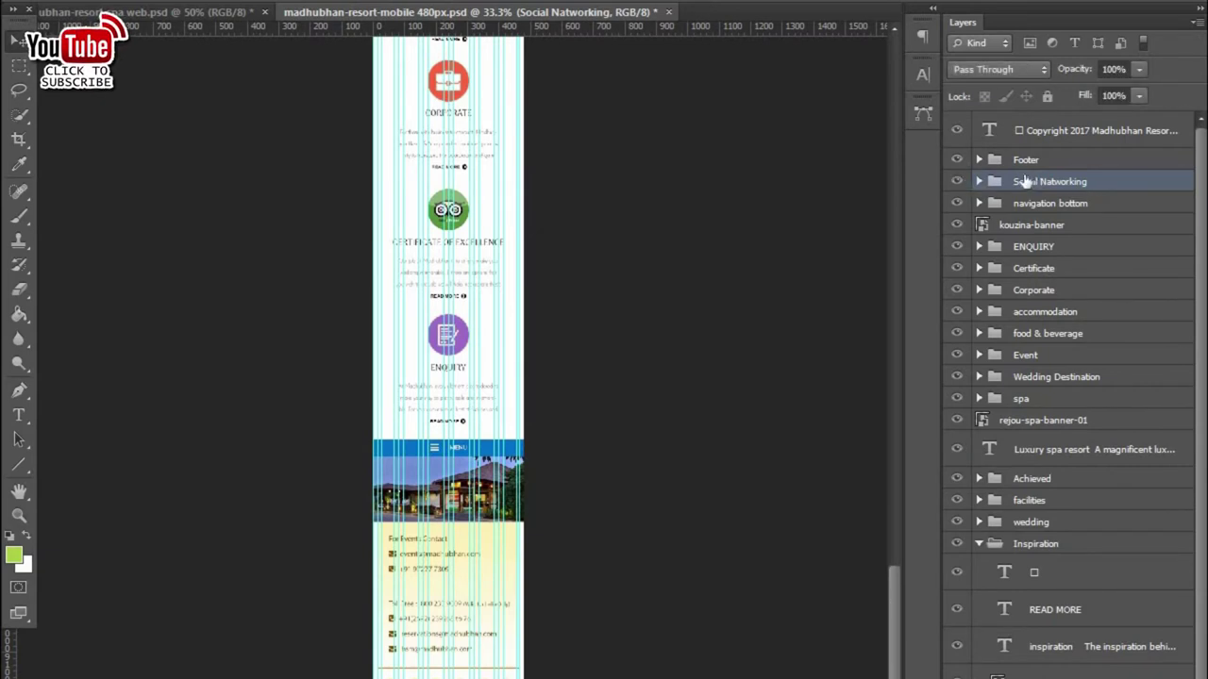
- Inspect the Footer group's layers, then open Layer Style for the Social Natworking group
left_click(978, 160)
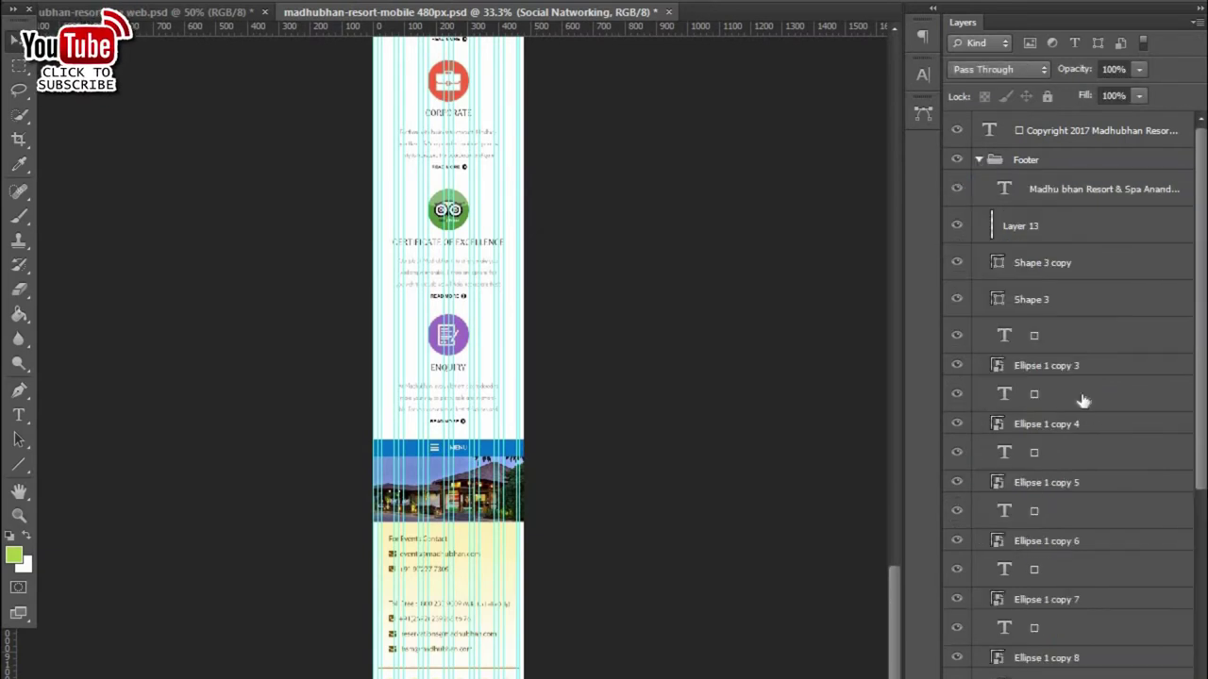
scroll(1082, 399, "down", 3)
scroll(1100, 496, "down", 3)
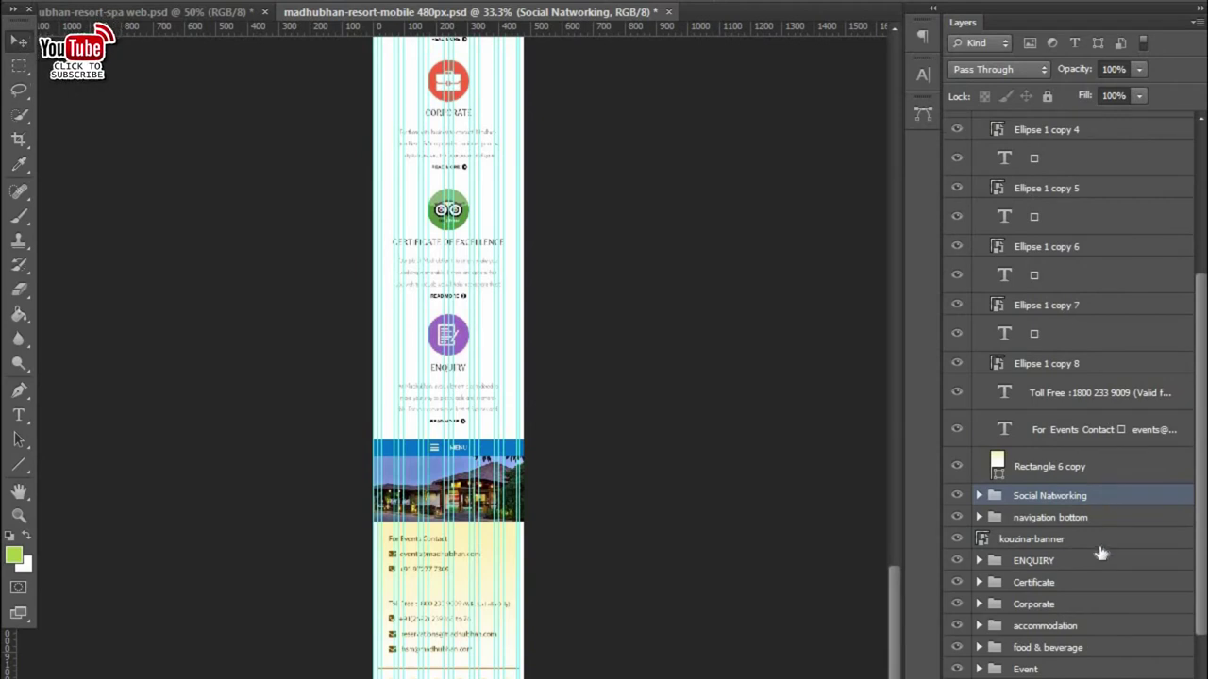
scroll(1076, 453, "up", 8)
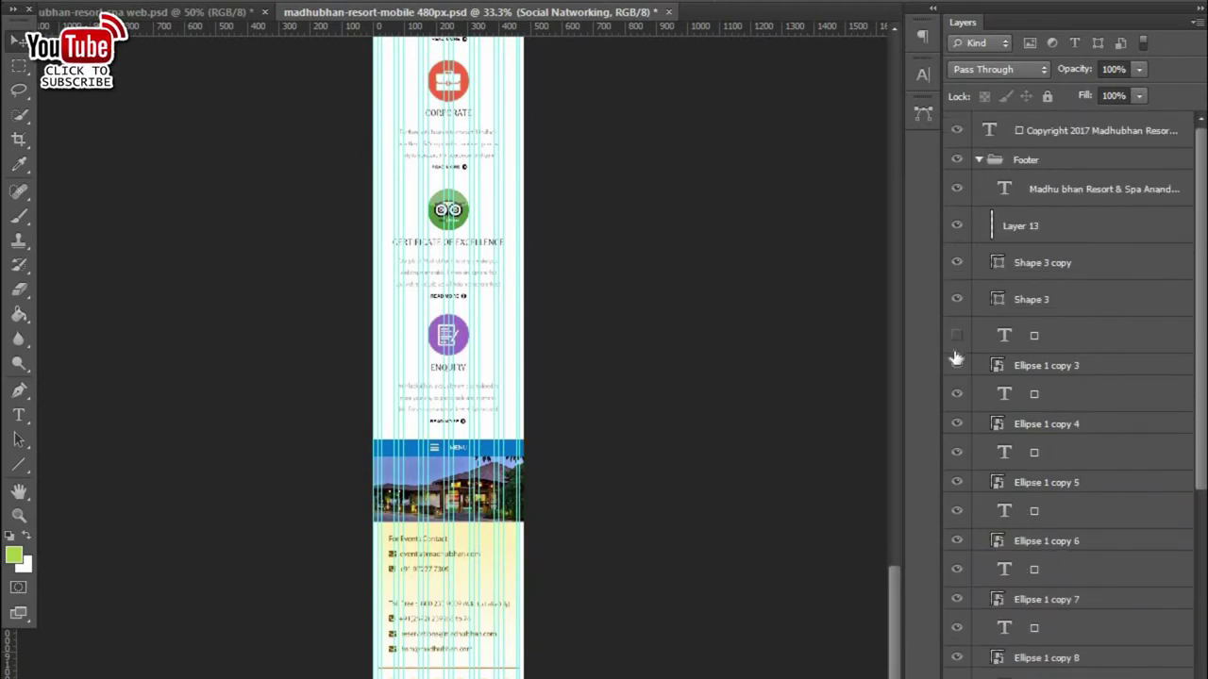
left_click(979, 161)
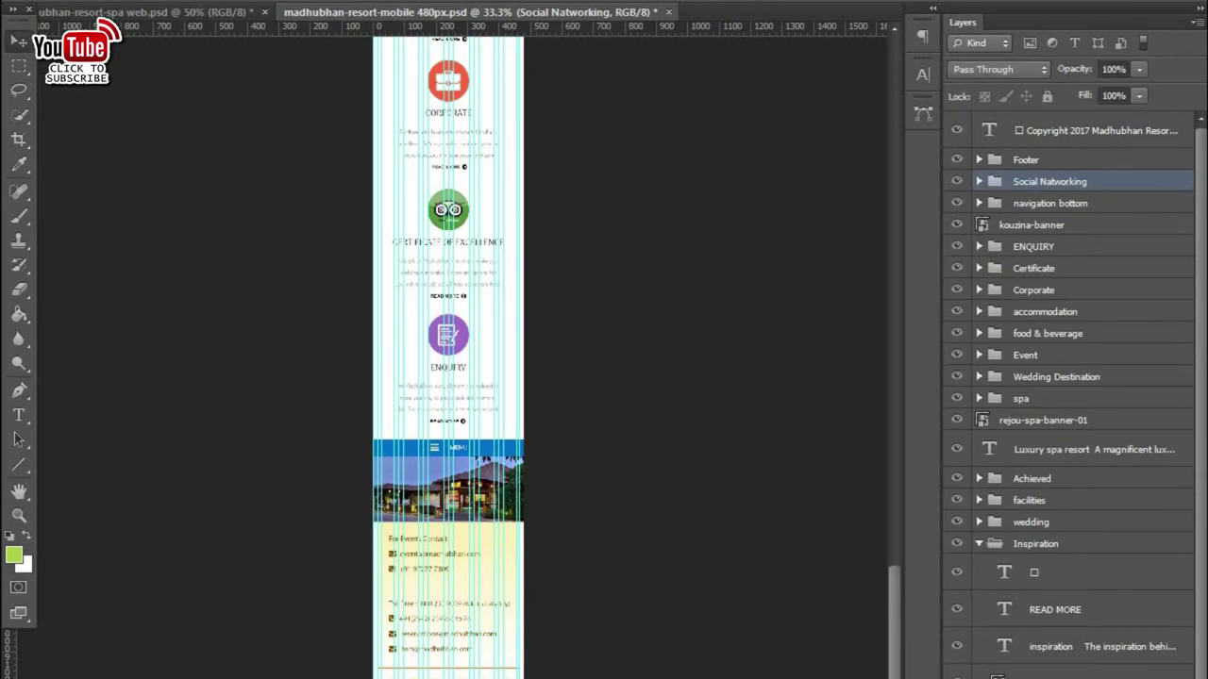
double_click(1109, 181)
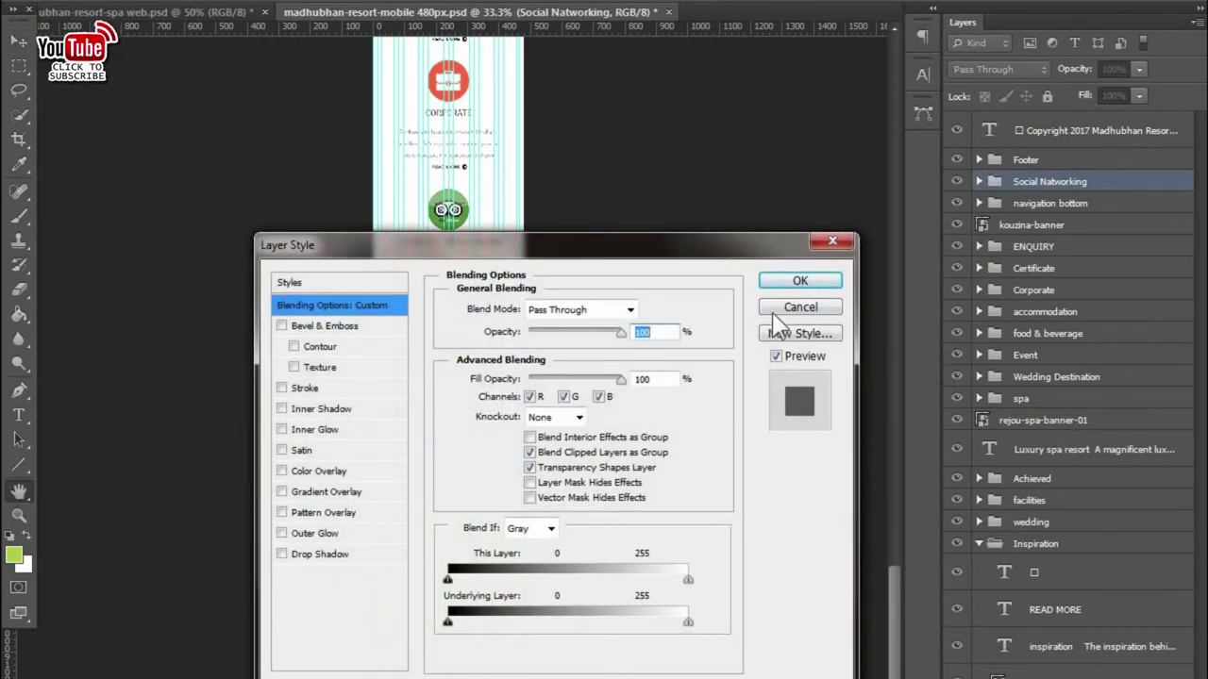
- Cancel Layer Style, delete the Social Networking group and inspect navigation bottom
key("Escape")
left_click(979, 181)
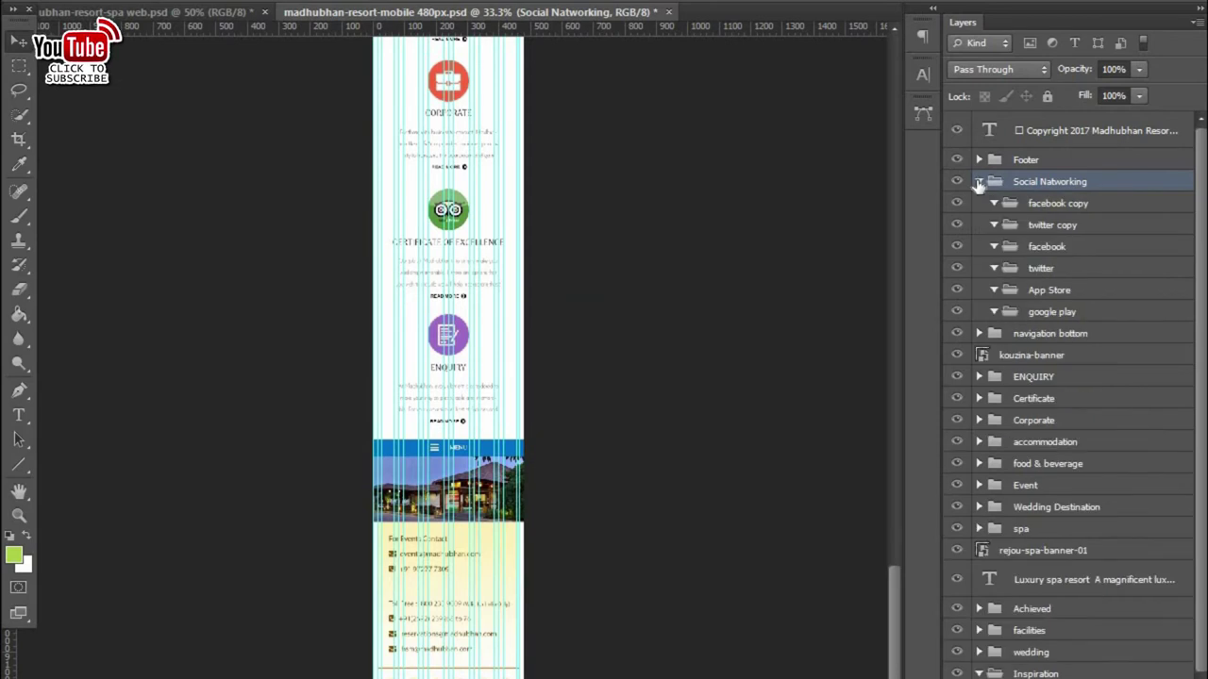
left_click(978, 182)
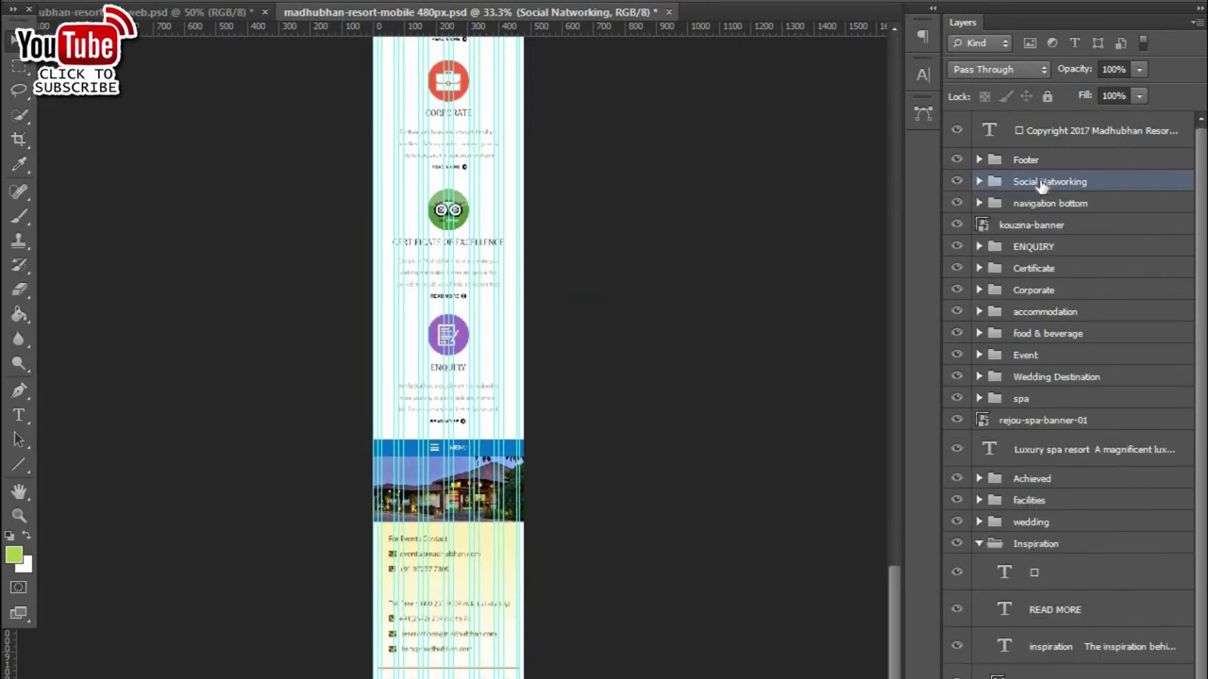
key("Delete")
left_click(986, 184)
left_click(979, 181)
left_click(981, 182)
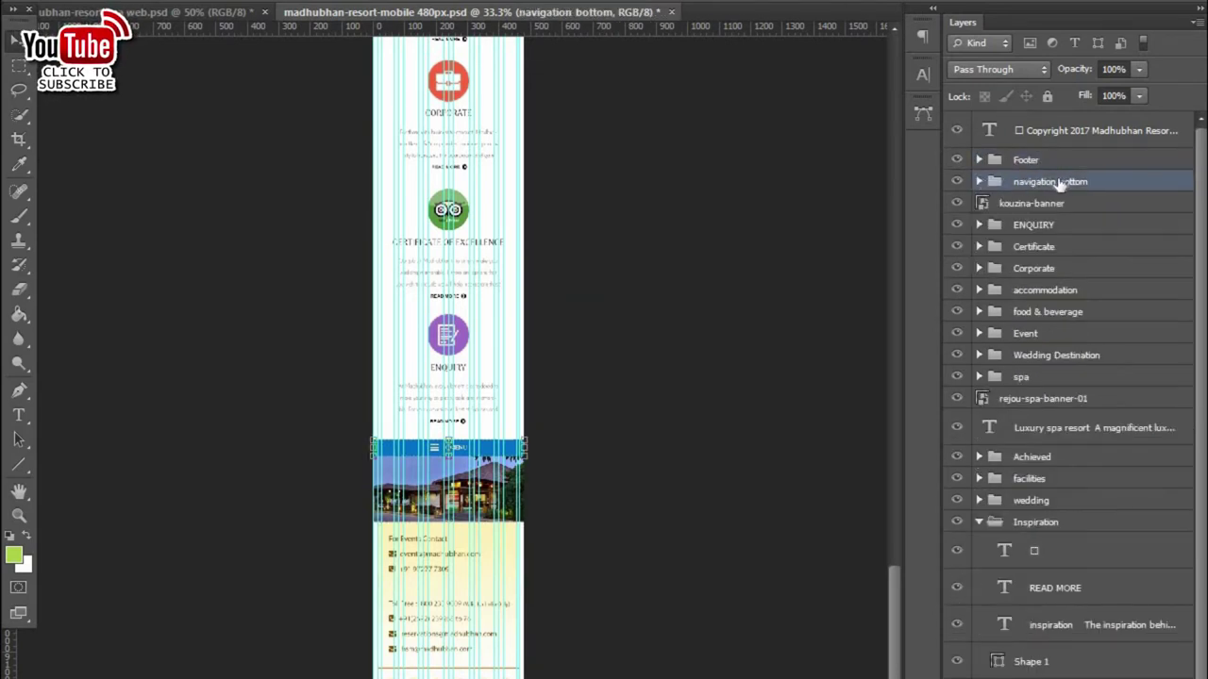
- Select all section groups from ENQUIRY down through food & be
left_click(974, 227)
left_click(1033, 249, "shift")
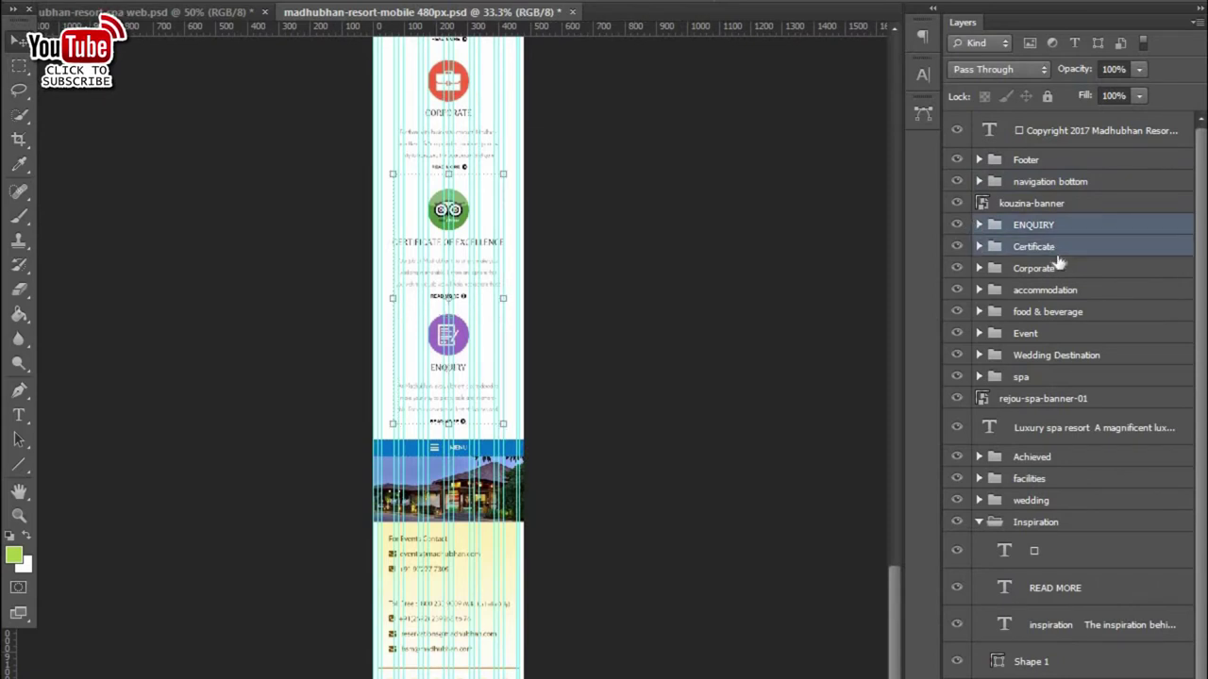
left_click(1068, 311, "shift")
left_click(1064, 335, "shift")
left_click(1067, 356, "shift")
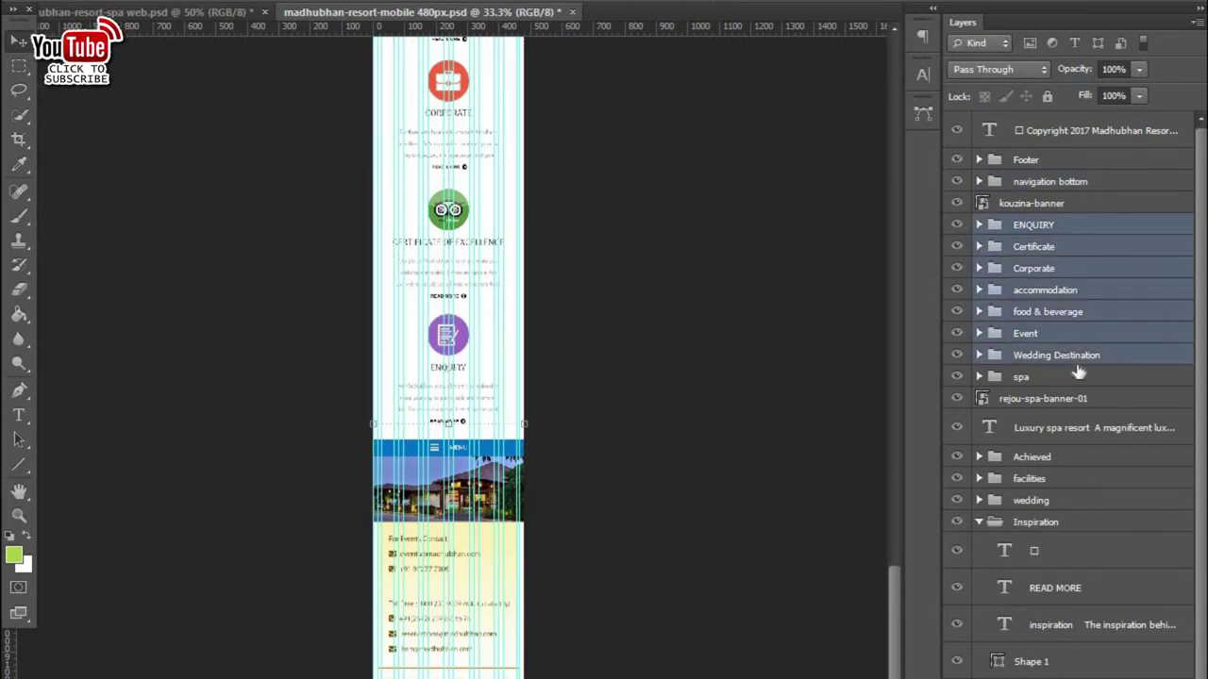
left_click(1075, 378, "shift")
left_click(1080, 399, "shift")
left_click(1080, 428, "shift")
left_click(1054, 457, "shift")
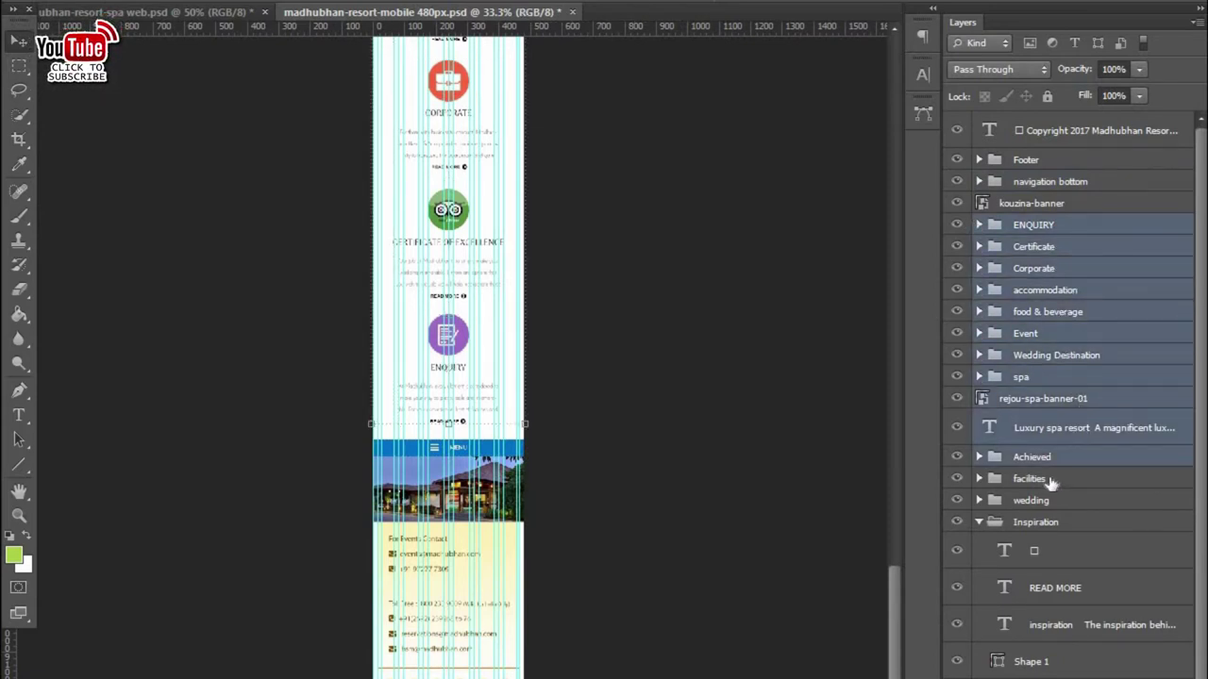
left_click(1049, 480, "shift")
scroll(1054, 472, "down", 1)
left_click(1064, 436, "shift")
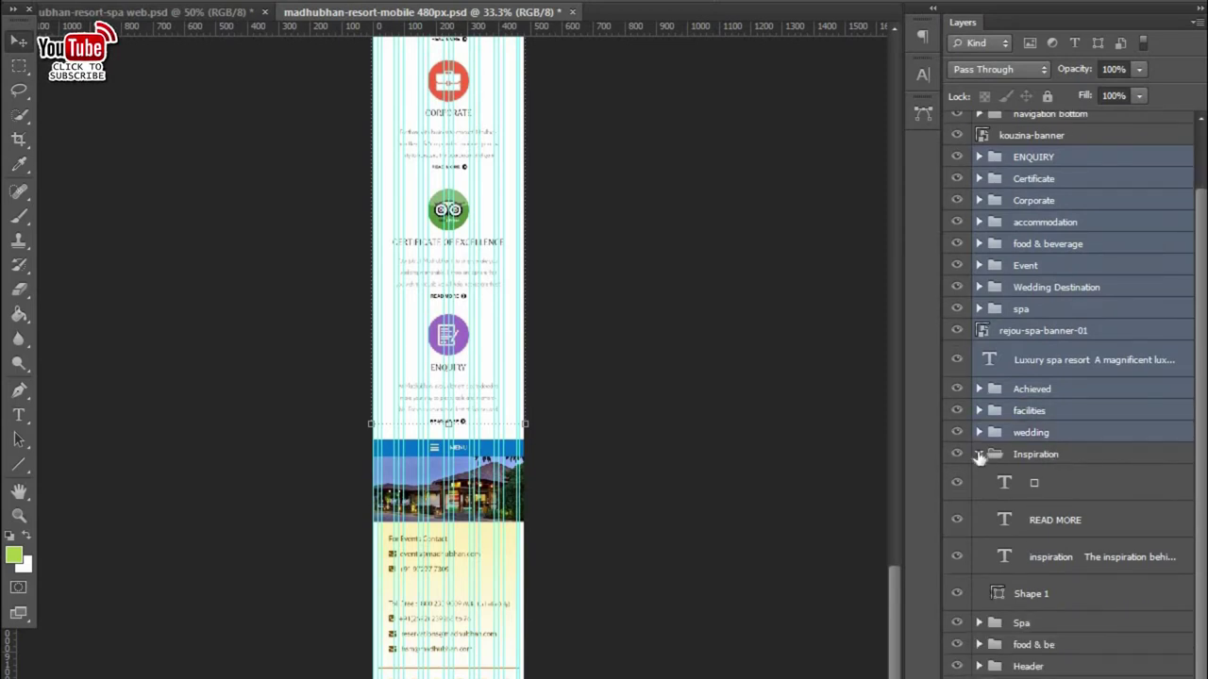
left_click(978, 457)
left_click(1055, 524)
left_click(1038, 545)
left_click(1048, 565)
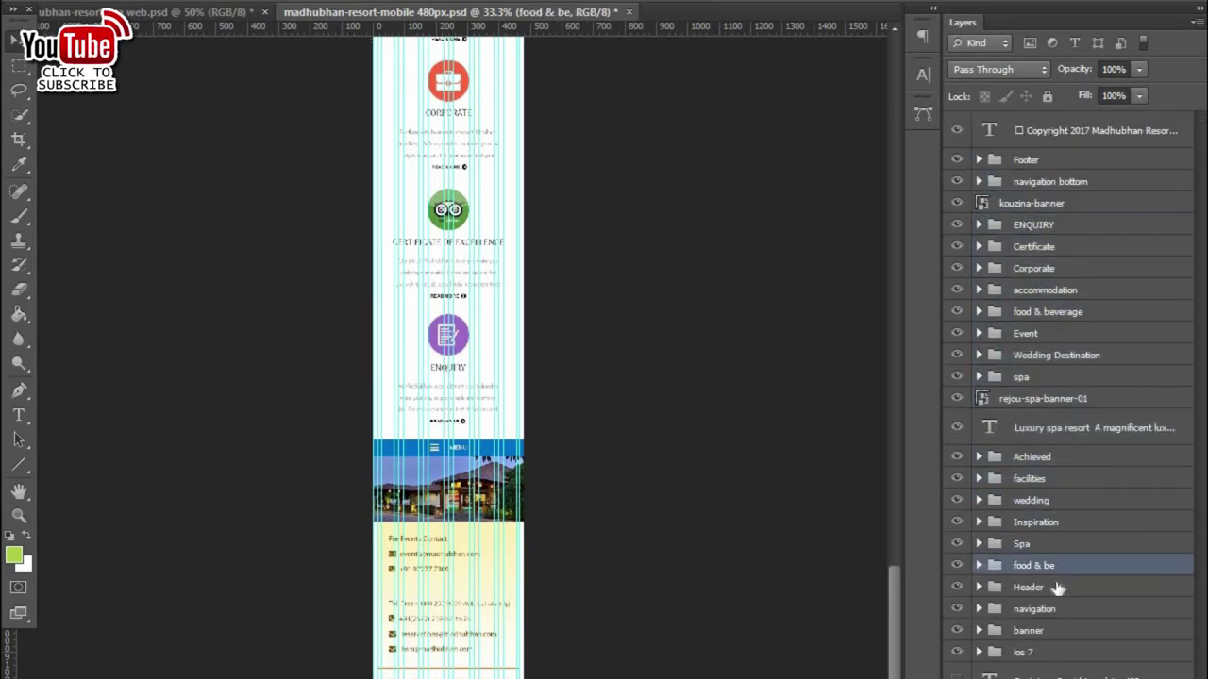
left_click(1033, 224, "shift")
- Group the selected sections and rename the group Contant
scroll(607, 358, "up", 5)
key("ctrl+minus")
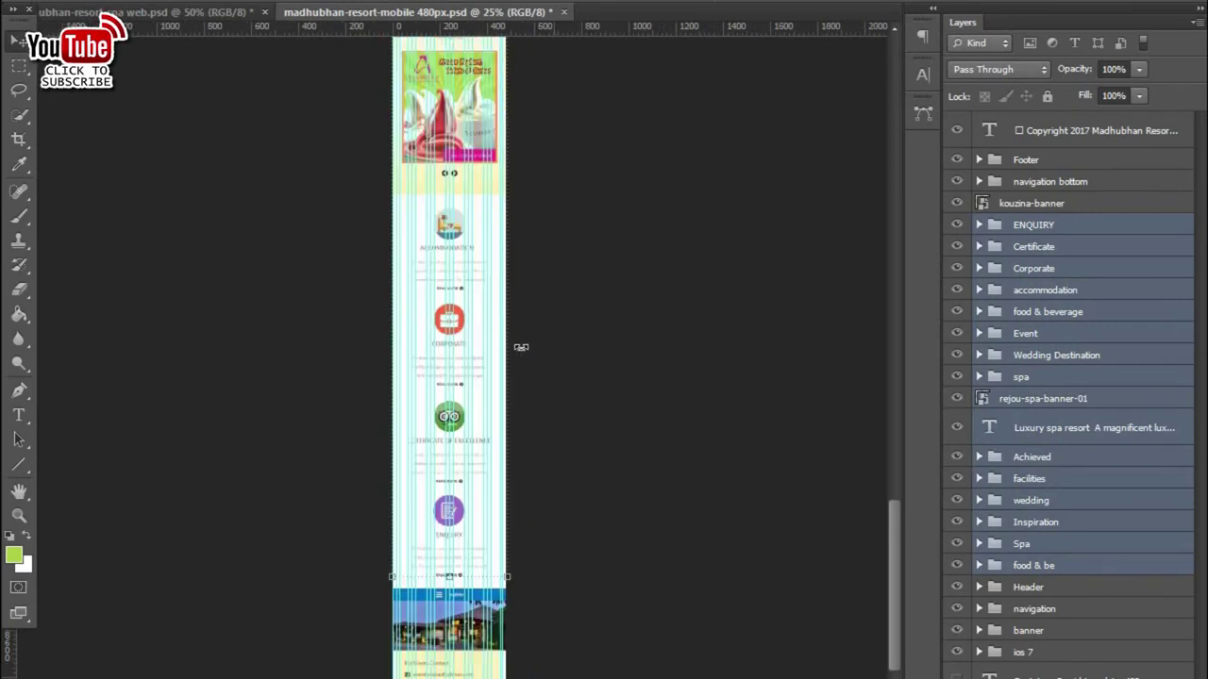
key("ctrl+minus")
key("ctrl+g")
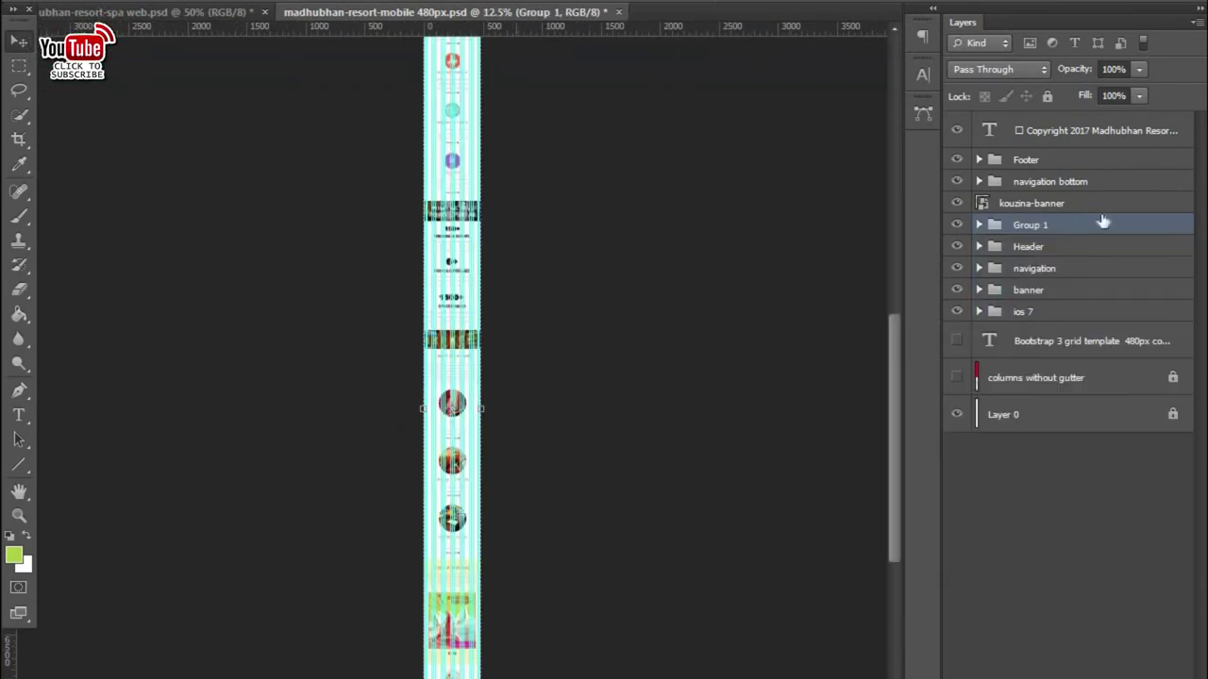
double_click(1033, 225)
type("Contact")
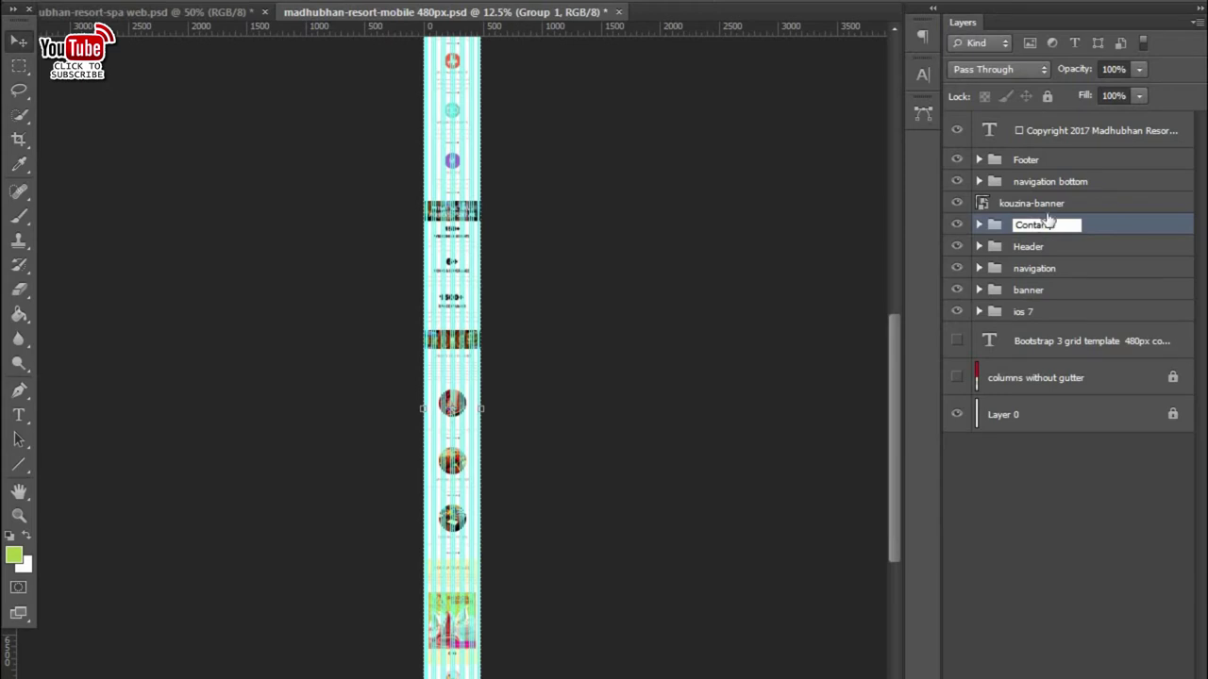
type("n")
key("Return")
- Move the kouzina-banner layer into the navigation bottom group
left_click(1001, 205)
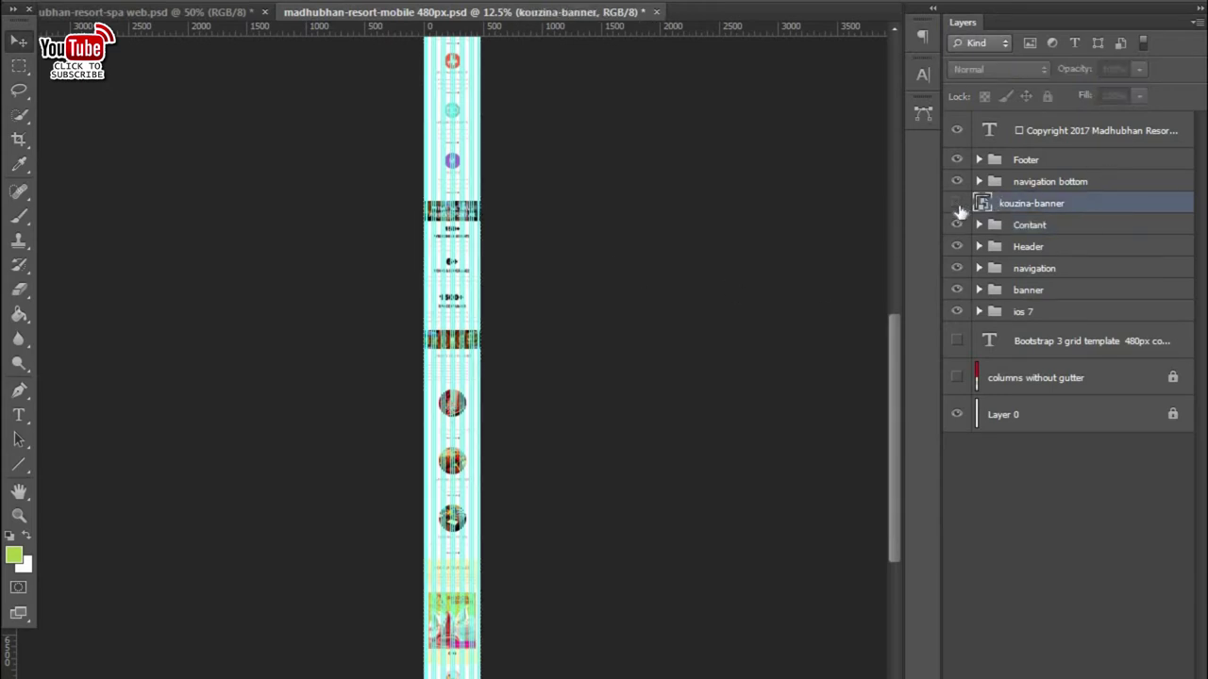
scroll(960, 212, "down", 1)
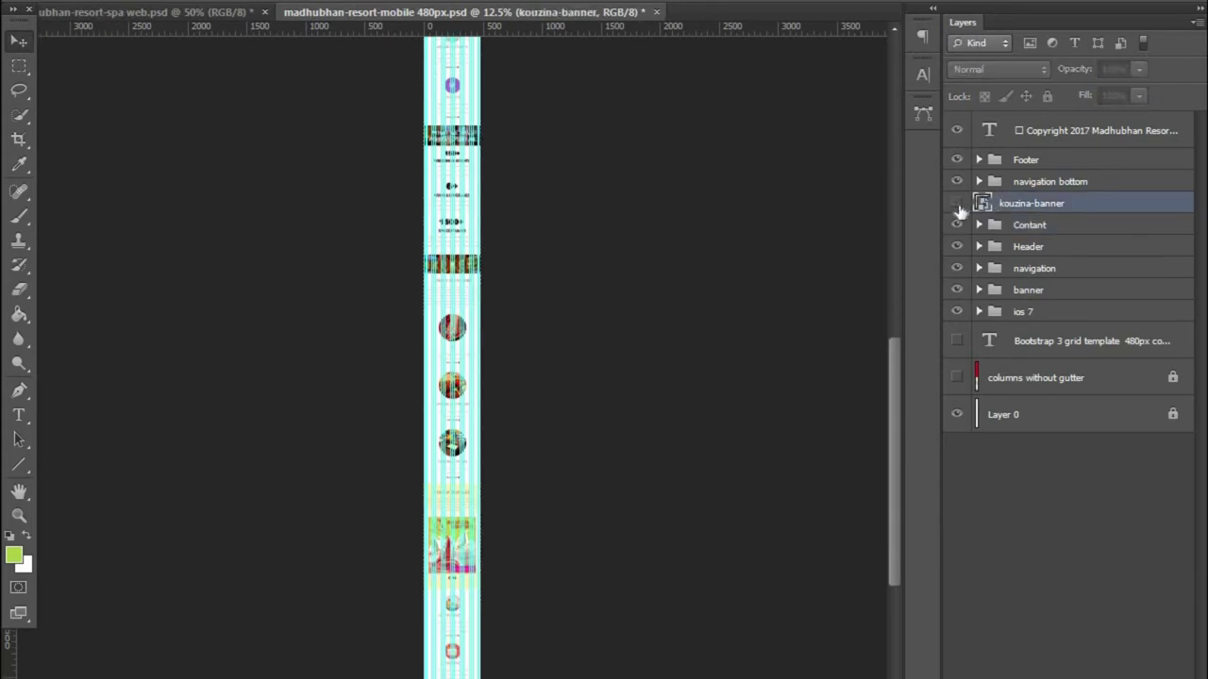
left_click_drag(1006, 203, 1083, 184)
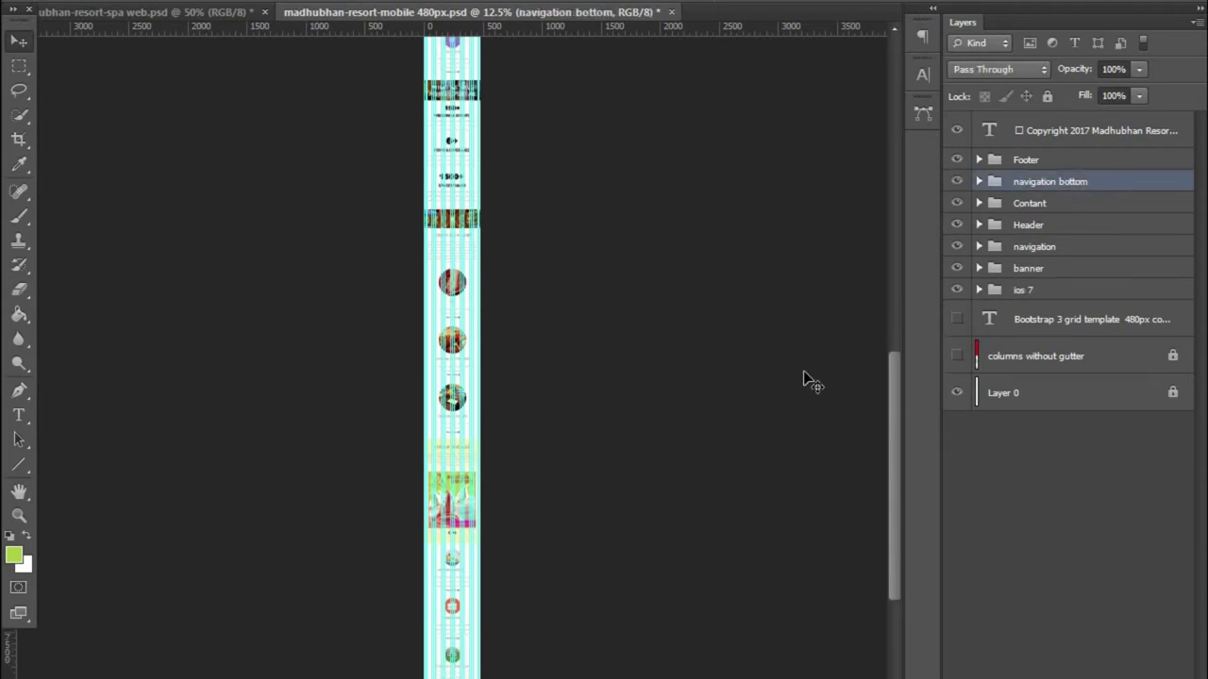
left_click(534, 531)
scroll(534, 532, "up", 5)
- Select the bottom bar's hamburger icon and MENU text and nudge both left
scroll(846, 516, "down", 5)
scroll(846, 516, "down", 5)
key("ctrl+semicolon")
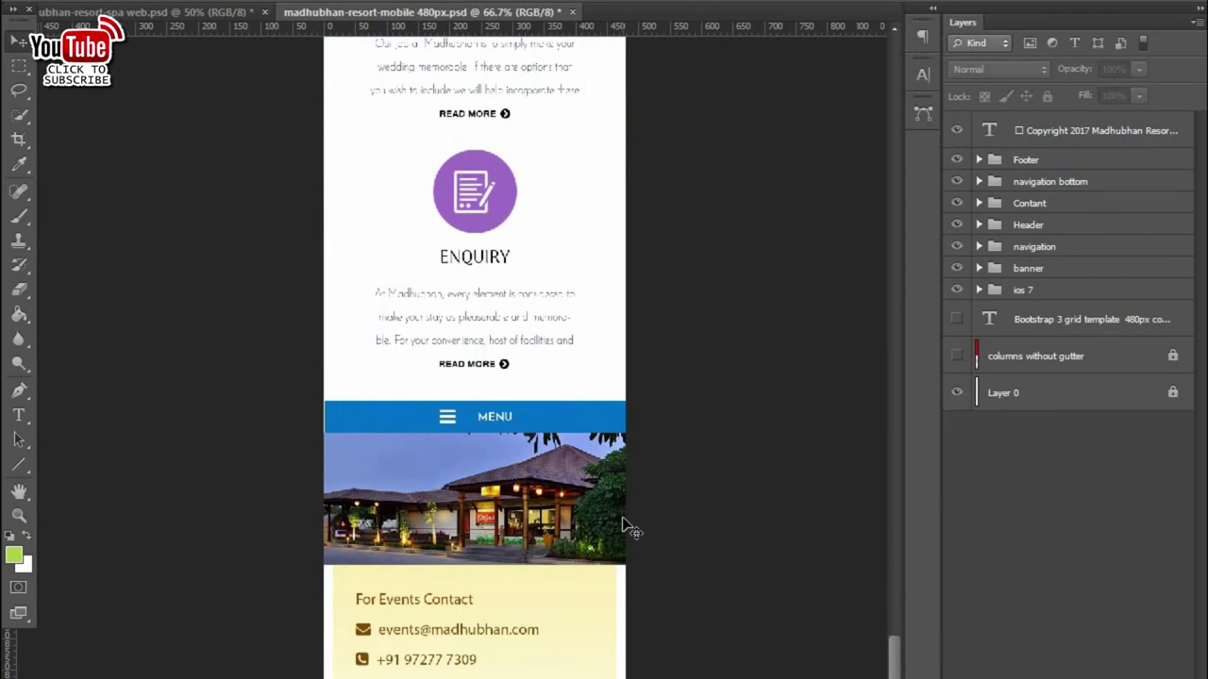
left_click(342, 419)
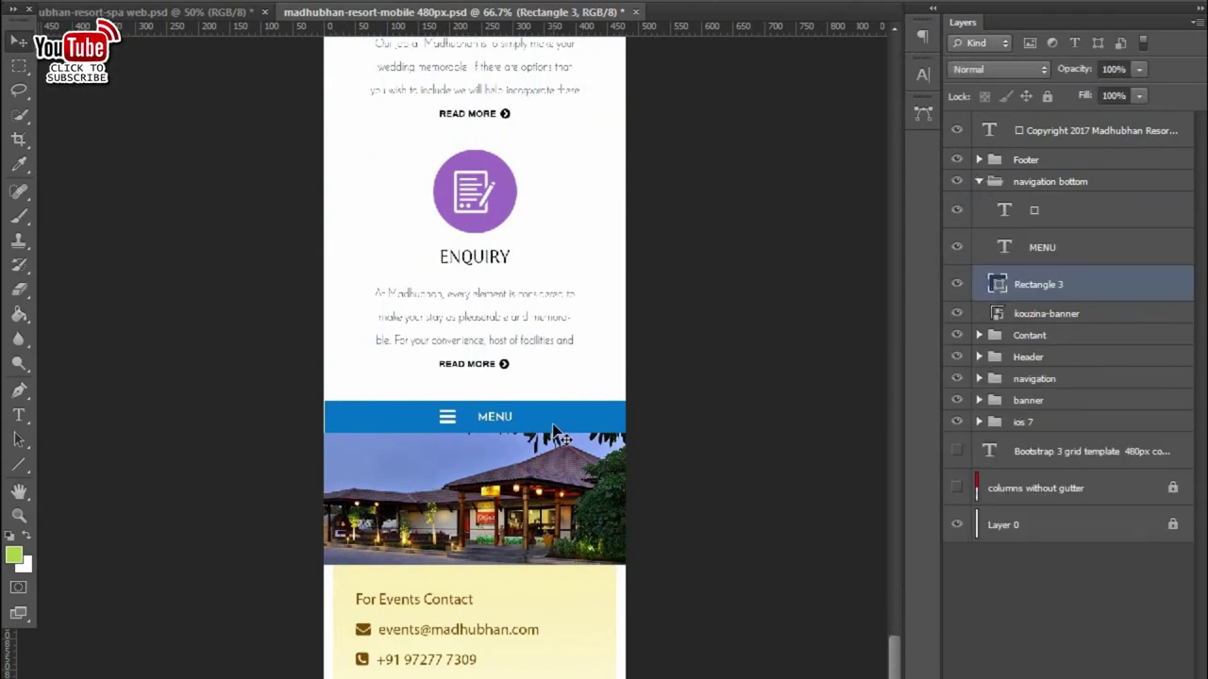
left_click(447, 416)
left_click(505, 417, "shift")
key("shift+Left")
key("shift+Left")
key("shift+Left")
key("shift+Left")
key("shift+Left")
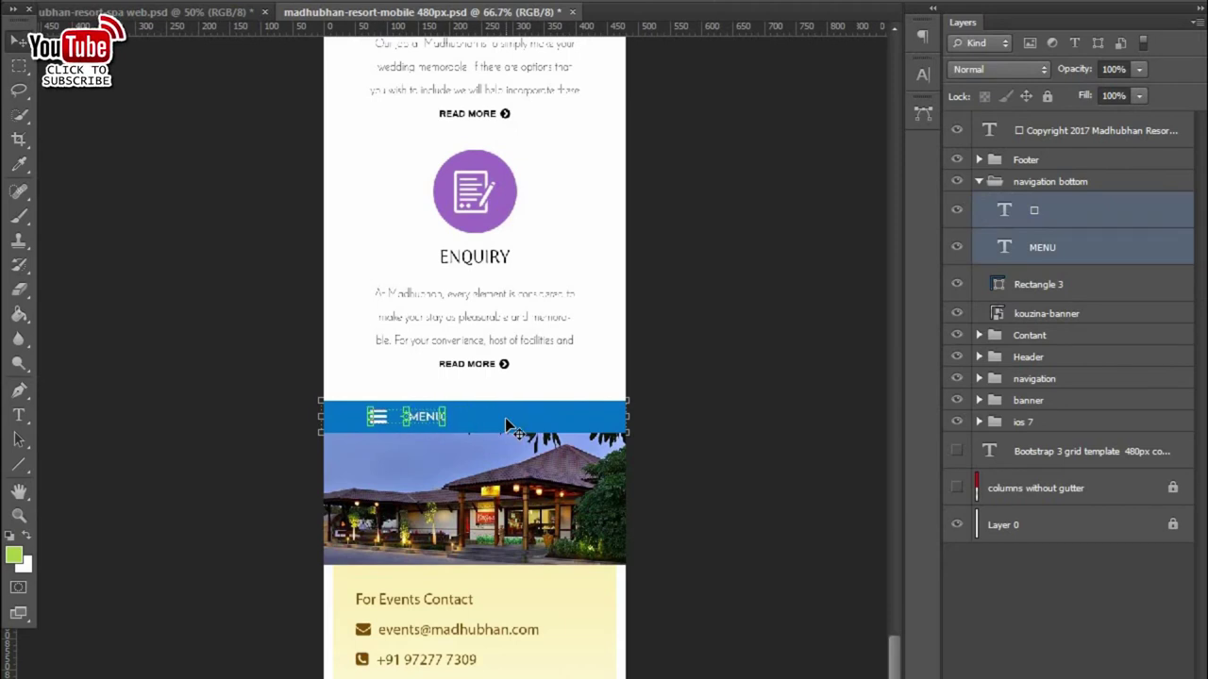
key("ctrl+semicolon")
key("shift+Left")
key("shift+Left")
key("shift+Left")
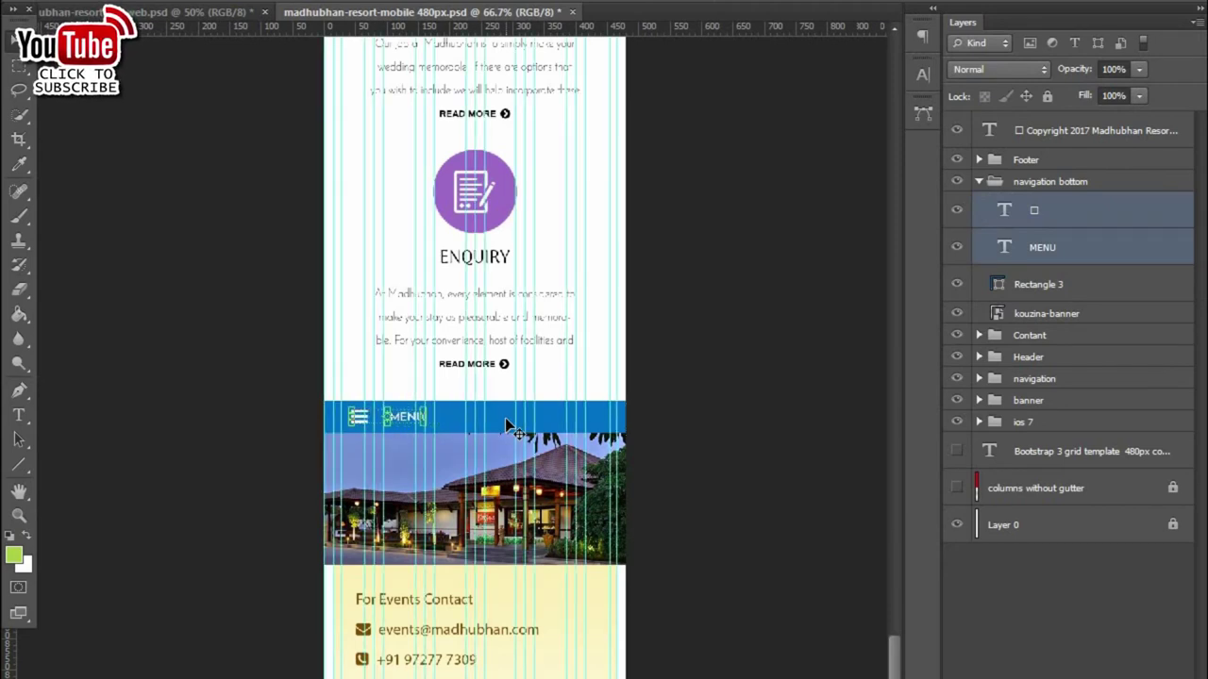
key("shift+Left")
key("Left")
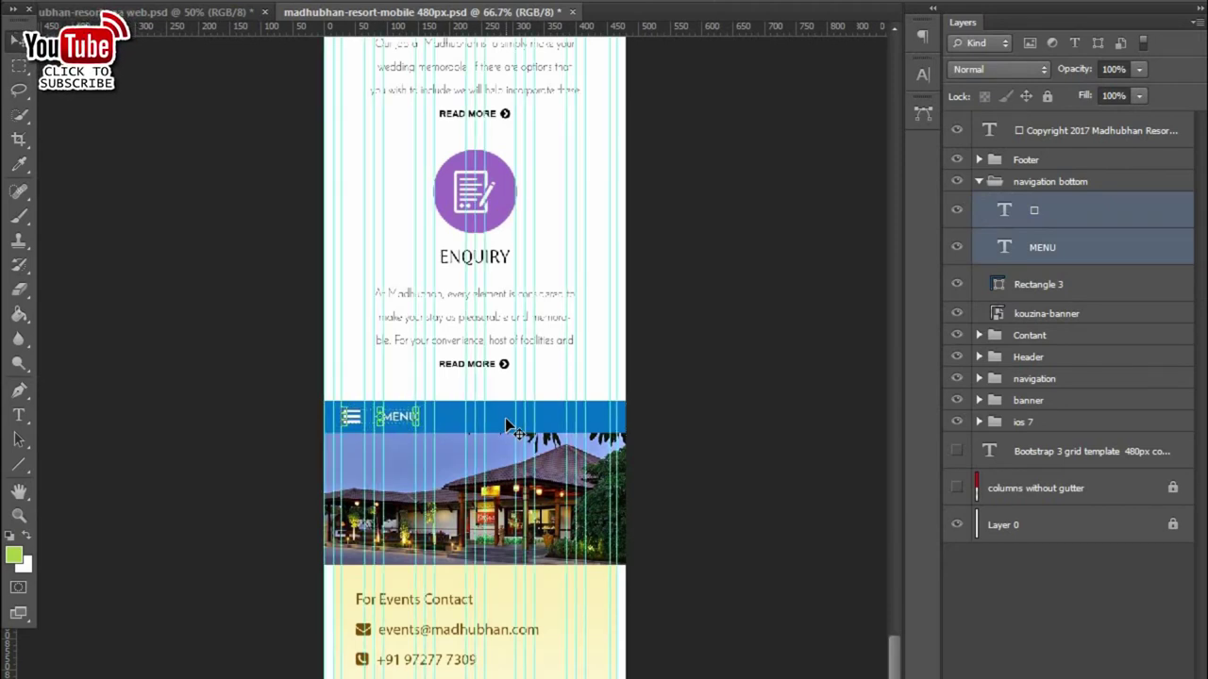
- Zoom and scroll around the long page to check the menu bars
key("ctrl+minus")
left_click(255, 210)
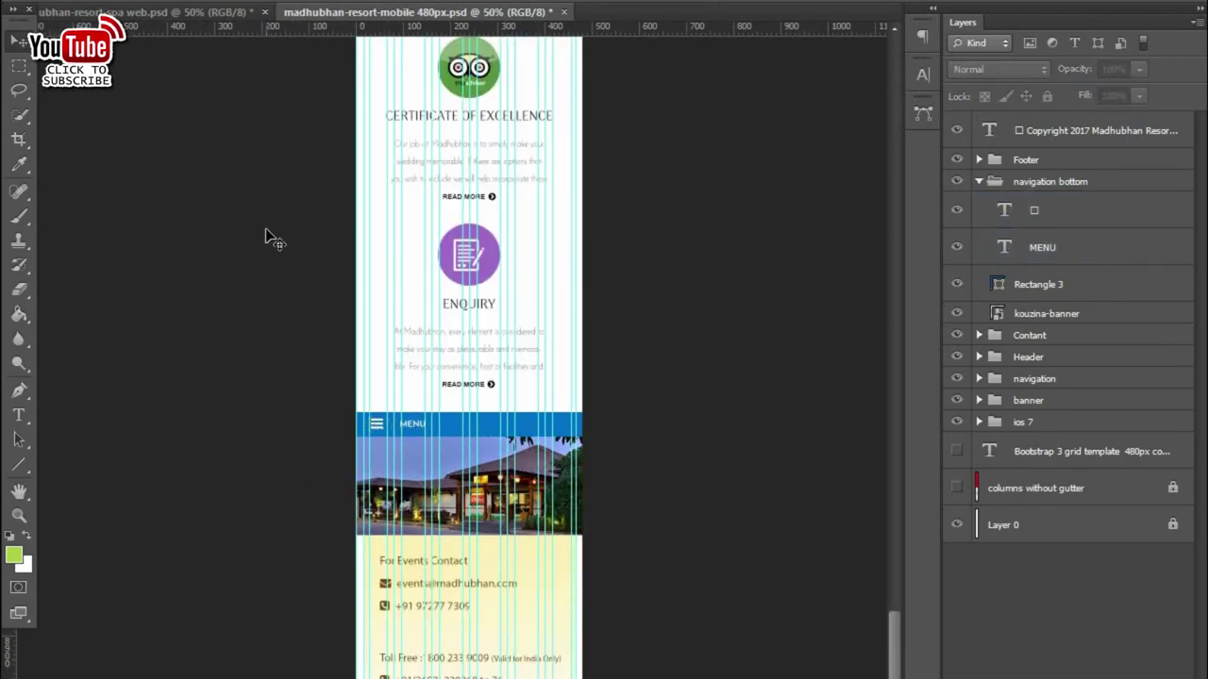
key("ctrl+plus")
key("ctrl+plus")
key("ctrl+plus")
scroll(487, 371, "up", 5)
scroll(573, 630, "up", 8)
scroll(573, 631, "down", 10)
scroll(558, 323, "down", 10)
key("ctrl+minus")
key("ctrl+minus")
key("ctrl+minus")
key("ctrl+minus")
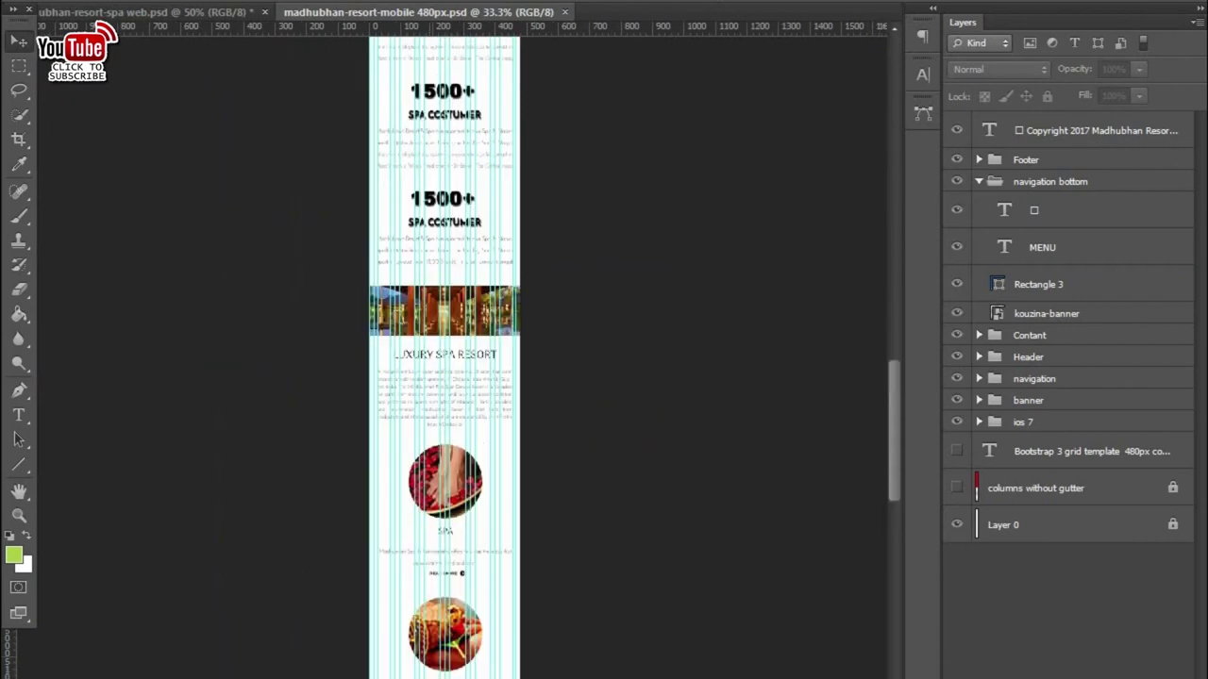
scroll(377, 243, "up", 10)
scroll(372, 566, "up", 5)
key("ctrl+plus")
key("ctrl+plus")
key("ctrl+plus")
key("ctrl+plus")
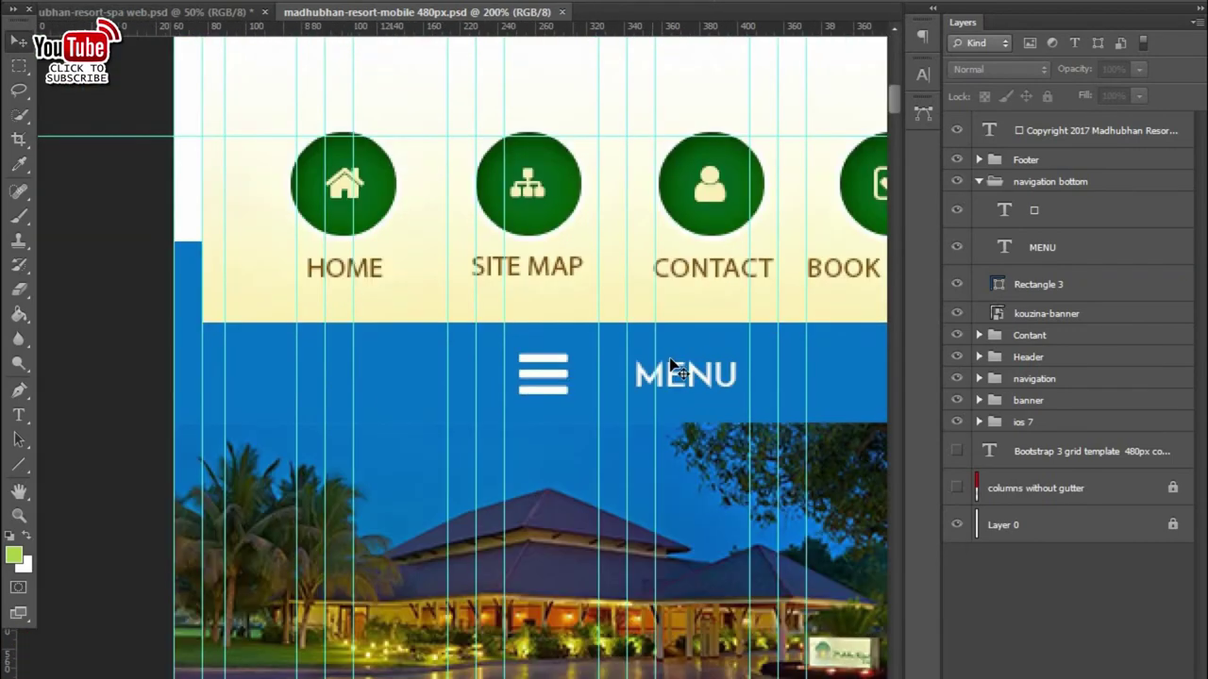
- Shift the top bar's hamburger icon and MENU label to the left
left_click(672, 366)
left_click(534, 365, "shift")
key("shift+Left")
key("shift+Left")
key("shift+Left")
key("shift+Left")
key("shift+Left")
key("shift+Left")
key("shift+Left")
key("shift+Left")
key("shift+Left")
key("shift+Left")
key("shift+Left")
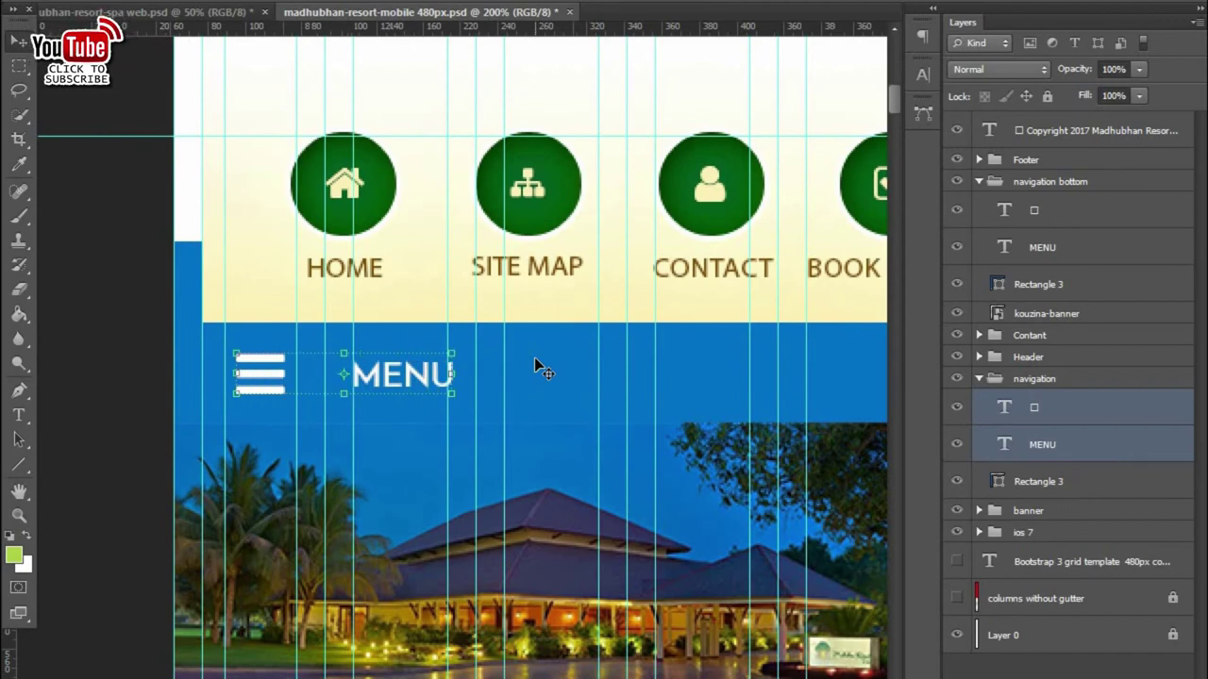
scroll(604, 544, "down", 1)
scroll(604, 544, "down", 5)
scroll(604, 544, "right", 5)
- Align the horizontal centres of FOR and SPECIAL OFFER over the badge shape
left_click(640, 578)
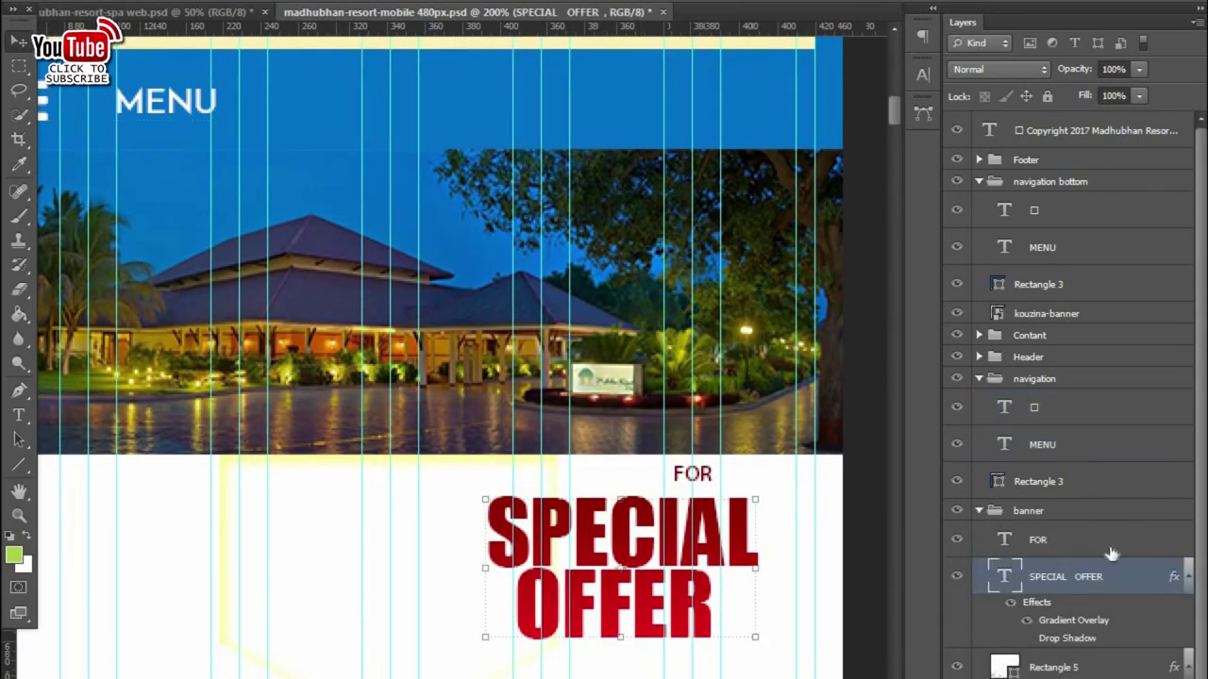
left_click(1112, 551, "shift")
key("ctrl+z")
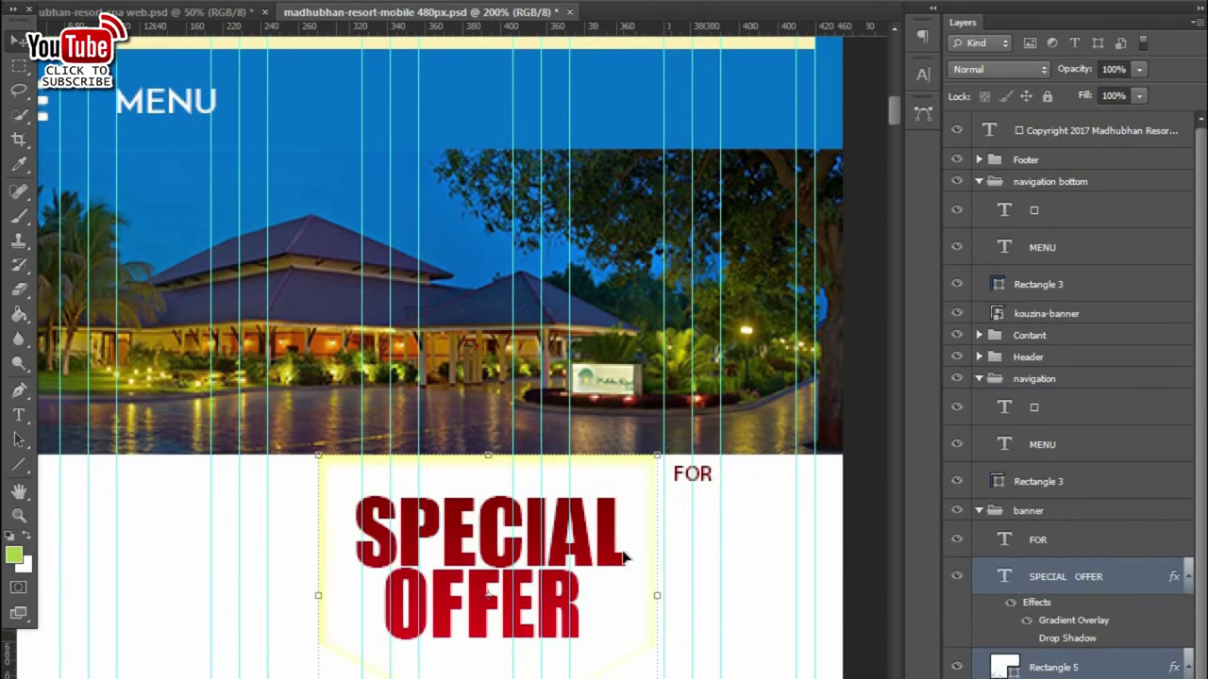
key("ctrl+z")
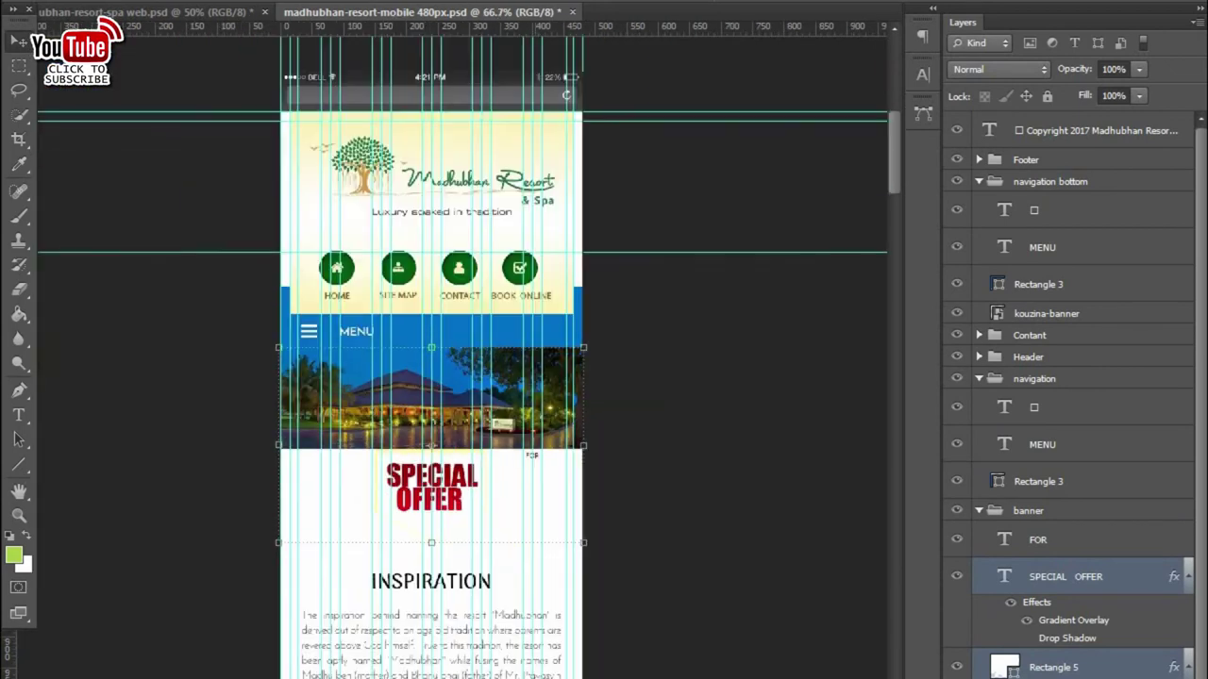
key("ctrl+minus")
left_click(1055, 545, "ctrl")
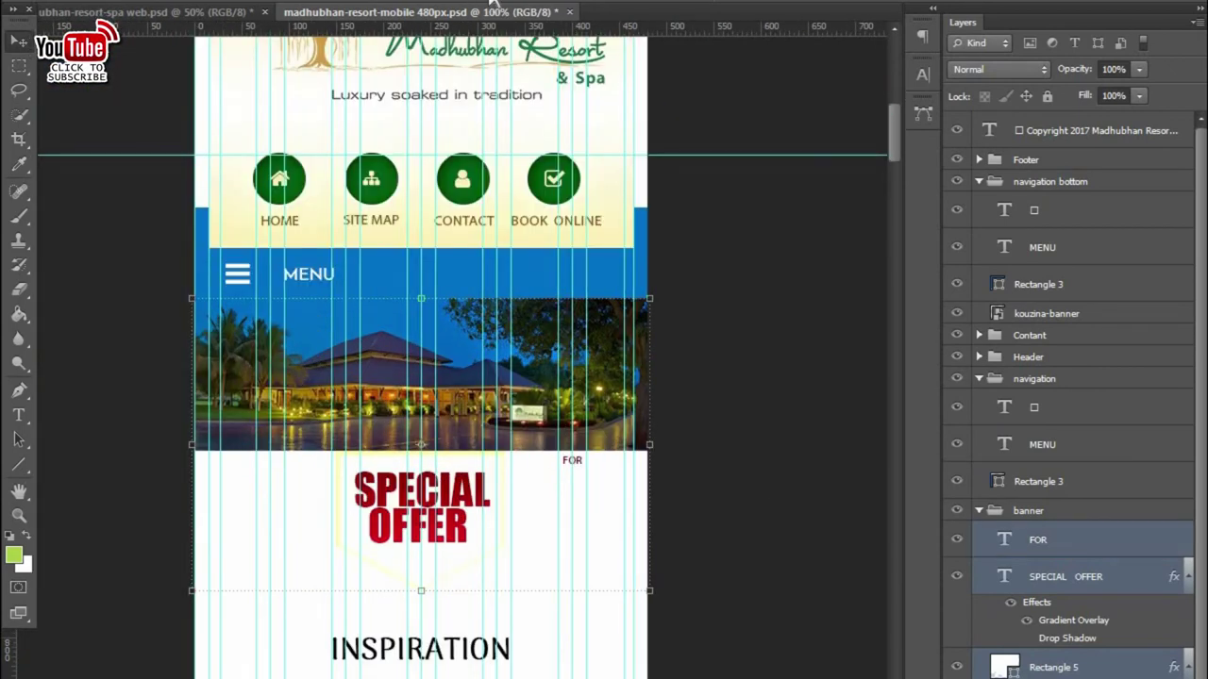
left_click(422, 463)
left_click(1033, 539)
left_click(1043, 573, "ctrl")
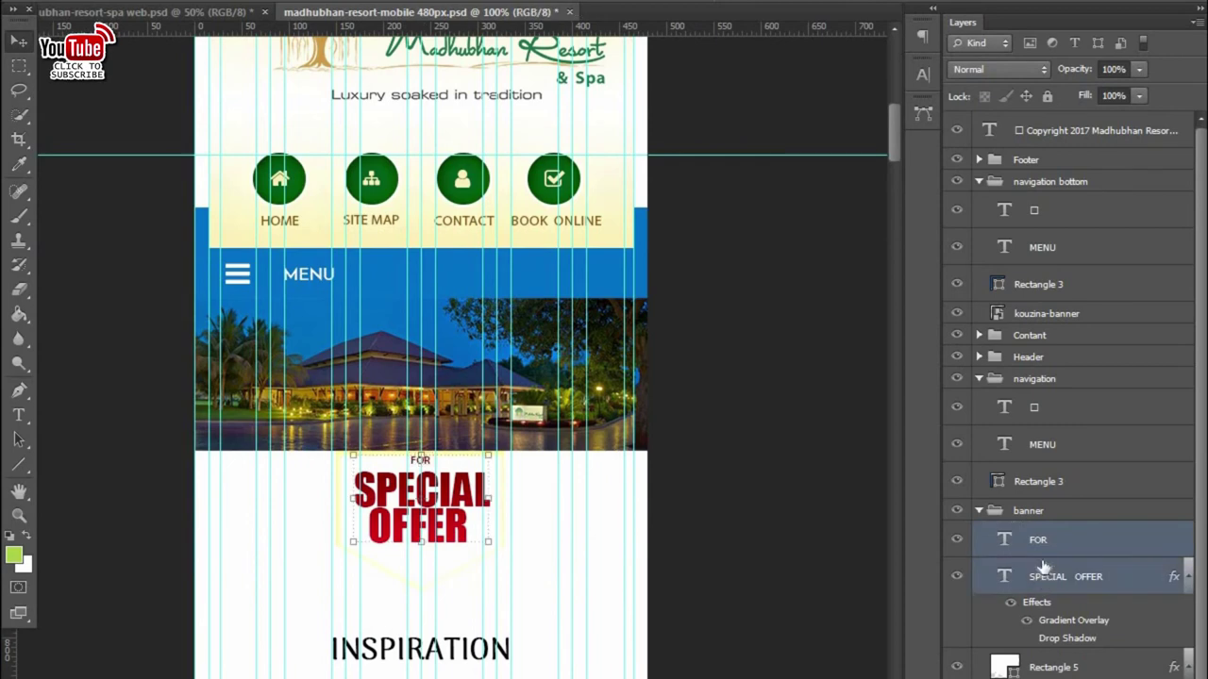
key("ctrl+plus")
key("ctrl+plus")
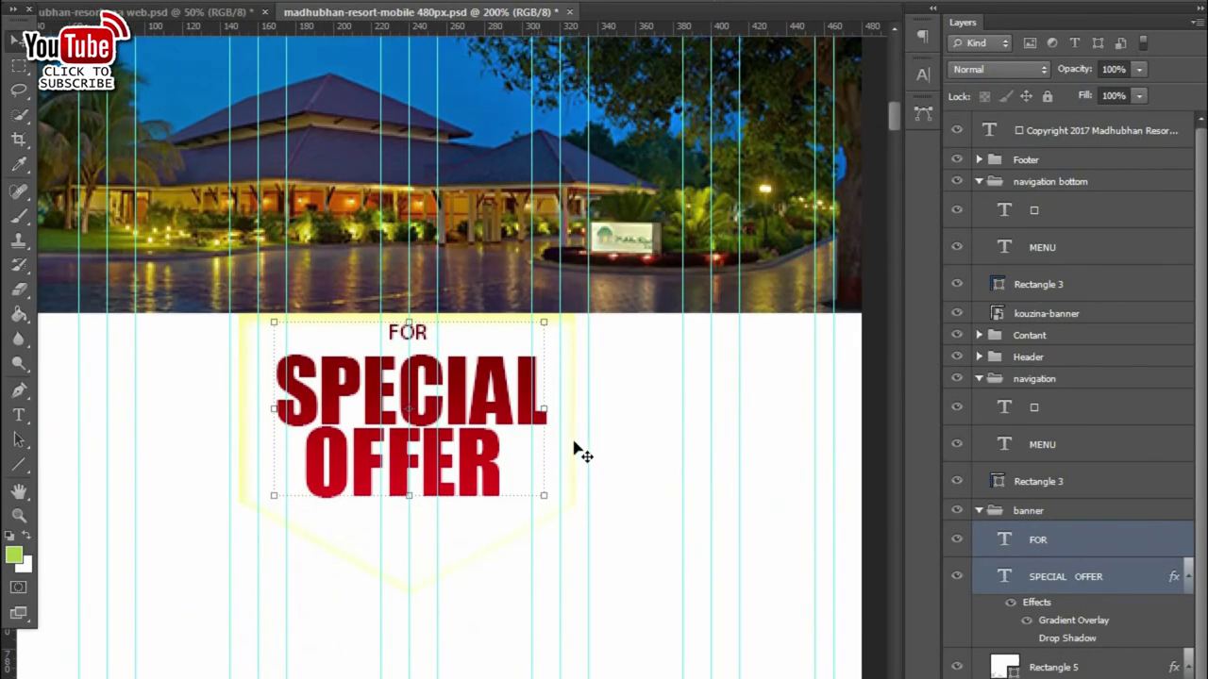
left_click(1038, 665)
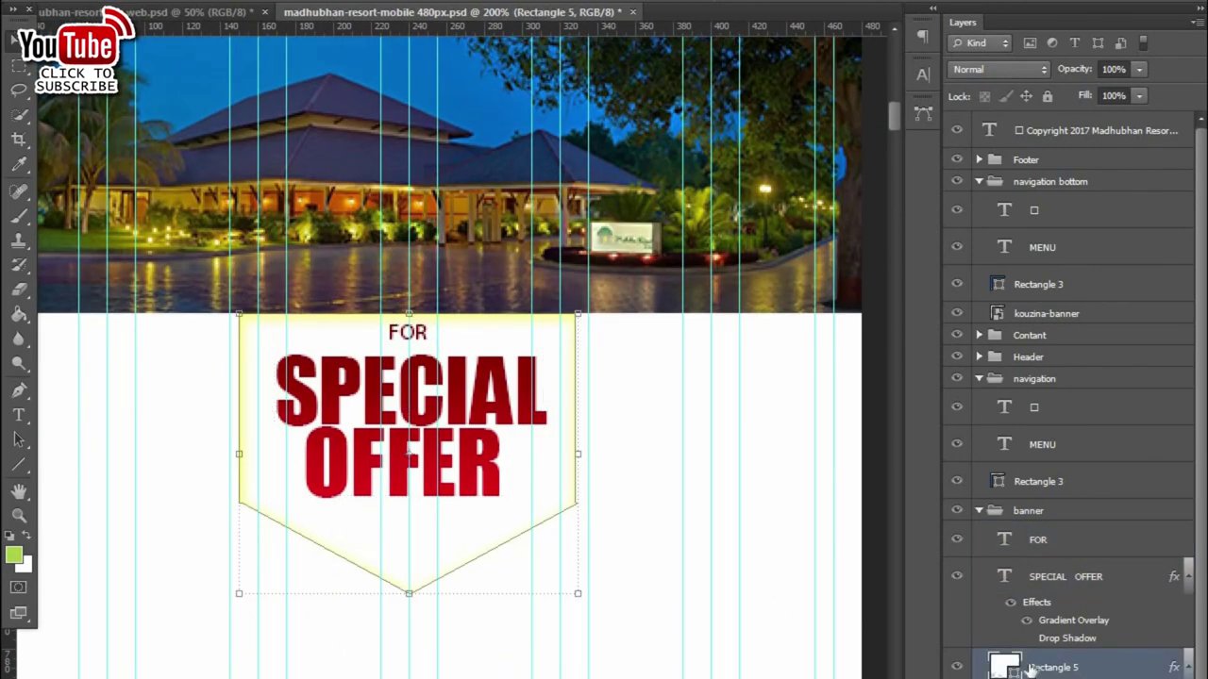
- Fill the Rectangle 5 badge with bright yellow and open its Inner Shadow layer style
double_click(1006, 666)
left_click(346, 279)
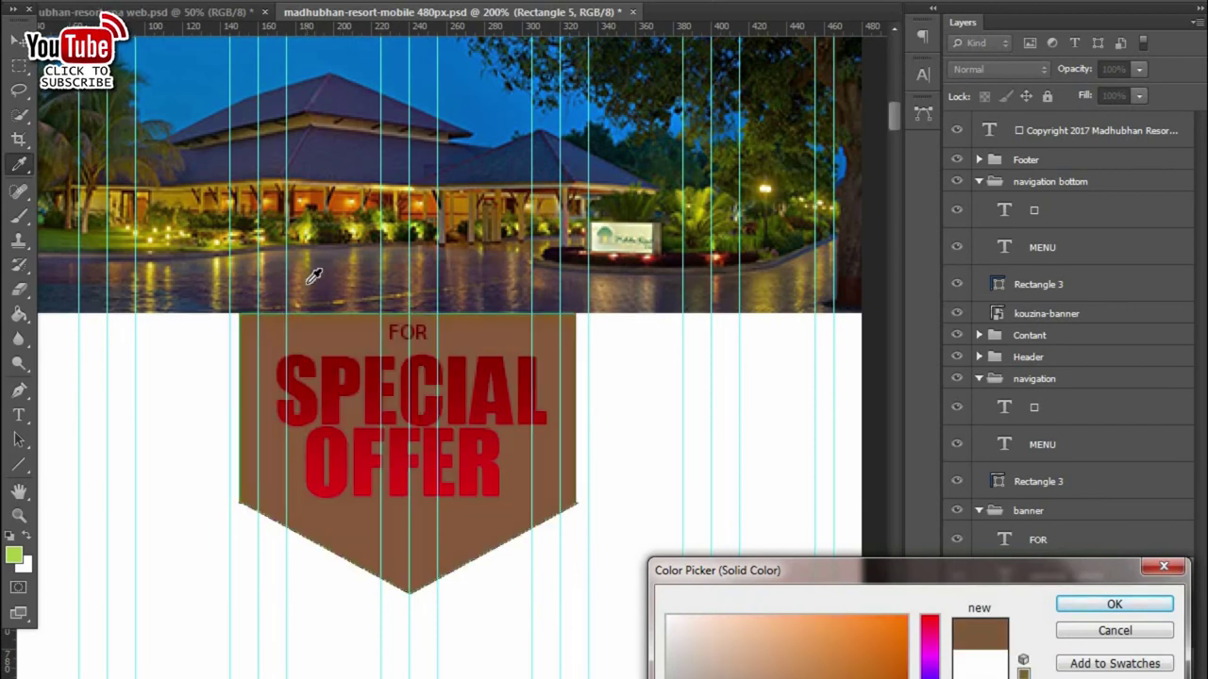
left_click(373, 181)
left_click(466, 85)
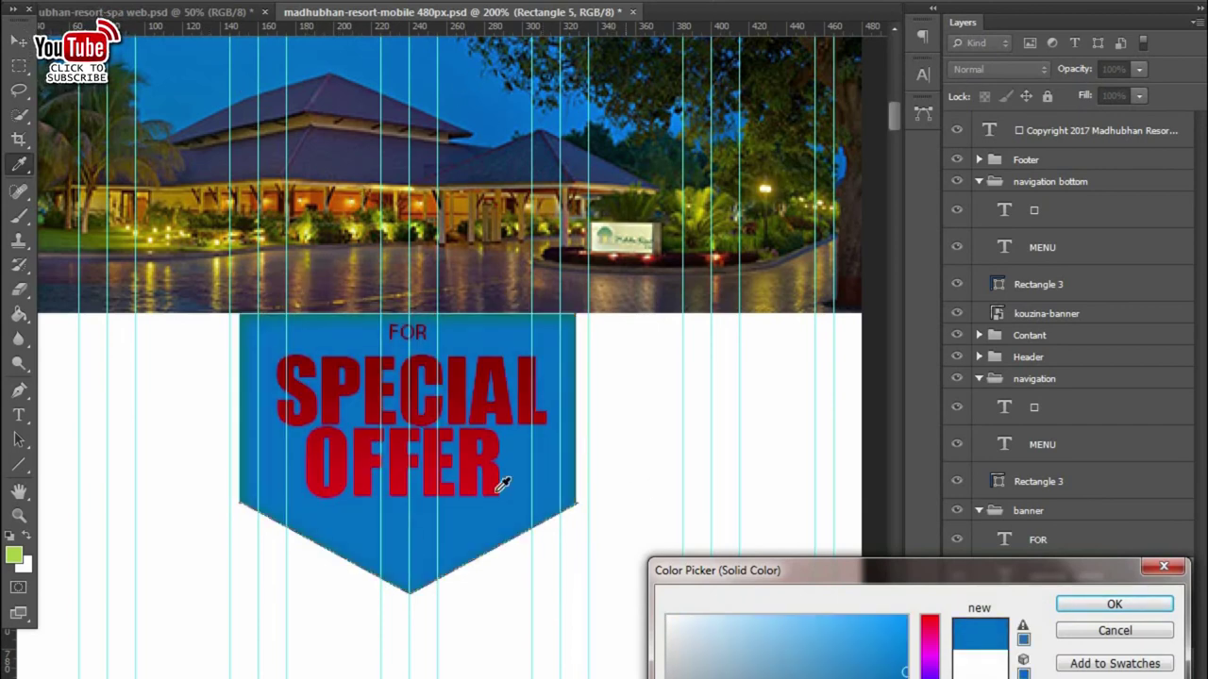
left_click_drag(929, 672, 929, 678)
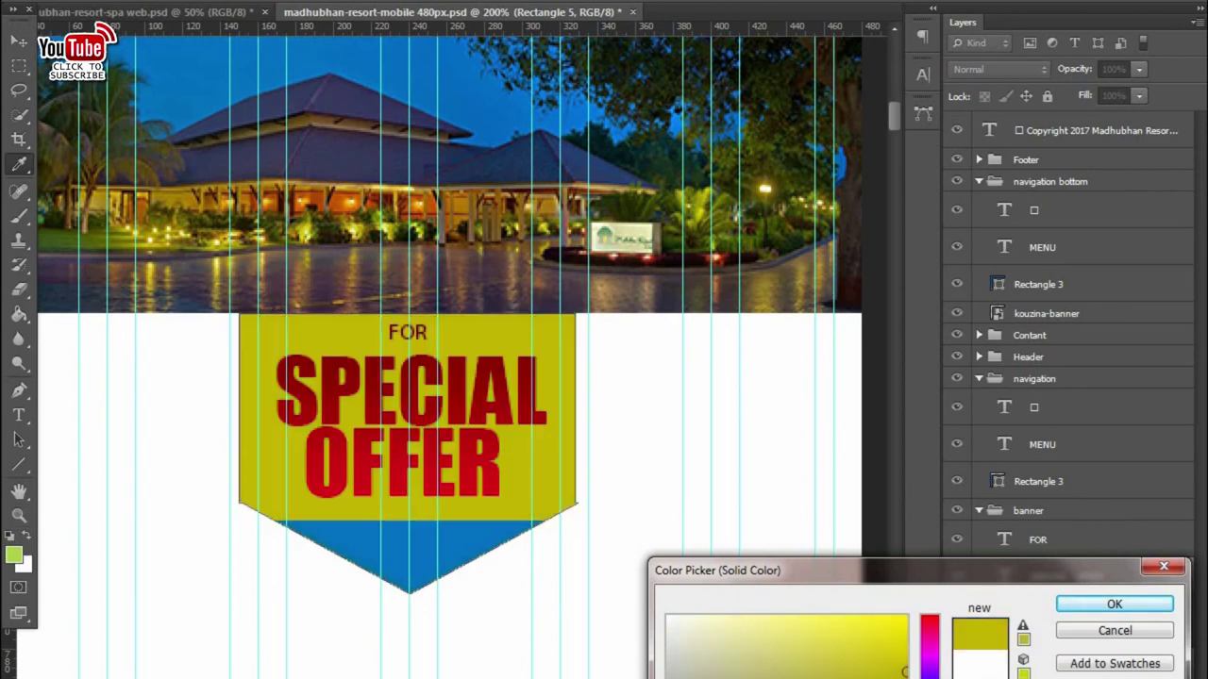
left_click(884, 616)
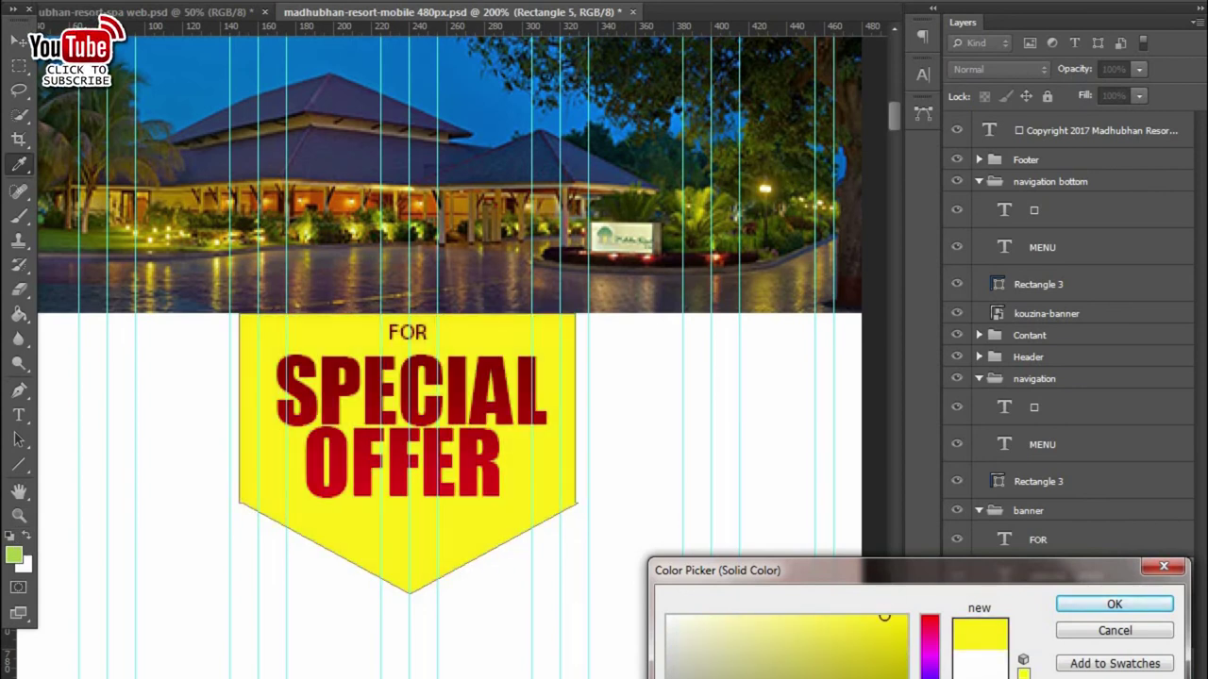
left_click(1108, 605)
double_click(1102, 670)
left_click(321, 408)
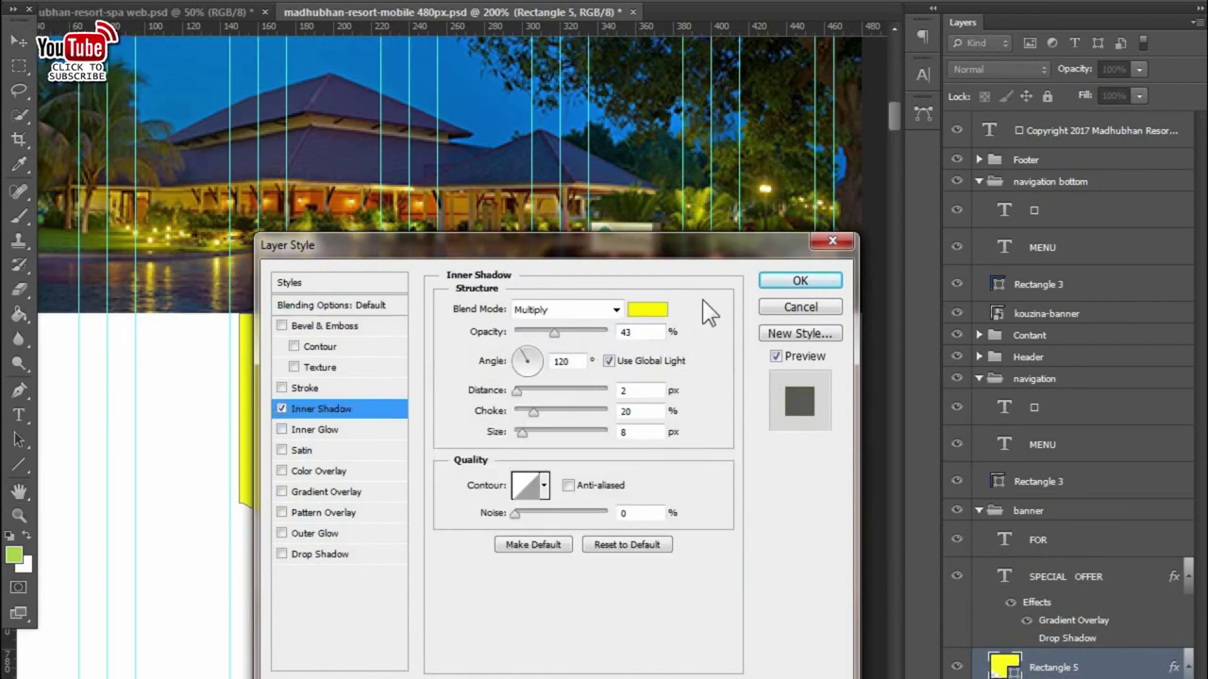
- Set the badge's Inner Shadow colour to orange
left_click(647, 309)
left_click(930, 672)
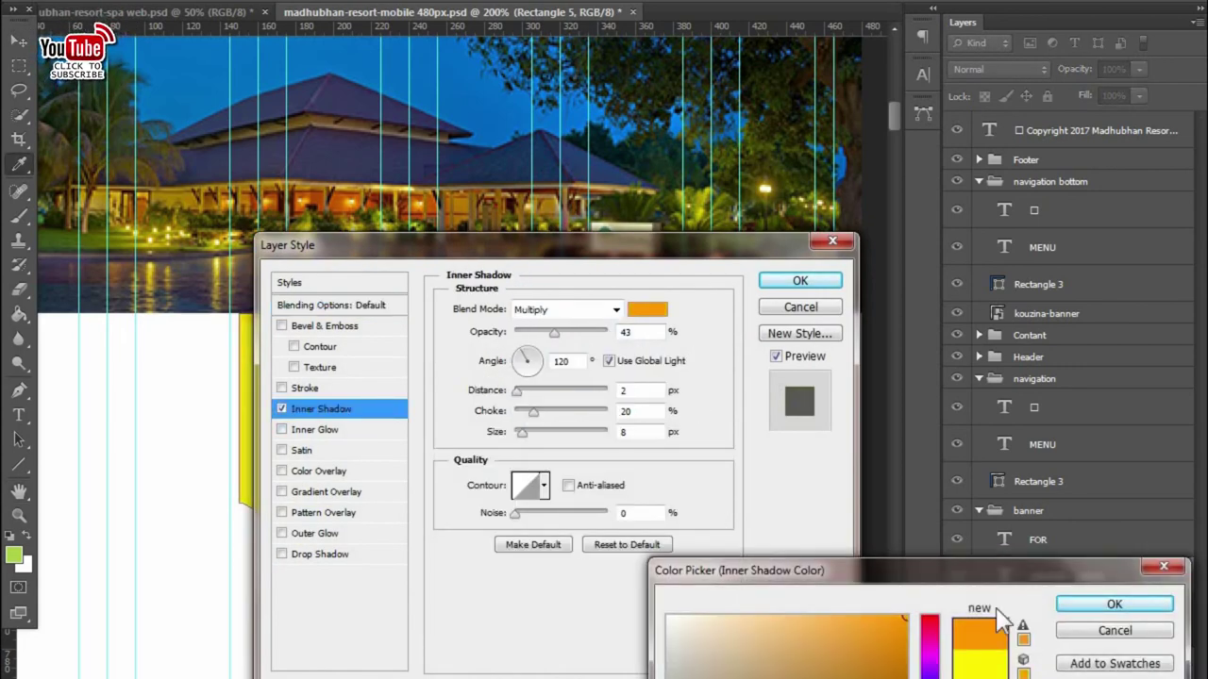
left_click(1115, 603)
mouse_move(618, 246)
left_mouse_down()
mouse_move(1047, 250)
mouse_move(913, 248)
left_mouse_up()
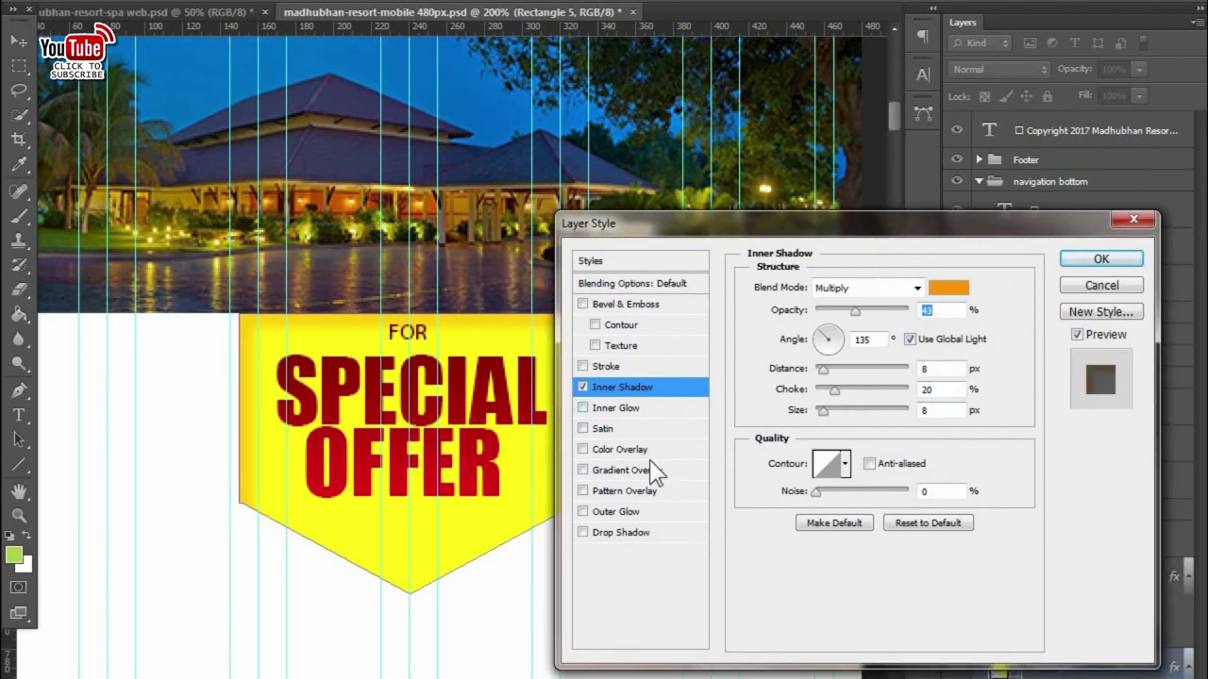
- Add a Drop Shadow with angle 90, distance 5 and spread 9, and apply the styles
left_click(651, 534)
left_click_drag(852, 340, 828, 326)
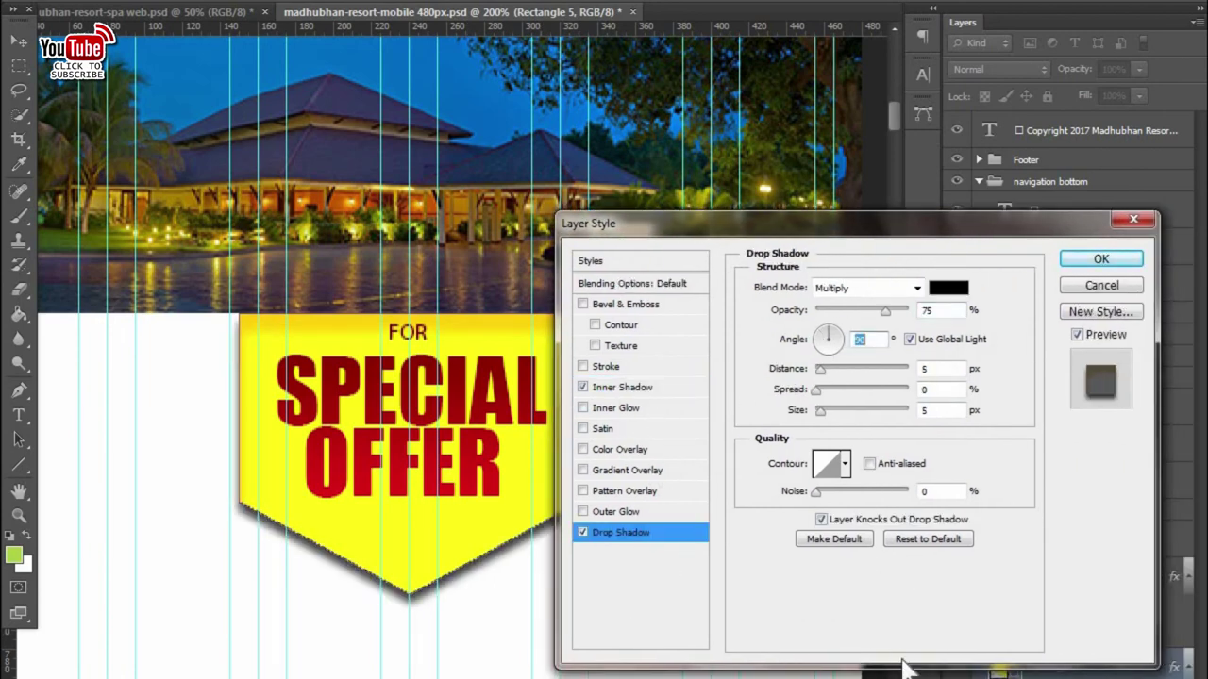
mouse_move(822, 369)
left_mouse_down()
mouse_move(833, 369)
mouse_move(820, 369)
mouse_move(828, 409)
left_mouse_up()
left_click(824, 387)
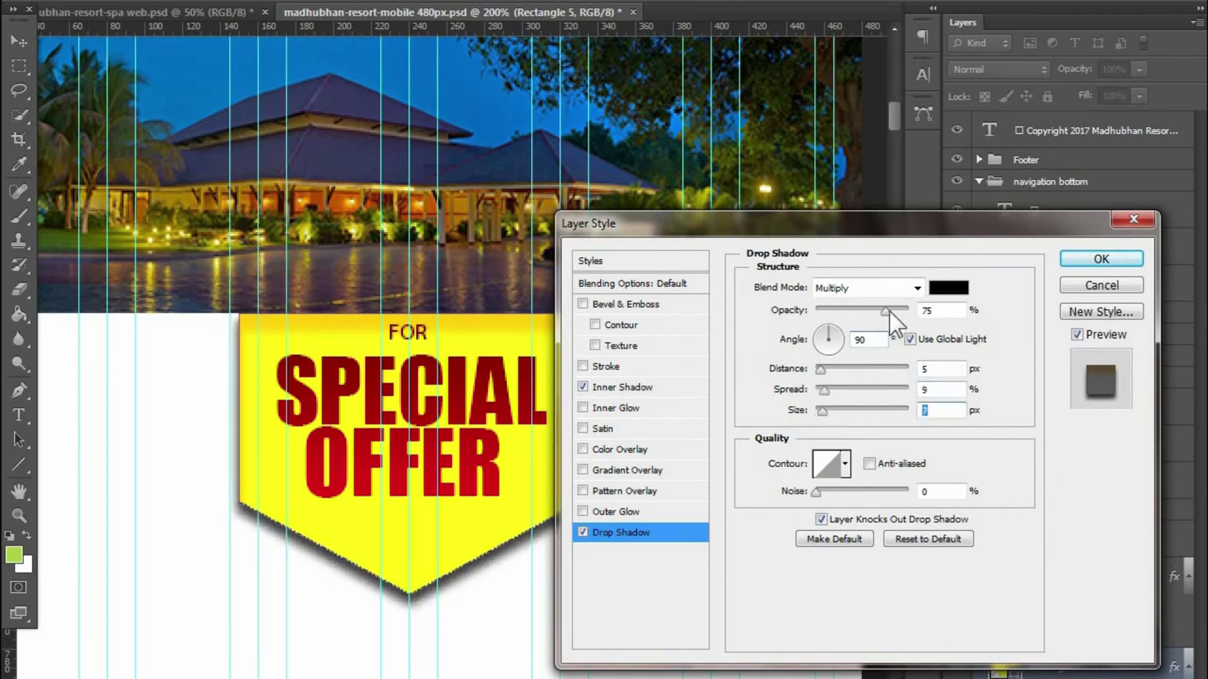
left_click(1101, 258)
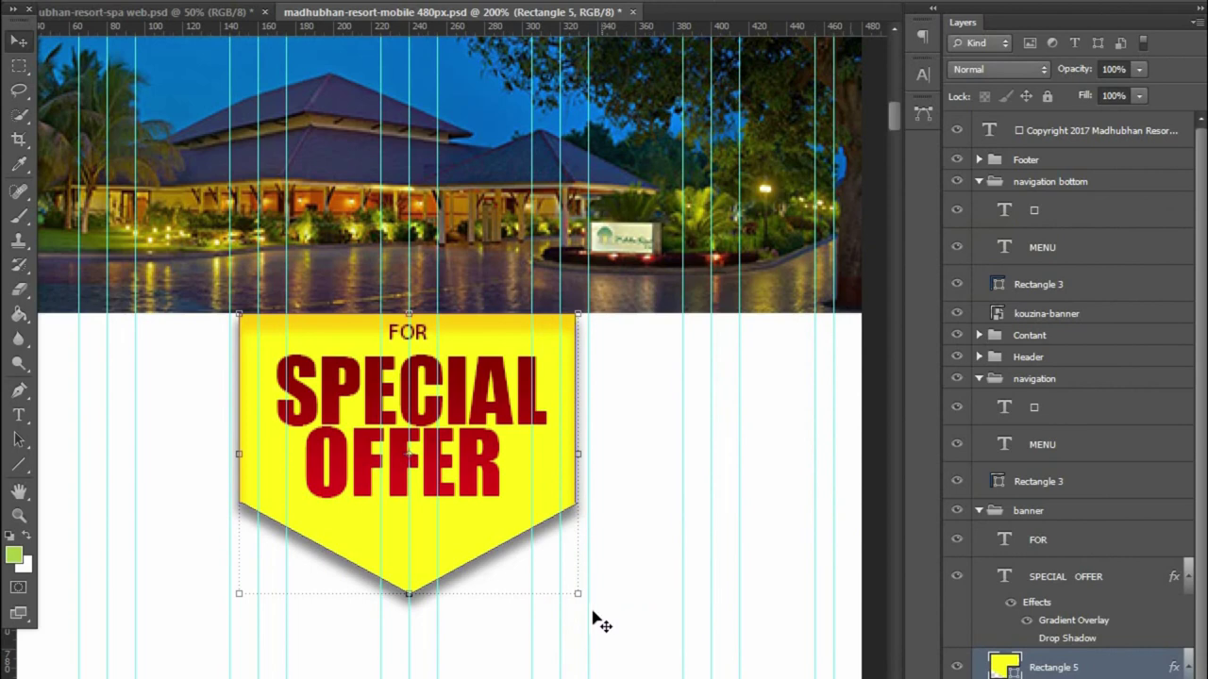
- Zoom the layout back to 100% and save the document
key("ctrl+minus")
key("ctrl+minus")
key("ctrl+minus")
key("ctrl+plus")
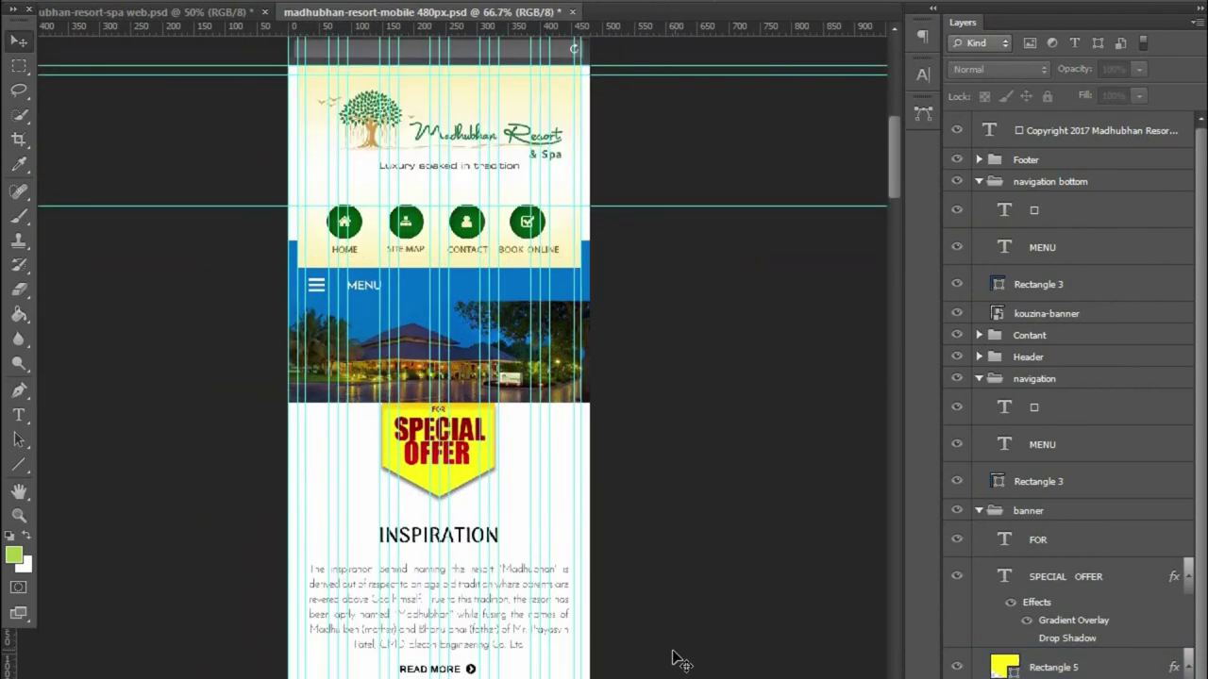
key("ctrl+plus")
key("ctrl+s")
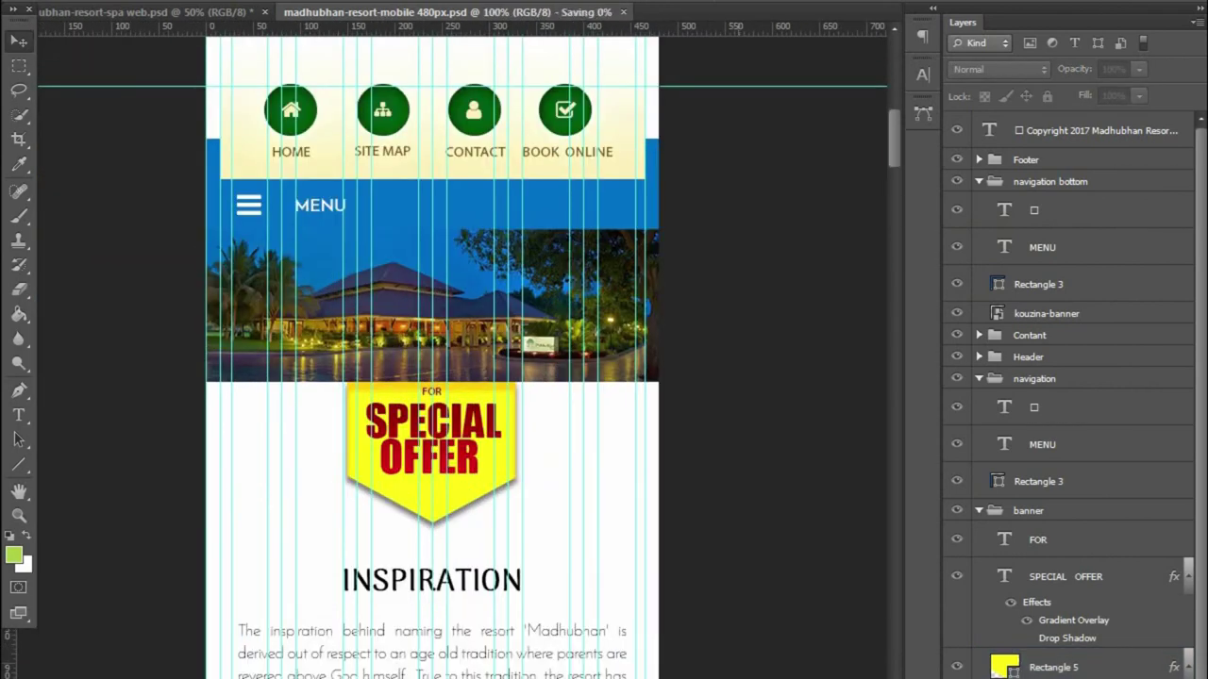